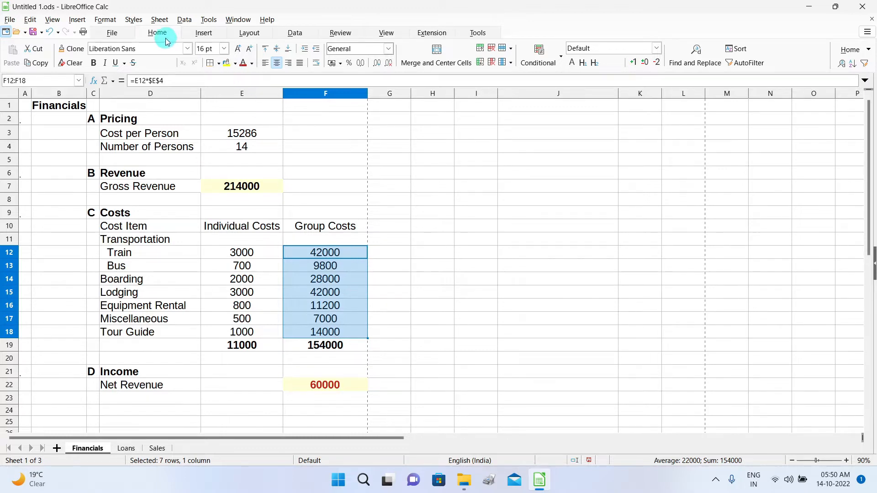
Apply a default gradient Data Bar conditional format to the Group Costs cells F12:F18.
{"action": "left_click", "coordinate": [547, 67]}
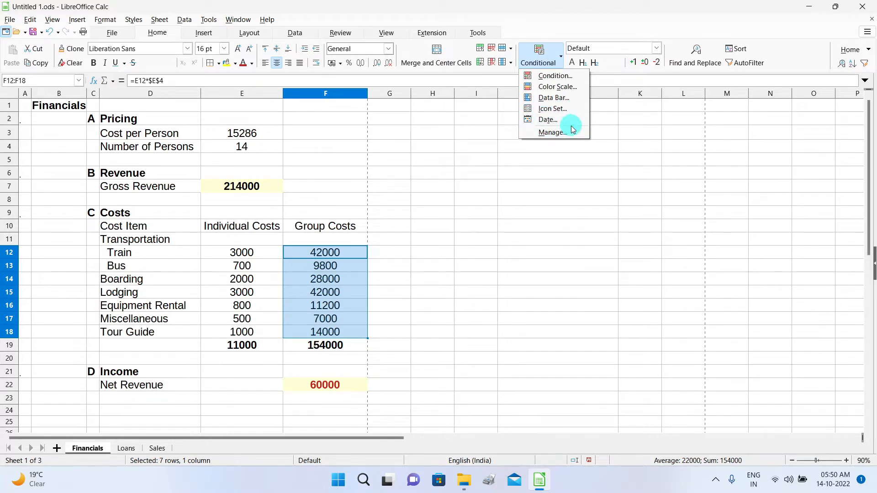
{"action": "left_click", "coordinate": [579, 97]}
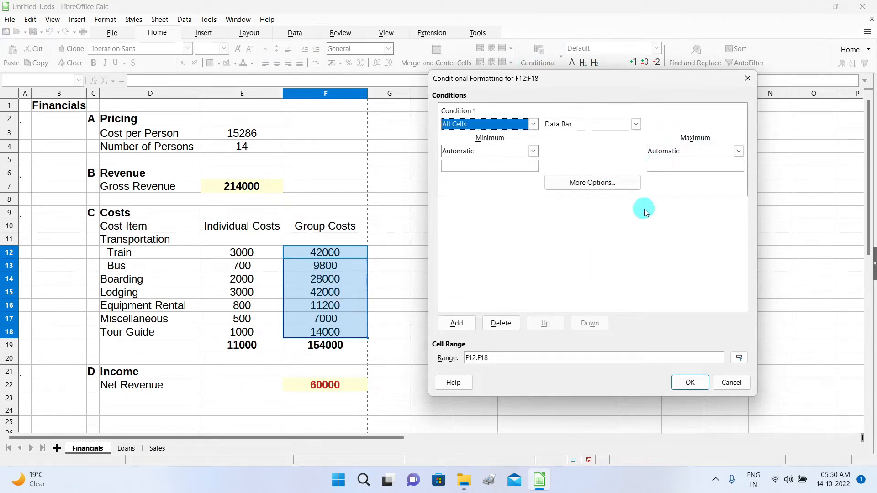
{"action": "left_click", "coordinate": [692, 383]}
{"action": "left_click", "coordinate": [477, 305]}
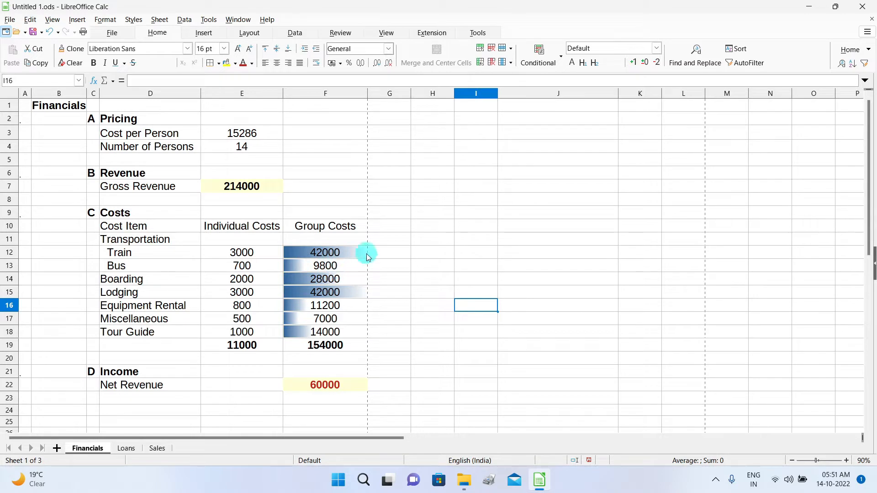
Edit the F12:F18 data bar rule so positive bars use Teal instead of blue.
{"action": "left_click", "coordinate": [560, 57]}
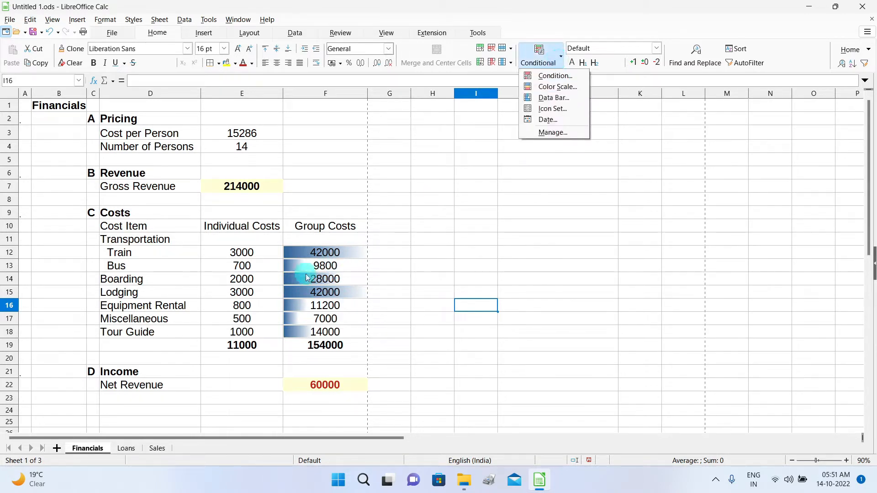
{"action": "left_click", "coordinate": [567, 133]}
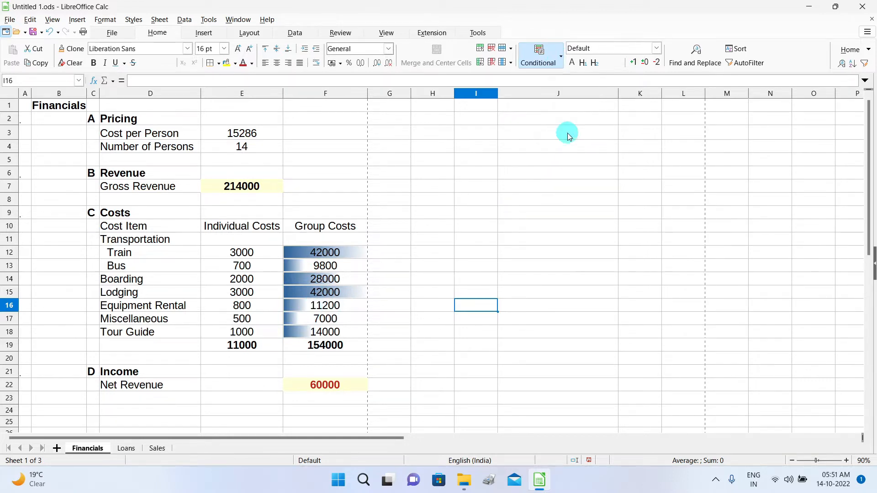
{"action": "left_click", "coordinate": [373, 343]}
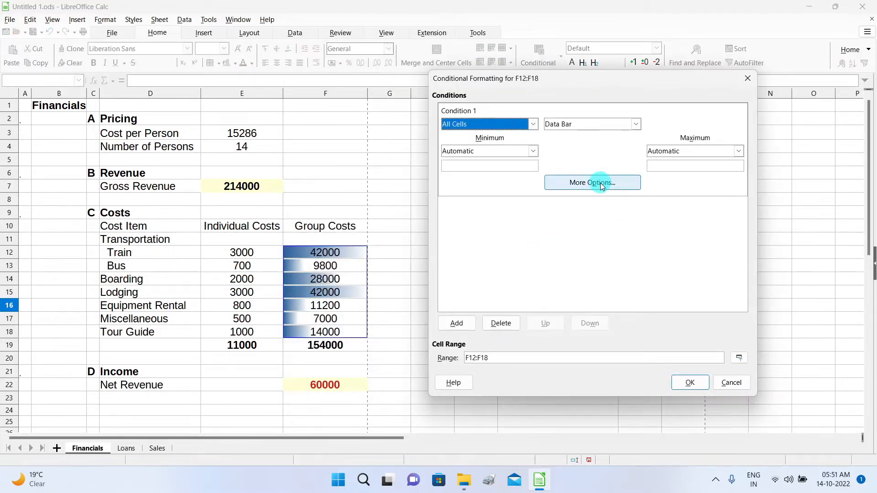
{"action": "left_click", "coordinate": [601, 184]}
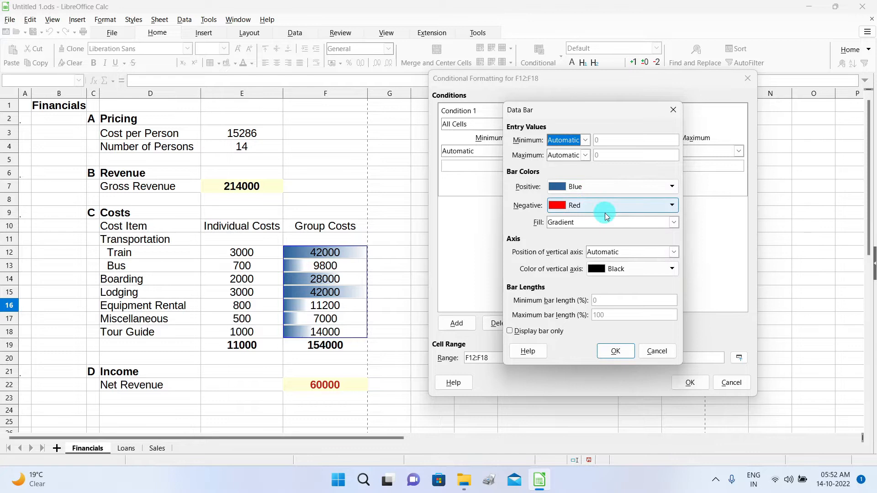
{"action": "left_click", "coordinate": [672, 188]}
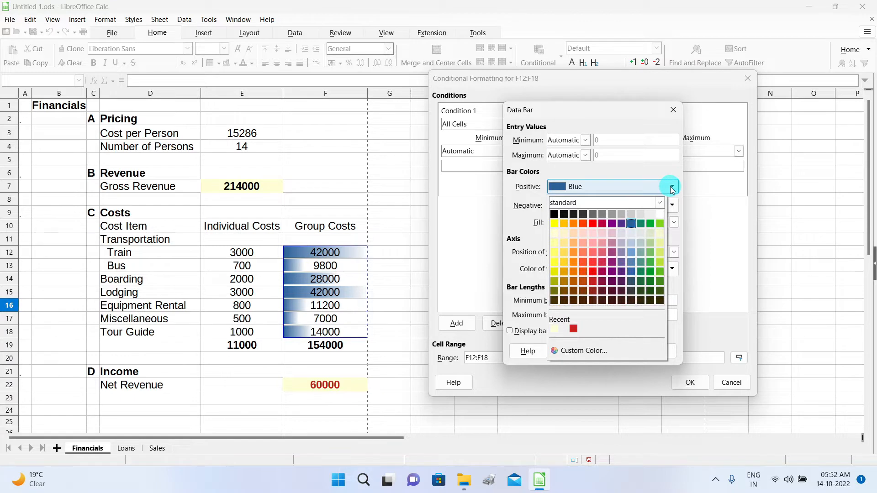
{"action": "left_click", "coordinate": [641, 225]}
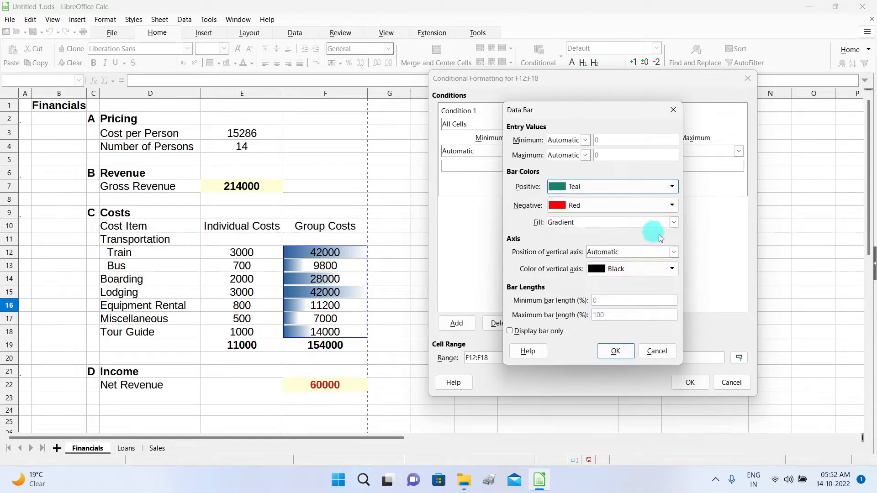
{"action": "left_click", "coordinate": [623, 351]}
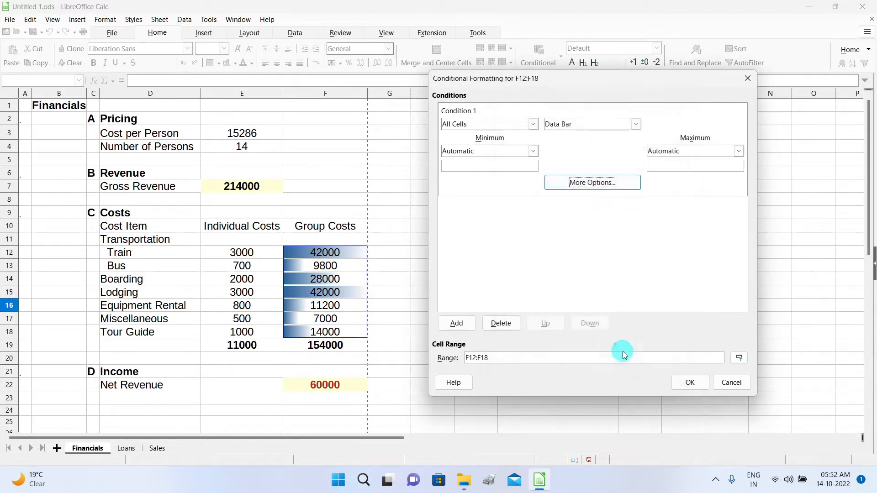
{"action": "left_click", "coordinate": [694, 386]}
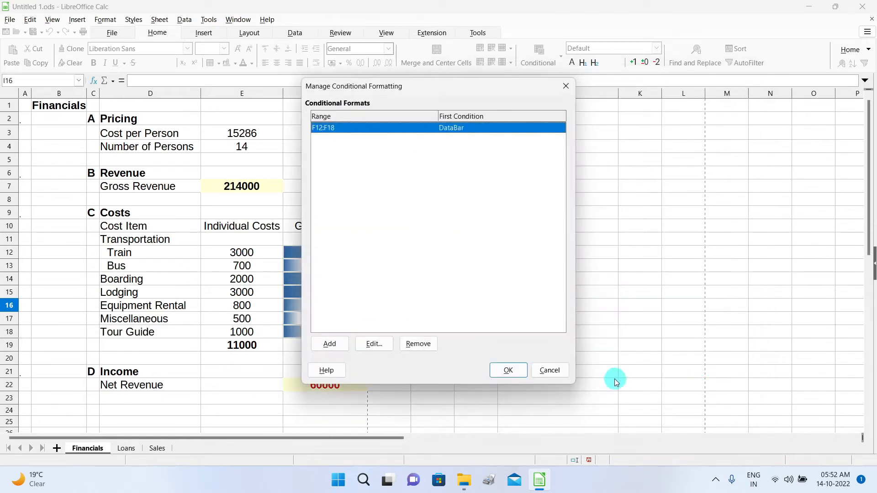
{"action": "left_click", "coordinate": [506, 377]}
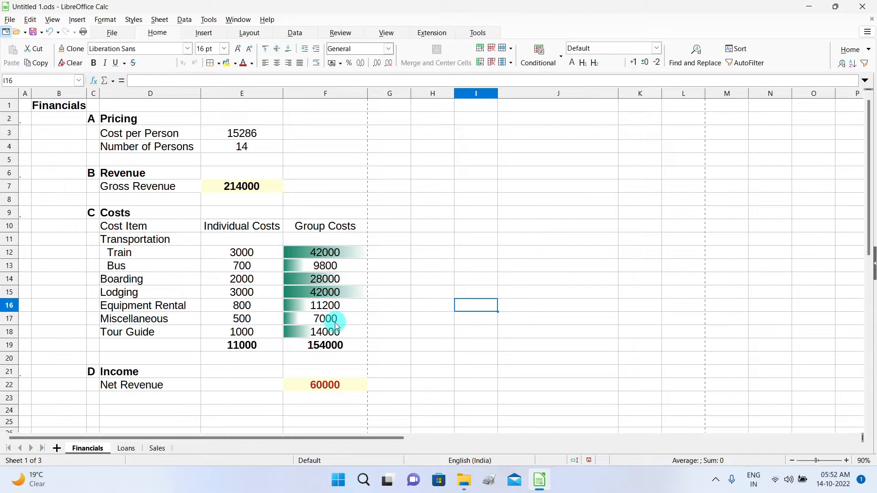
Change the Bus individual cost in E13 to -700 to show a negative data bar.
{"action": "left_click", "coordinate": [235, 269]}
{"action": "double_click", "coordinate": [234, 271]}
{"action": "type", "text": "-"}
{"action": "key", "text": "Return"}
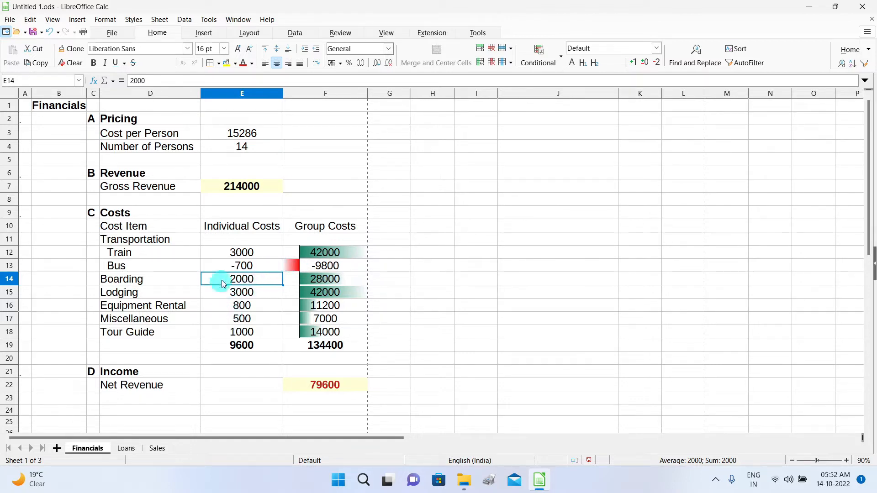
Remove the minus sign so the Bus cost in E13 reads 700 again.
{"action": "left_click", "coordinate": [238, 269]}
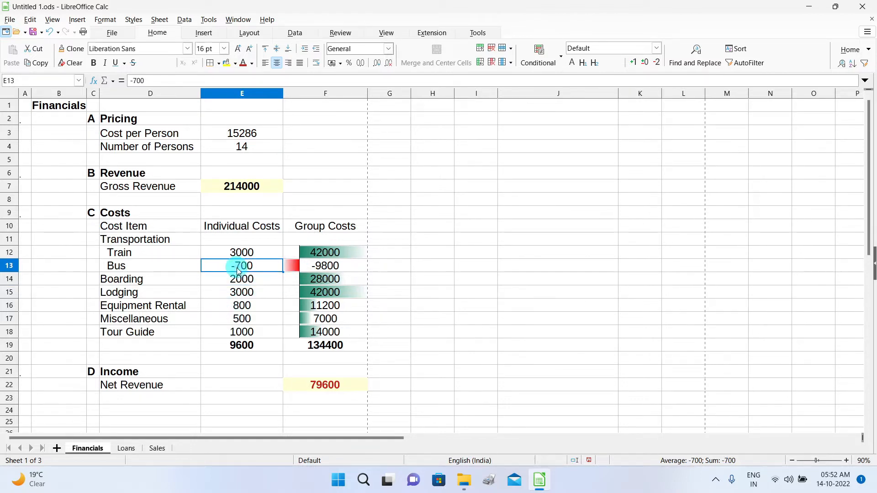
{"action": "double_click", "coordinate": [238, 271]}
{"action": "key", "text": "BackSpace"}
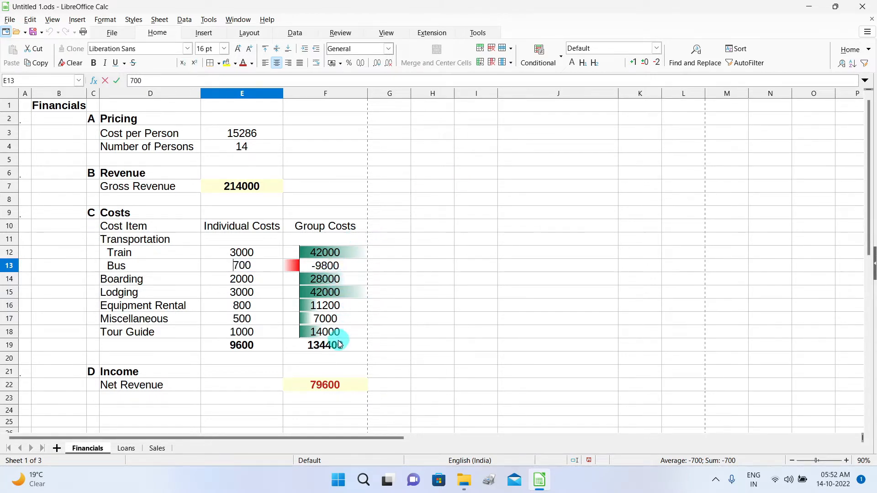
{"action": "left_click", "coordinate": [561, 63]}
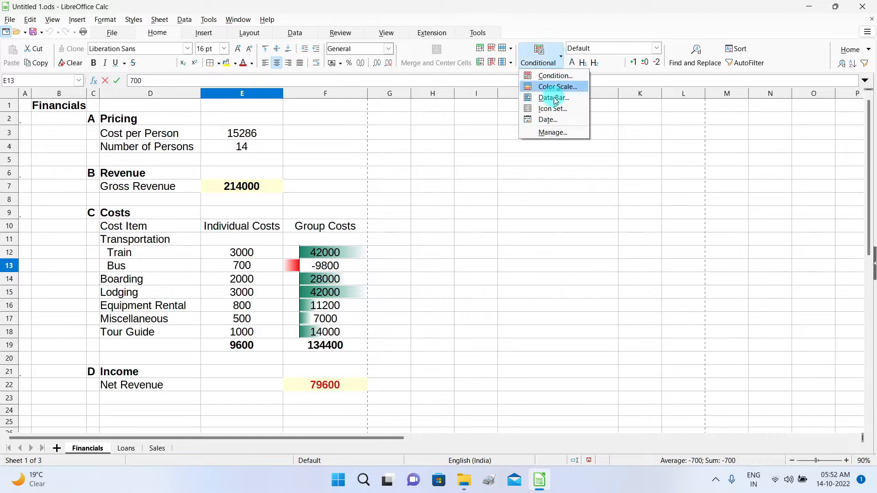
Delete the F12:F18 DataBar rule in the conditional formatting manager.
{"action": "left_click", "coordinate": [557, 131]}
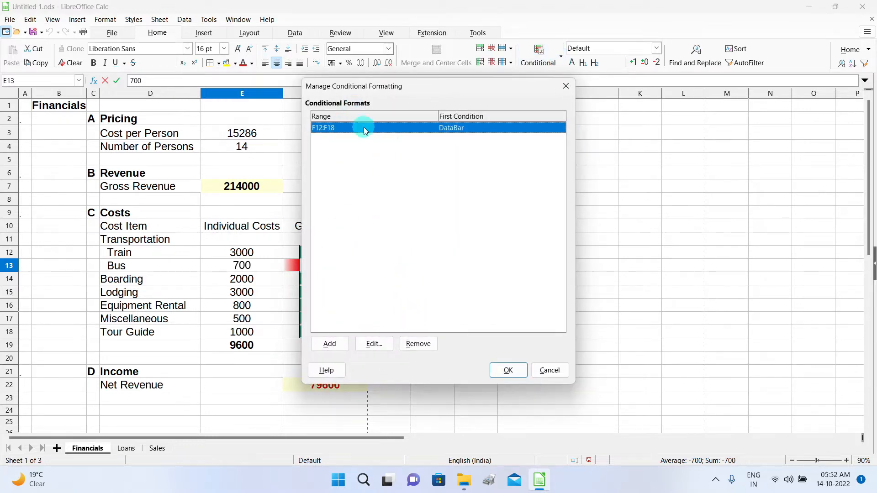
{"action": "left_click", "coordinate": [419, 345]}
{"action": "left_click", "coordinate": [505, 371]}
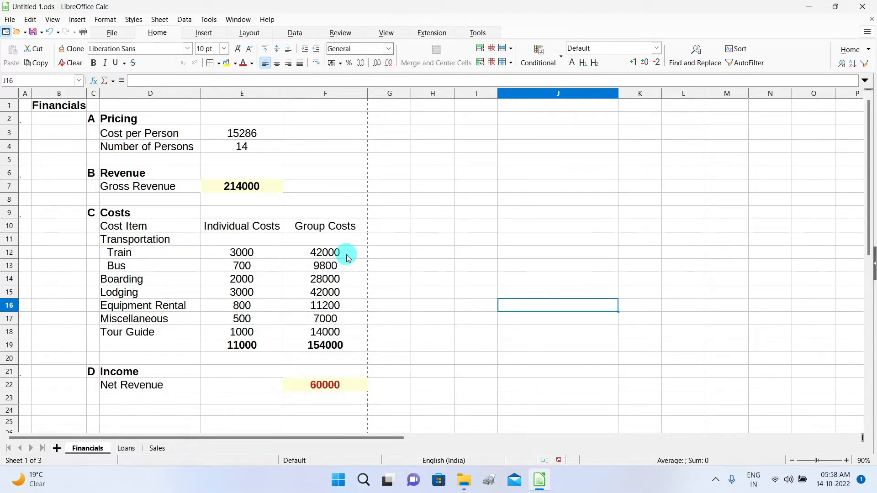
{"action": "left_click_drag", "start_coordinate": [348, 257], "coordinate": [350, 333]}
Add a condition on F12:F18: cell value greater than 30000 gets the Bad style.
{"action": "left_click", "coordinate": [561, 58]}
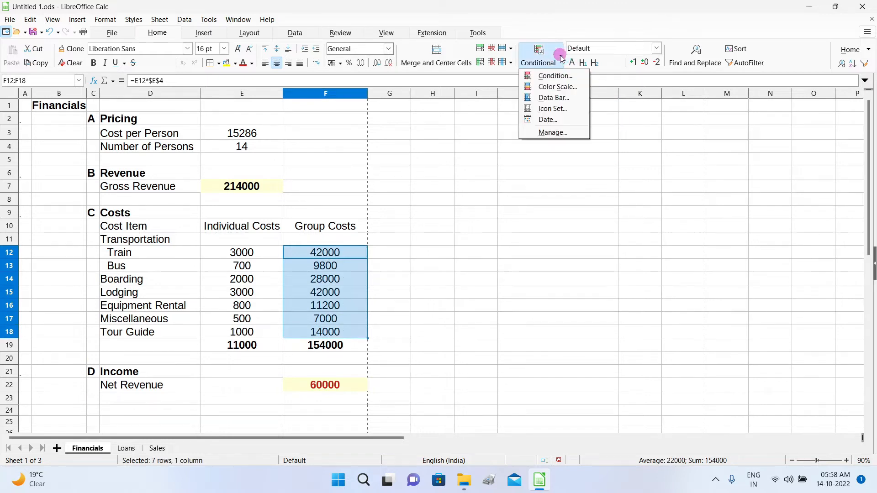
{"action": "left_click", "coordinate": [574, 77]}
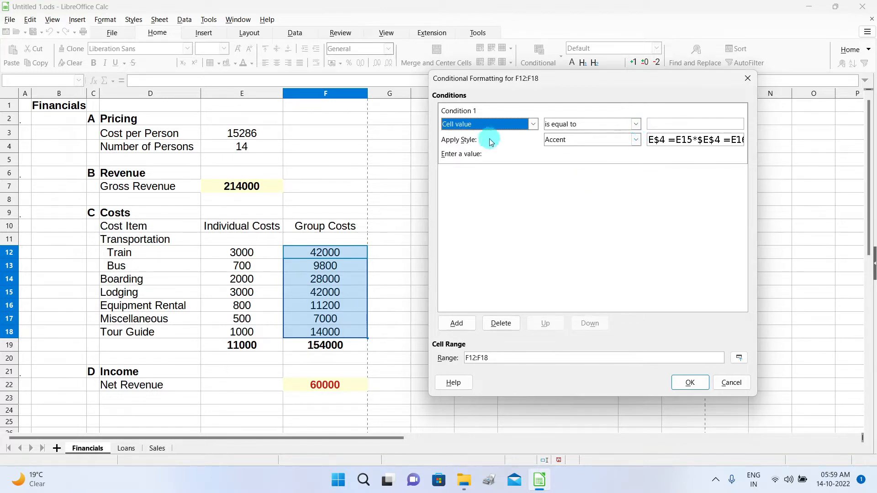
{"action": "left_click", "coordinate": [635, 123]}
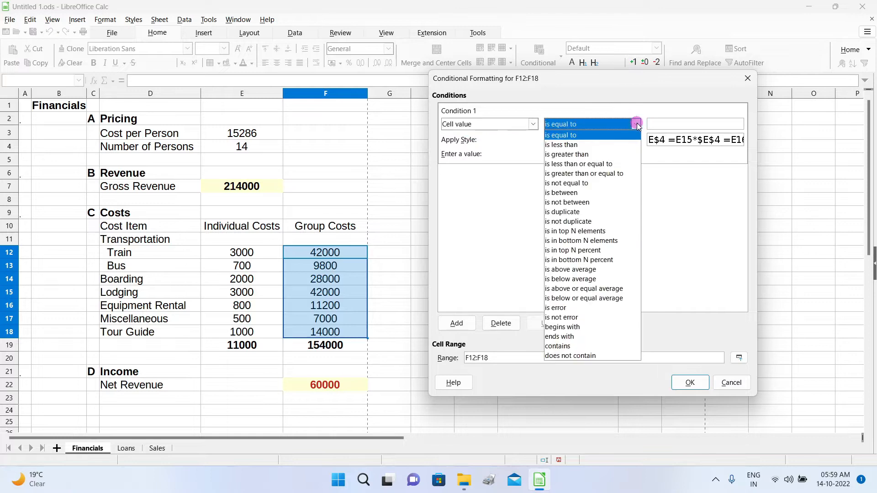
{"action": "left_click", "coordinate": [603, 154]}
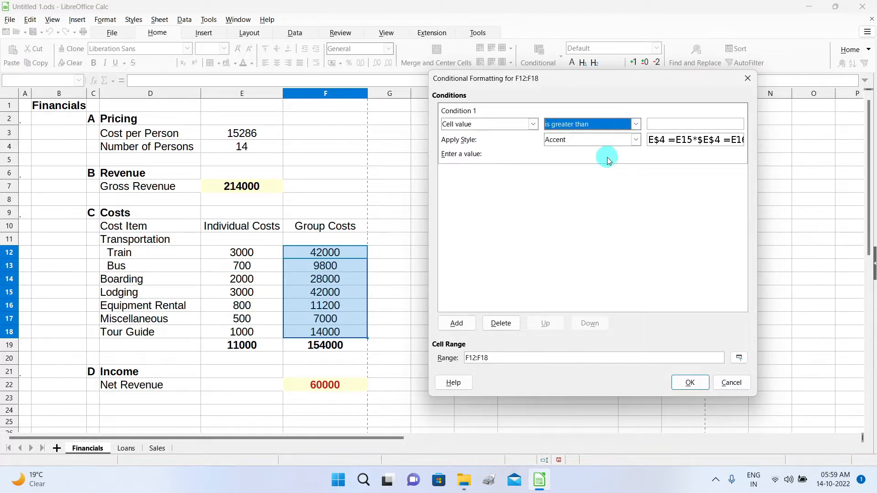
{"action": "left_click", "coordinate": [666, 124]}
{"action": "type", "text": "30000"}
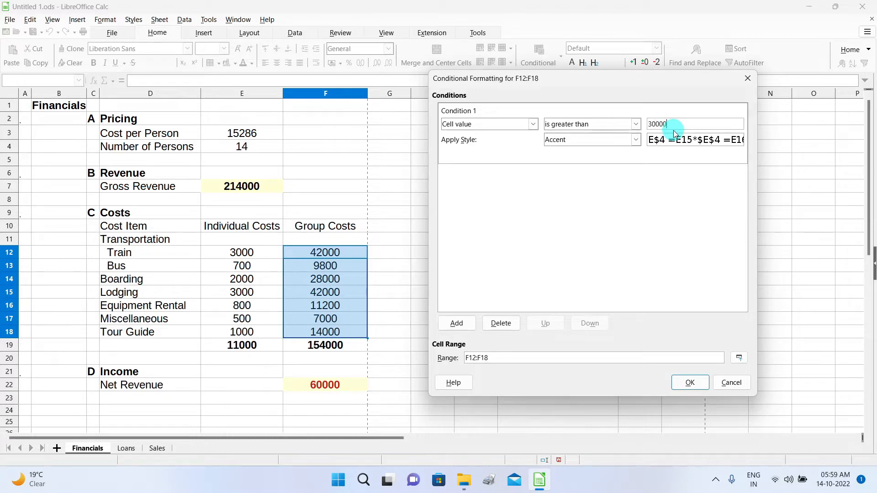
{"action": "left_click", "coordinate": [592, 142]}
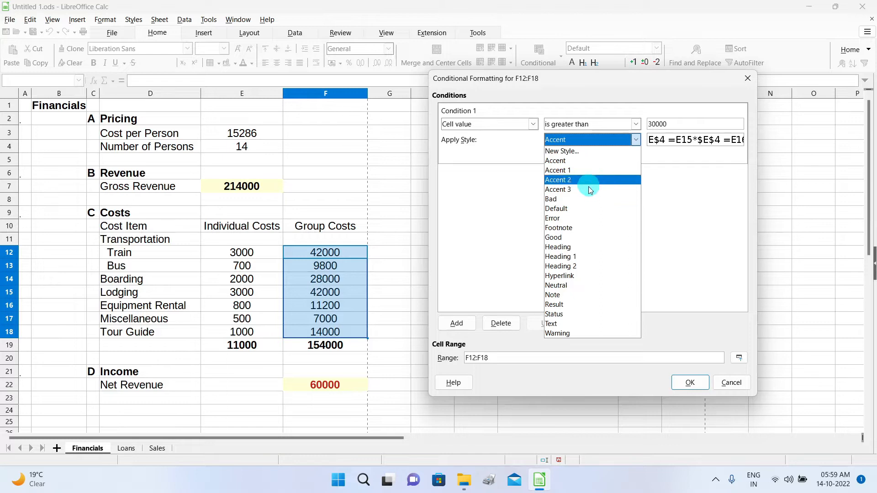
{"action": "left_click", "coordinate": [581, 201]}
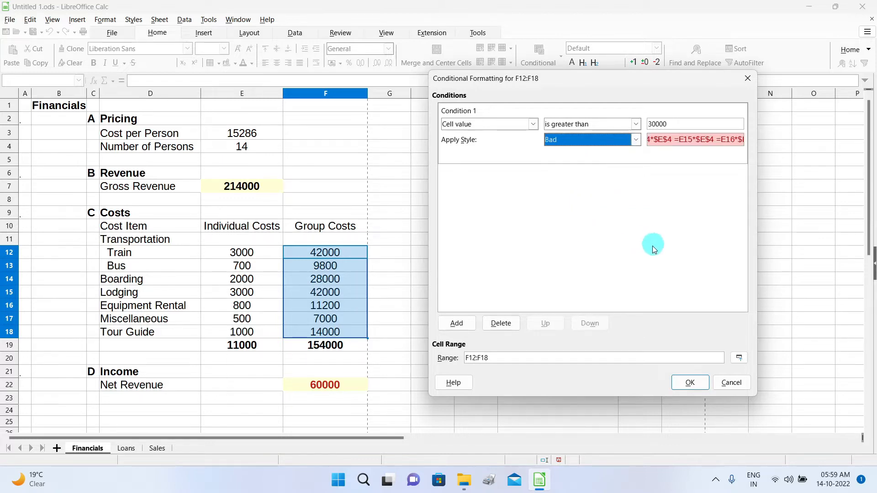
{"action": "left_click", "coordinate": [689, 383]}
{"action": "left_click", "coordinate": [472, 291]}
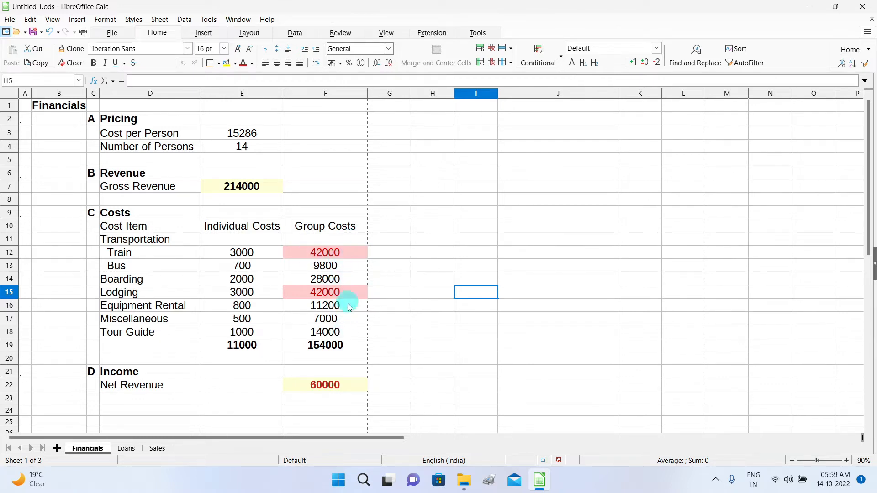
{"action": "left_click", "coordinate": [350, 254]}
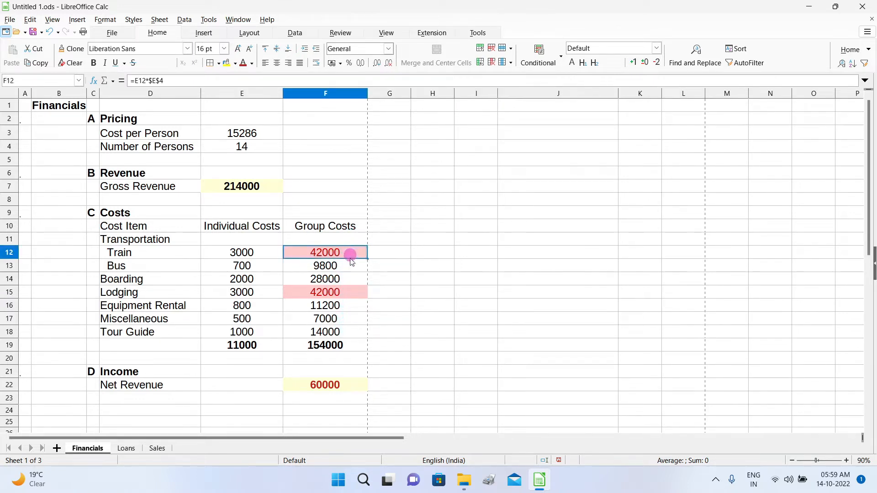
Add a second F12:F18 rule: cell value less than 30000 gets the Good style.
{"action": "left_click_drag", "start_coordinate": [350, 261], "coordinate": [342, 333]}
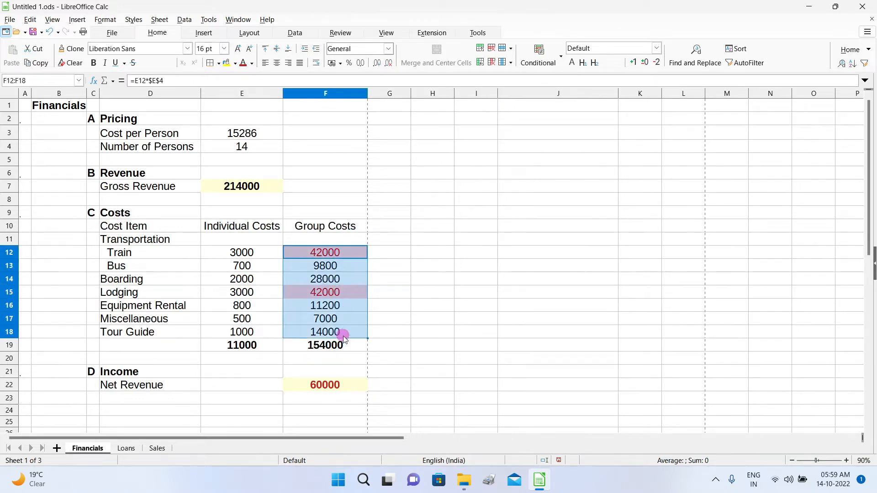
{"action": "left_click", "coordinate": [562, 58]}
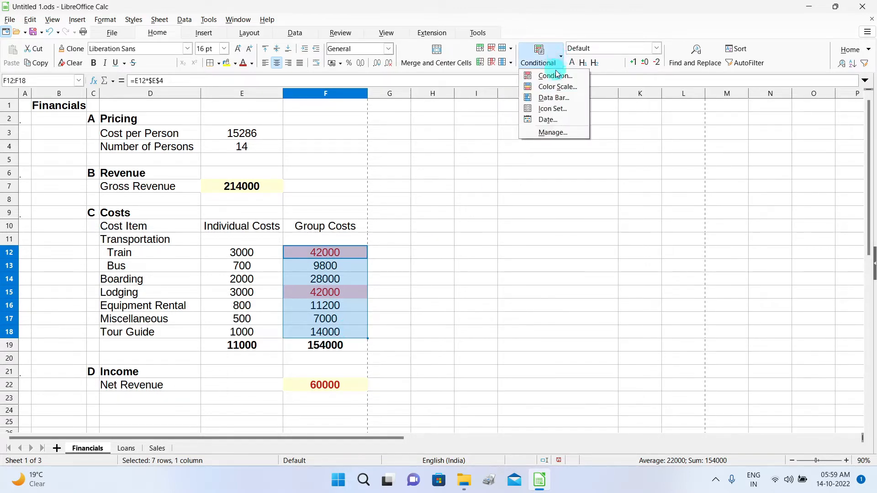
{"action": "left_click", "coordinate": [567, 133]}
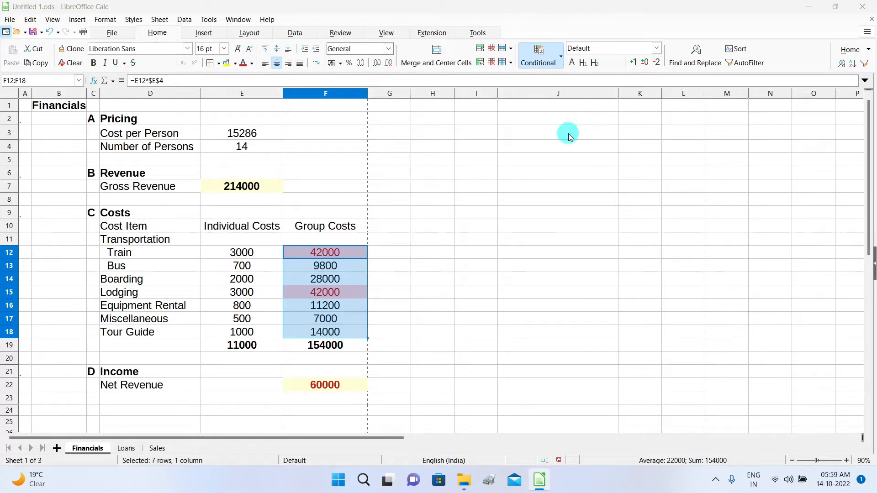
{"action": "left_click", "coordinate": [335, 343]}
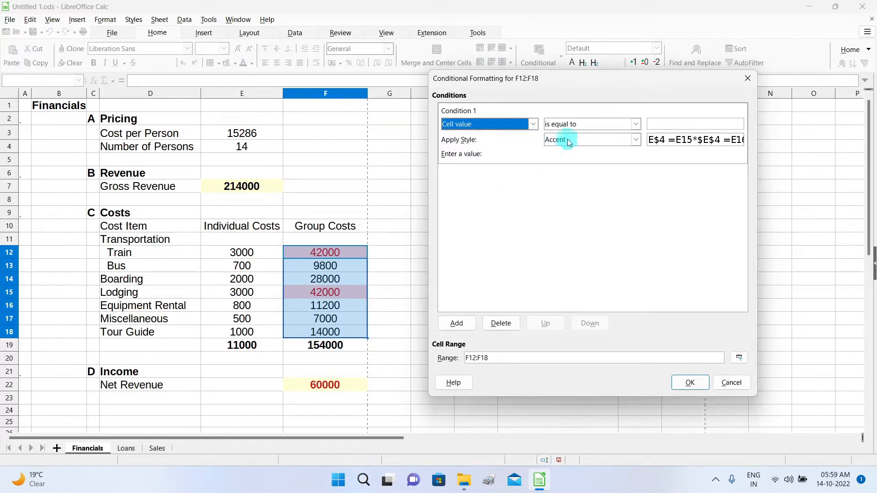
{"action": "left_click", "coordinate": [637, 123]}
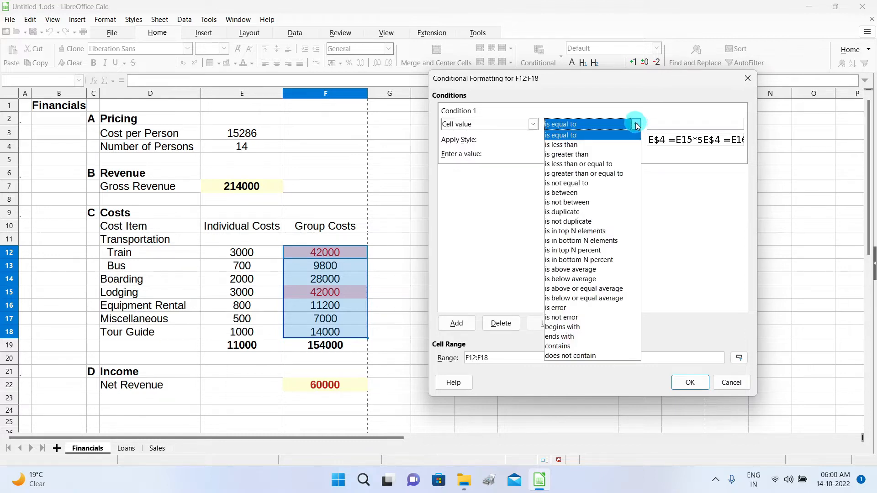
{"action": "left_click", "coordinate": [631, 143]}
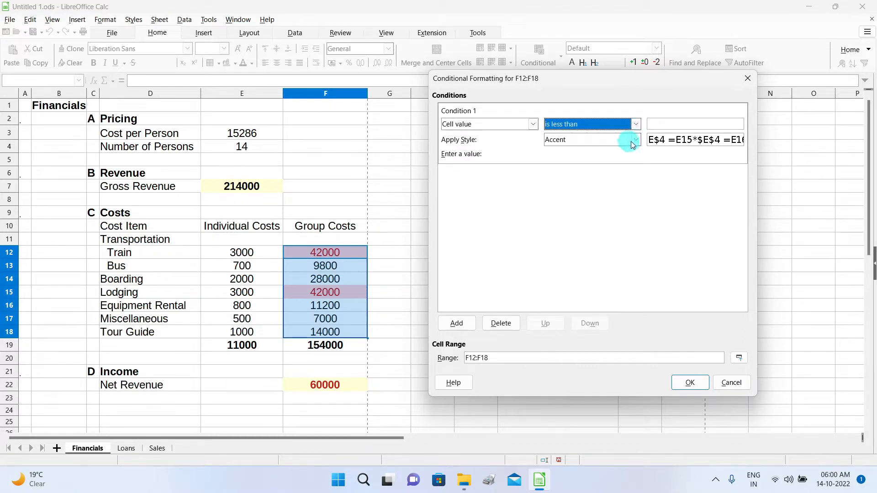
{"action": "left_click", "coordinate": [678, 122]}
{"action": "type", "text": "30000"}
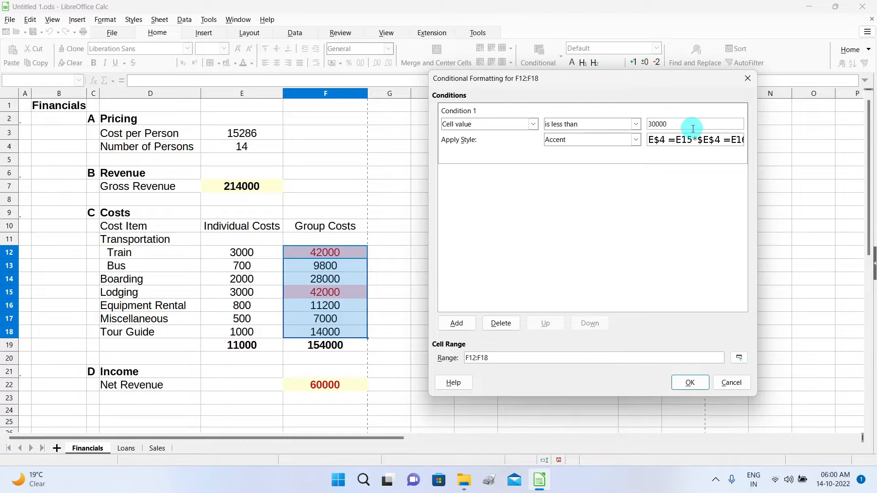
{"action": "left_click", "coordinate": [634, 144]}
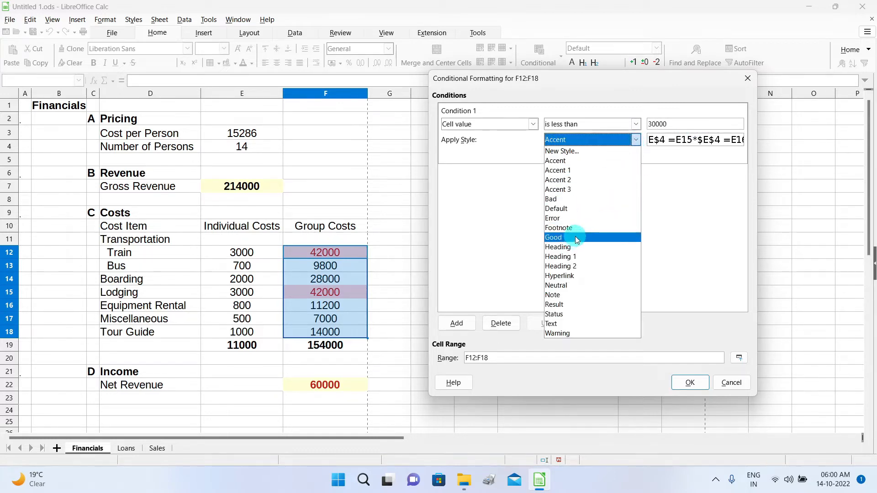
{"action": "left_click", "coordinate": [574, 237]}
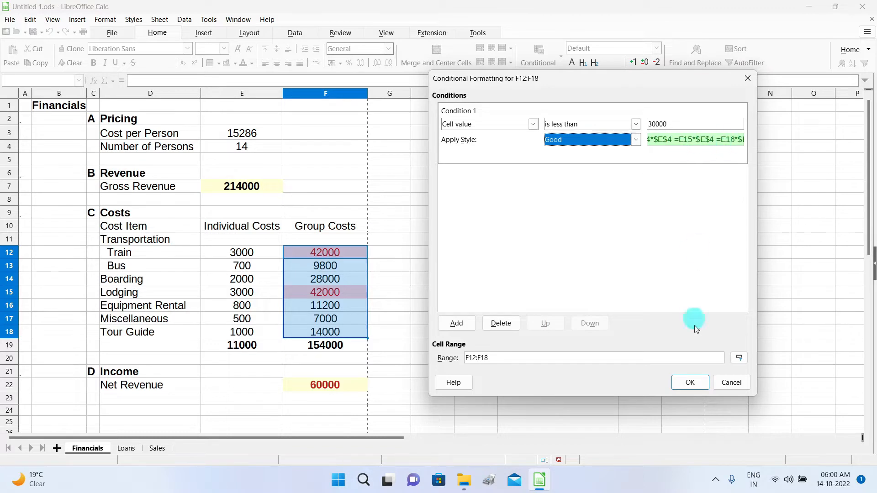
{"action": "left_click", "coordinate": [691, 383]}
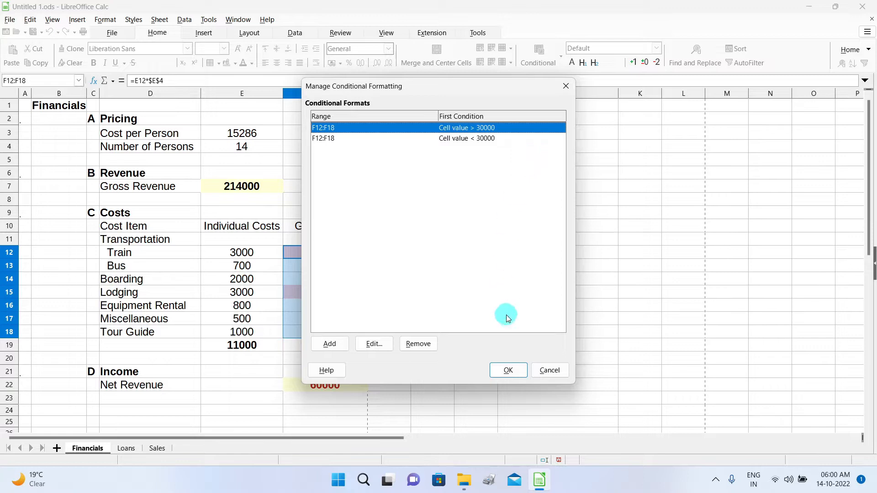
{"action": "left_click", "coordinate": [508, 369]}
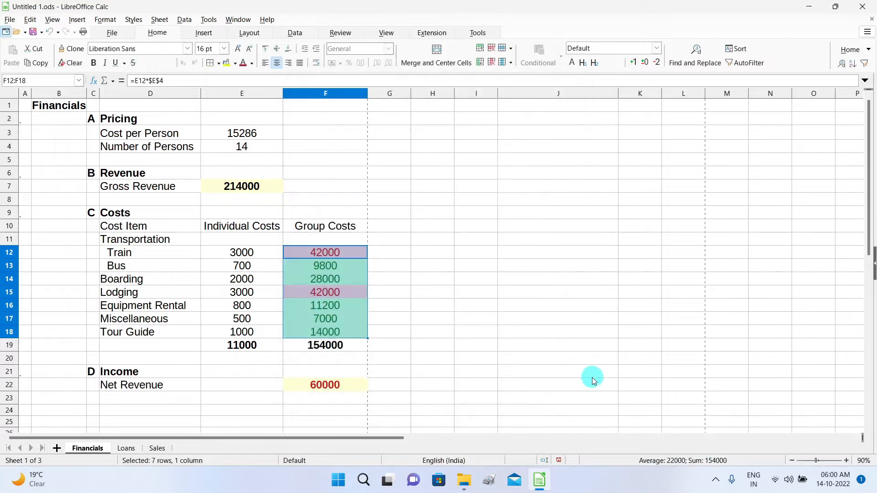
{"action": "left_click", "coordinate": [527, 296]}
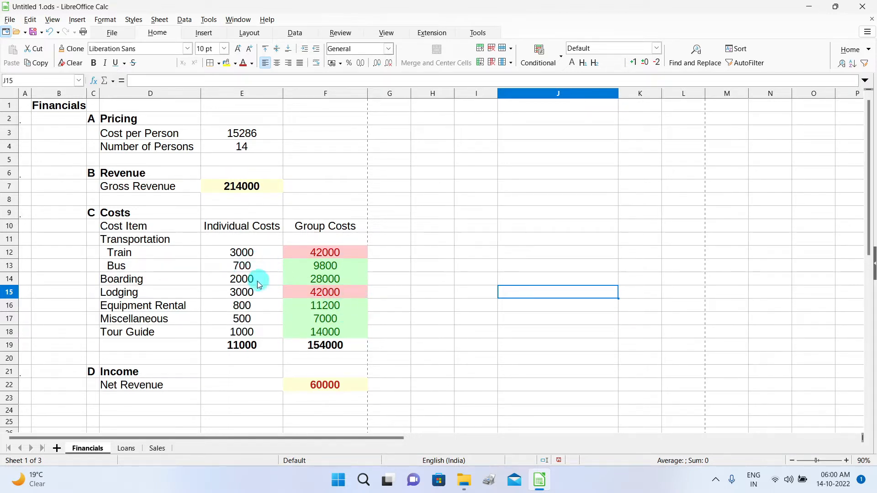
{"action": "double_click", "coordinate": [238, 281]}
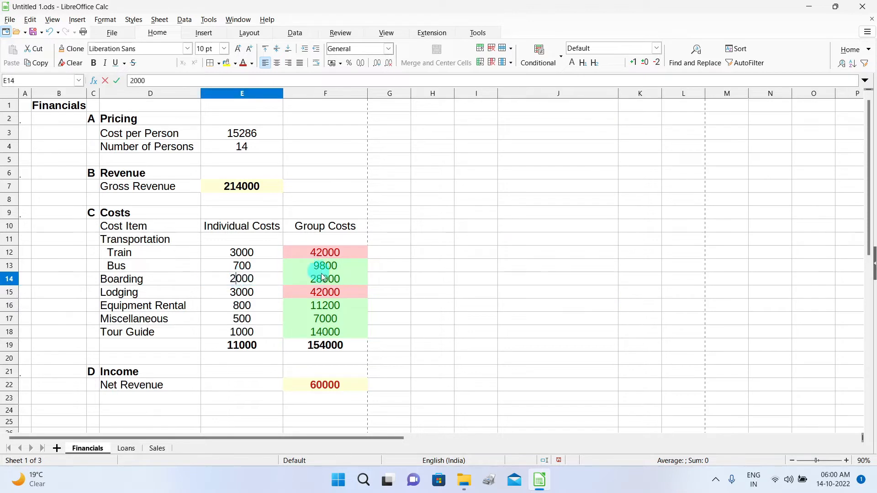
{"action": "key", "text": "BackSpace"}
{"action": "type", "text": "6"}
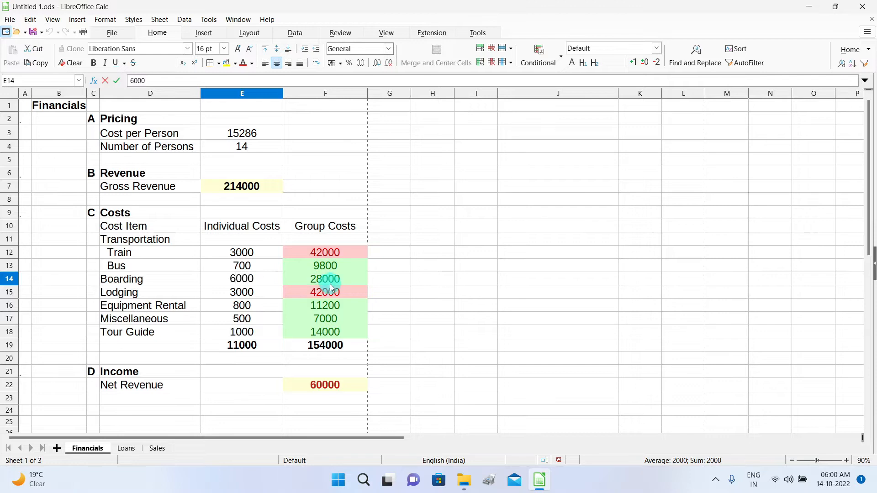
{"action": "left_click", "coordinate": [261, 294]}
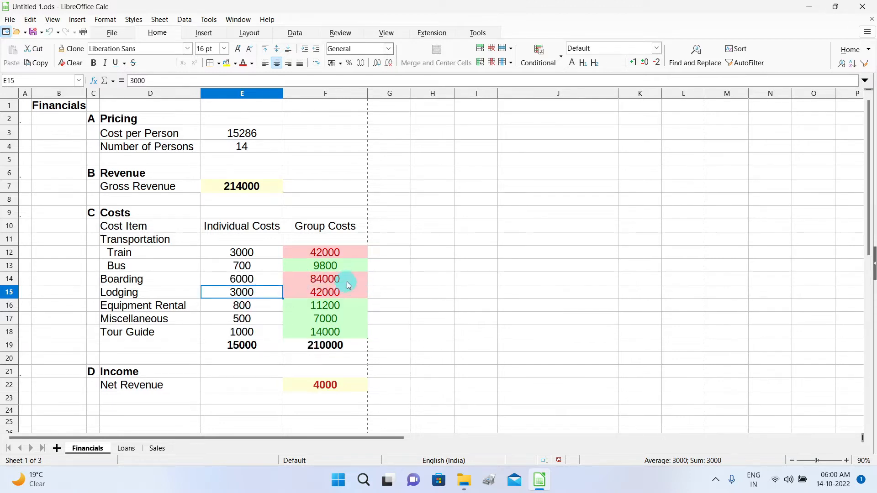
{"action": "double_click", "coordinate": [241, 284]}
{"action": "key", "text": "BackSpace"}
{"action": "type", "text": "2"}
{"action": "left_click", "coordinate": [256, 309]}
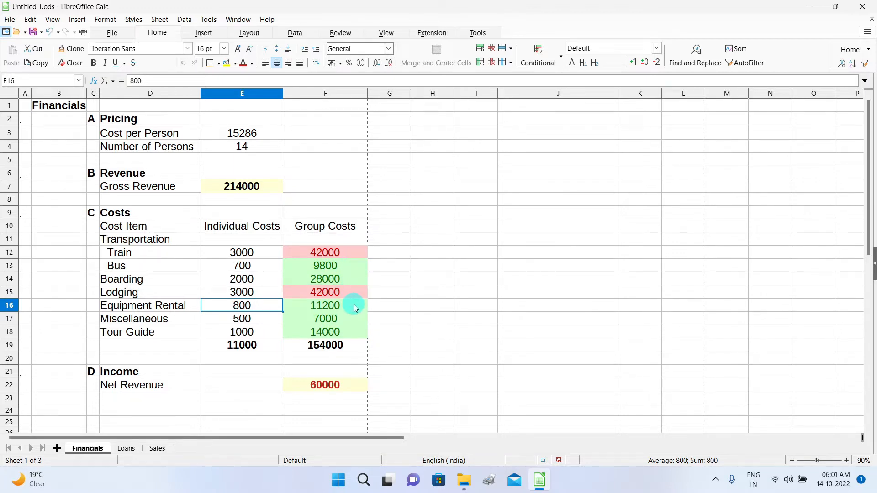
{"action": "left_click_drag", "start_coordinate": [346, 254], "coordinate": [348, 340]}
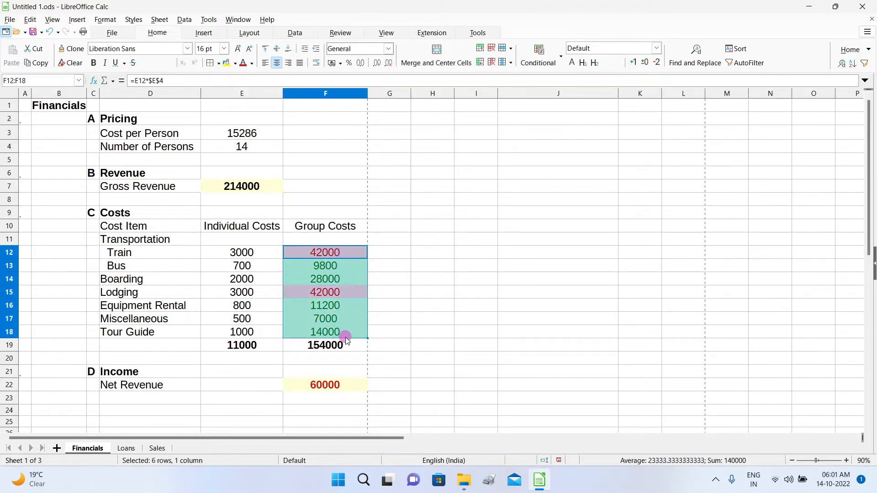
Open the conditional formatting manager to review the two F12:F18 rules.
{"action": "left_click", "coordinate": [562, 63]}
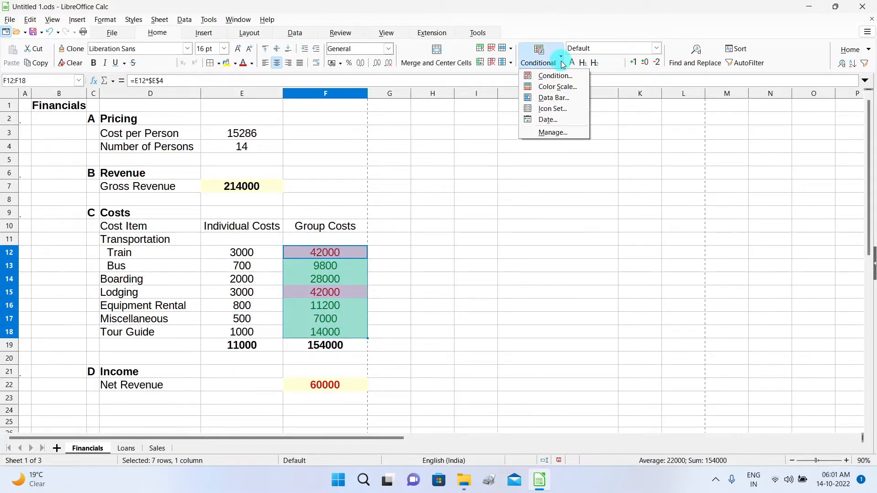
{"action": "left_click", "coordinate": [552, 133]}
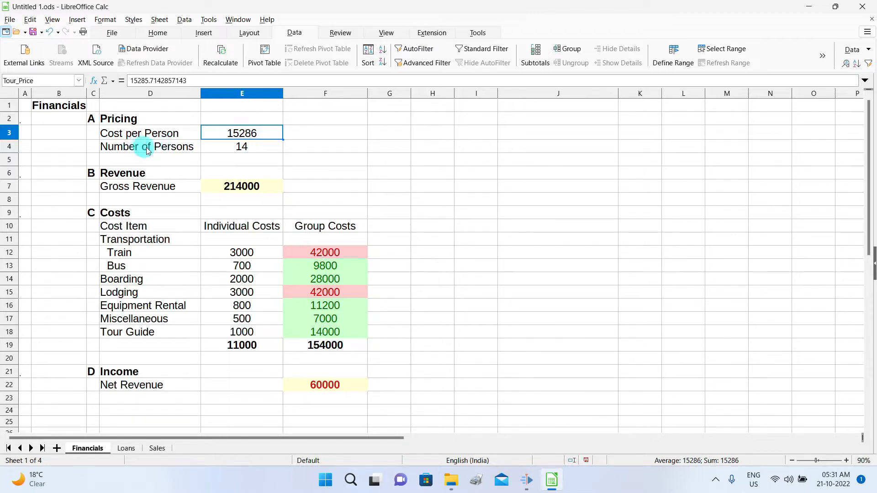
Select Number of Persons in E4 and reveal the extra Data tools, including Validity.
{"action": "left_click", "coordinate": [267, 151]}
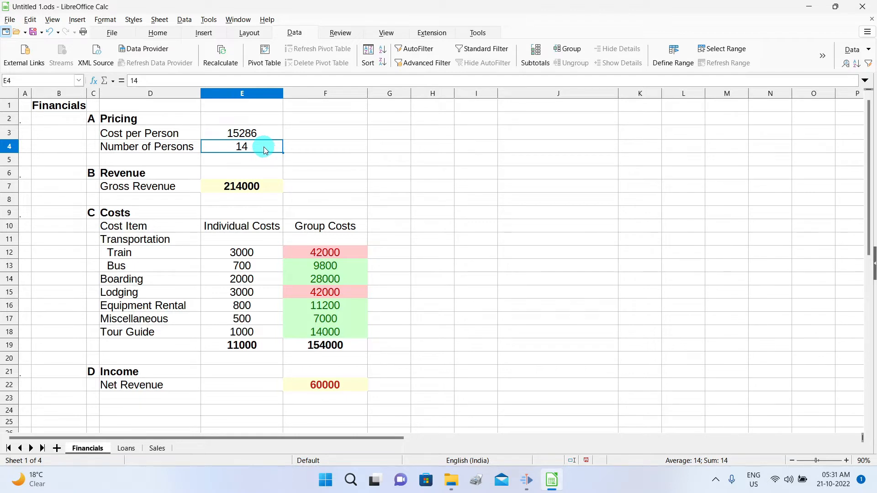
{"action": "left_click", "coordinate": [295, 32]}
{"action": "left_click", "coordinate": [825, 60]}
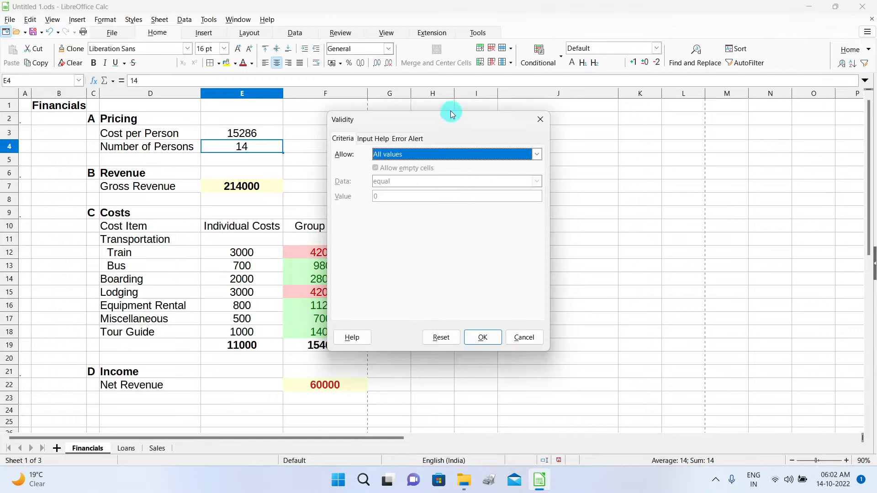
Restrict E4 to whole numbers between 12 and 15 in the validity criteria.
{"action": "left_click_drag", "start_coordinate": [450, 111], "coordinate": [569, 87]}
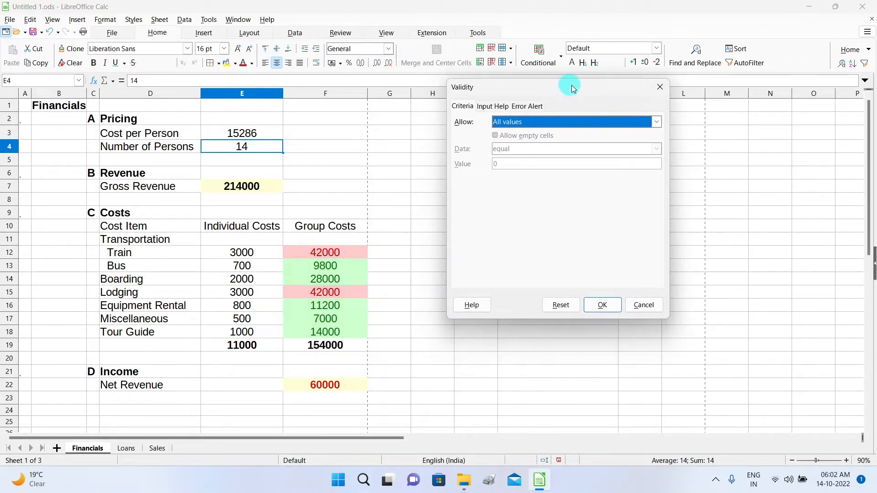
{"action": "left_click", "coordinate": [656, 121]}
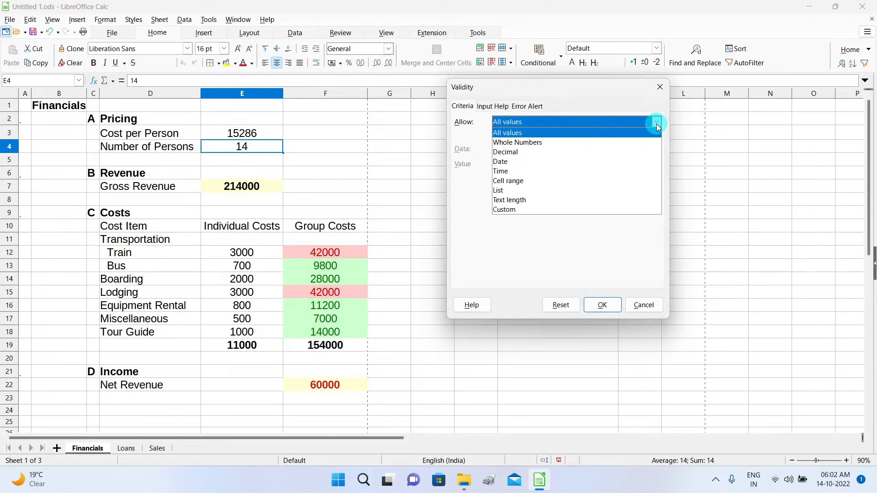
{"action": "left_click", "coordinate": [585, 143]}
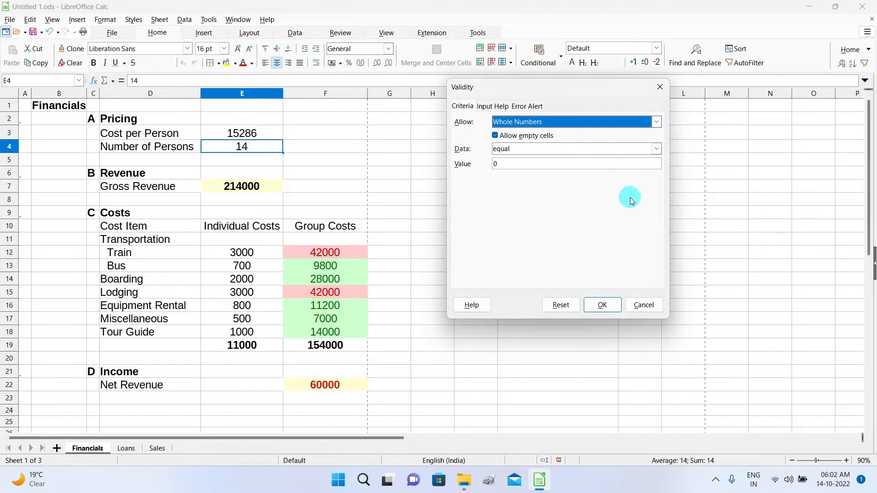
{"action": "left_click", "coordinate": [656, 148]}
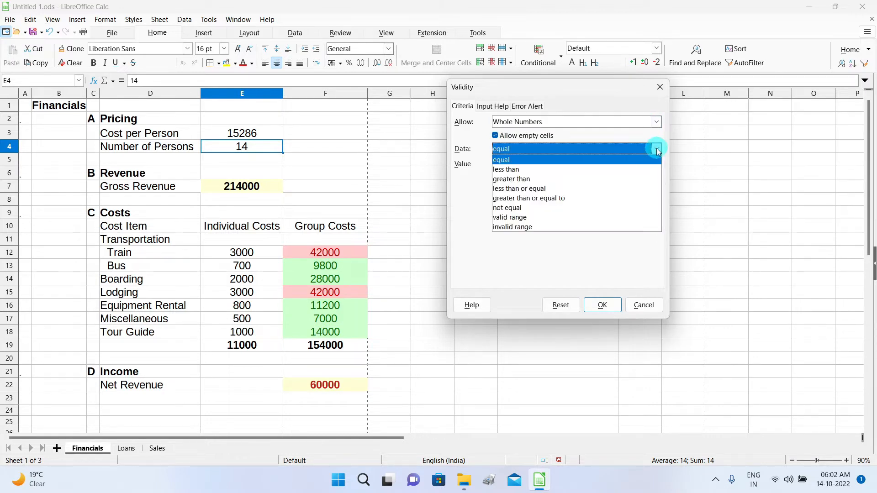
{"action": "left_click", "coordinate": [604, 219]}
{"action": "left_click", "coordinate": [529, 164]}
{"action": "key", "text": "BackSpace"}
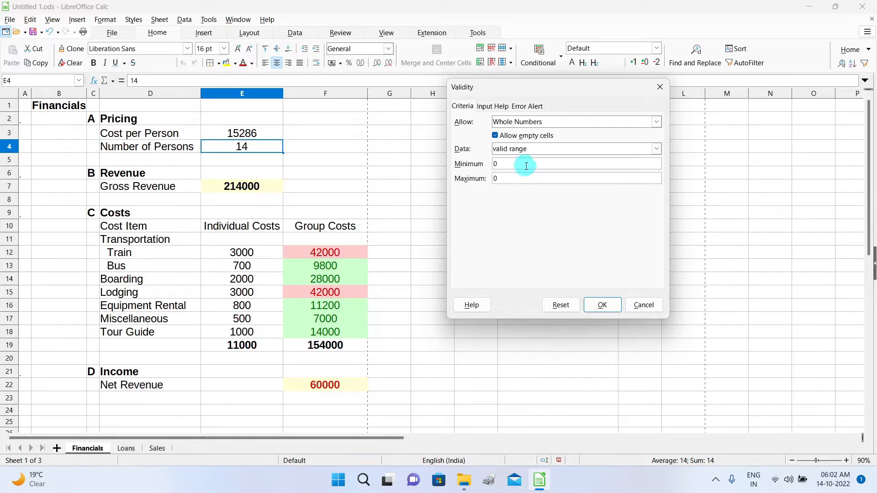
{"action": "type", "text": "12"}
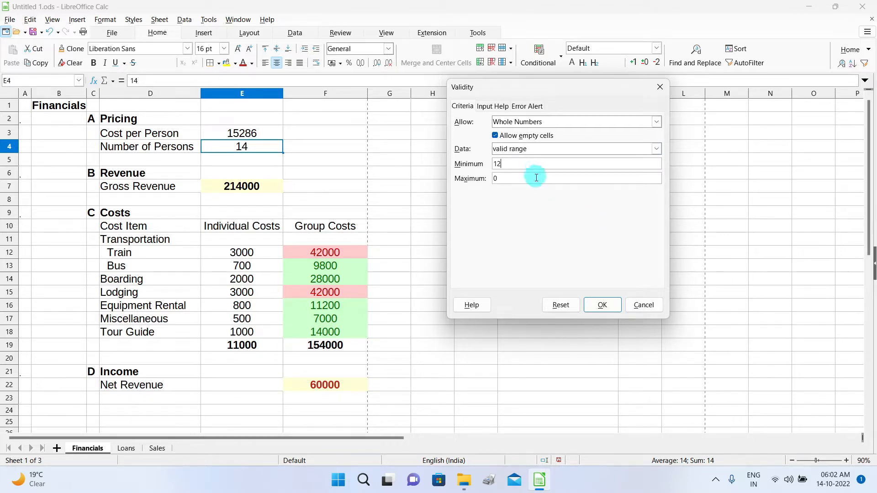
{"action": "left_click", "coordinate": [521, 178]}
{"action": "key", "text": "BackSpace"}
{"action": "type", "text": "15"}
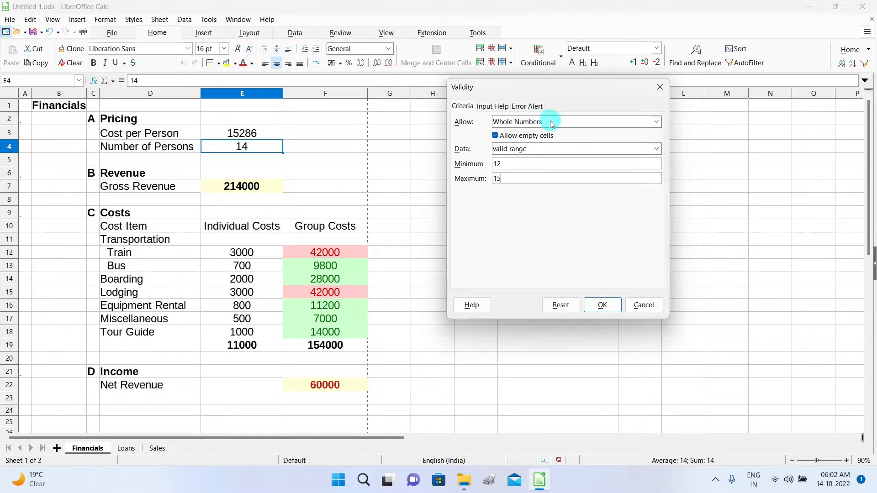
Set the error message 'Enter values between 12 - 15' and apply the validity rule.
{"action": "left_click", "coordinate": [526, 108]}
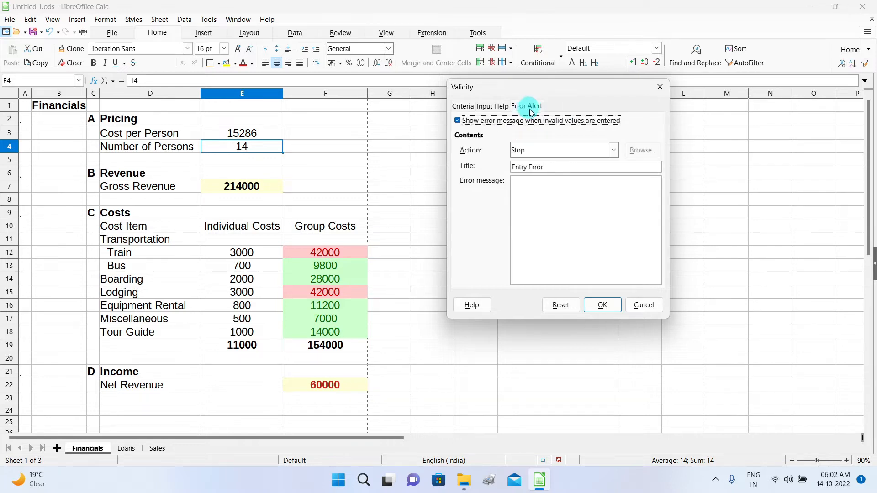
{"action": "left_click", "coordinate": [560, 192]}
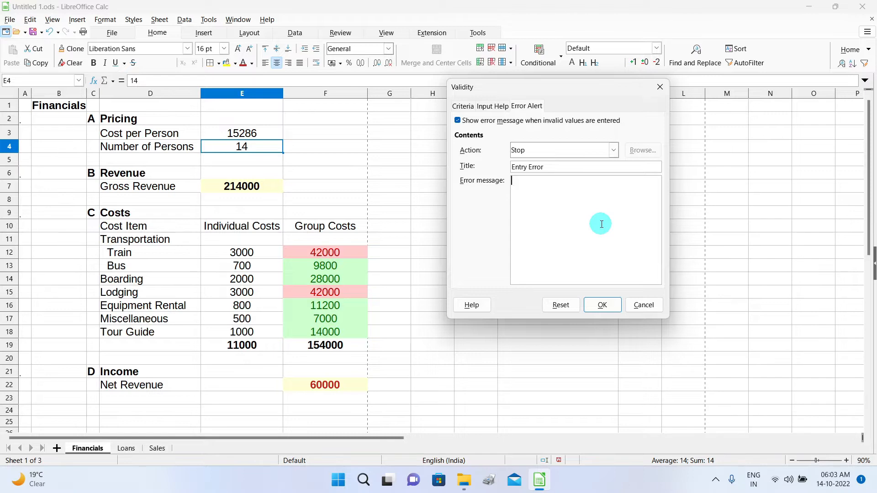
{"action": "type", "text": "Enter values between 12 - 15"}
{"action": "left_click", "coordinate": [464, 108]}
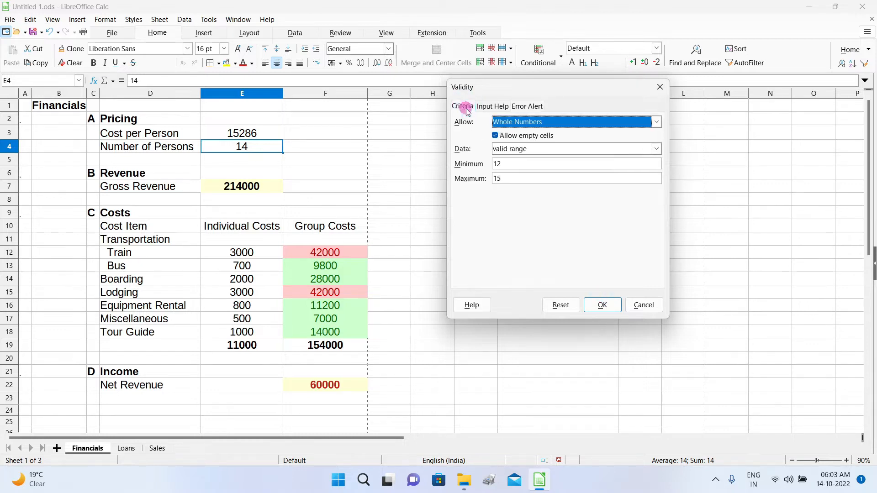
{"action": "left_click", "coordinate": [532, 106]}
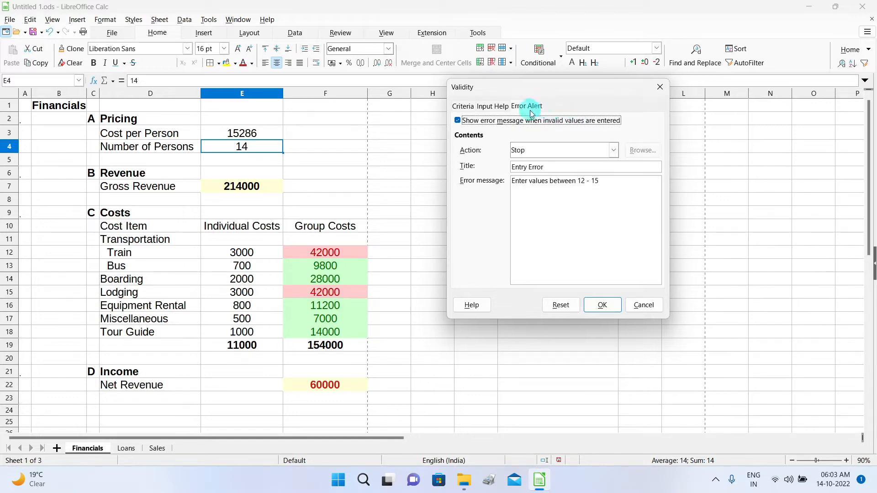
{"action": "left_click", "coordinate": [462, 106]}
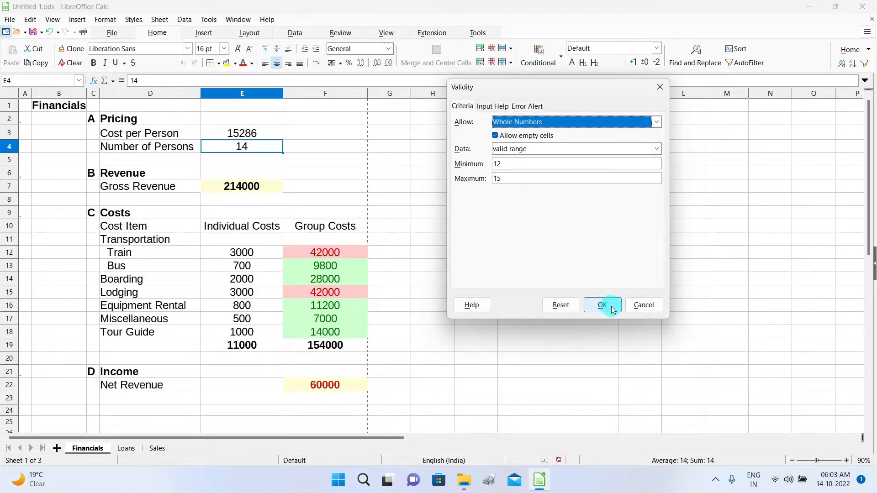
{"action": "left_click", "coordinate": [611, 306]}
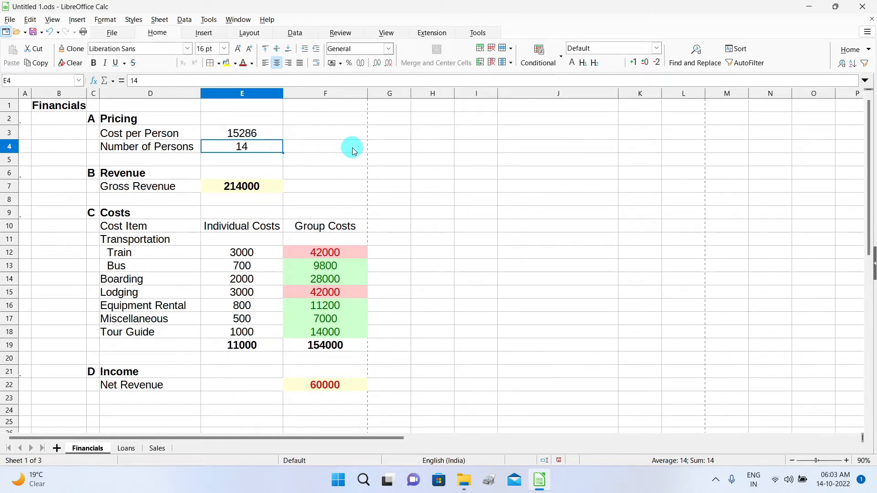
Enter 11 and then 11.5 in E4, dismissing each Entry Error refusal.
{"action": "type", "text": "11"}
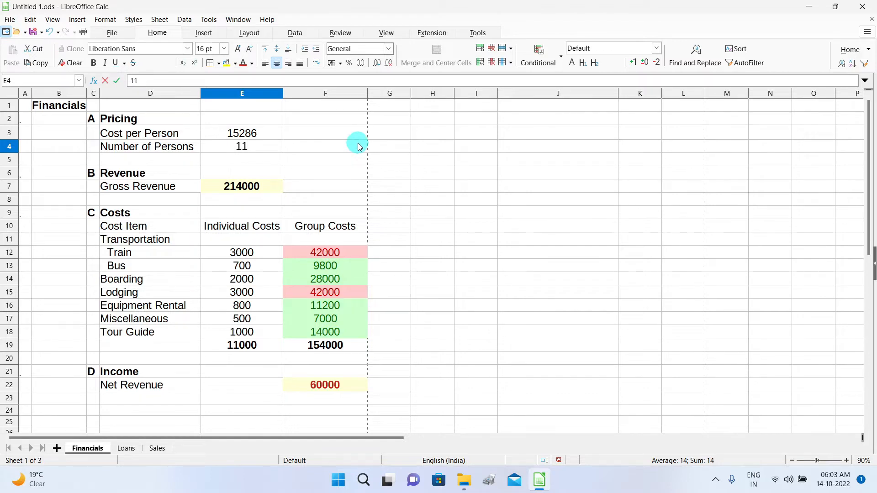
{"action": "key", "text": "Return"}
{"action": "left_click_drag", "start_coordinate": [447, 208], "coordinate": [488, 123]}
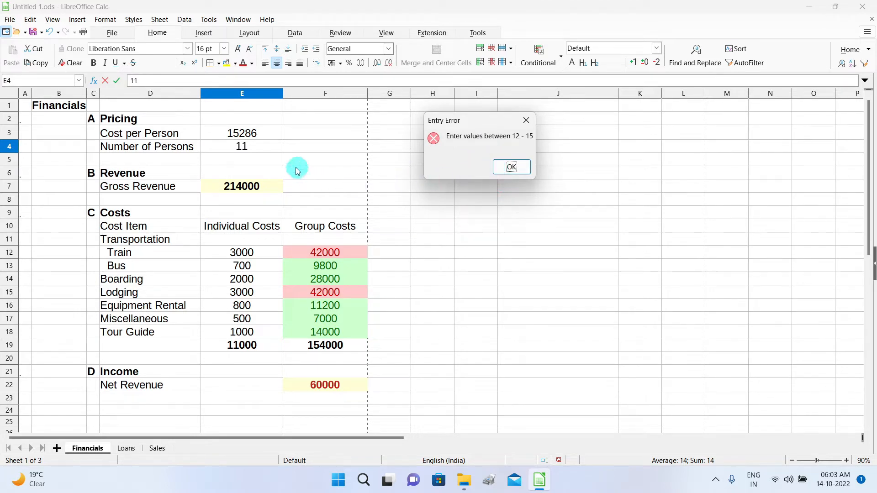
{"action": "left_click", "coordinate": [511, 167]}
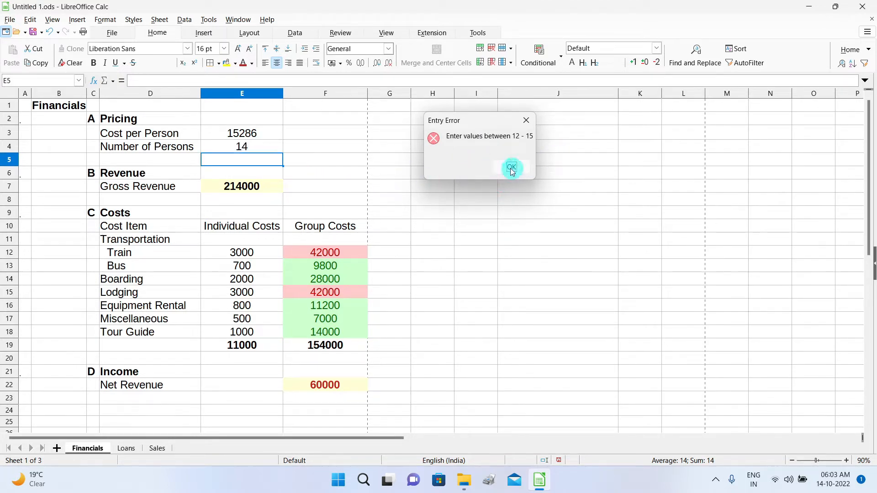
{"action": "left_click", "coordinate": [260, 149]}
{"action": "type", "text": "1"}
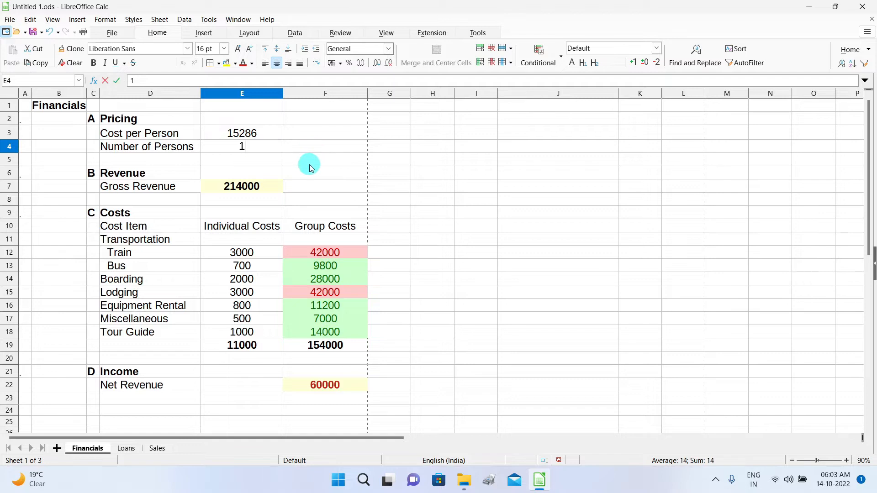
{"action": "type", "text": "1.5"}
{"action": "key", "text": "Return"}
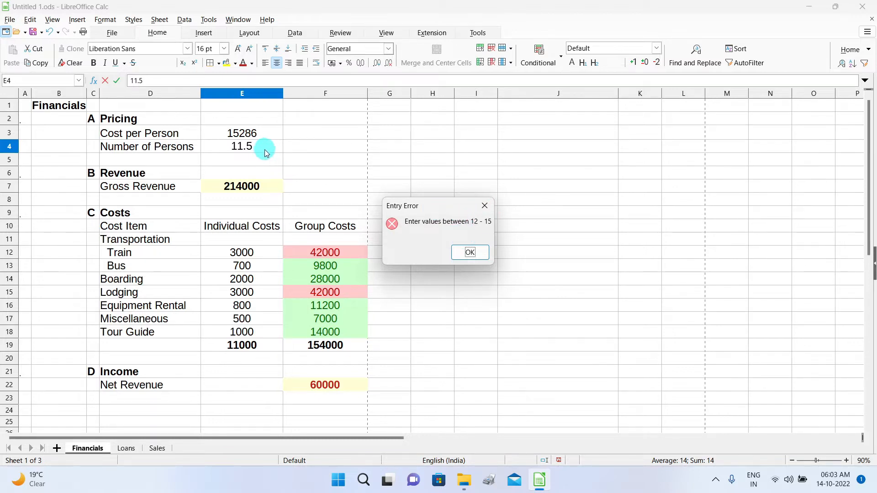
{"action": "left_click", "coordinate": [468, 252]}
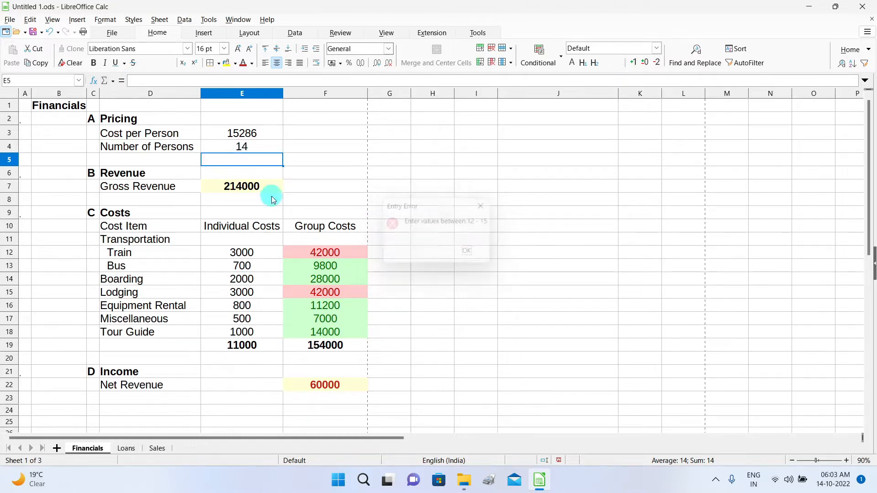
Enter the valid value 13 in E4, then restore it to 14.
{"action": "left_click", "coordinate": [251, 147]}
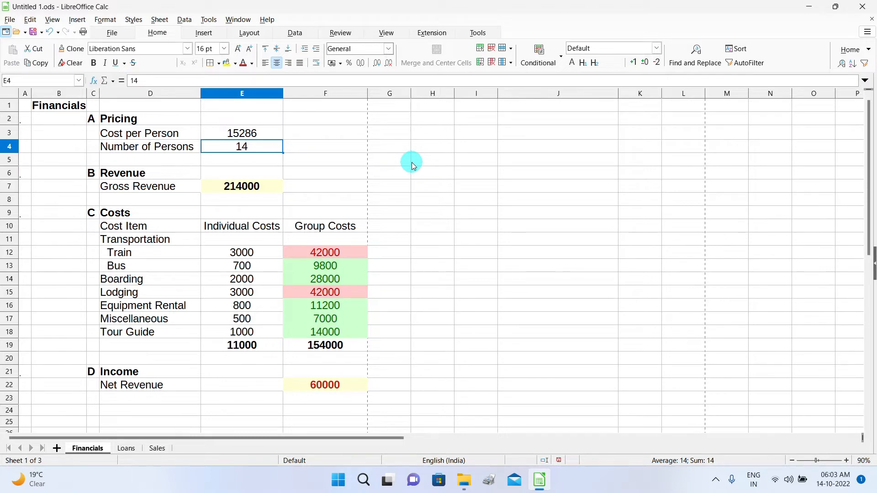
{"action": "type", "text": "13"}
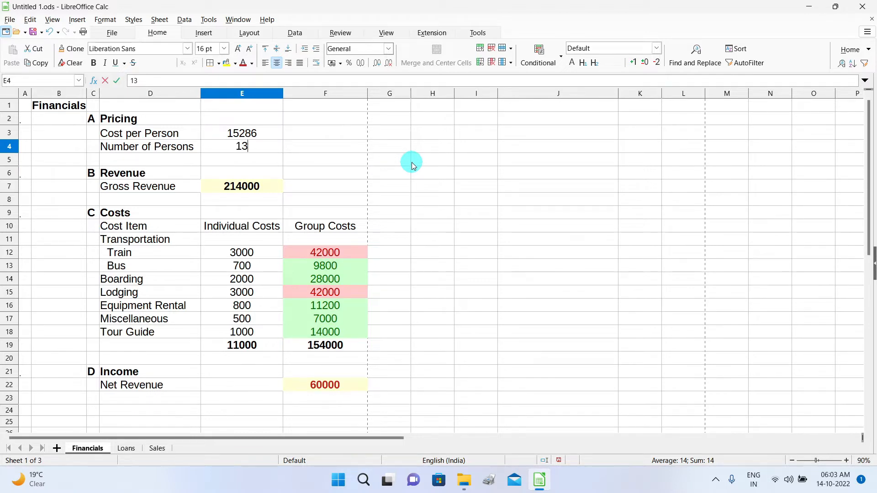
{"action": "key", "text": "Return"}
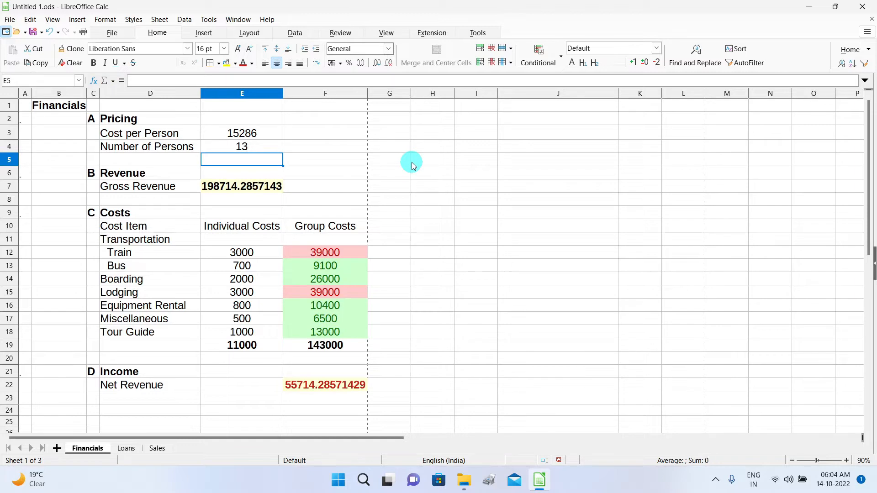
{"action": "left_click", "coordinate": [276, 145]}
{"action": "type", "text": "14"}
{"action": "key", "text": "Return"}
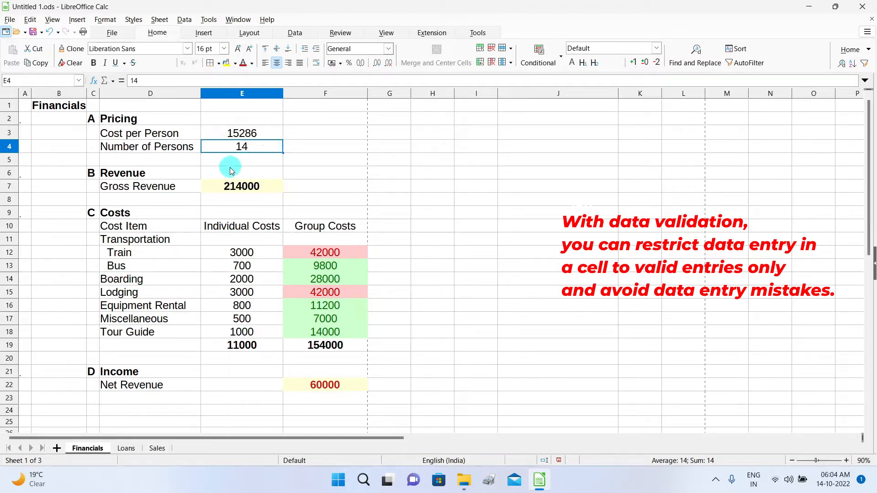
{"action": "left_click", "coordinate": [183, 21]}
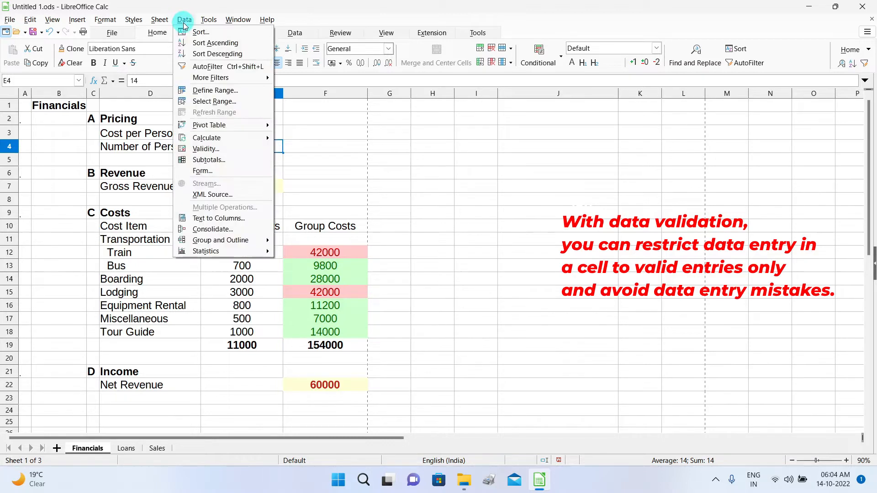
In E4's Validity settings, set the Allow criterion to List.
{"action": "left_click", "coordinate": [205, 149]}
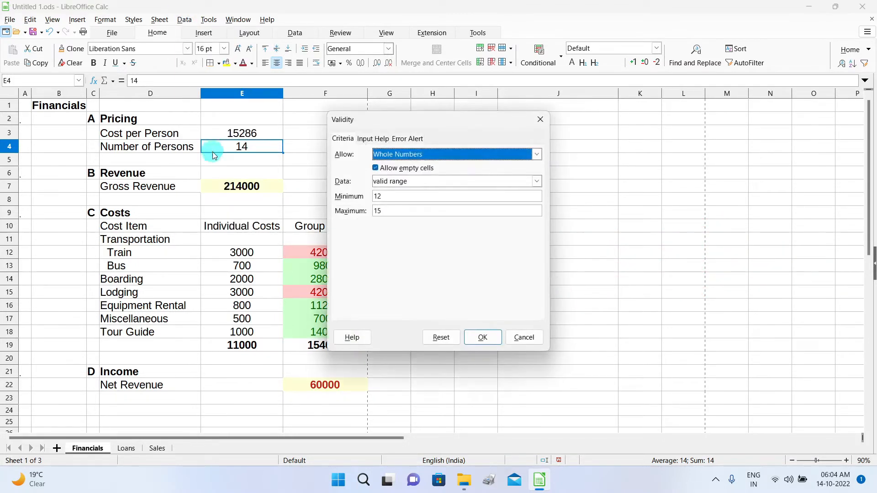
{"action": "left_click", "coordinate": [537, 155]}
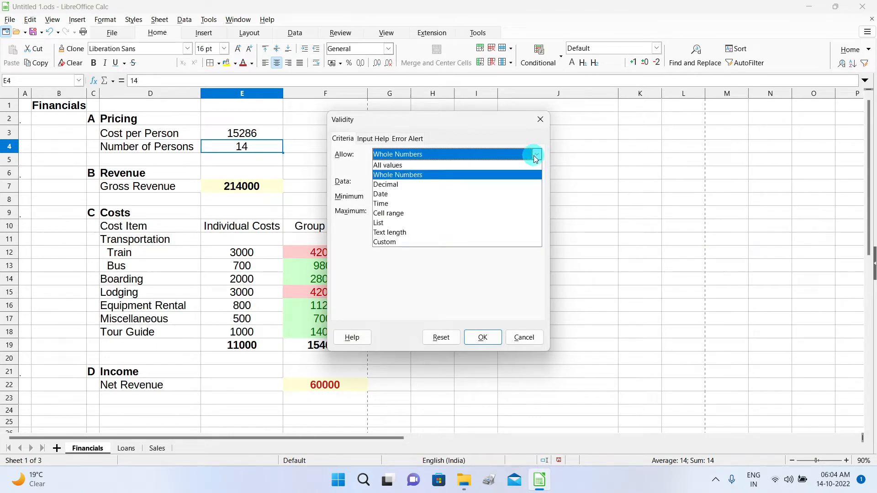
{"action": "left_click", "coordinate": [407, 165]}
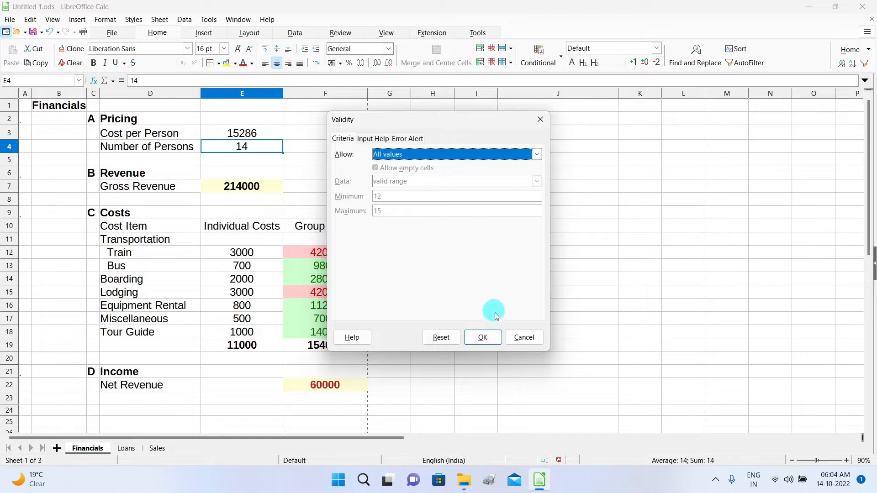
{"action": "left_click", "coordinate": [539, 155]}
{"action": "left_click", "coordinate": [412, 165]}
{"action": "left_click", "coordinate": [538, 154]}
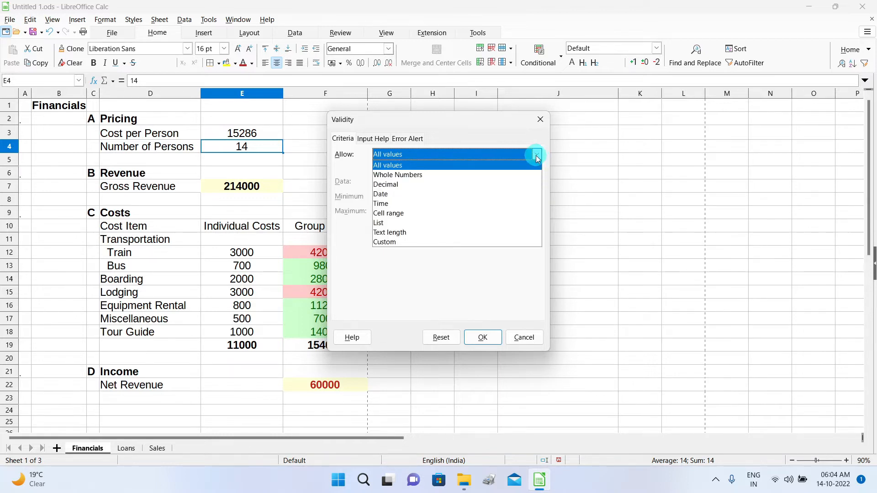
{"action": "left_click", "coordinate": [431, 226]}
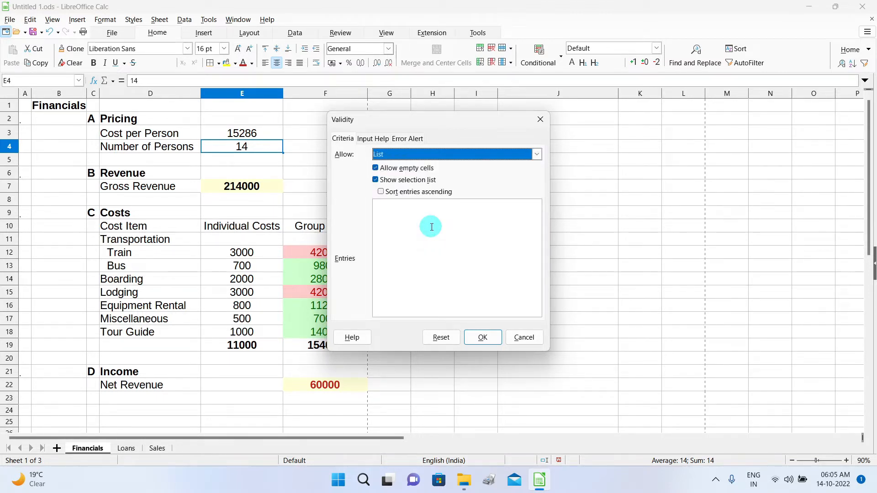
Enter 12, 13, 14 and 15 as separate list entries and apply the rule.
{"action": "left_click", "coordinate": [421, 218]}
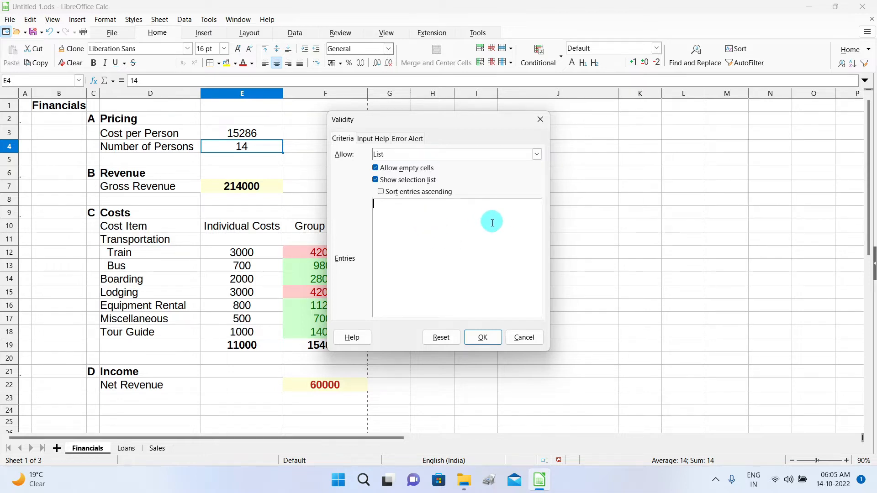
{"action": "type", "text": "12"}
{"action": "key", "text": "Return"}
{"action": "type", "text": "13"}
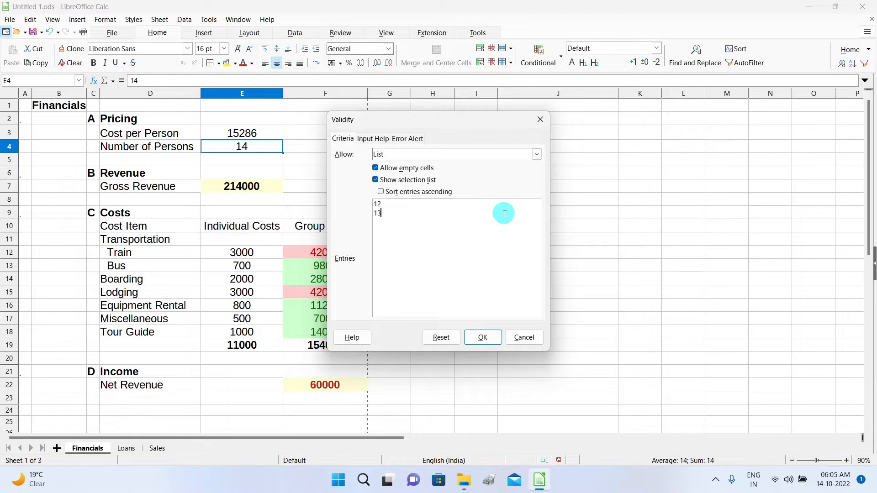
{"action": "key", "text": "Return"}
{"action": "type", "text": "14"}
{"action": "key", "text": "Return"}
{"action": "type", "text": "15"}
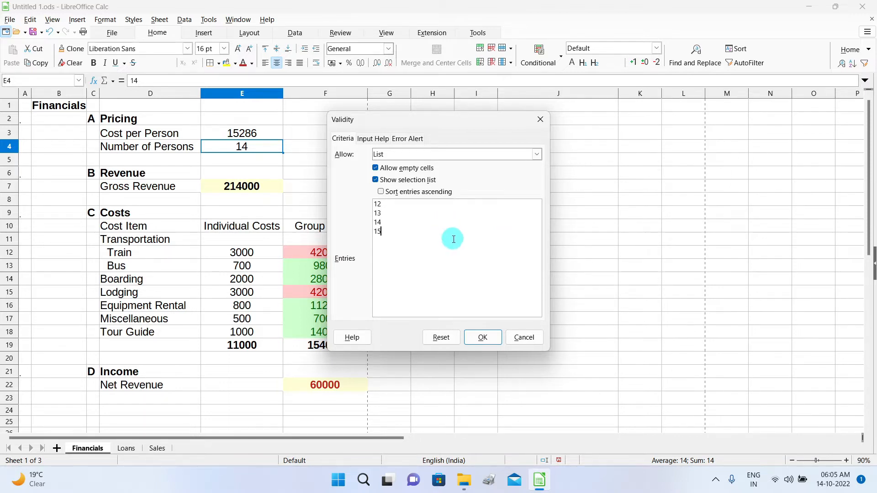
{"action": "left_click", "coordinate": [489, 339]}
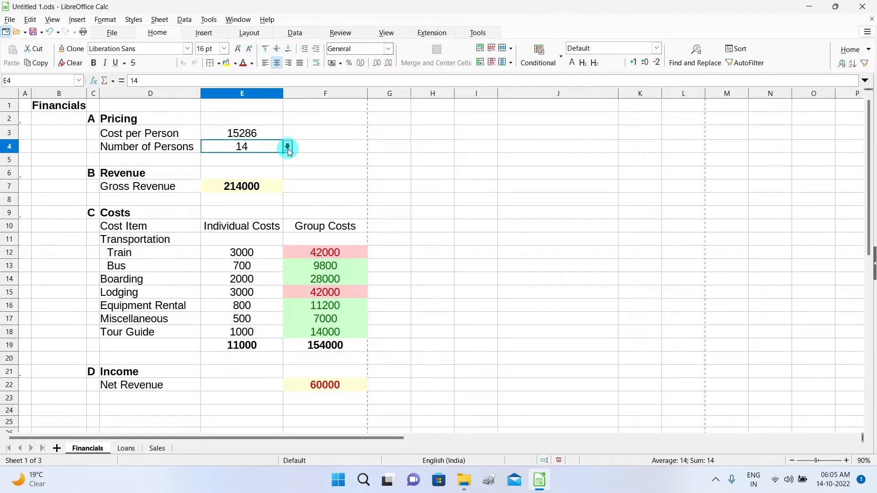
{"action": "left_click", "coordinate": [287, 147]}
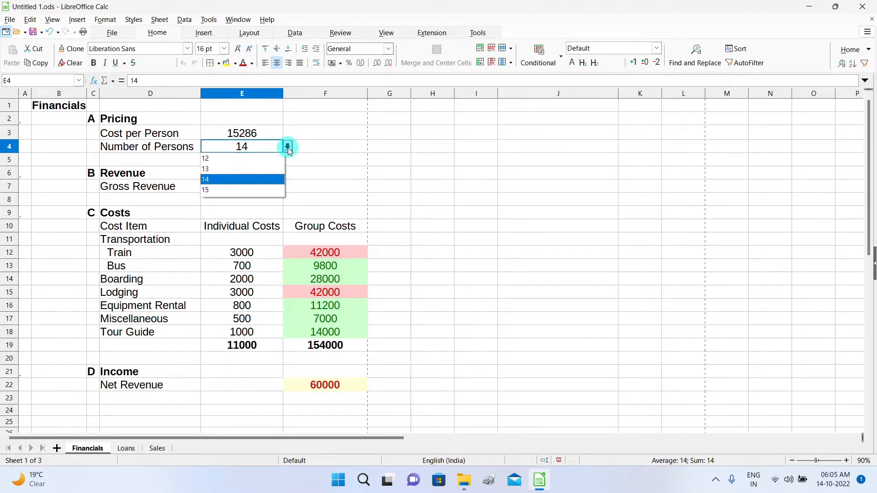
{"action": "left_click", "coordinate": [236, 170]}
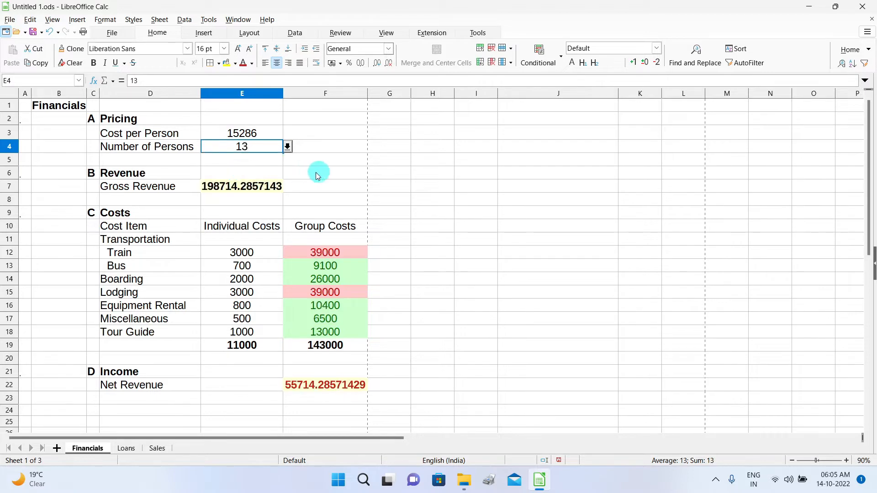
{"action": "double_click", "coordinate": [260, 144]}
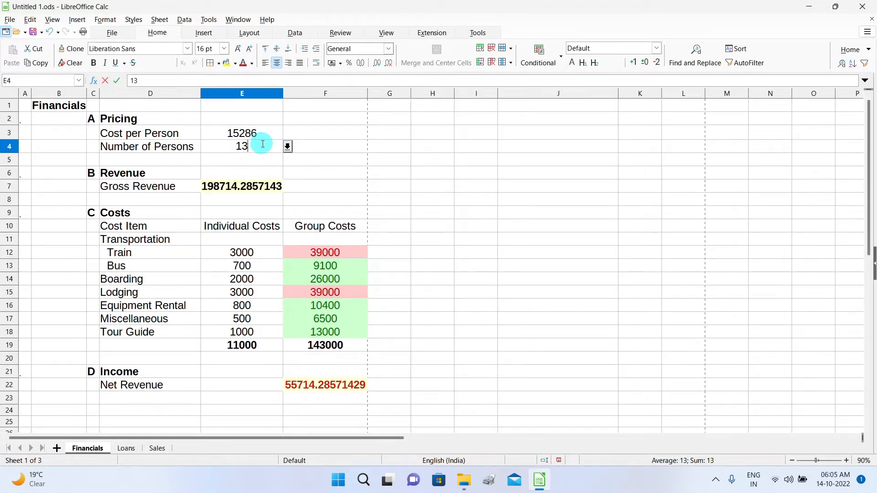
{"action": "key", "text": "BackSpace"}
{"action": "key", "text": "BackSpace"}
{"action": "type", "text": "56"}
{"action": "key", "text": "Return"}
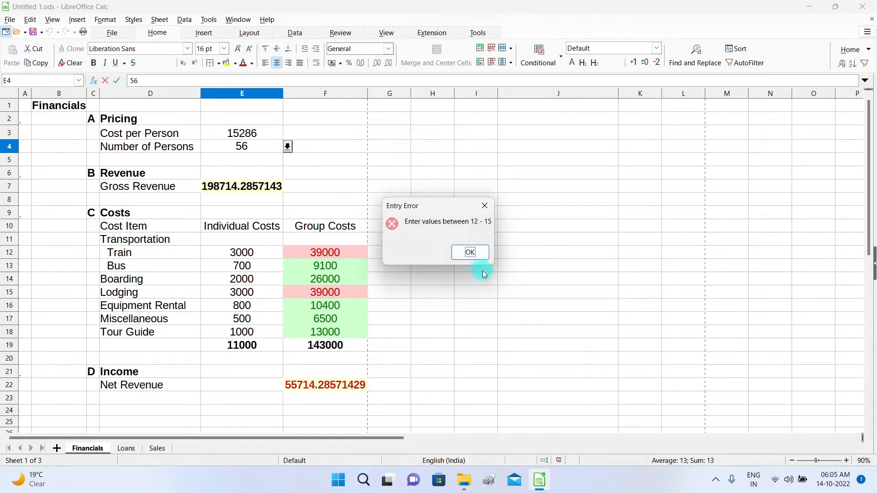
{"action": "left_click", "coordinate": [470, 252]}
{"action": "key", "text": "Return"}
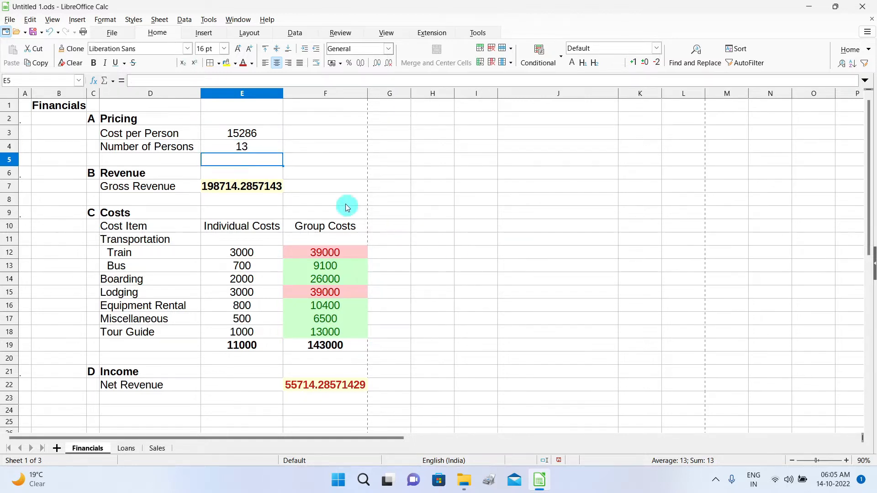
{"action": "left_click", "coordinate": [268, 149]}
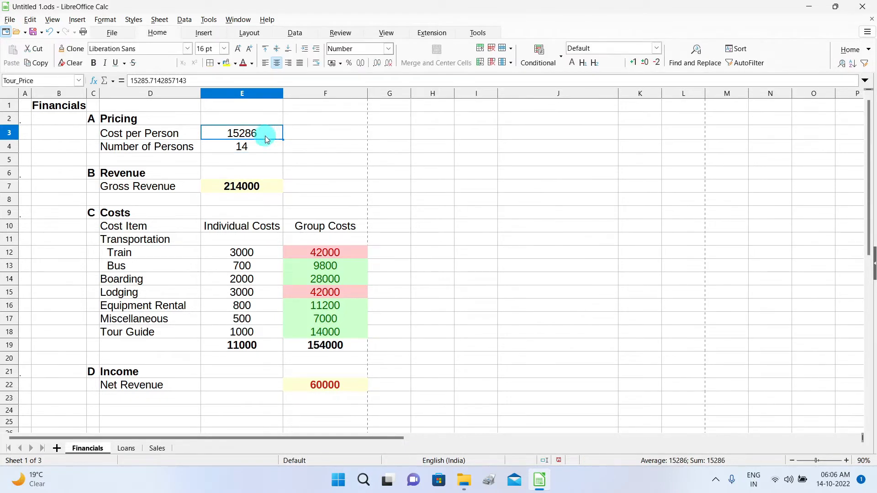
{"action": "left_click", "coordinate": [258, 149]}
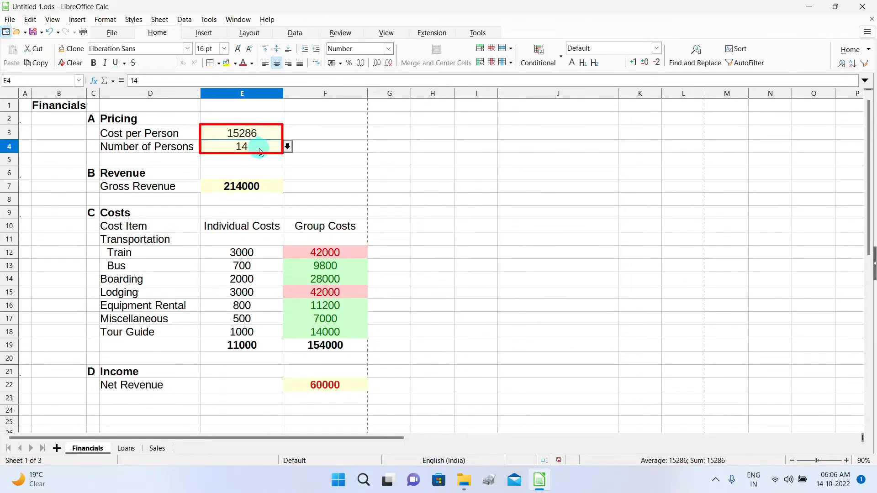
{"action": "left_click", "coordinate": [269, 133]}
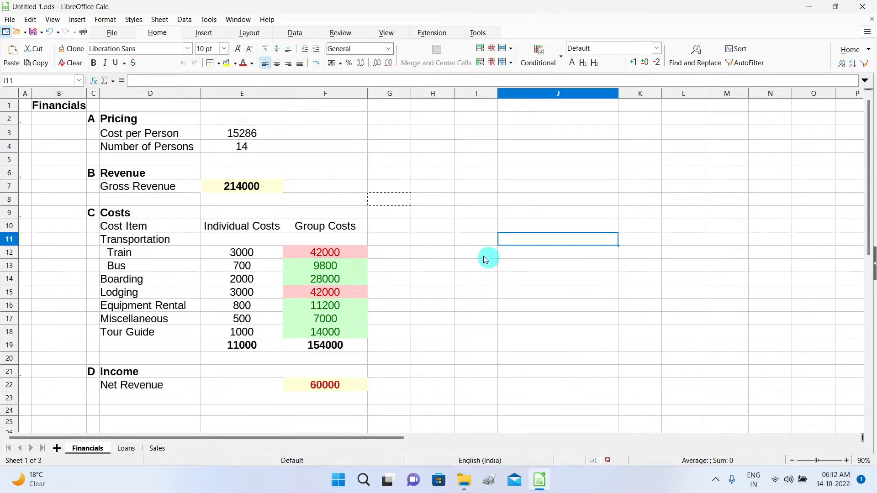
{"action": "left_click", "coordinate": [470, 201]}
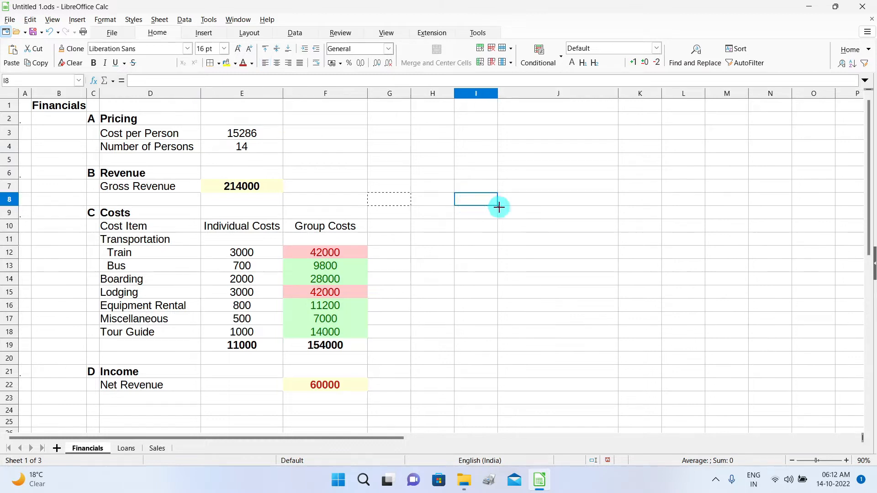
{"action": "right_click", "coordinate": [476, 199]}
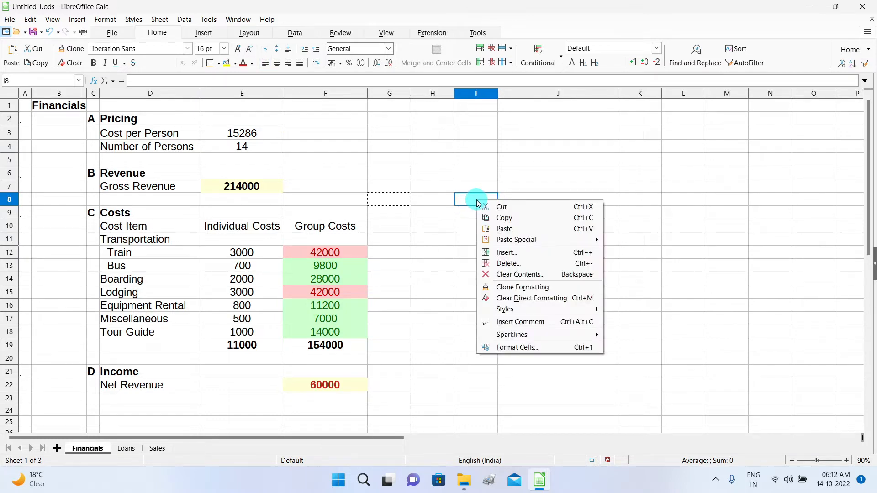
{"action": "left_click", "coordinate": [560, 346]}
{"action": "left_click", "coordinate": [313, 111]}
{"action": "left_click", "coordinate": [348, 113]}
{"action": "left_click", "coordinate": [313, 111]}
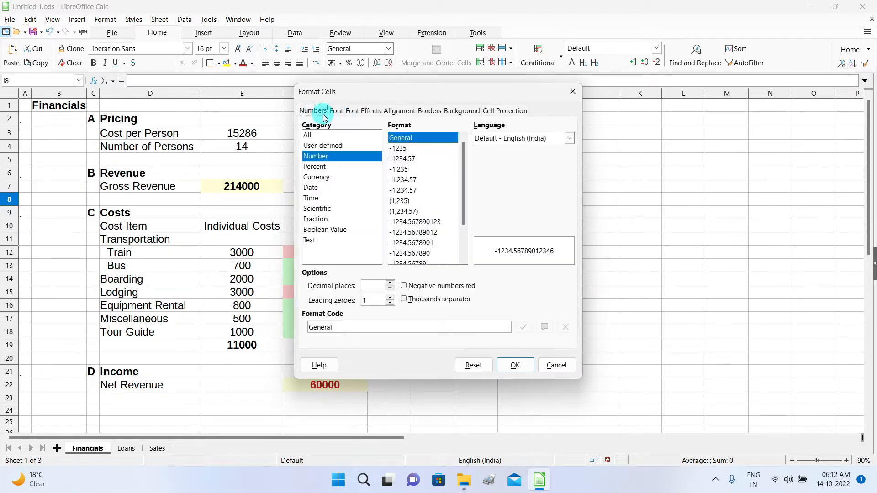
{"action": "left_click", "coordinate": [512, 112]}
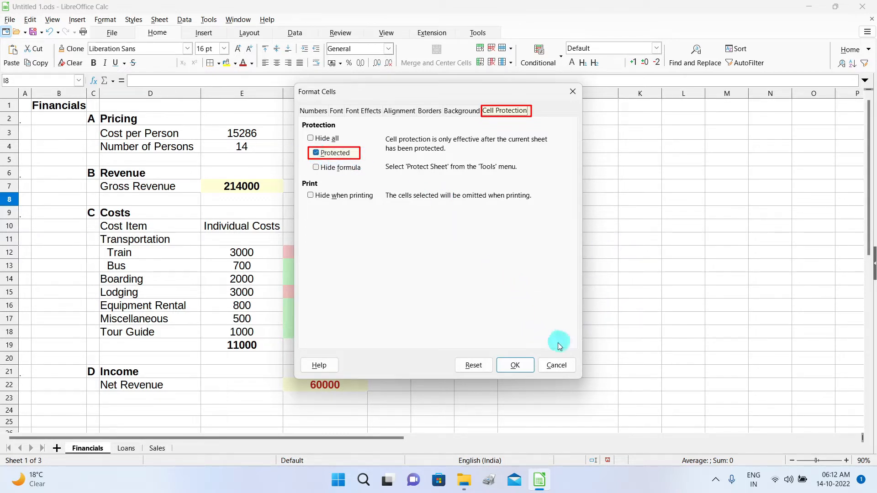
{"action": "left_click", "coordinate": [515, 365]}
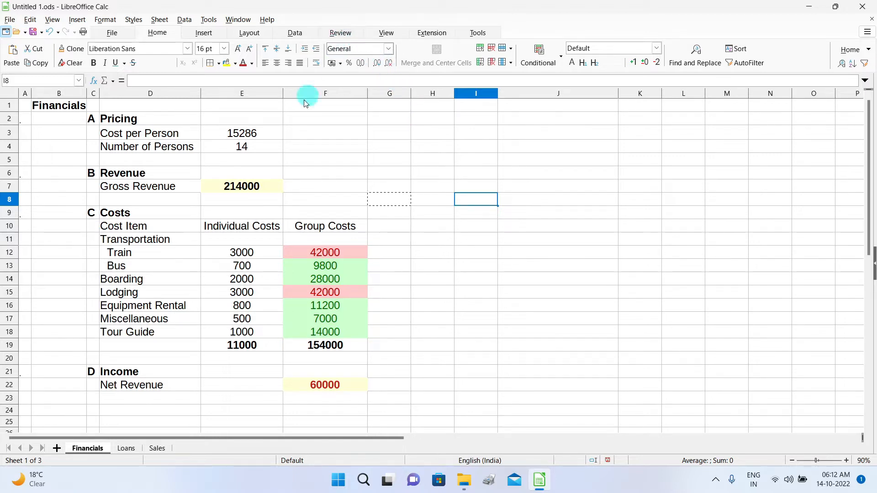
{"action": "left_click", "coordinate": [269, 131]}
{"action": "left_click", "coordinate": [266, 147]}
{"action": "left_click", "coordinate": [268, 133]}
{"action": "right_click", "coordinate": [271, 133]}
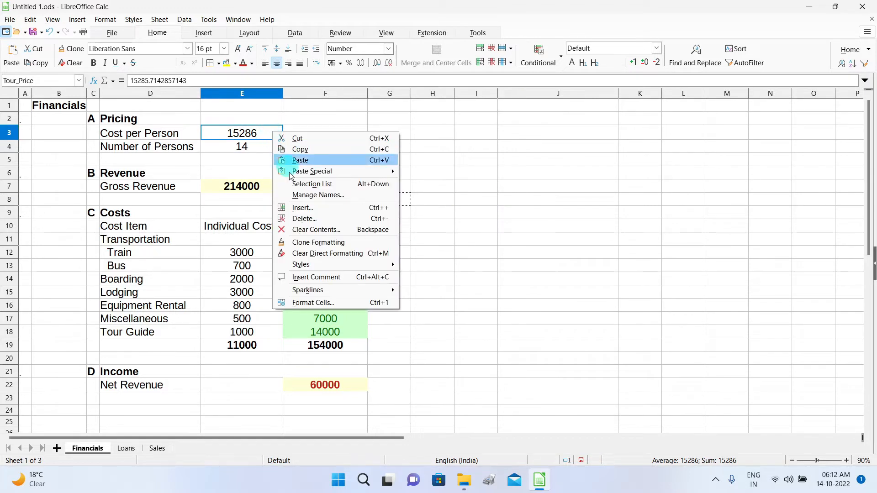
{"action": "left_click", "coordinate": [337, 304]}
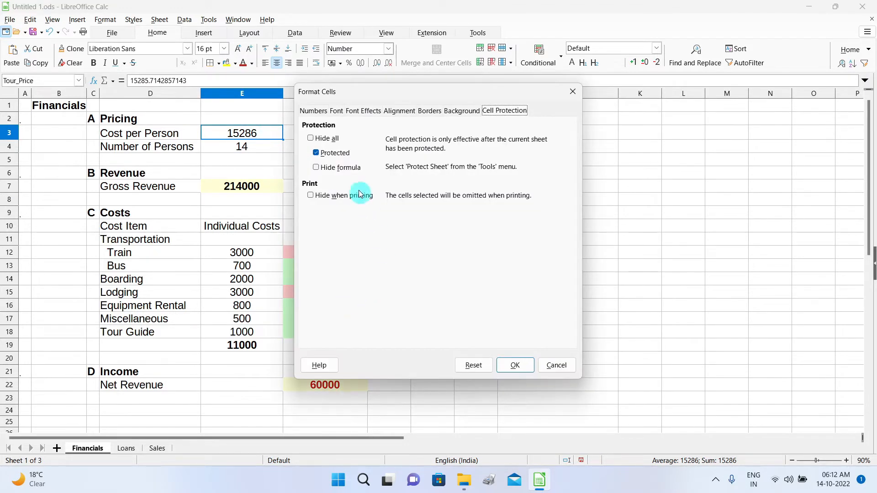
{"action": "left_click", "coordinate": [525, 369]}
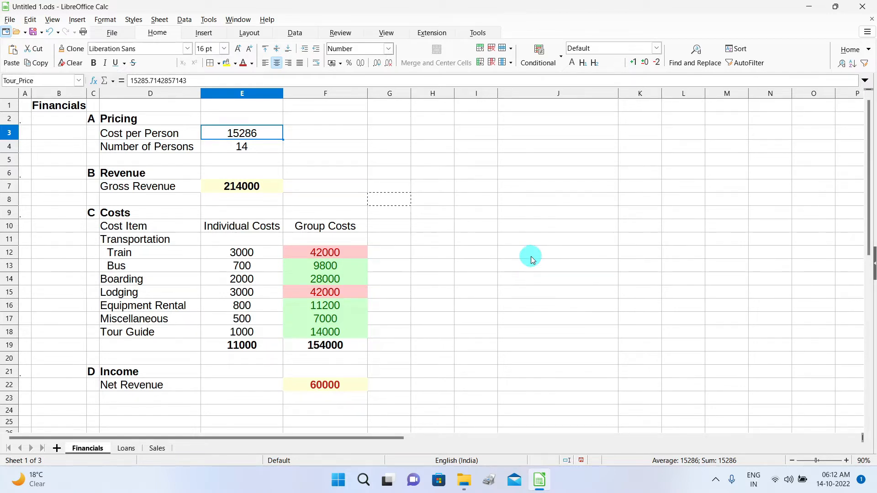
Protect the Financials sheet from the Review tab with a confirmed password.
{"action": "left_click", "coordinate": [340, 33]}
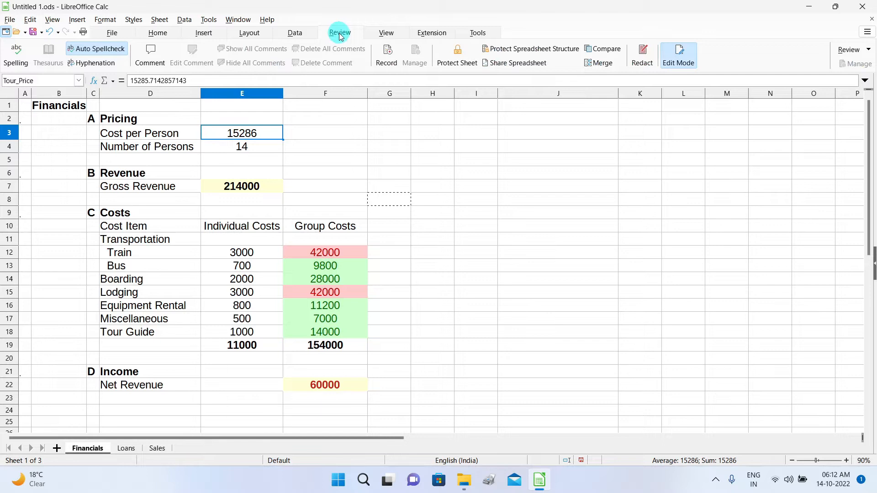
{"action": "left_click", "coordinate": [462, 64]}
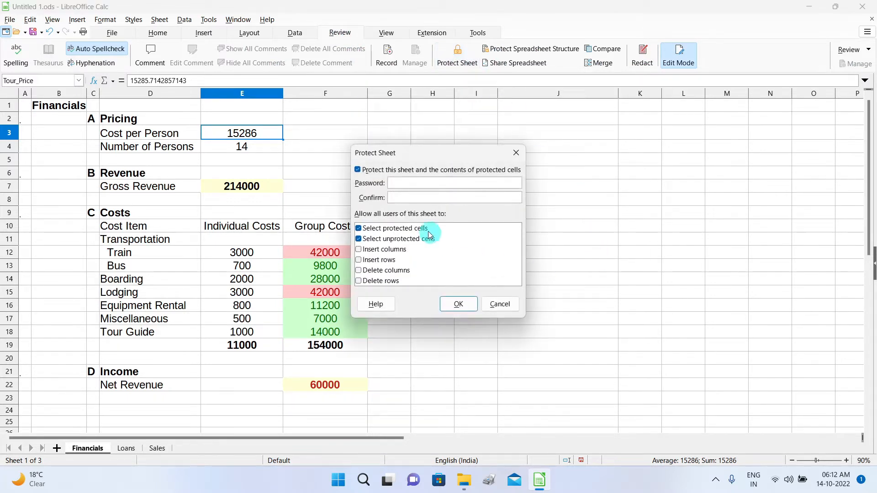
{"action": "left_click", "coordinate": [411, 185]}
{"action": "type", "text": "••"}
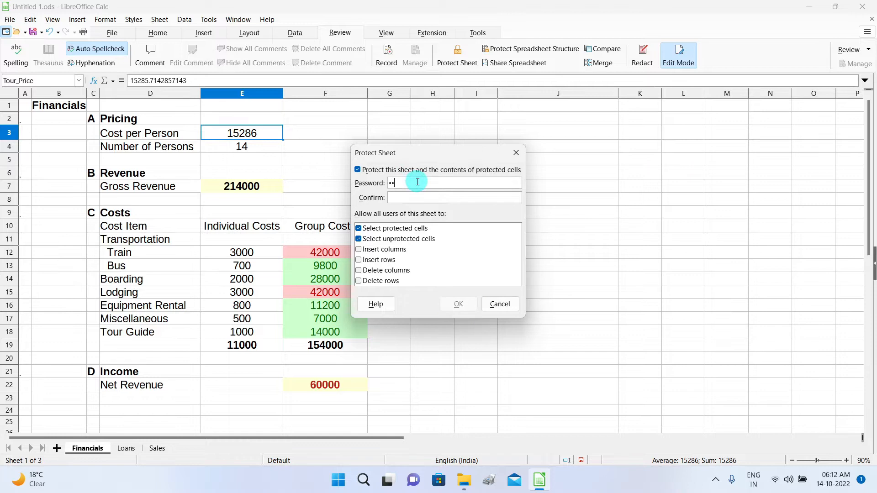
{"action": "type", "text": "•"}
{"action": "left_click", "coordinate": [419, 196]}
{"action": "type", "text": "•••"}
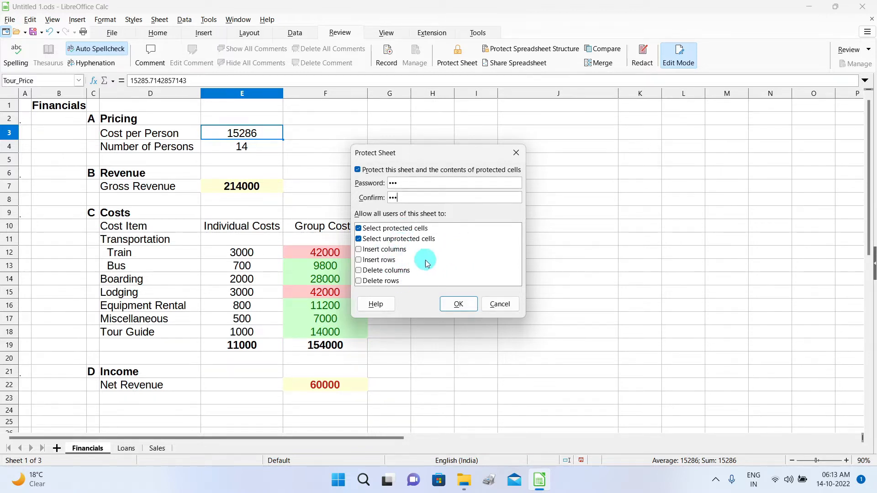
{"action": "left_click", "coordinate": [462, 305]}
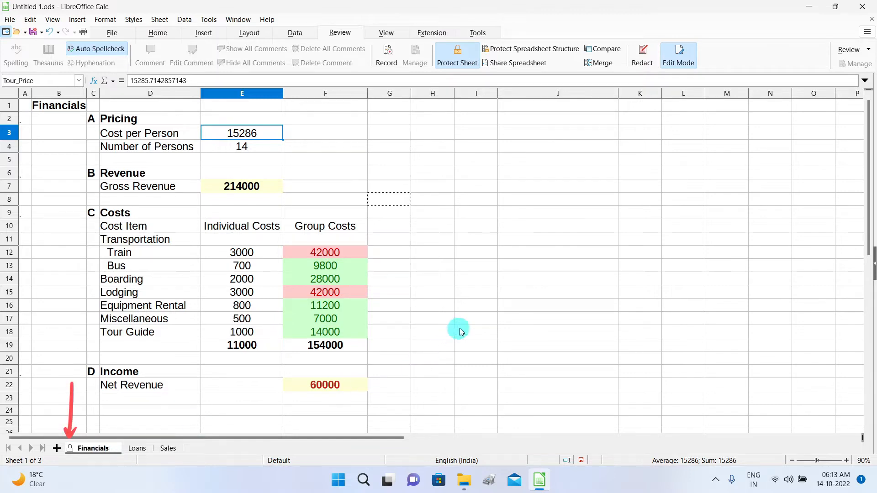
{"action": "left_click", "coordinate": [359, 253]}
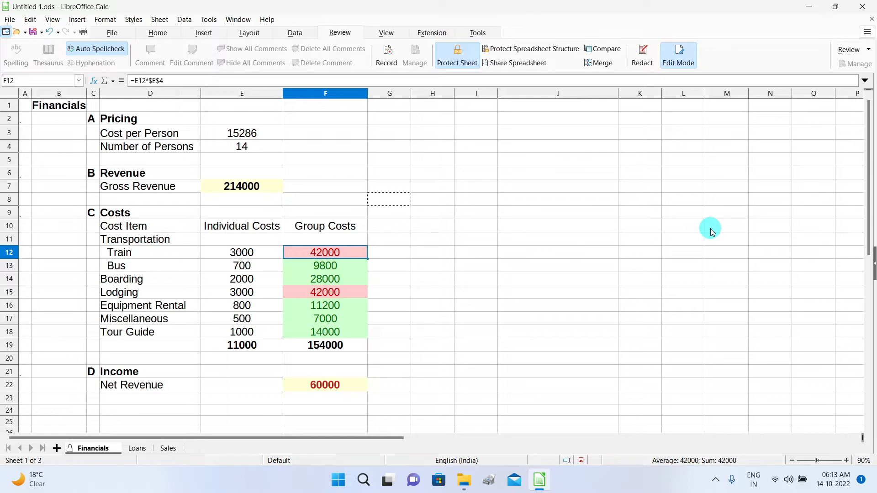
{"action": "key", "text": "Delete"}
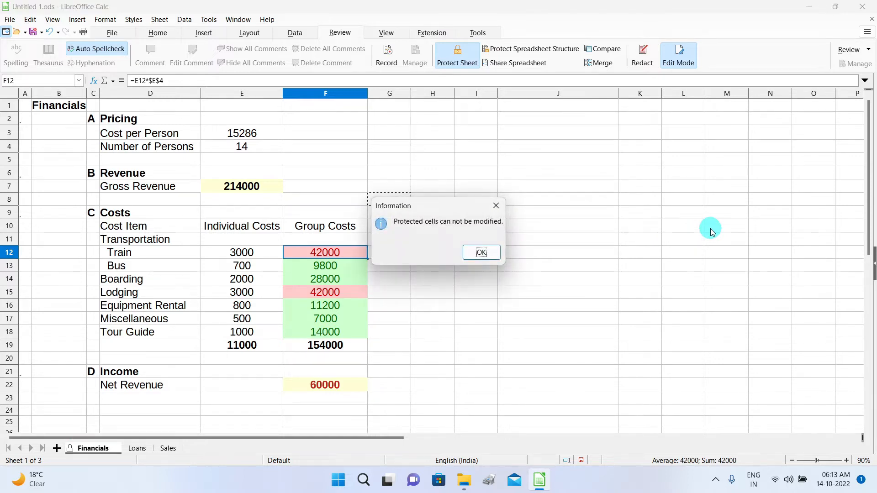
{"action": "left_click", "coordinate": [482, 253]}
{"action": "left_click", "coordinate": [240, 134]}
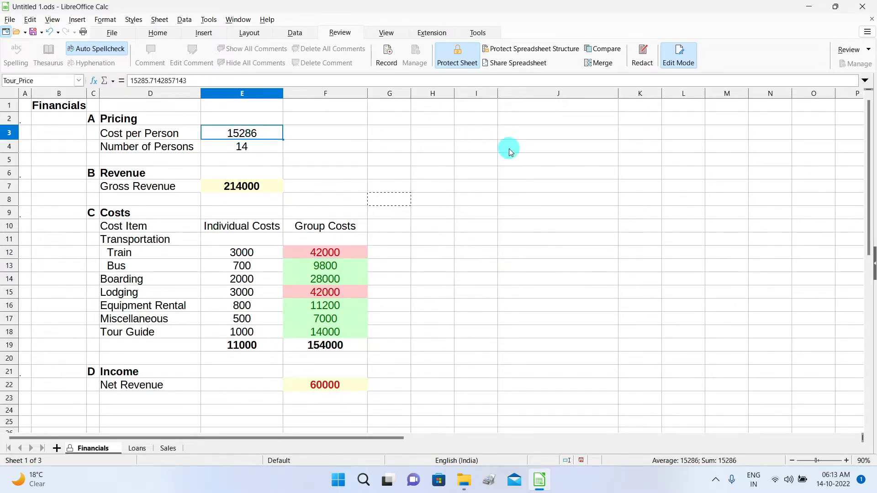
{"action": "key", "text": "Delete"}
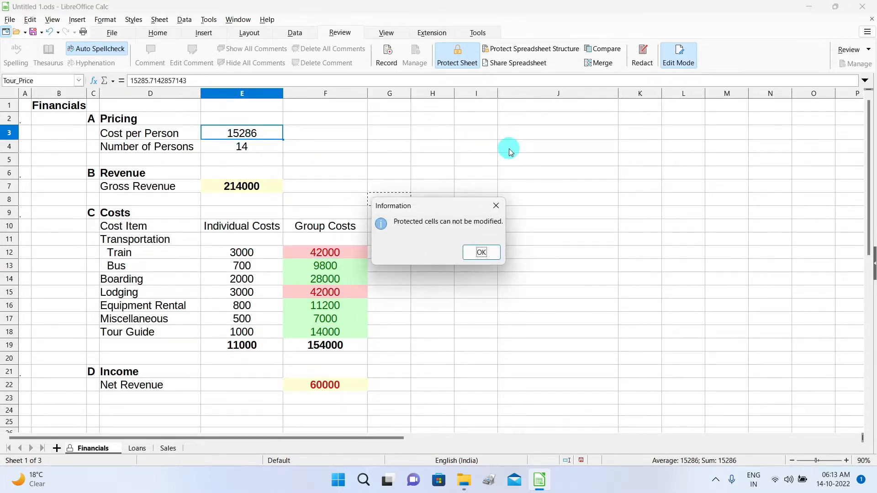
{"action": "left_click", "coordinate": [492, 254]}
{"action": "left_click", "coordinate": [335, 267]}
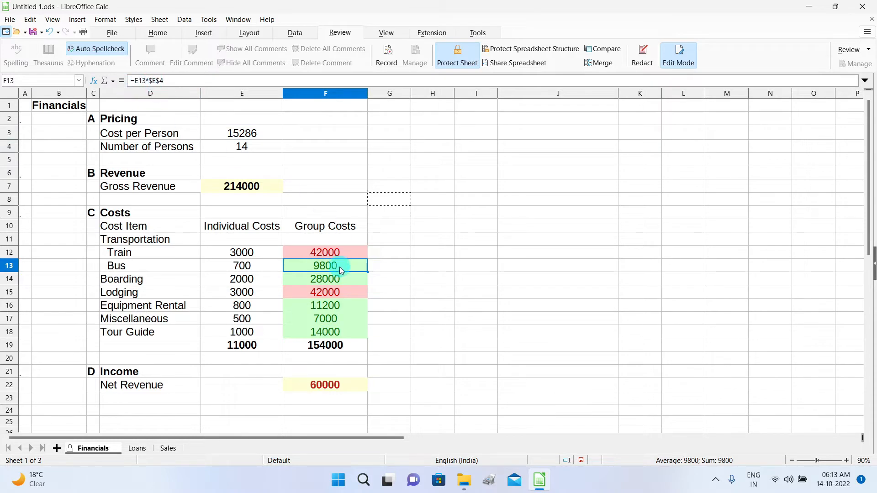
{"action": "left_click", "coordinate": [335, 292]}
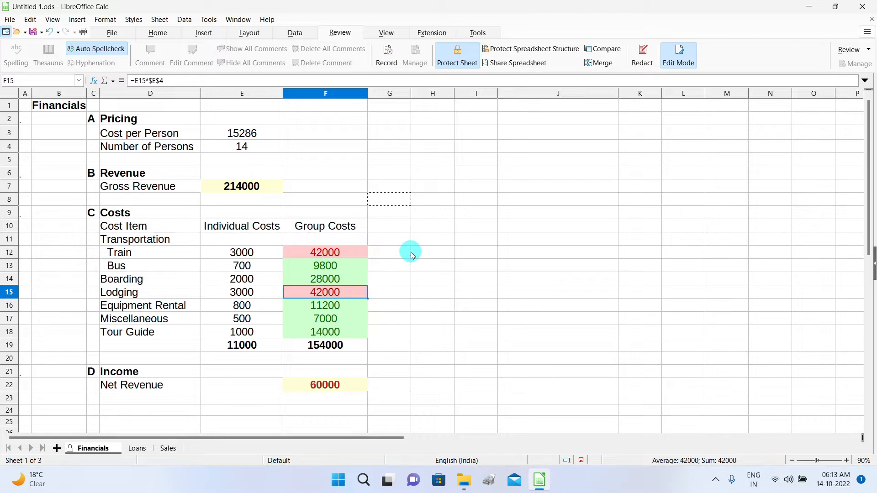
{"action": "left_click", "coordinate": [461, 54]}
Unprotect the sheet with its password and test editing by entering 6 in H7, then deleting it.
{"action": "type", "text": "123"}
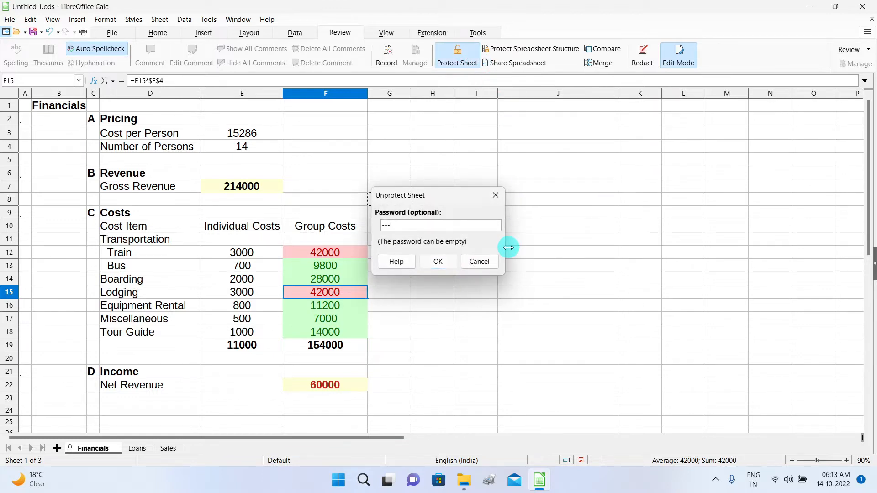
{"action": "key", "text": "Return"}
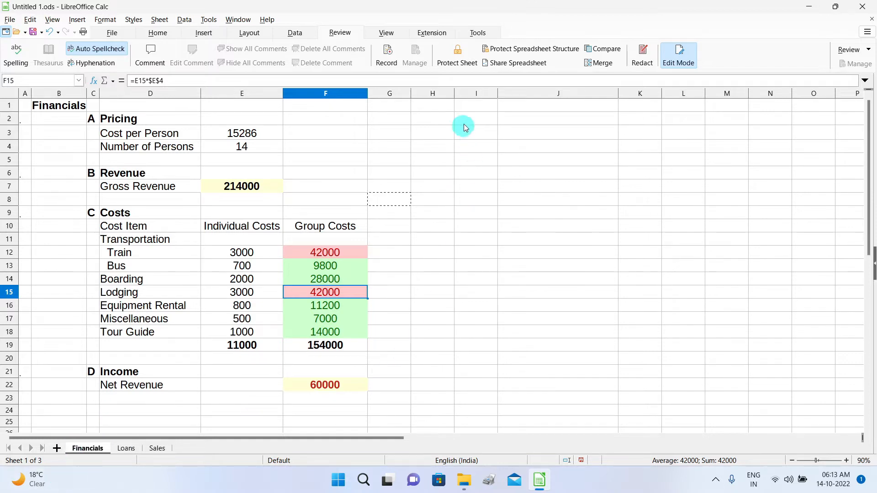
{"action": "left_click", "coordinate": [439, 188]}
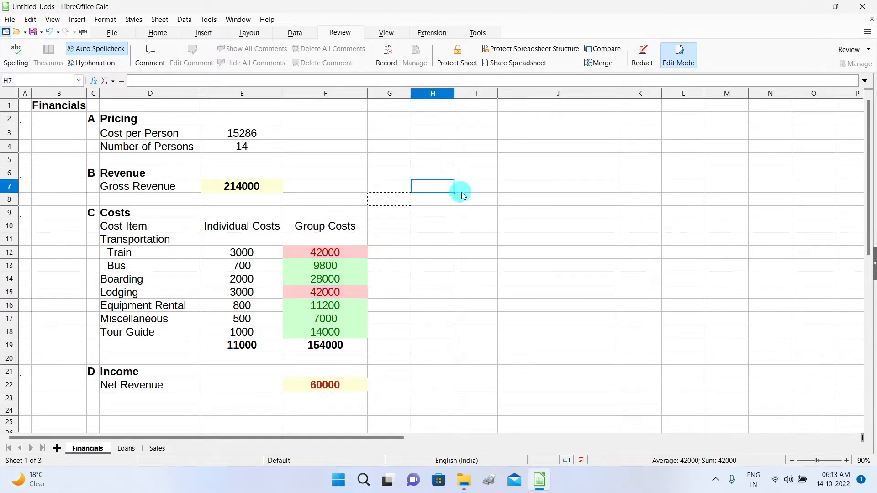
{"action": "type", "text": "6"}
{"action": "left_click", "coordinate": [502, 257]}
{"action": "left_click", "coordinate": [448, 188]}
{"action": "key", "text": "Delete"}
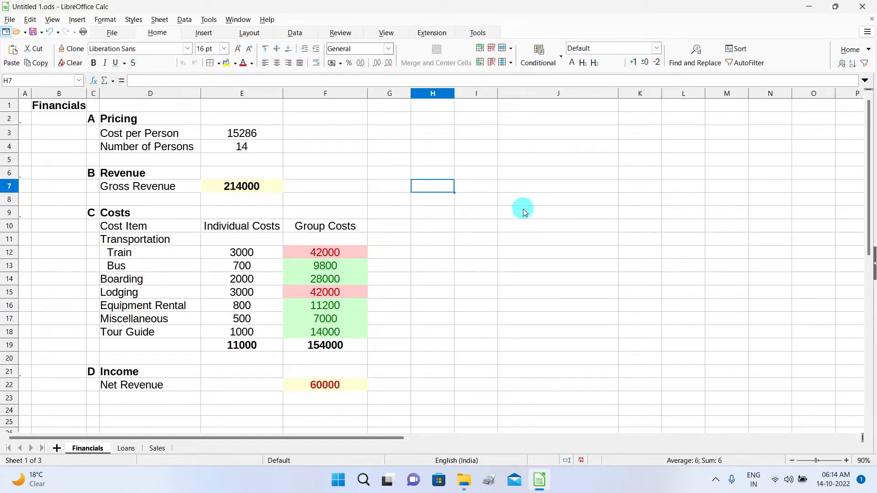
Clear the Protected option for E3:E4 in Format Cells > Cell Protection.
{"action": "left_click_drag", "start_coordinate": [245, 132], "coordinate": [250, 146]}
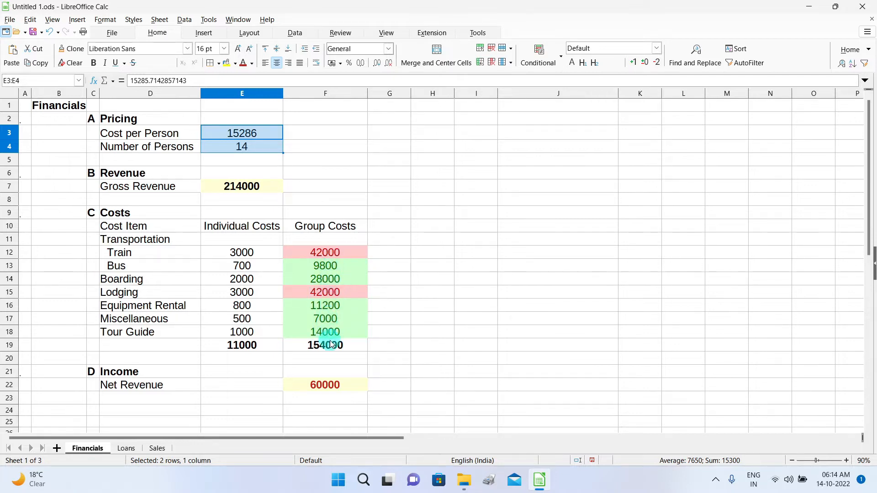
{"action": "left_click", "coordinate": [441, 223]}
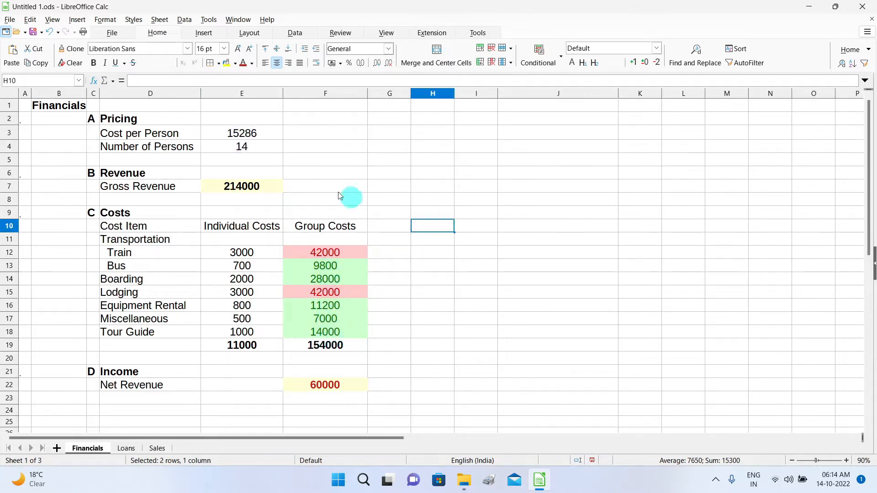
{"action": "left_click", "coordinate": [271, 136]}
{"action": "left_click_drag", "start_coordinate": [271, 136], "coordinate": [267, 150]}
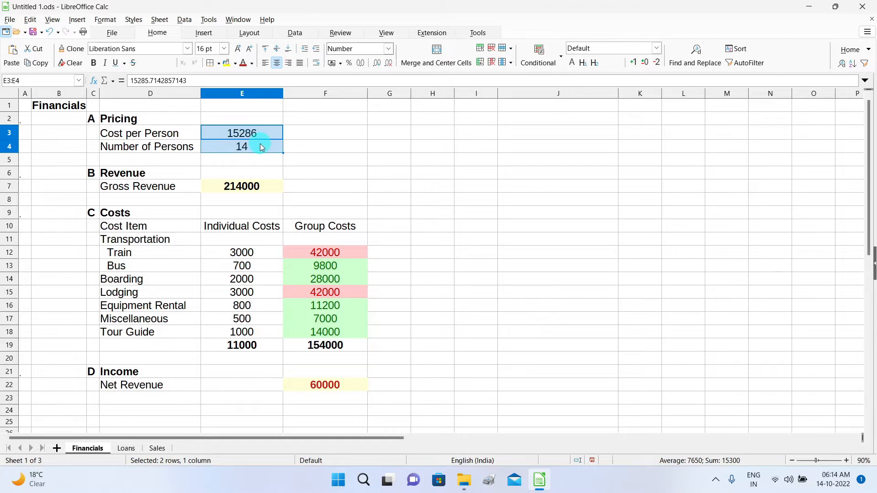
{"action": "right_click", "coordinate": [260, 144]}
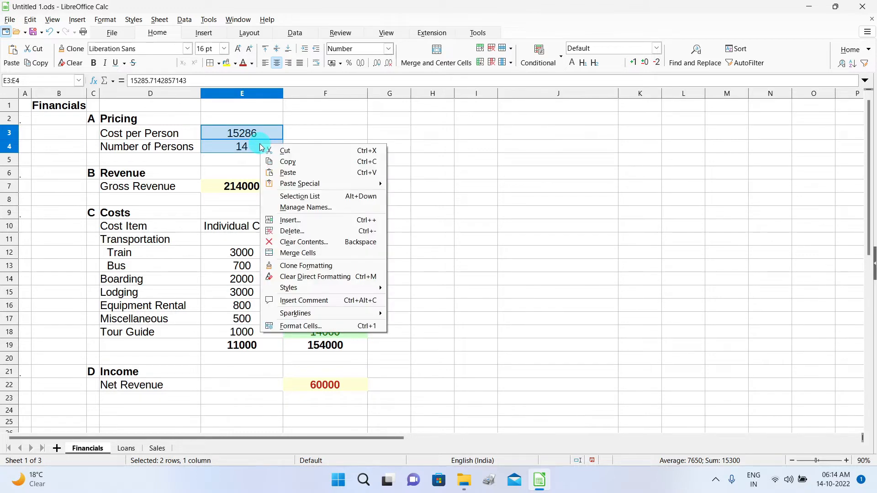
{"action": "left_click", "coordinate": [330, 328]}
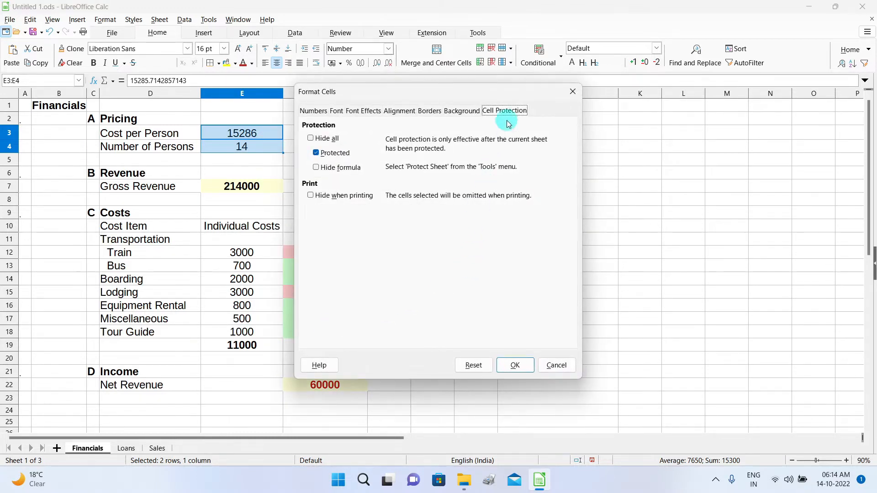
{"action": "left_click", "coordinate": [316, 153]}
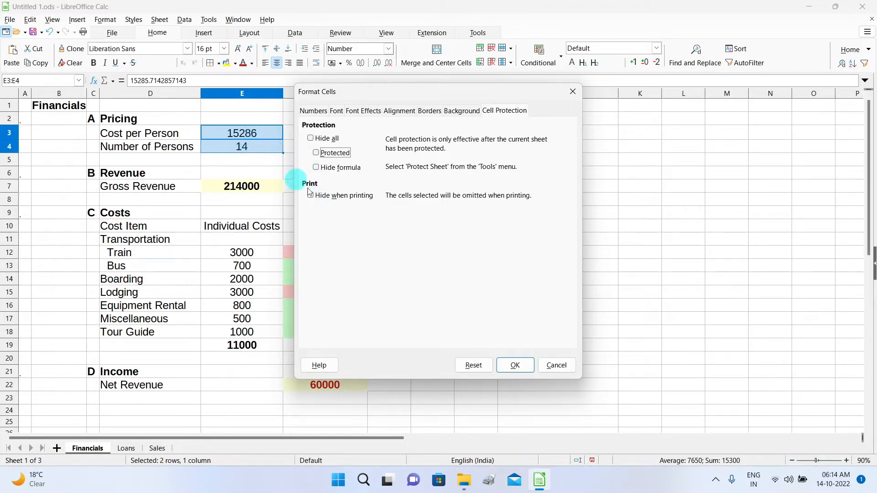
{"action": "left_click", "coordinate": [515, 366]}
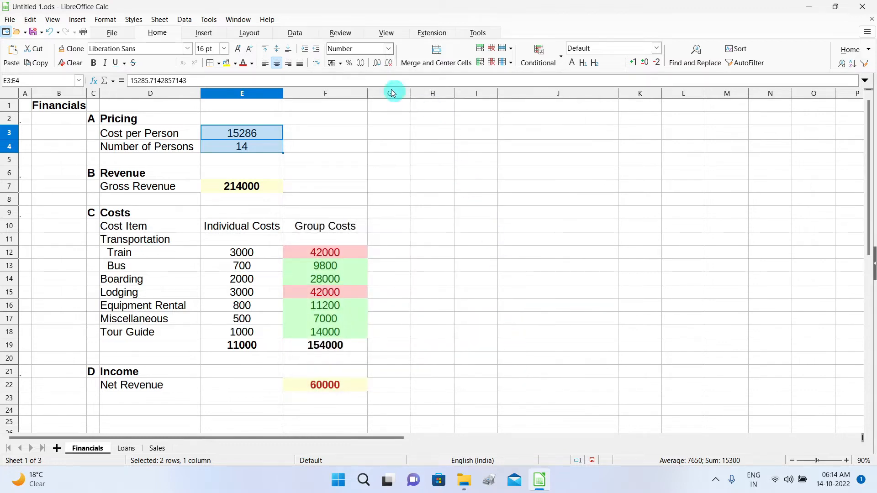
{"action": "left_click", "coordinate": [340, 32]}
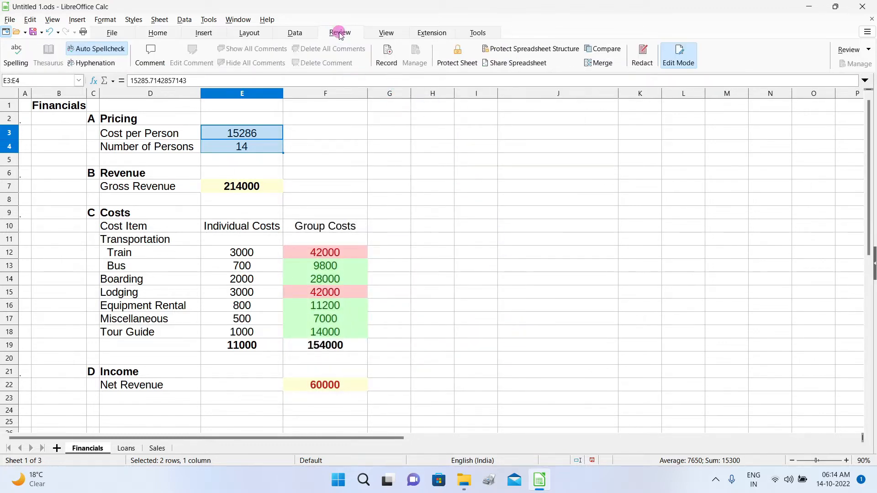
Protect the Financials sheet with a password, entered and confirmed.
{"action": "left_click", "coordinate": [459, 55]}
{"action": "type", "text": "123"}
{"action": "left_click", "coordinate": [430, 195]}
{"action": "type", "text": "123"}
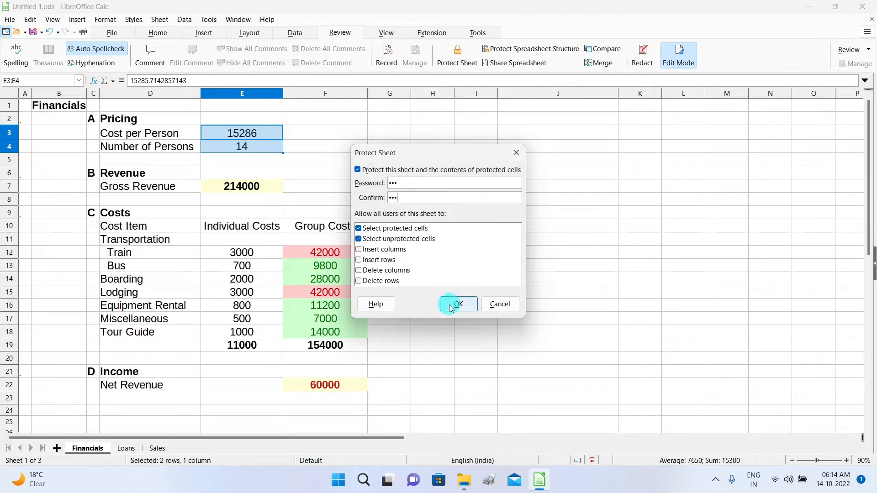
{"action": "left_click", "coordinate": [451, 306]}
Confirm F12 and E12 refuse deletion, dismissing each protected-cell warning.
{"action": "left_click", "coordinate": [354, 258]}
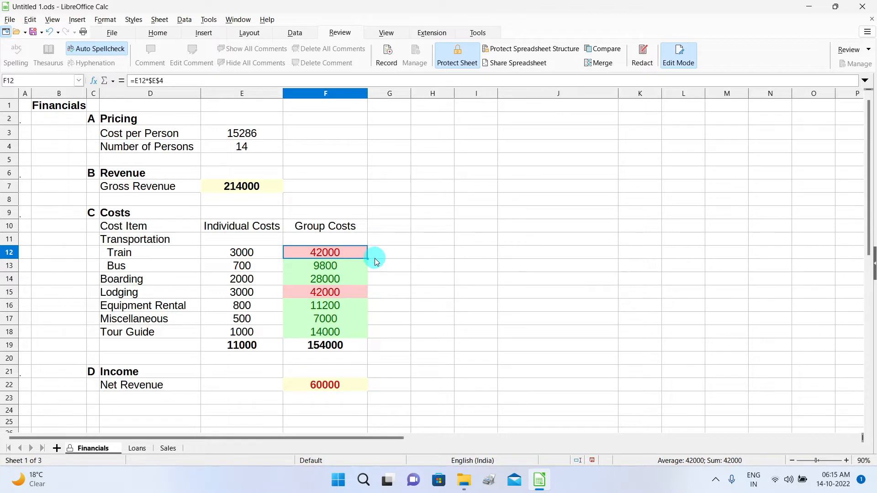
{"action": "key", "text": "Delete"}
{"action": "left_click", "coordinate": [481, 252]}
{"action": "left_click", "coordinate": [244, 188]}
{"action": "left_click", "coordinate": [240, 253]}
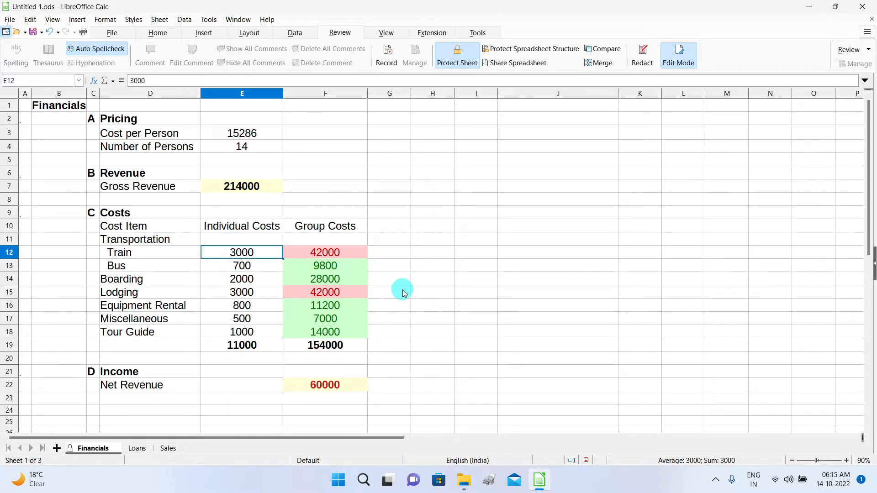
{"action": "key", "text": "Delete"}
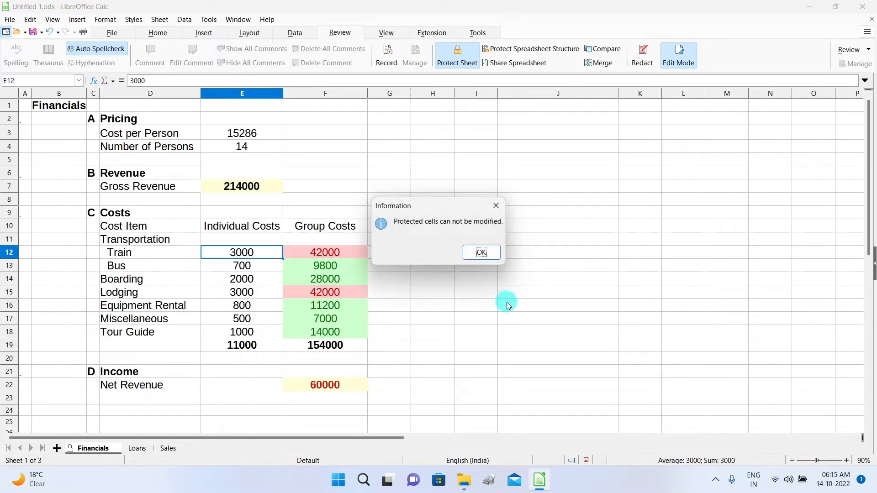
{"action": "left_click", "coordinate": [479, 253]}
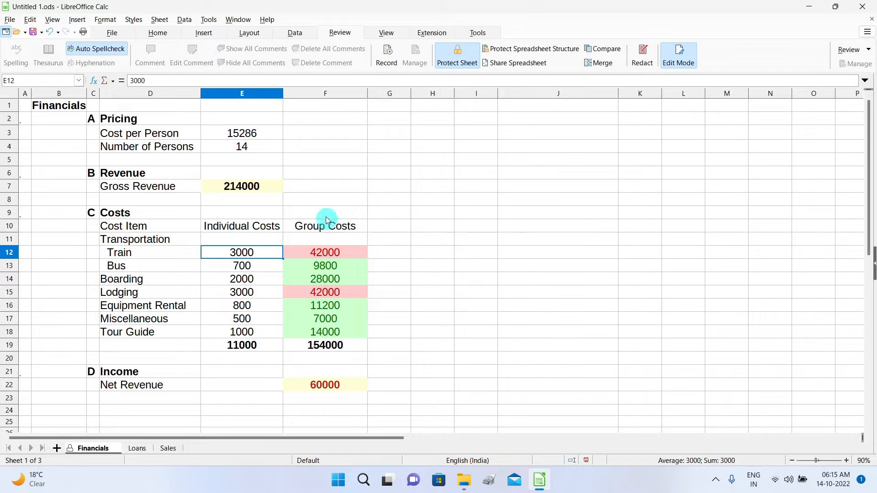
Change Number of Persons in E4 to 15.
{"action": "left_click", "coordinate": [261, 145]}
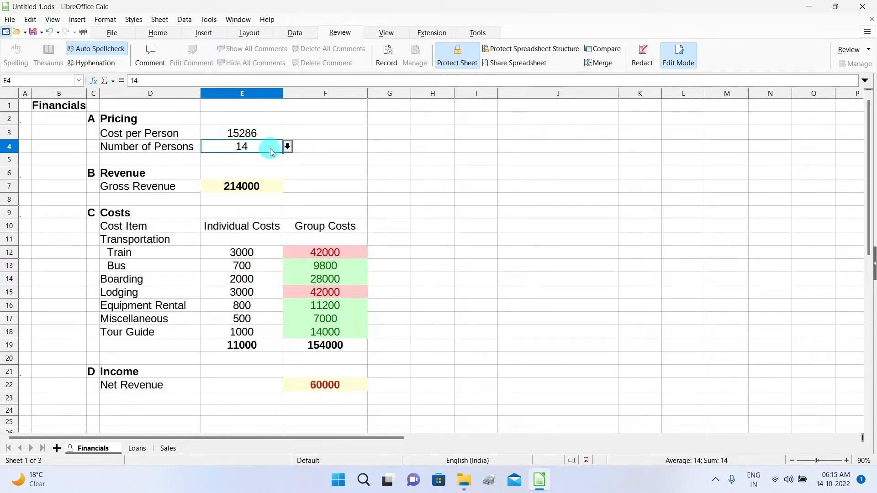
{"action": "type", "text": "15"}
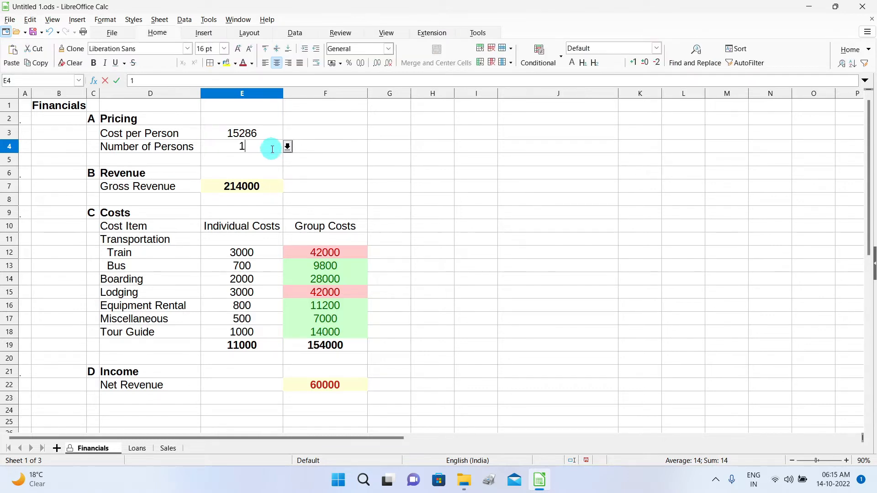
{"action": "left_click", "coordinate": [379, 185]}
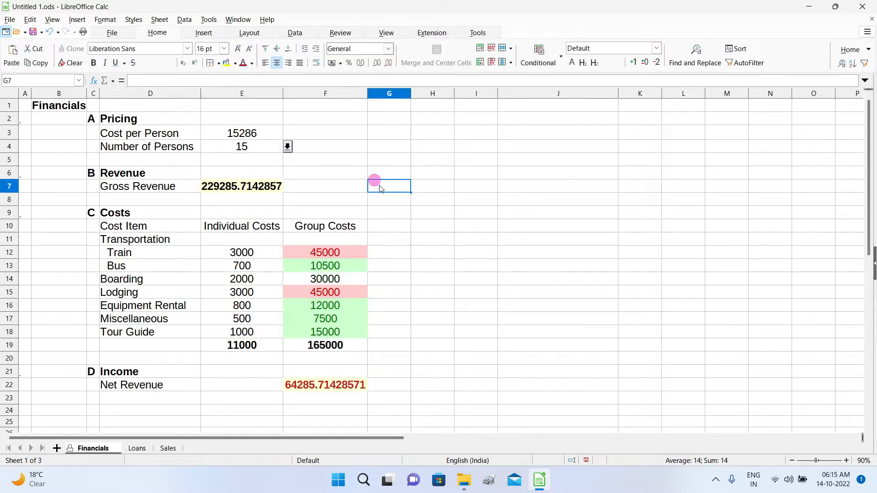
{"action": "left_click", "coordinate": [263, 145]}
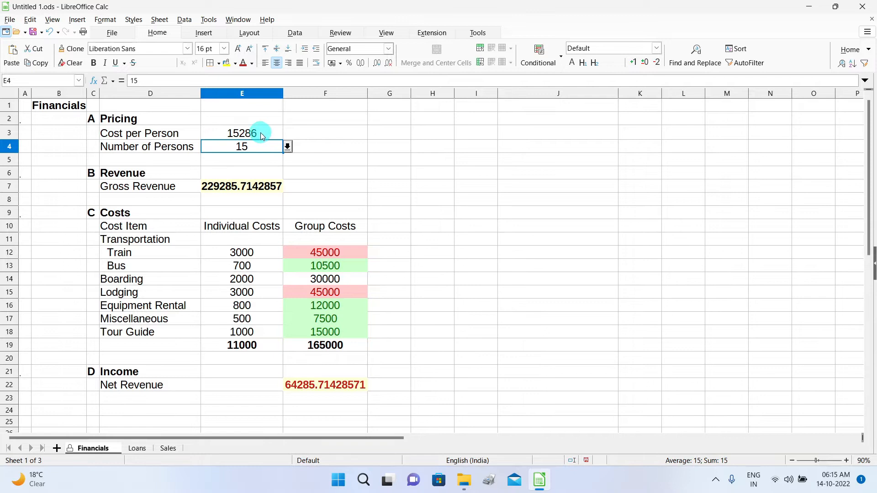
Set Cost per Person in E3 to 13000, then to 15286.
{"action": "left_click", "coordinate": [259, 134]}
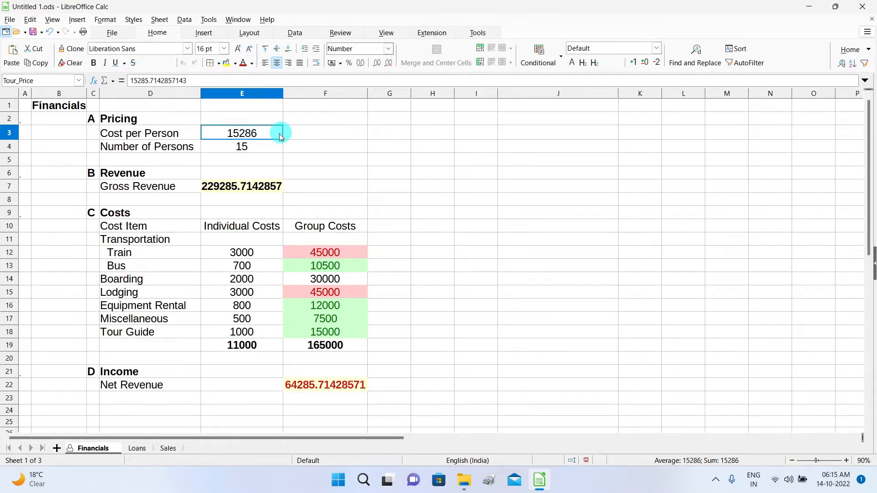
{"action": "type", "text": "13"}
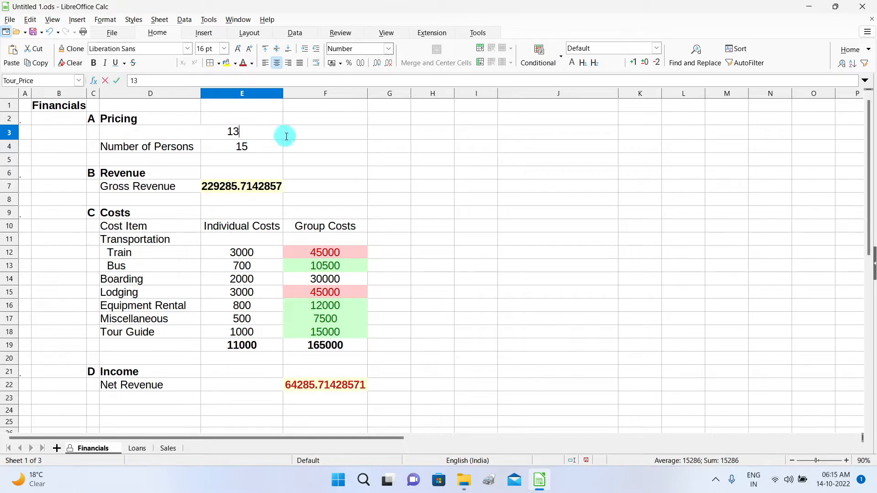
{"action": "type", "text": "000"}
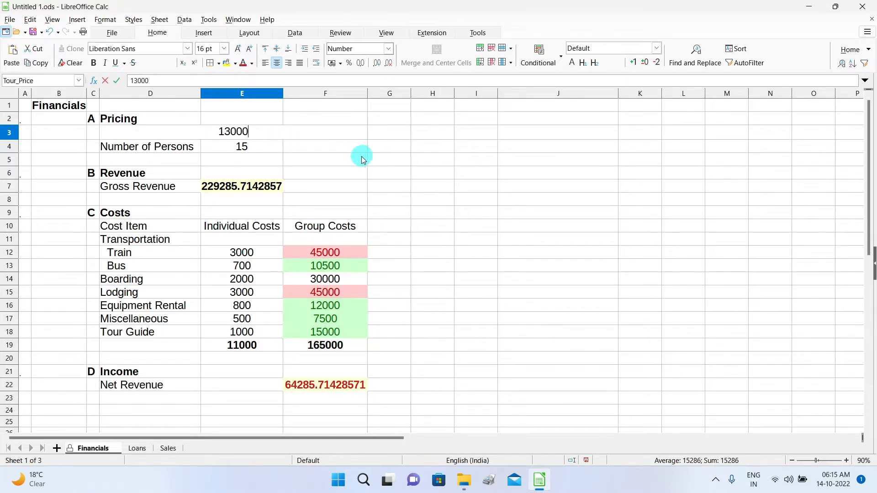
{"action": "left_click", "coordinate": [356, 160]}
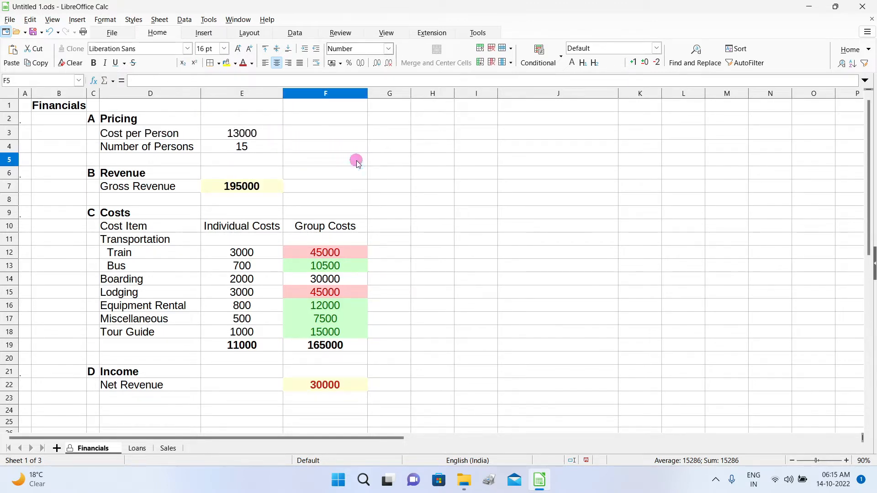
{"action": "left_click", "coordinate": [264, 134]}
{"action": "type", "text": "152"}
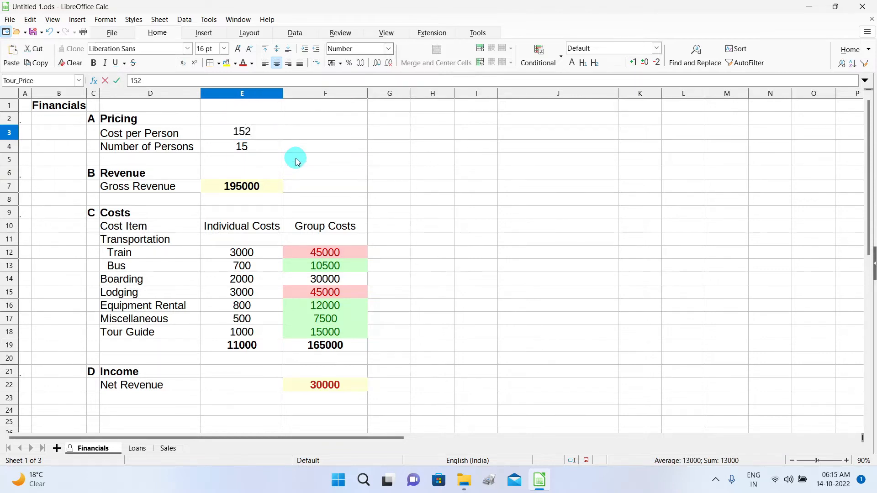
{"action": "type", "text": "86"}
{"action": "left_click", "coordinate": [338, 162]}
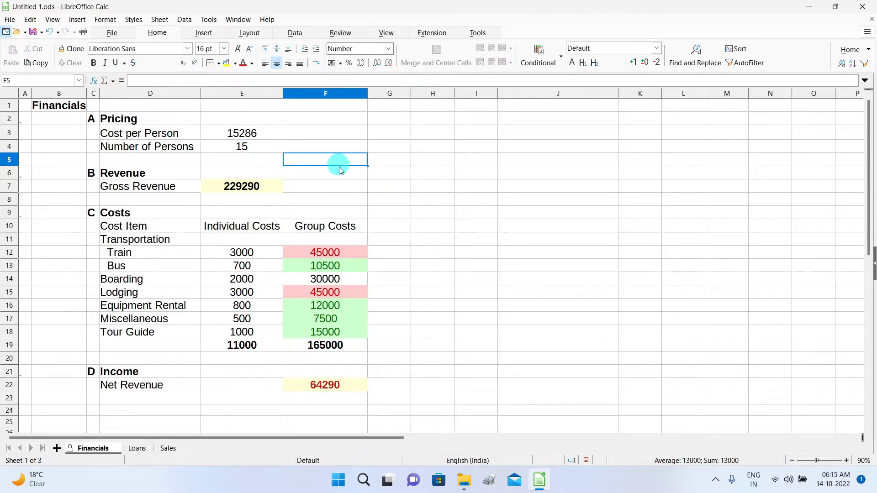
{"action": "left_click", "coordinate": [265, 138]}
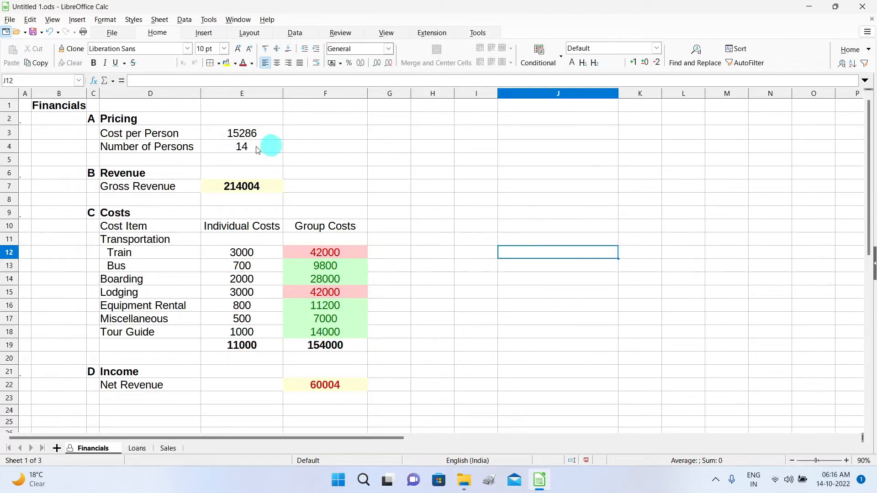
Unprotect the Financials sheet by entering its password in the Unprotect Sheet dialog.
{"action": "left_click", "coordinate": [340, 33]}
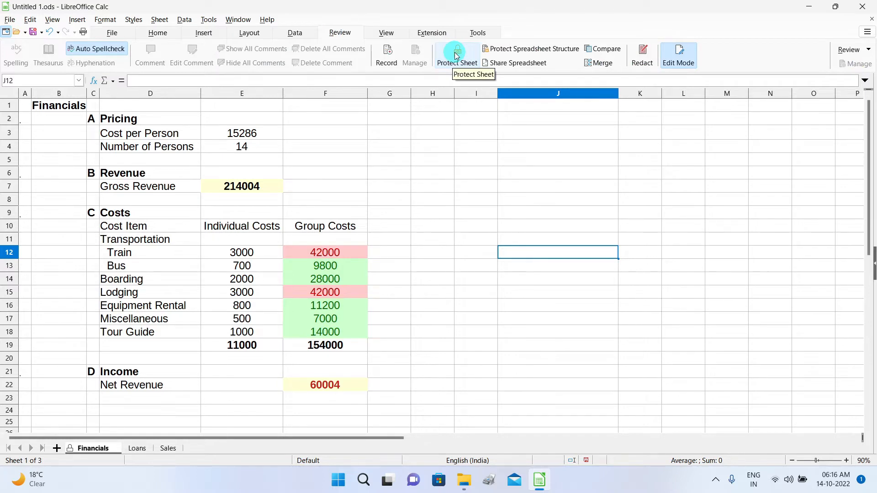
{"action": "left_click", "coordinate": [456, 55]}
{"action": "type", "text": "123"}
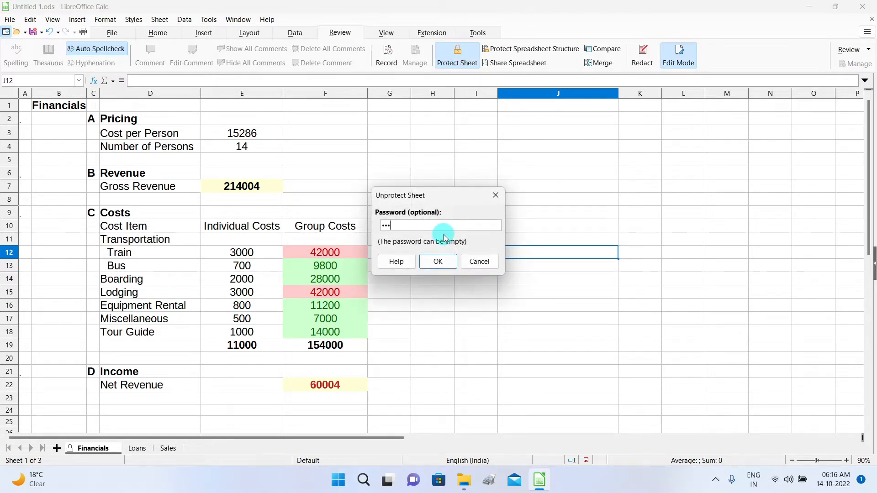
{"action": "left_click", "coordinate": [439, 264]}
{"action": "left_click", "coordinate": [431, 224]}
{"action": "left_click", "coordinate": [440, 263]}
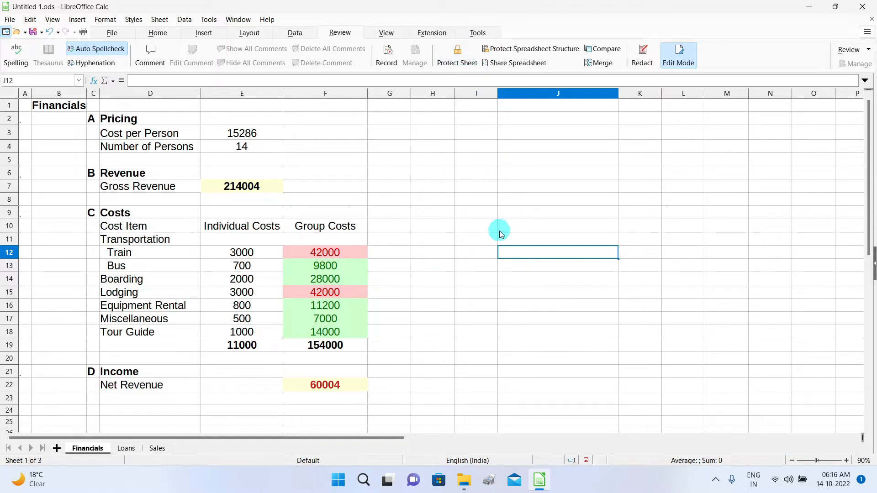
{"action": "left_click", "coordinate": [340, 34]}
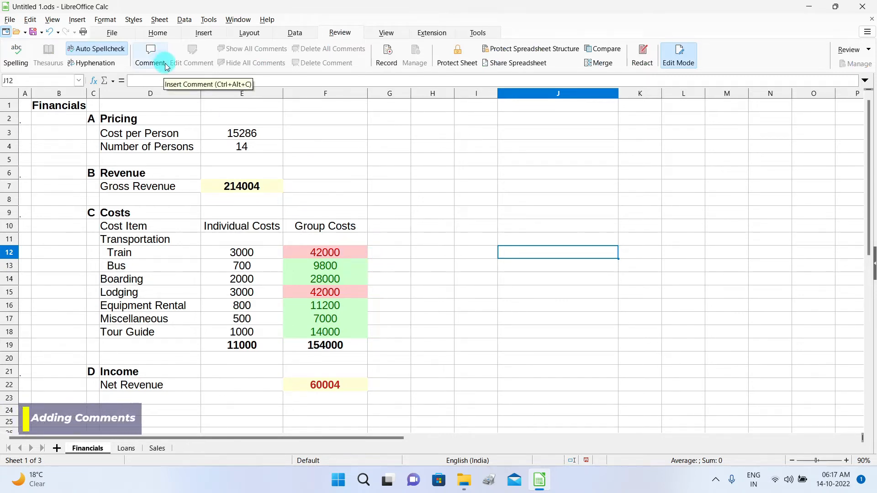
Add the comment 'Collection without expenses' to Gross Revenue cell E7.
{"action": "left_click", "coordinate": [269, 188]}
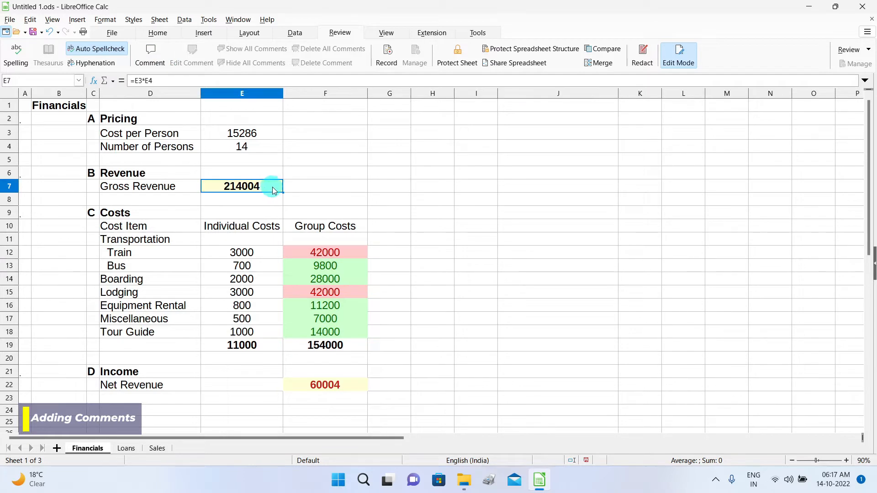
{"action": "left_click", "coordinate": [155, 60]}
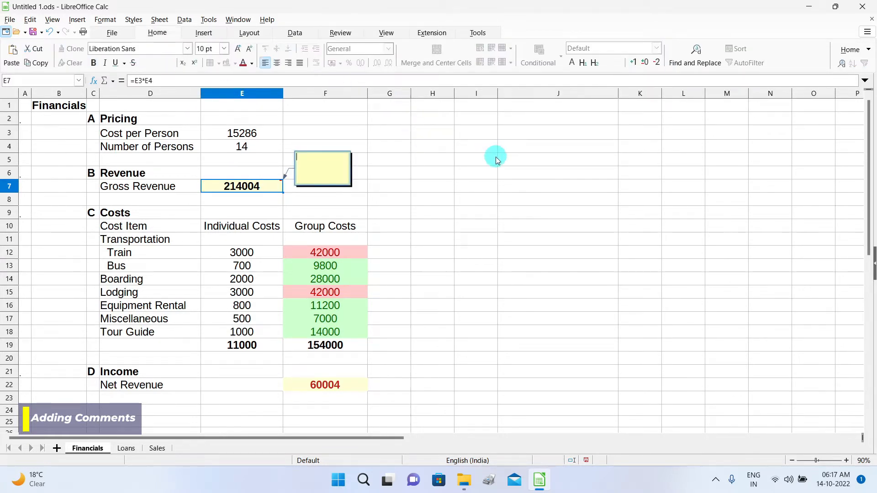
{"action": "type", "text": "Collection without expenses"}
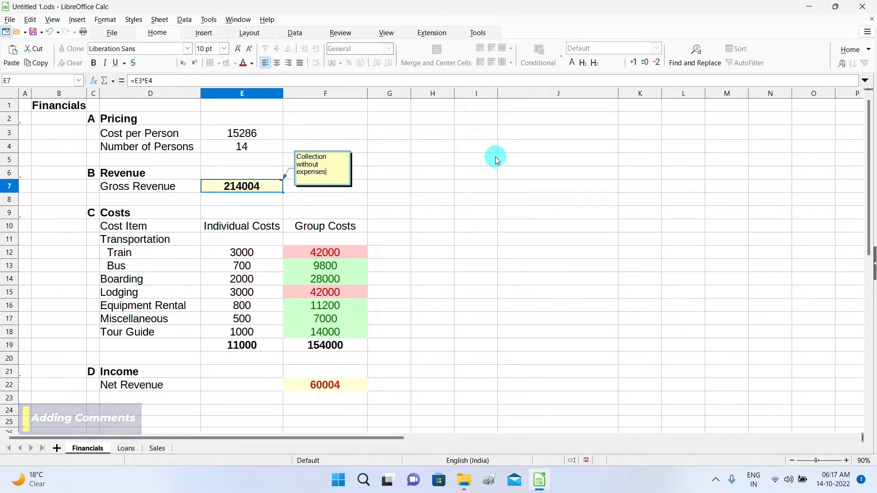
{"action": "left_click", "coordinate": [358, 343]}
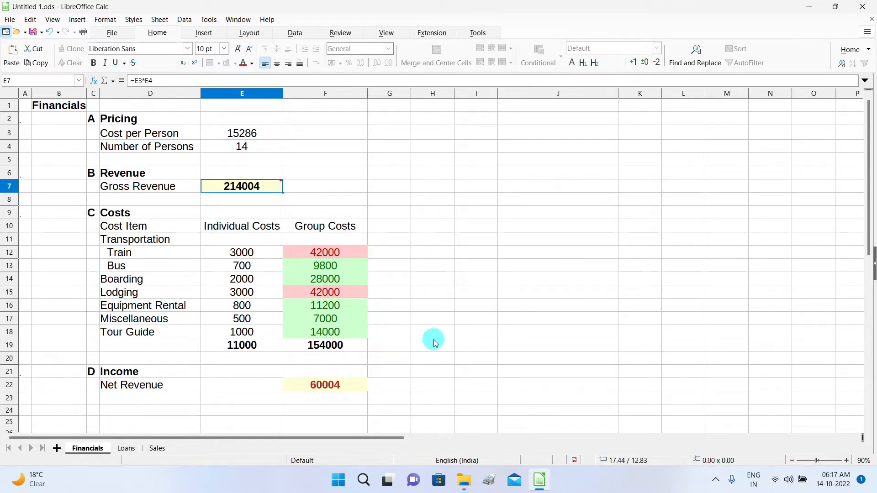
Add the comment 'expenses' to the Group Costs total in F19.
{"action": "left_click", "coordinate": [361, 349]}
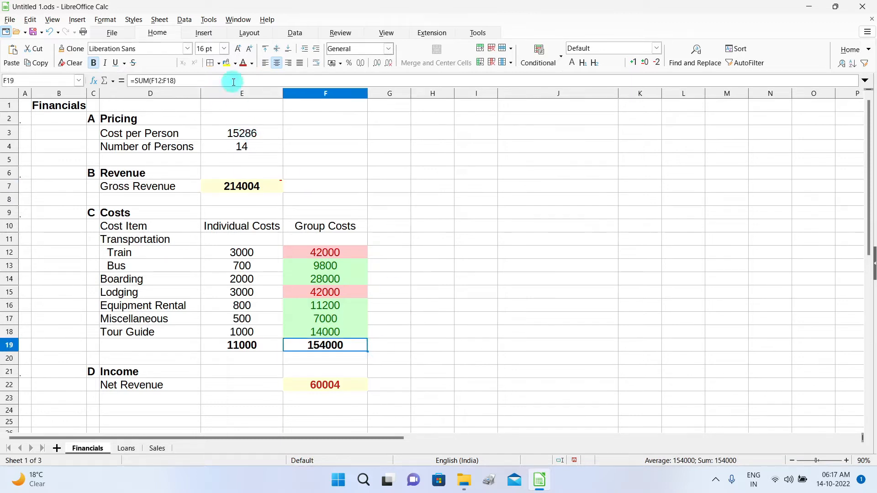
{"action": "left_click", "coordinate": [339, 33]}
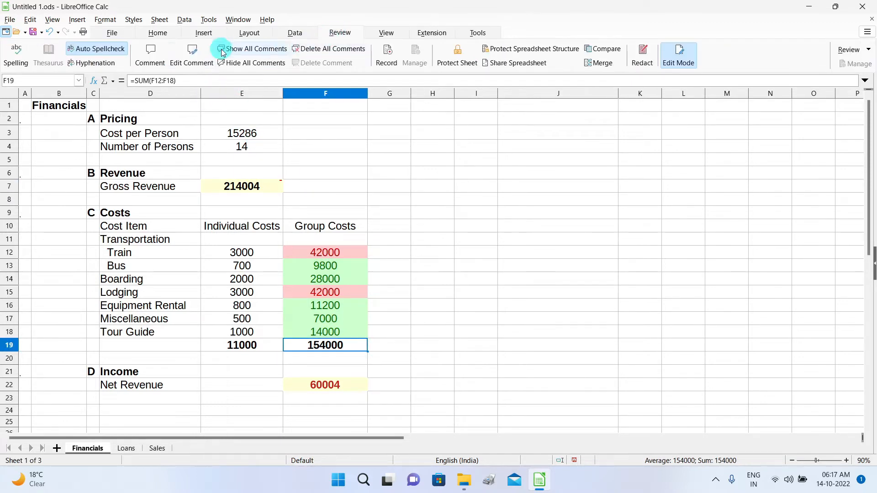
{"action": "left_click", "coordinate": [148, 64]}
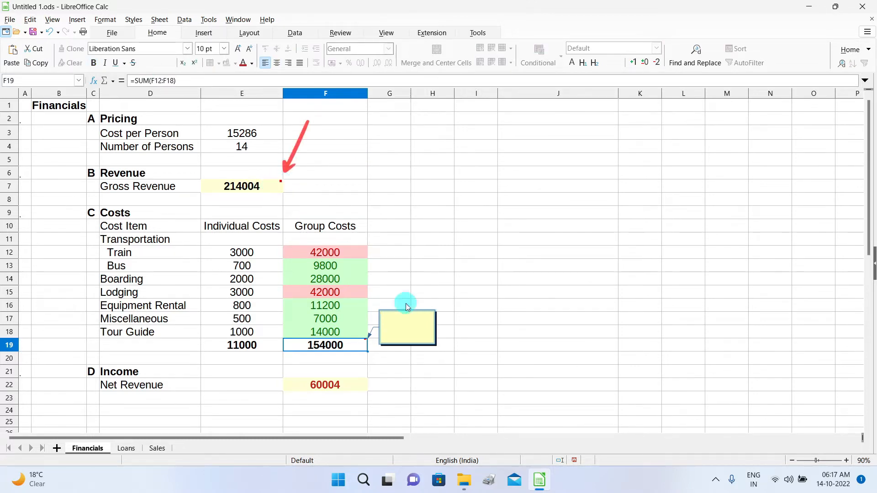
{"action": "type", "text": "expenses"}
{"action": "key", "text": "Escape"}
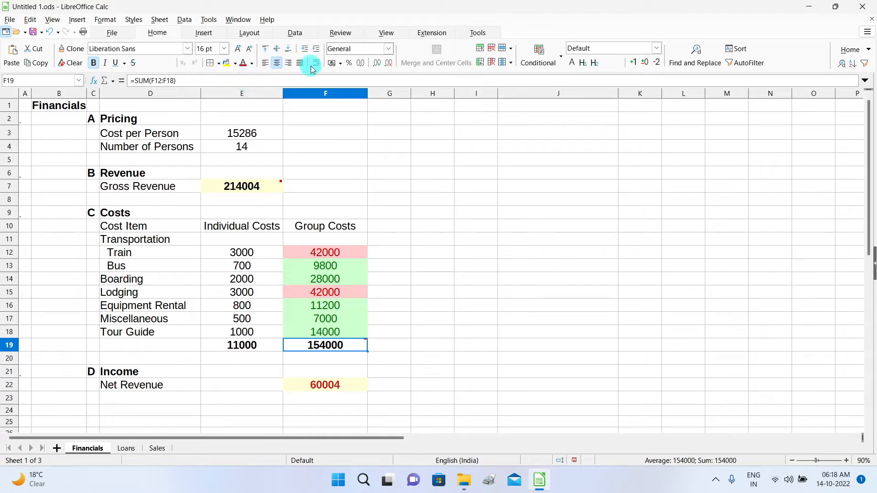
Add a 'Profit' comment to Net Revenue cell F22, then review the sheet's comments.
{"action": "left_click", "coordinate": [349, 35]}
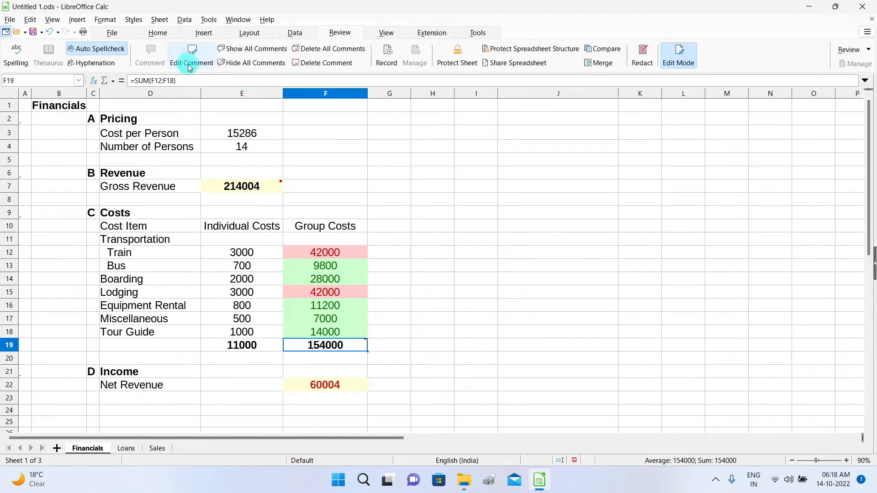
{"action": "left_click", "coordinate": [359, 380]}
{"action": "key", "text": "ctrl+alt+c"}
{"action": "type", "text": "Profit"}
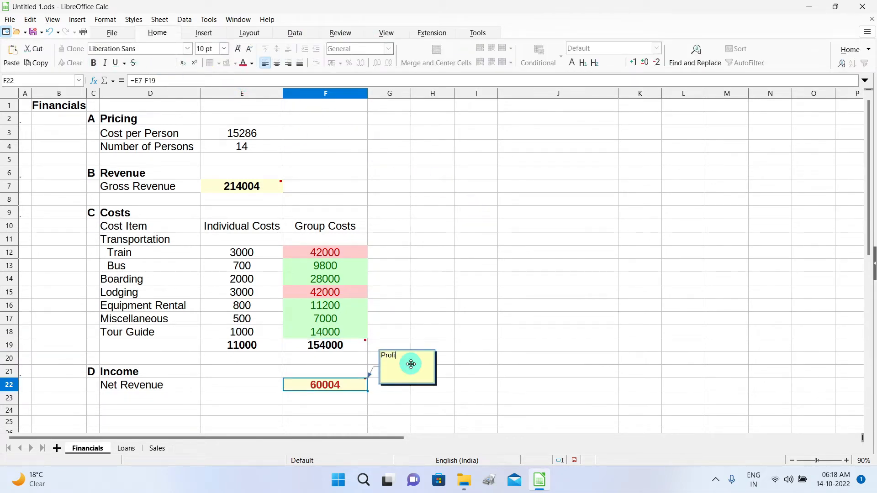
{"action": "left_click", "coordinate": [439, 366]}
{"action": "left_click", "coordinate": [357, 389]}
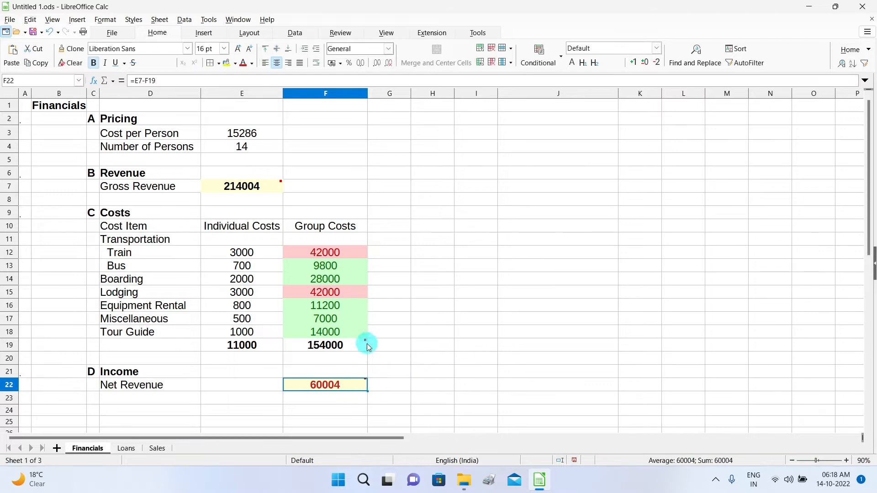
{"action": "mouse_move", "coordinate": [363, 341]}
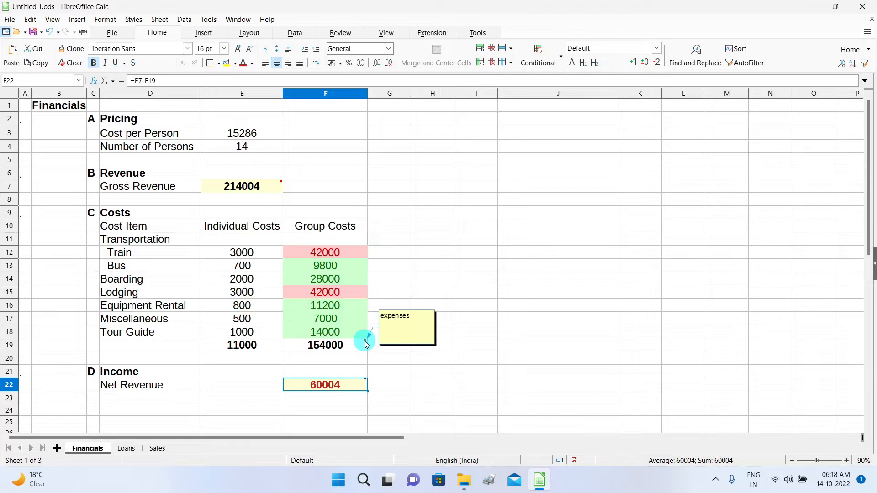
{"action": "mouse_move", "coordinate": [364, 380]}
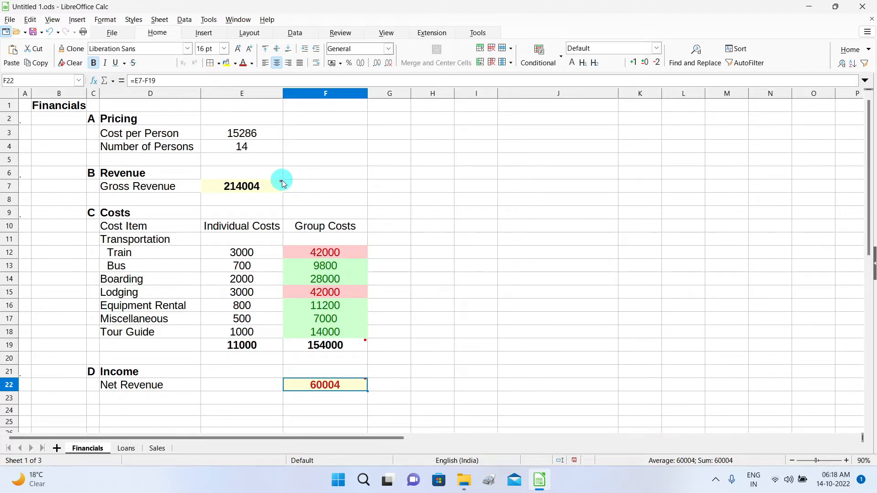
{"action": "mouse_move", "coordinate": [281, 182]}
{"action": "left_click", "coordinate": [340, 33]}
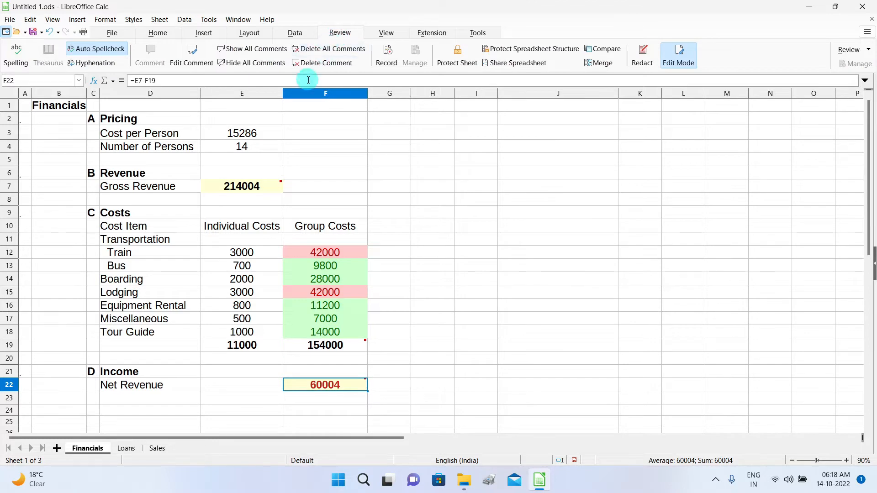
{"action": "left_click", "coordinate": [261, 53]}
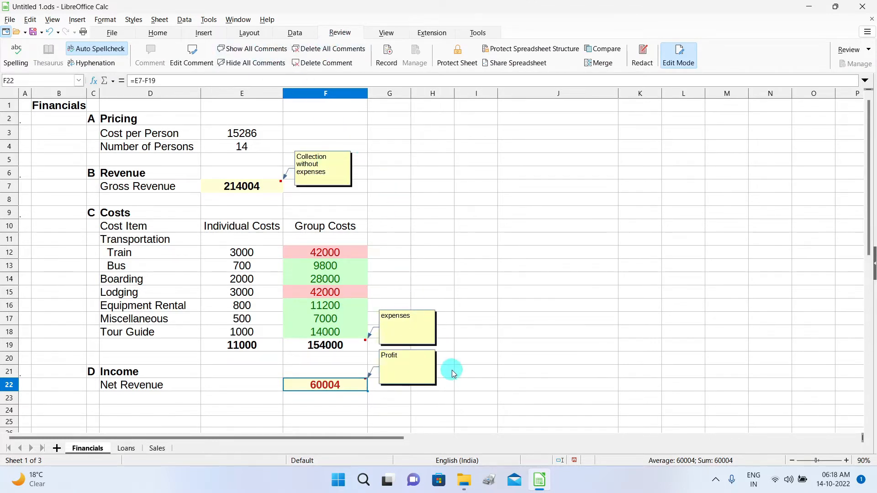
{"action": "left_click", "coordinate": [255, 63]}
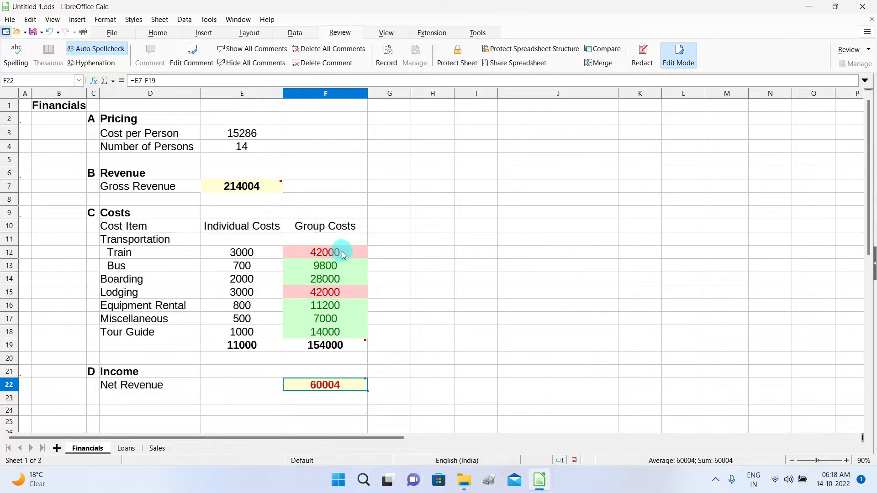
{"action": "left_click", "coordinate": [251, 183]}
{"action": "left_click", "coordinate": [200, 60]}
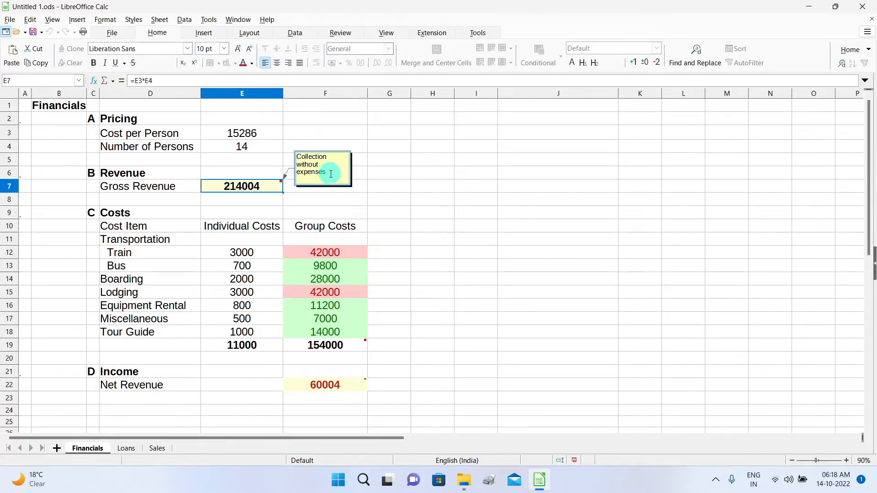
{"action": "left_click", "coordinate": [398, 188]}
{"action": "left_click", "coordinate": [346, 36]}
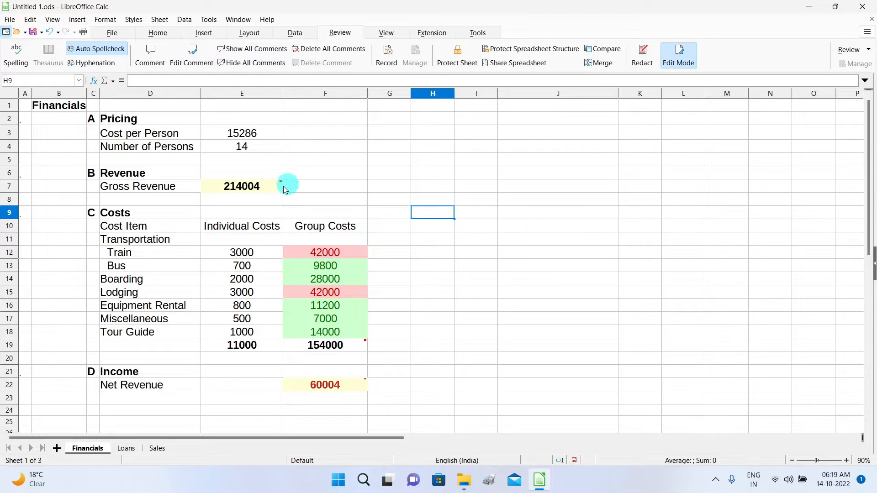
{"action": "left_click", "coordinate": [158, 33]}
{"action": "left_click", "coordinate": [475, 318]}
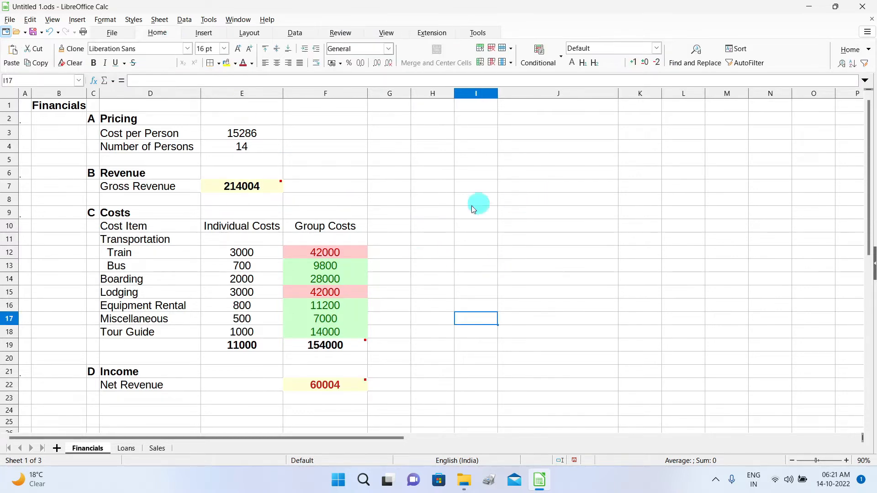
{"action": "left_click", "coordinate": [259, 279]}
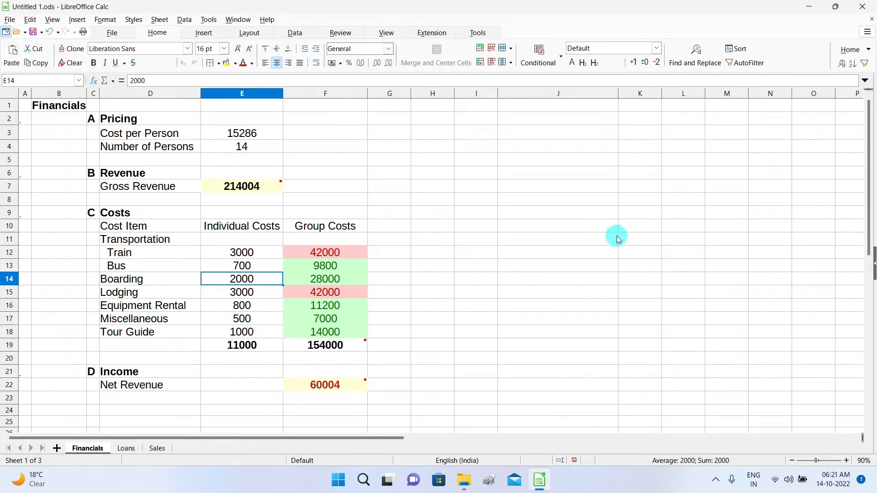
{"action": "left_click", "coordinate": [272, 136]}
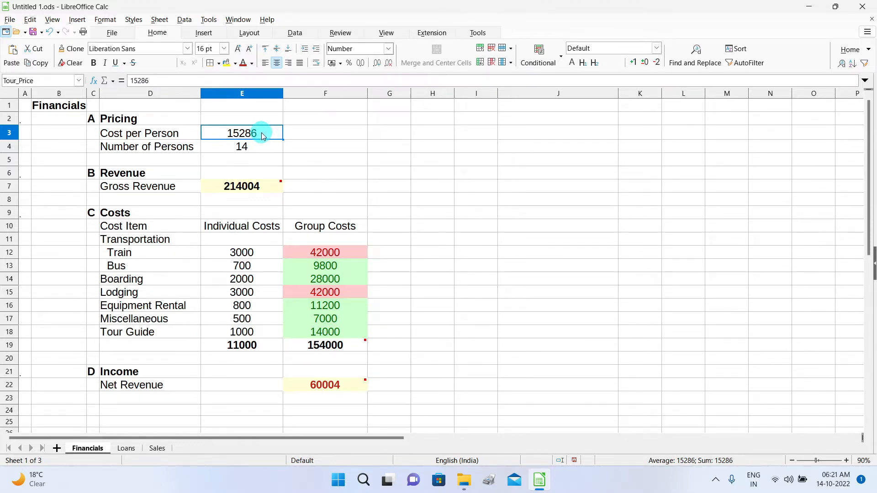
{"action": "mouse_move", "coordinate": [263, 134]}
{"action": "left_mouse_down"}
{"action": "mouse_move", "coordinate": [334, 137]}
{"action": "mouse_move", "coordinate": [267, 132]}
{"action": "left_mouse_up"}
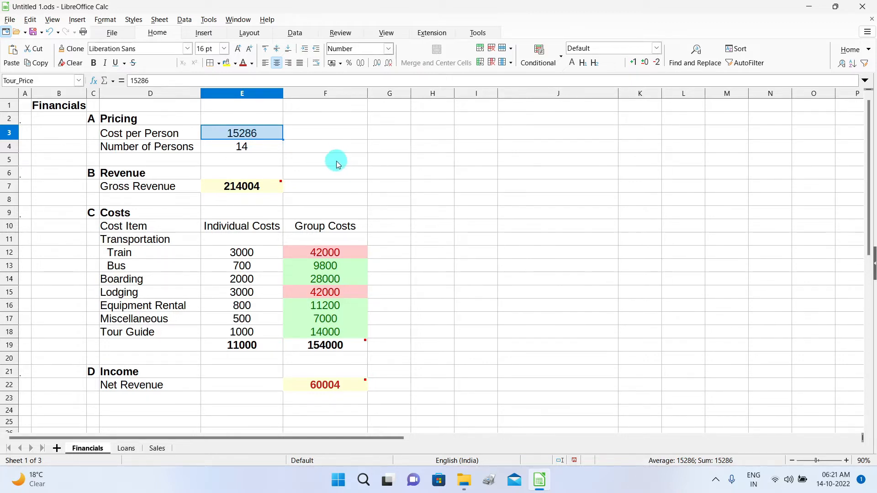
{"action": "left_click_drag", "start_coordinate": [257, 133], "coordinate": [637, 179]}
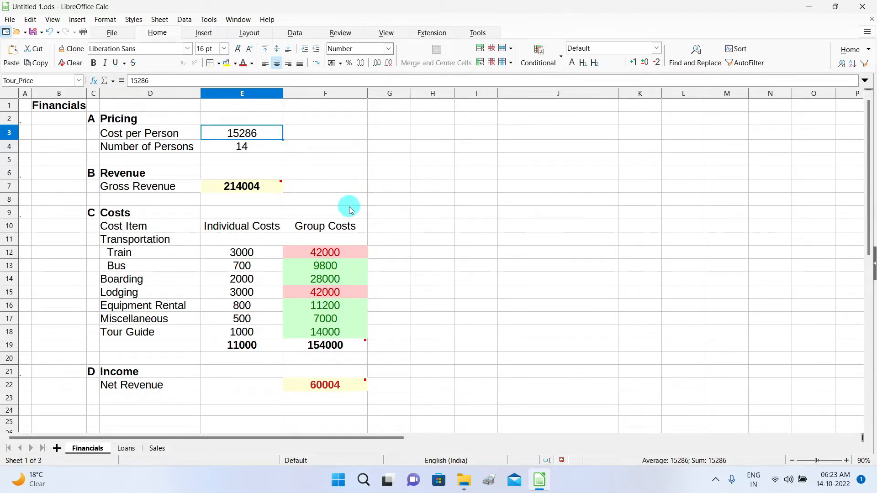
Move the Cost per Person value 15286 from E3 to K6 and back.
{"action": "left_click", "coordinate": [259, 134], "text": "shift"}
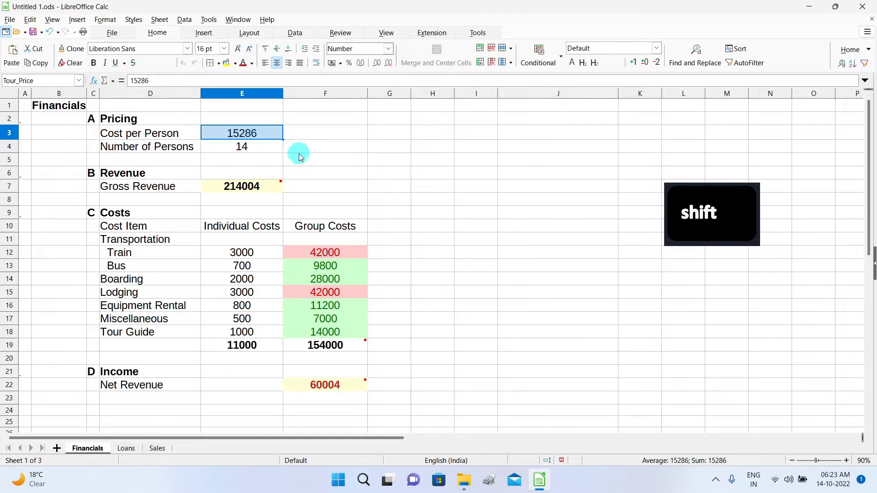
{"action": "left_click_drag", "start_coordinate": [263, 135], "coordinate": [644, 149]}
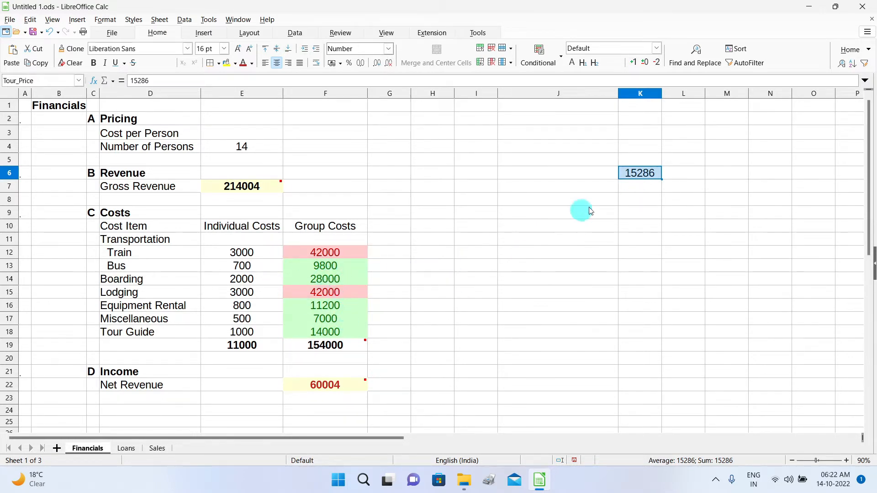
{"action": "left_click_drag", "start_coordinate": [635, 175], "coordinate": [262, 142]}
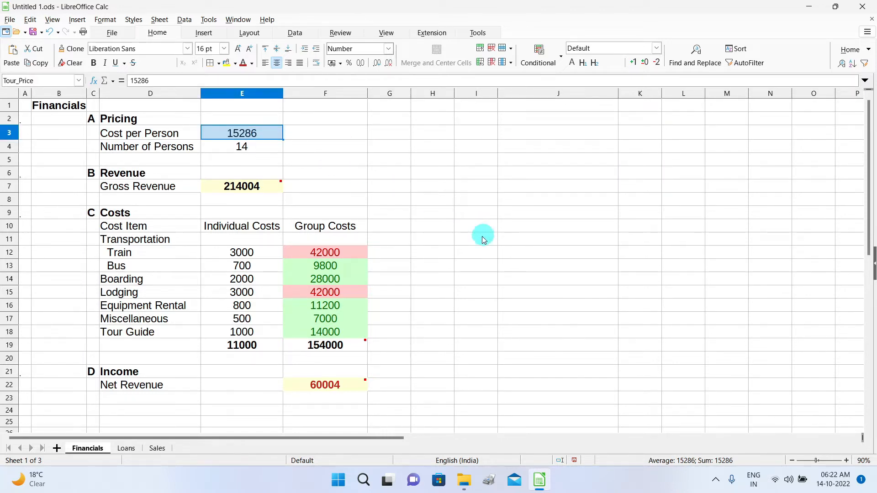
Drag the Individual Costs block E12:E18 into K8:K14.
{"action": "left_click_drag", "start_coordinate": [242, 252], "coordinate": [267, 327]}
{"action": "mouse_move", "coordinate": [264, 286]}
{"action": "left_mouse_down"}
{"action": "mouse_move", "coordinate": [502, 287]}
{"action": "mouse_move", "coordinate": [609, 299]}
{"action": "mouse_move", "coordinate": [633, 297]}
{"action": "mouse_move", "coordinate": [654, 271]}
{"action": "mouse_move", "coordinate": [261, 275]}
{"action": "left_mouse_up"}
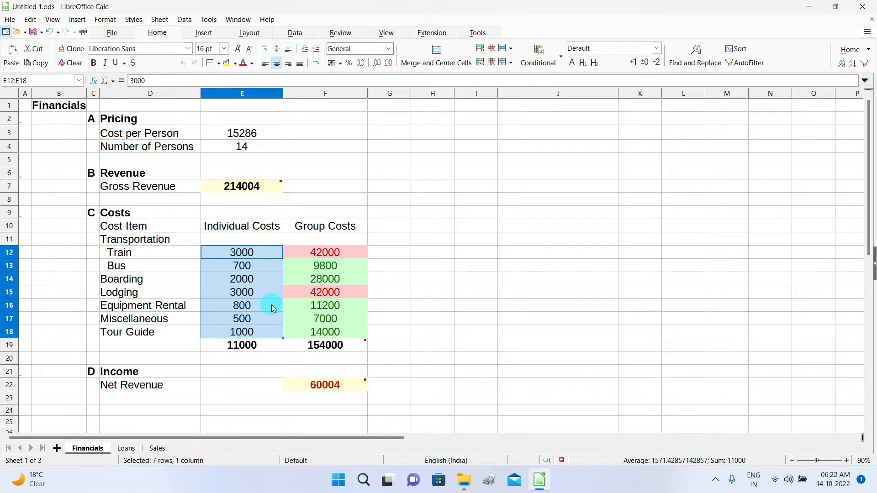
{"action": "left_click_drag", "start_coordinate": [272, 305], "coordinate": [641, 255]}
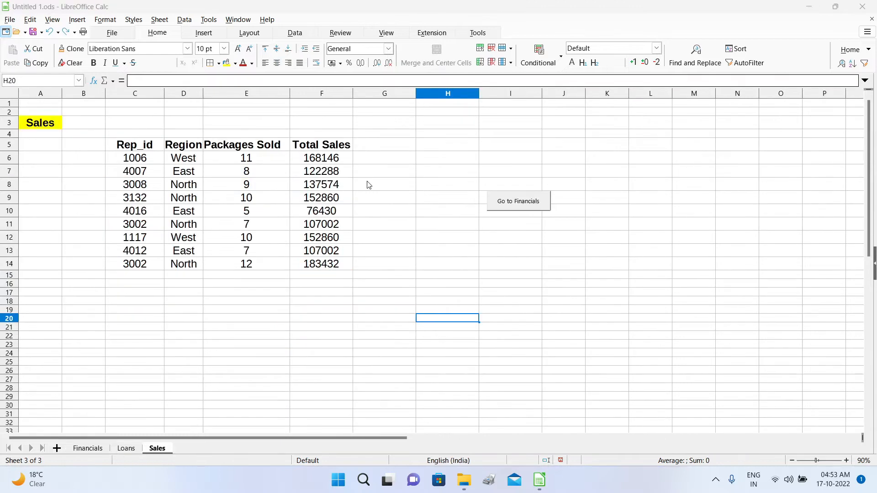
Move the Total Sales column from F to H, then back to F.
{"action": "left_click", "coordinate": [321, 94]}
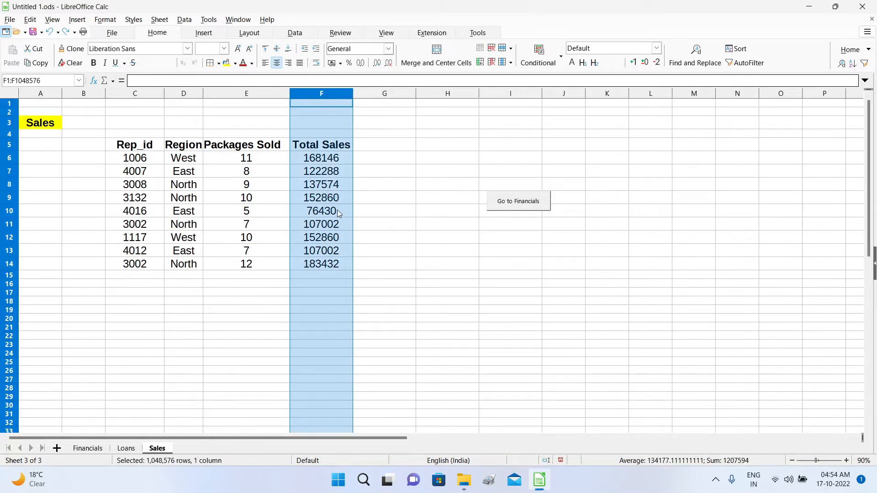
{"action": "left_click_drag", "start_coordinate": [338, 211], "coordinate": [340, 210]}
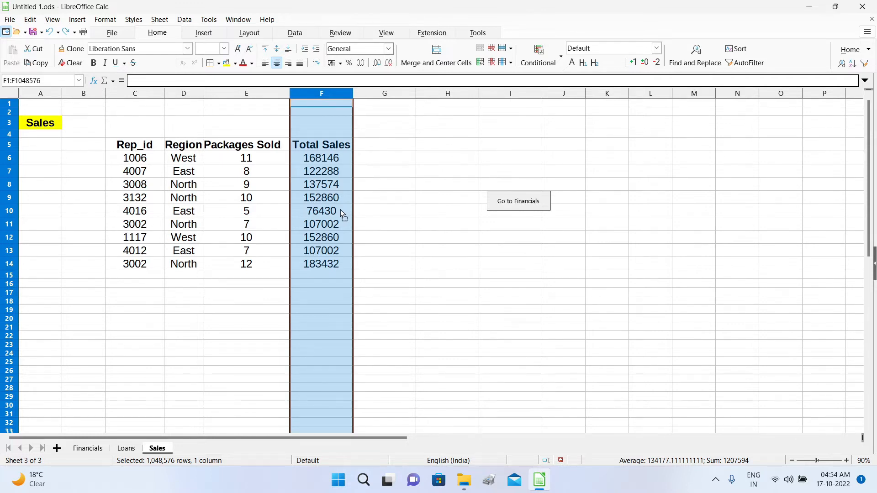
{"action": "left_click_drag", "start_coordinate": [348, 210], "coordinate": [435, 204]}
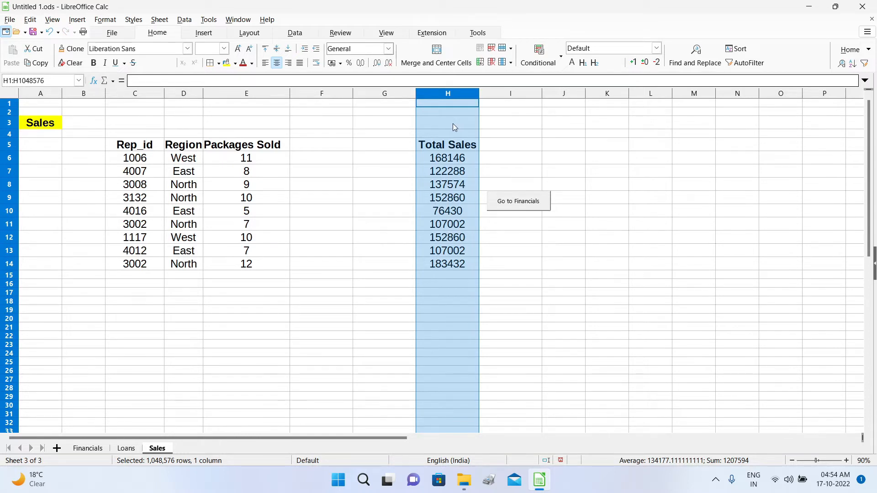
{"action": "left_click_drag", "start_coordinate": [453, 126], "coordinate": [457, 129]}
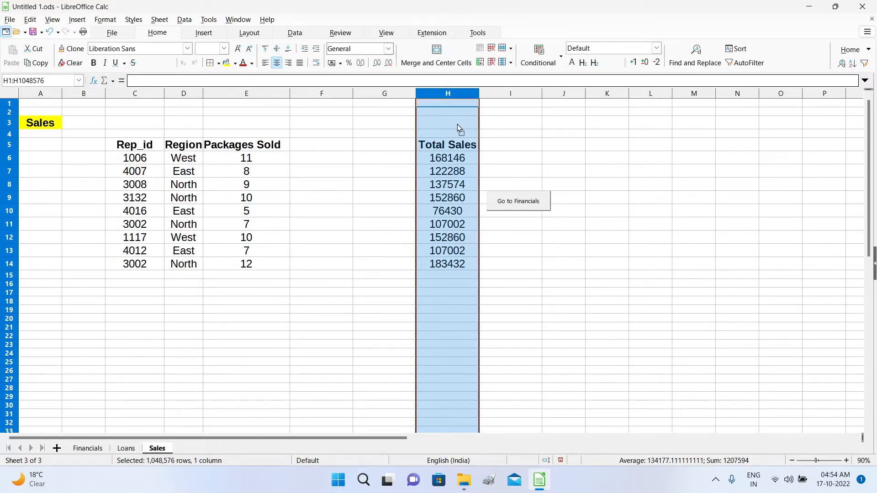
{"action": "left_click_drag", "start_coordinate": [459, 125], "coordinate": [326, 130]}
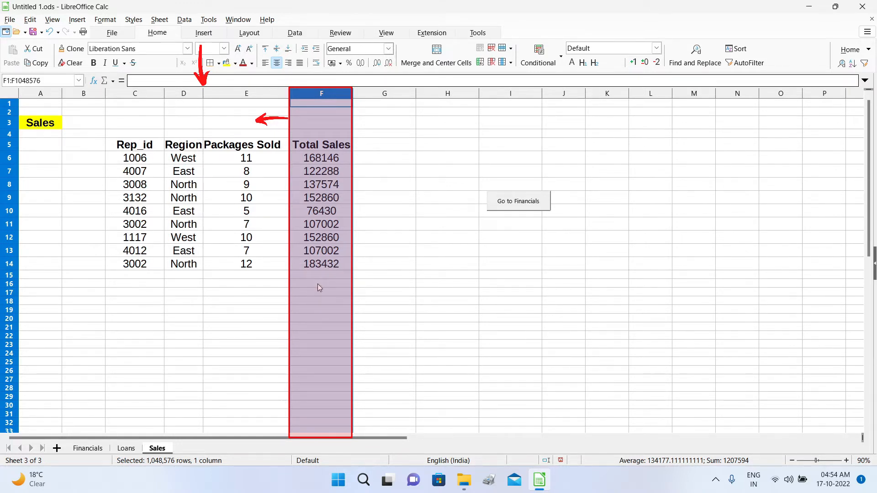
Try dragging the Total Sales column left, then undo that move.
{"action": "mouse_move", "coordinate": [318, 283]}
{"action": "left_mouse_down"}
{"action": "mouse_move", "coordinate": [256, 283]}
{"action": "mouse_move", "coordinate": [190, 262]}
{"action": "left_mouse_up"}
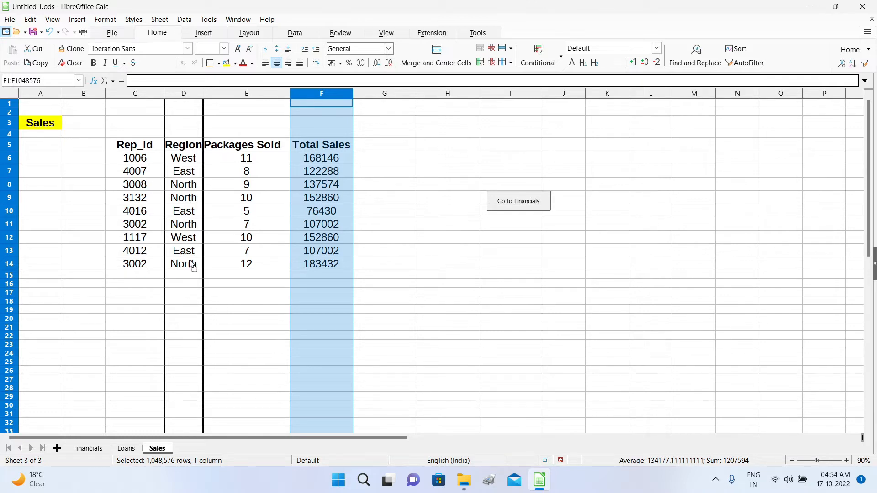
{"action": "left_click_drag", "start_coordinate": [191, 264], "coordinate": [192, 265]}
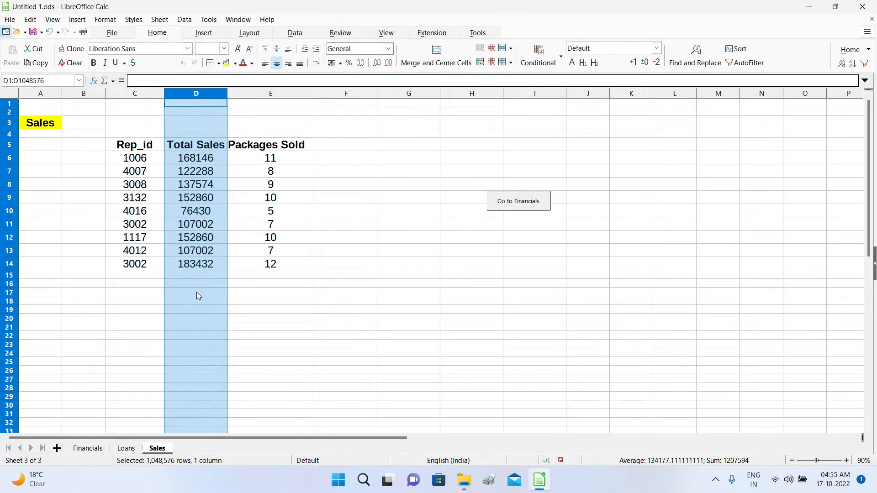
{"action": "left_click", "coordinate": [51, 33]}
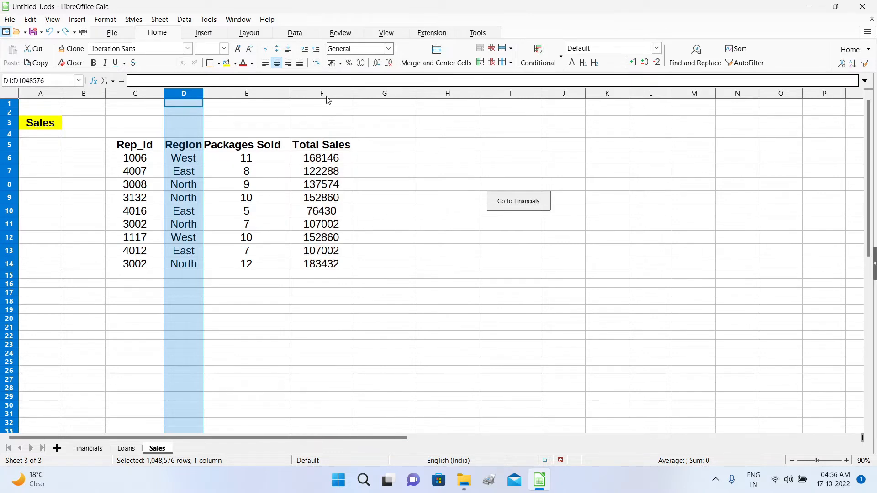
Alt-drag column F so Total Sales sits between Region and Packages Sold.
{"action": "left_click", "coordinate": [326, 94]}
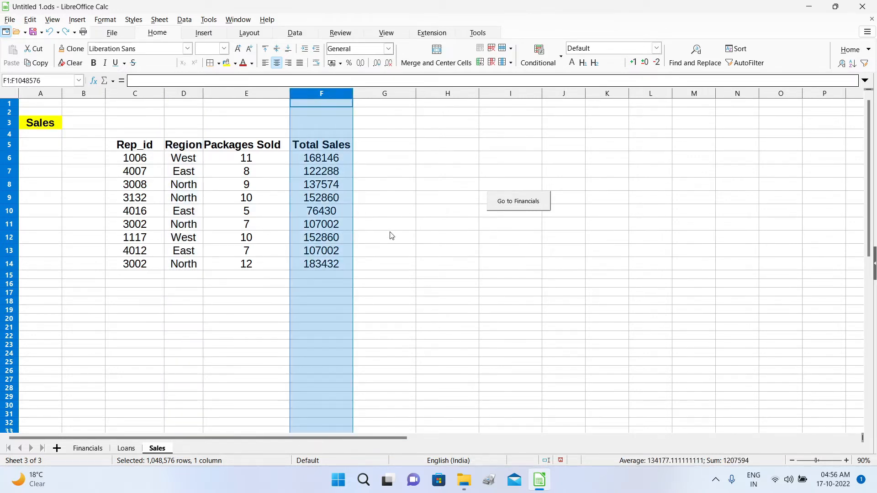
{"action": "key", "text": "alt"}
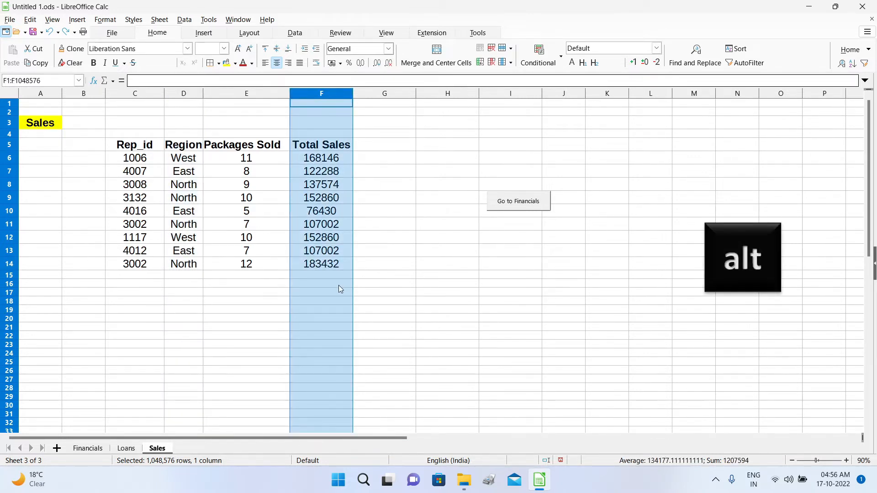
{"action": "left_click_drag", "start_coordinate": [337, 287], "coordinate": [218, 274]}
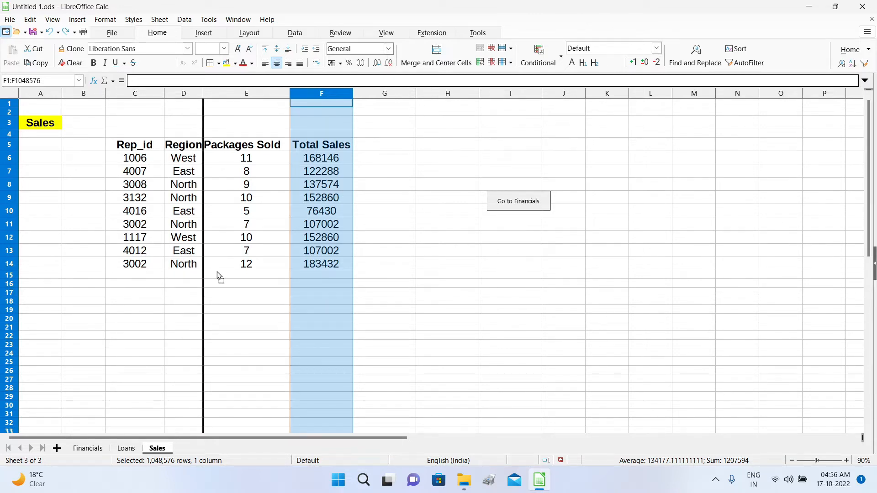
{"action": "left_click_drag", "start_coordinate": [217, 271], "coordinate": [186, 267]}
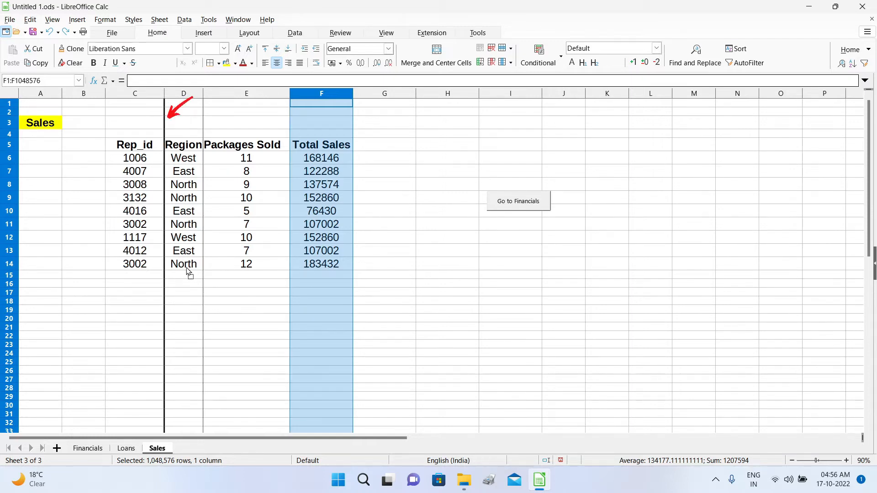
{"action": "mouse_move", "coordinate": [187, 271]}
{"action": "left_mouse_down"}
{"action": "mouse_move", "coordinate": [183, 256]}
{"action": "mouse_move", "coordinate": [219, 250]}
{"action": "left_mouse_up"}
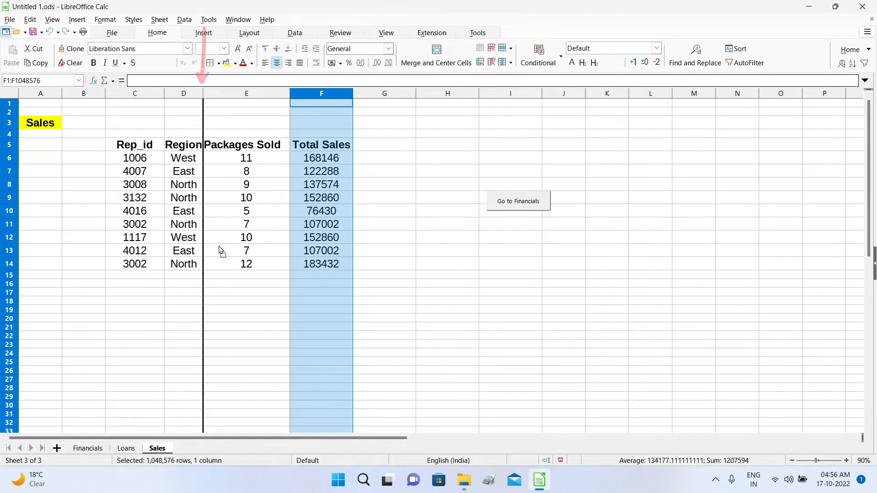
{"action": "left_click_drag", "start_coordinate": [220, 250], "coordinate": [259, 215]}
{"action": "key", "text": "alt"}
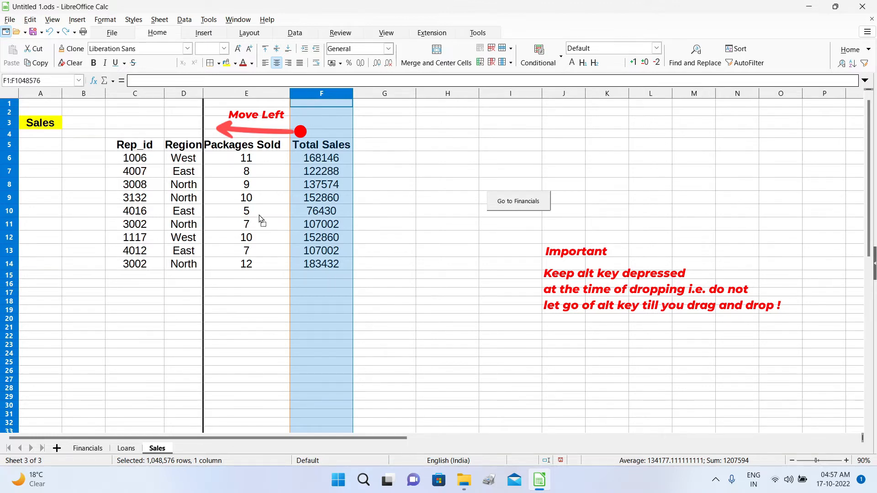
{"action": "left_click_drag", "start_coordinate": [260, 217], "coordinate": [259, 215]}
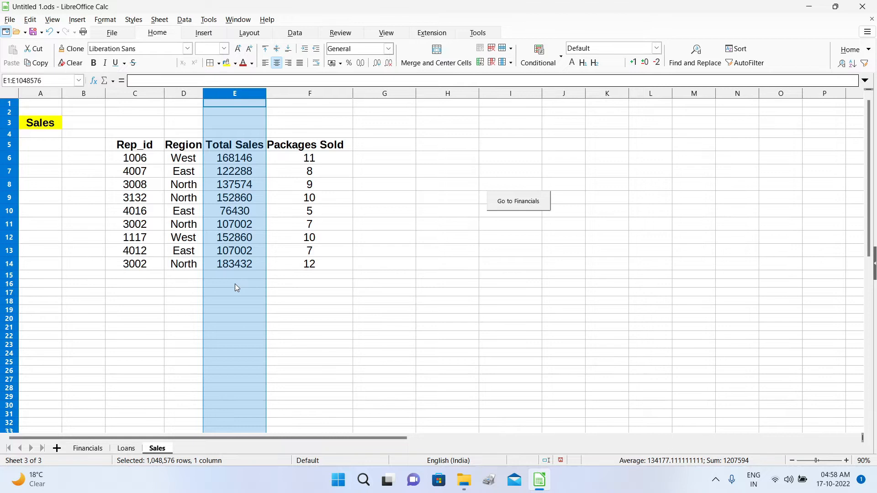
Drag Total Sales back so it follows Packages Sold again in column F.
{"action": "left_click_drag", "start_coordinate": [235, 284], "coordinate": [183, 283]}
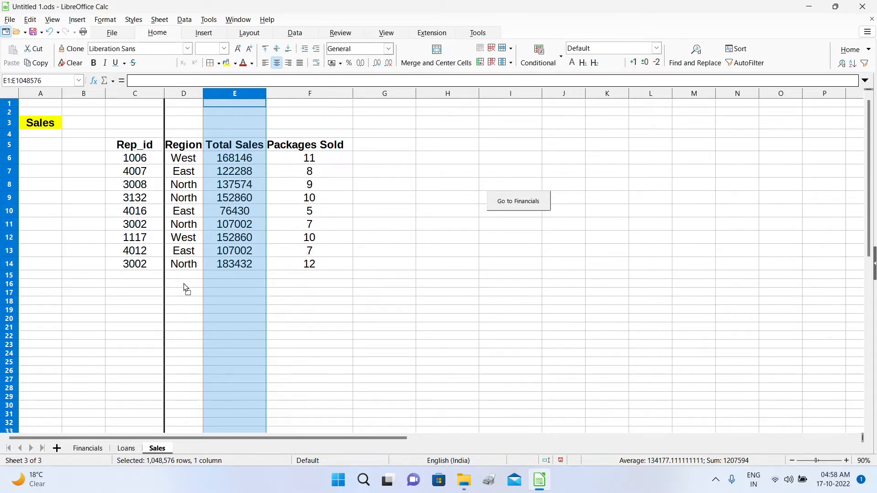
{"action": "left_click_drag", "start_coordinate": [185, 288], "coordinate": [190, 288]}
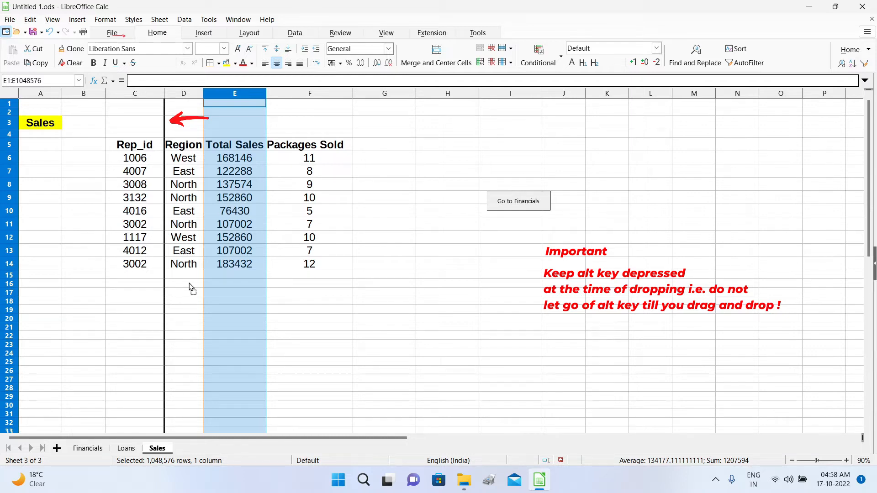
{"action": "left_click_drag", "start_coordinate": [190, 287], "coordinate": [188, 278]}
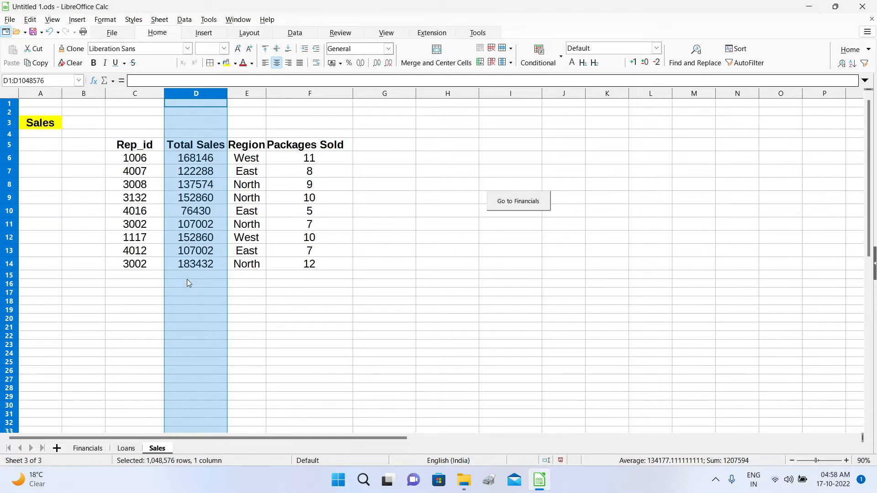
{"action": "left_click_drag", "start_coordinate": [187, 280], "coordinate": [286, 283]}
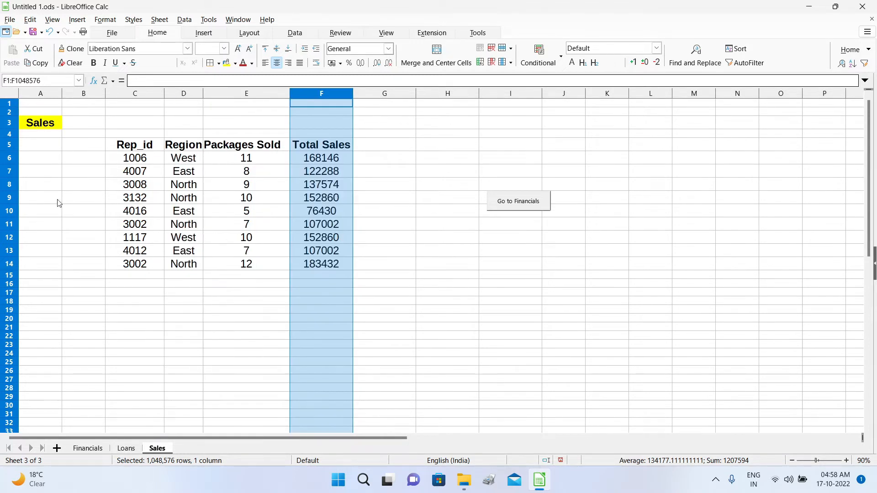
{"action": "left_click", "coordinate": [12, 187]}
{"action": "left_click", "coordinate": [14, 160]}
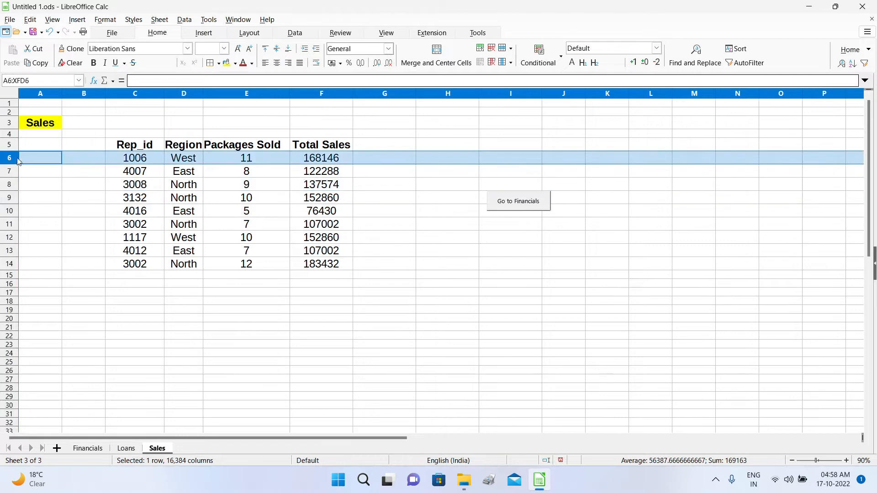
{"action": "left_click_drag", "start_coordinate": [88, 159], "coordinate": [78, 253]}
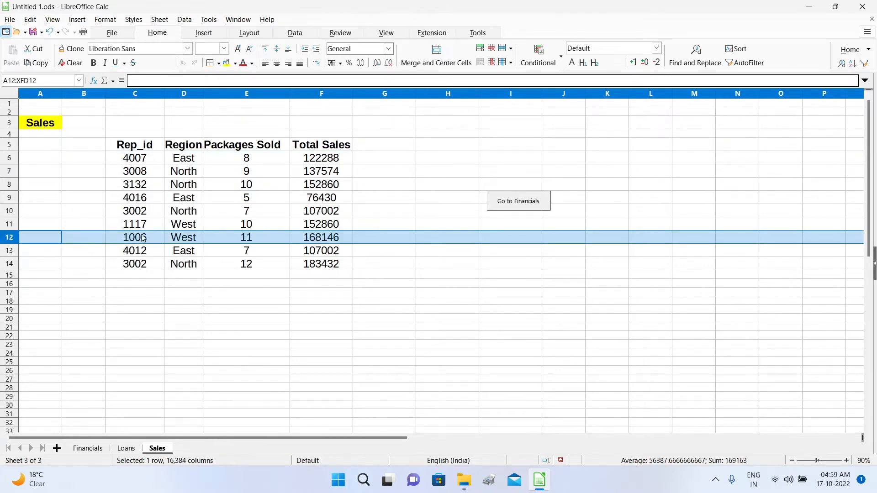
{"action": "key", "text": "ctrl+z"}
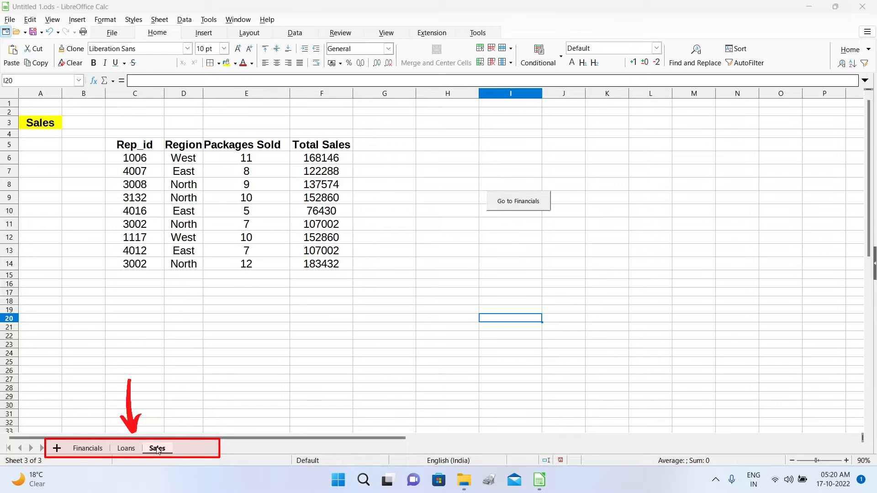
Move the Sales tab to the front and back to last, then open its sheet menu.
{"action": "left_click_drag", "start_coordinate": [157, 450], "coordinate": [74, 451]}
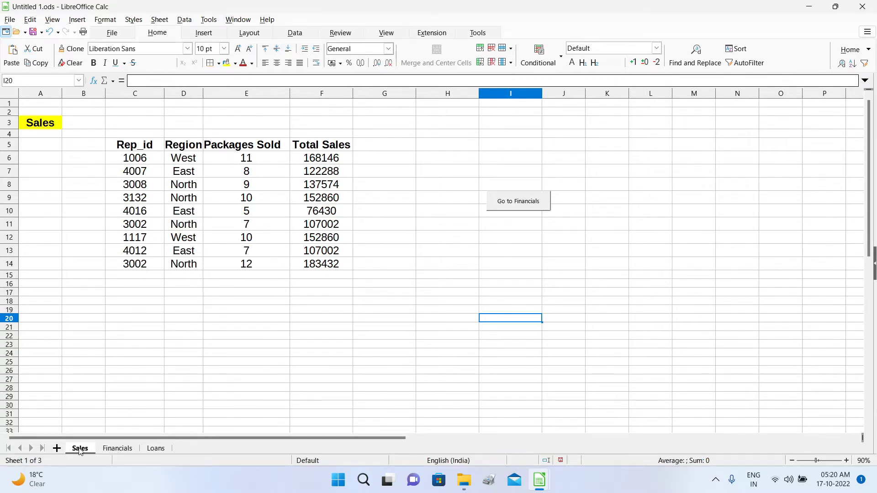
{"action": "left_click_drag", "start_coordinate": [83, 453], "coordinate": [179, 448]}
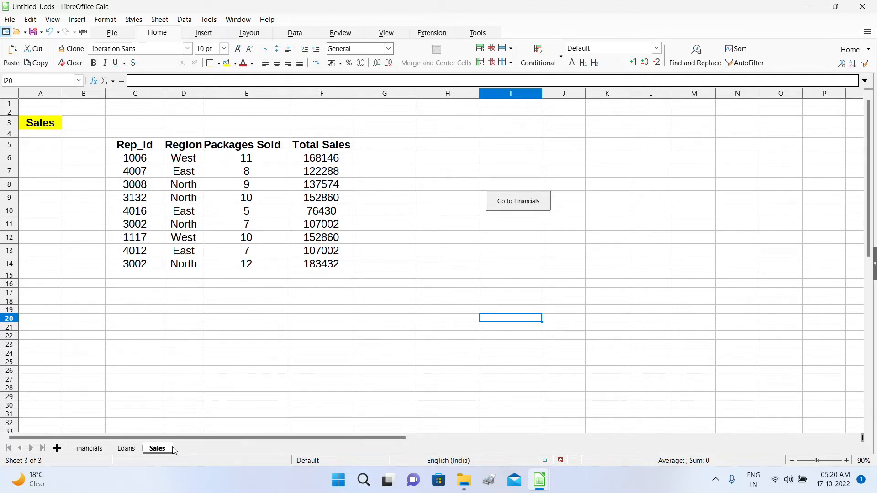
{"action": "right_click", "coordinate": [156, 451]}
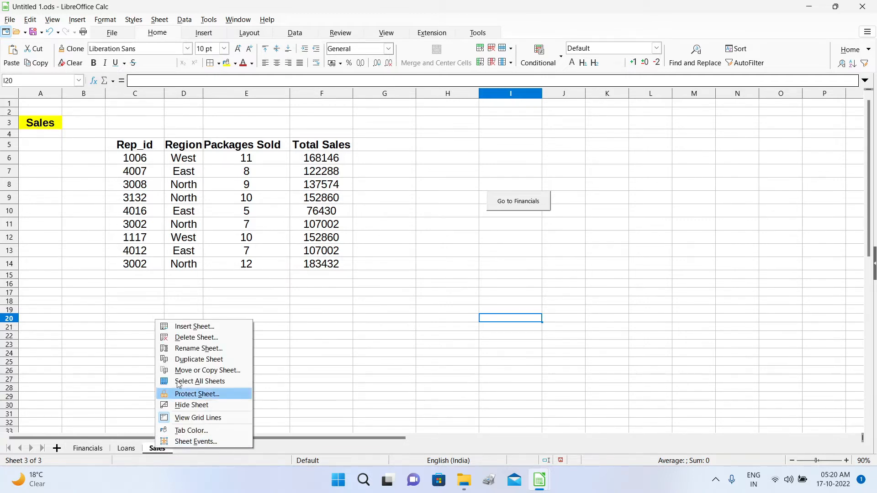
{"action": "left_click", "coordinate": [228, 406]}
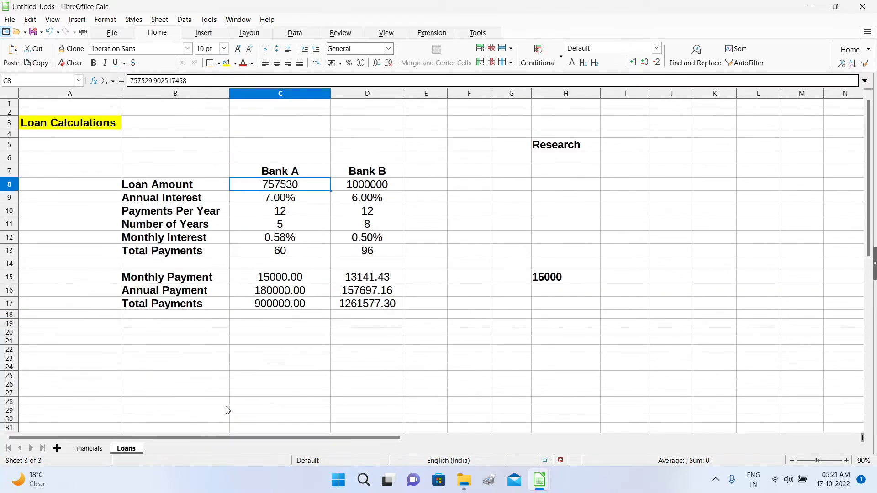
{"action": "right_click", "coordinate": [157, 447]}
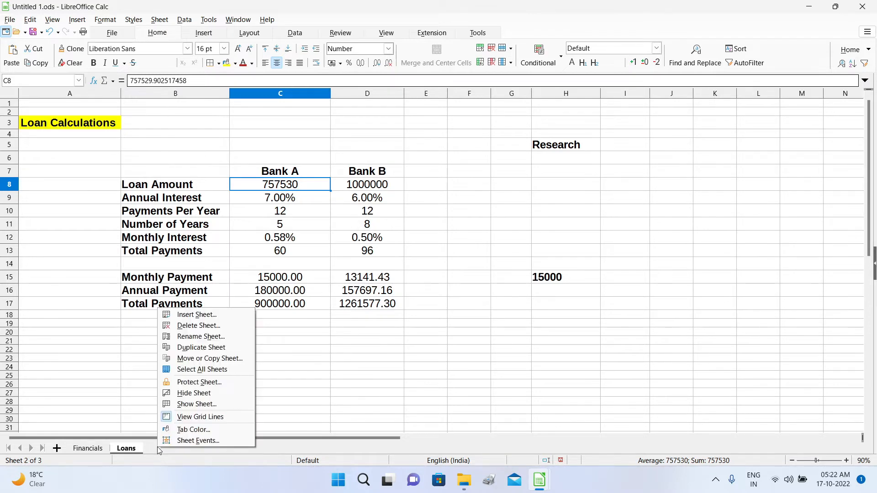
{"action": "left_click", "coordinate": [128, 450]}
{"action": "right_click", "coordinate": [127, 450]}
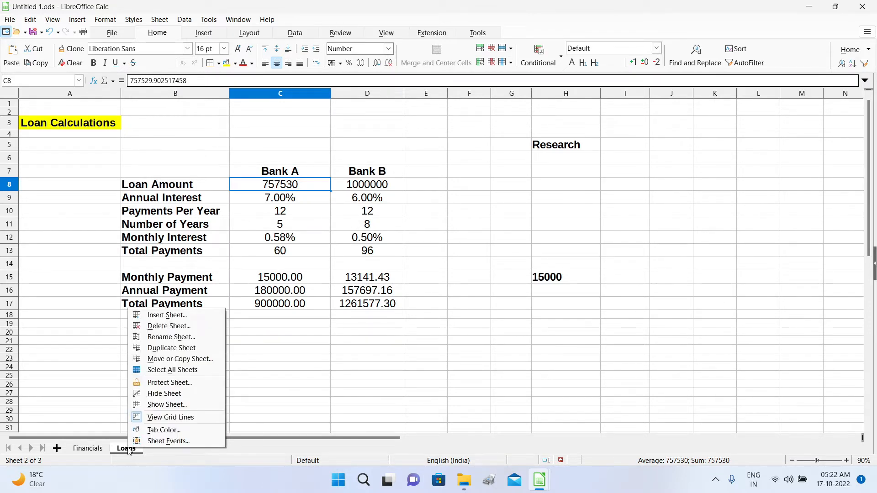
{"action": "left_click", "coordinate": [199, 405]}
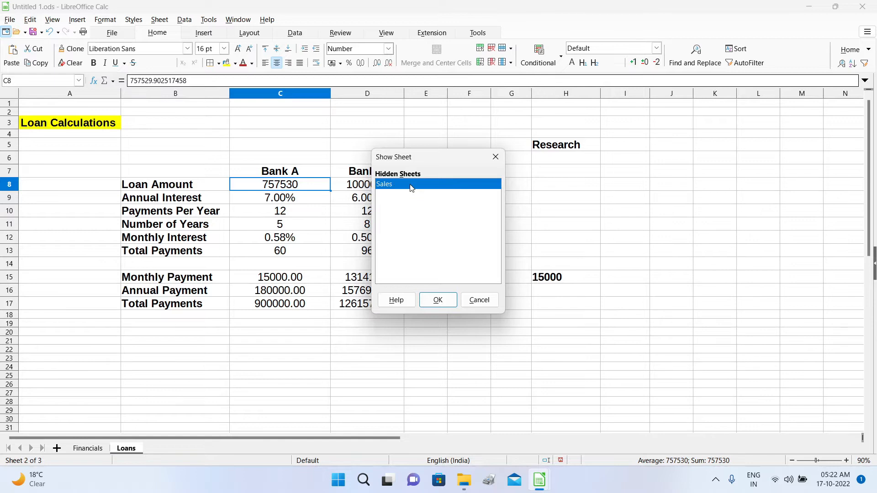
{"action": "left_click", "coordinate": [438, 302]}
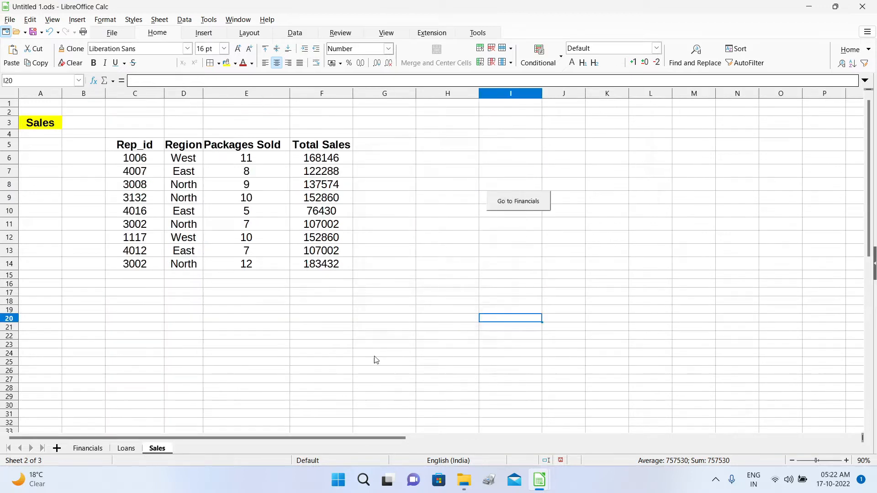
{"action": "right_click", "coordinate": [159, 450]}
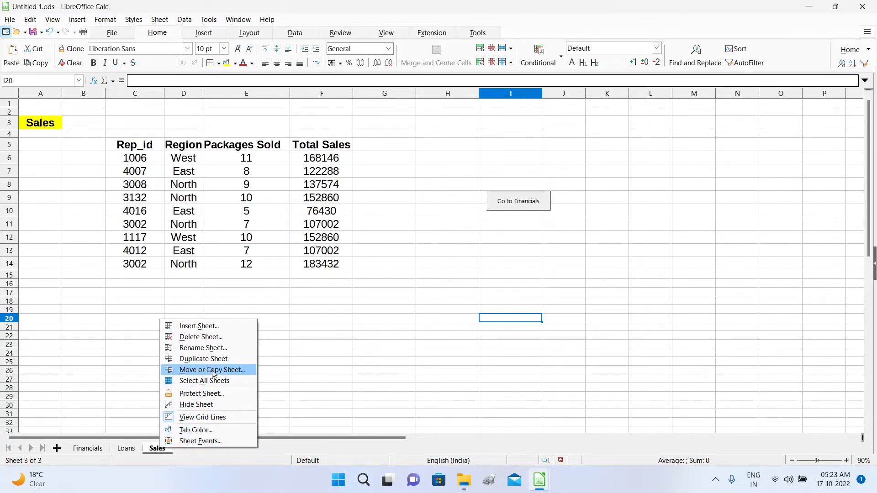
Copy the Sales sheet to the end position, creating Sales_2.
{"action": "left_click", "coordinate": [242, 369]}
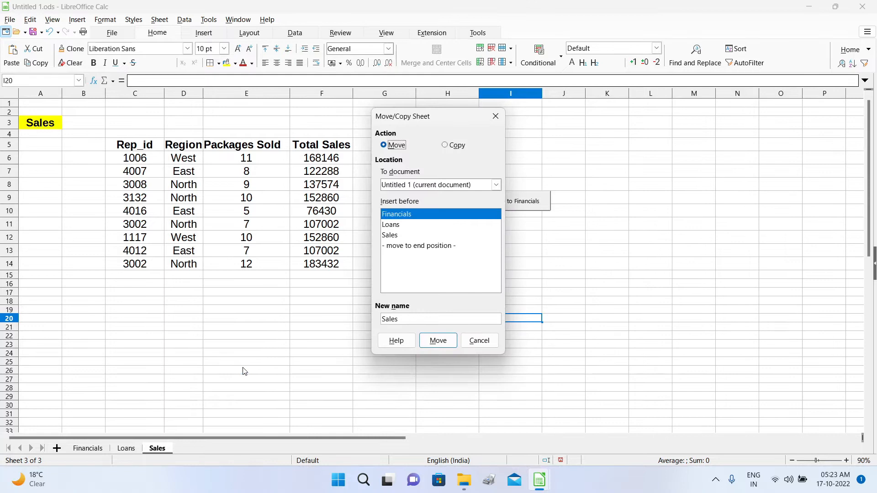
{"action": "left_click_drag", "start_coordinate": [448, 117], "coordinate": [292, 120]}
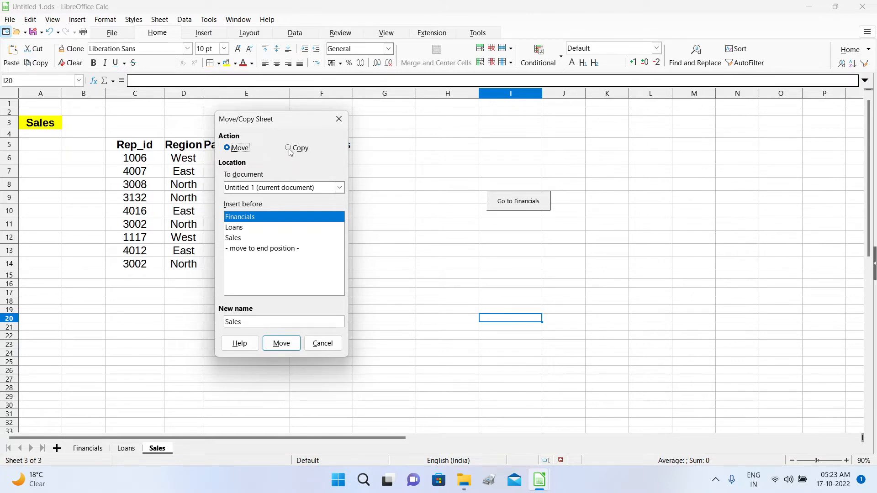
{"action": "left_click", "coordinate": [288, 147]}
{"action": "left_click", "coordinate": [248, 252]}
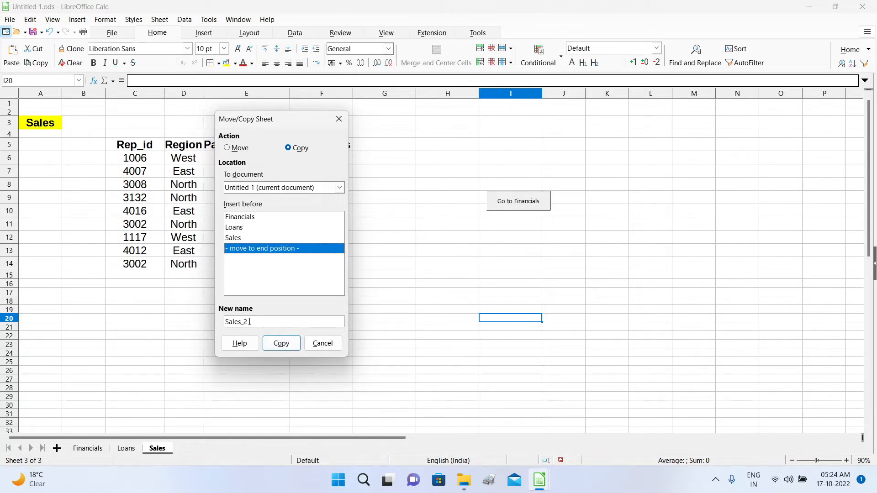
{"action": "left_click", "coordinate": [281, 344]}
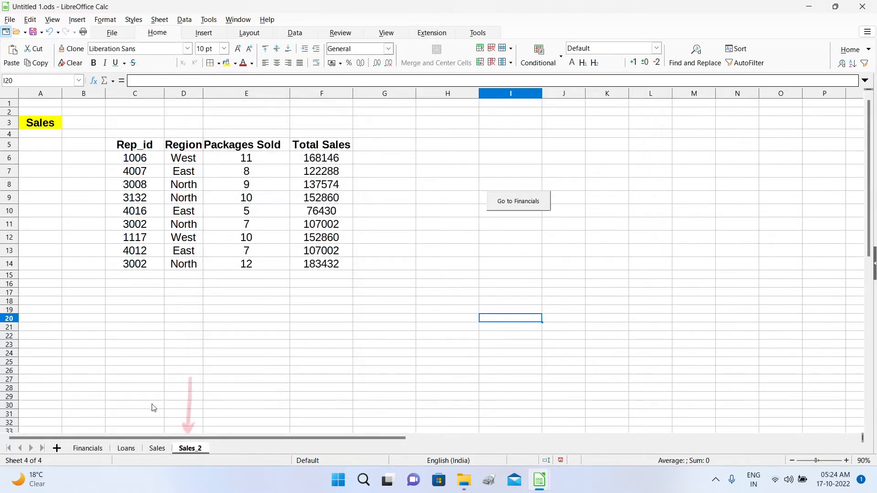
Delete the Sales_2 sheet, then open the Sales tab's sheet menu.
{"action": "left_click", "coordinate": [190, 449]}
{"action": "right_click", "coordinate": [188, 449]}
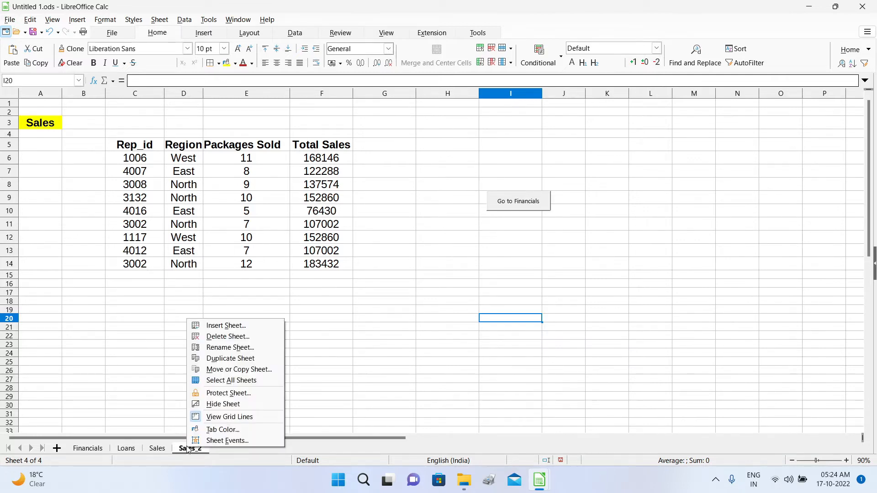
{"action": "left_click", "coordinate": [232, 337]}
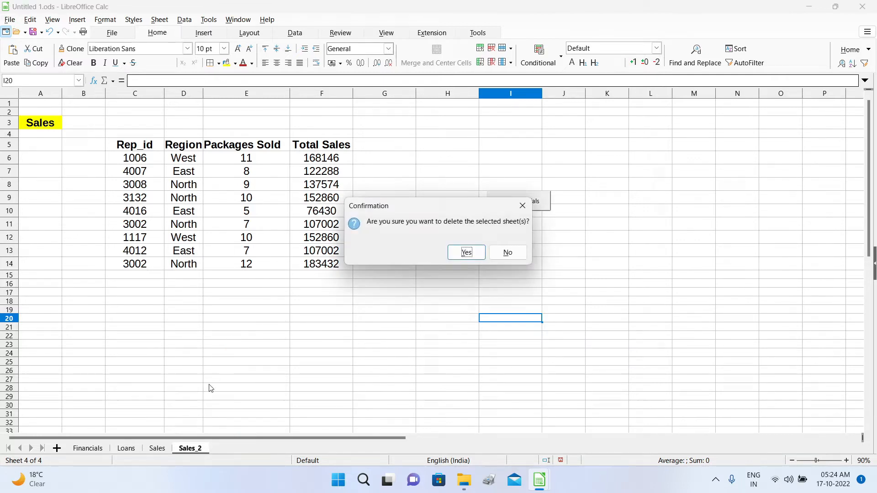
{"action": "left_click", "coordinate": [464, 251]}
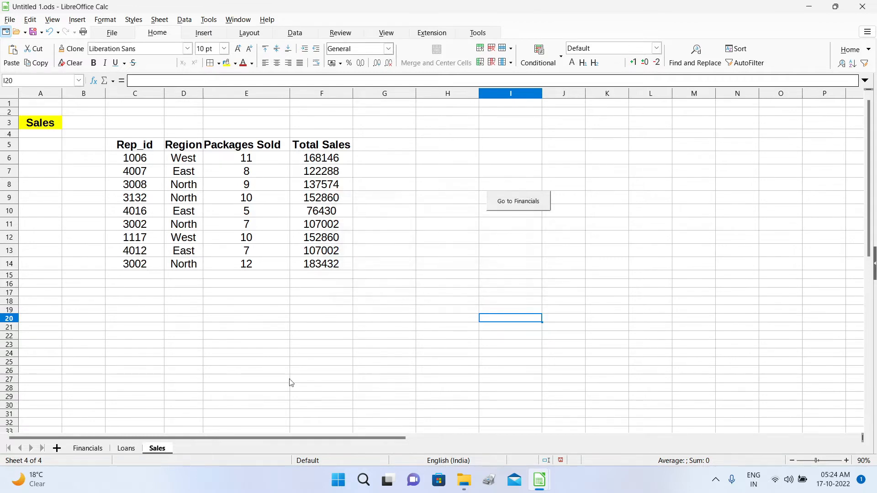
{"action": "right_click", "coordinate": [160, 451]}
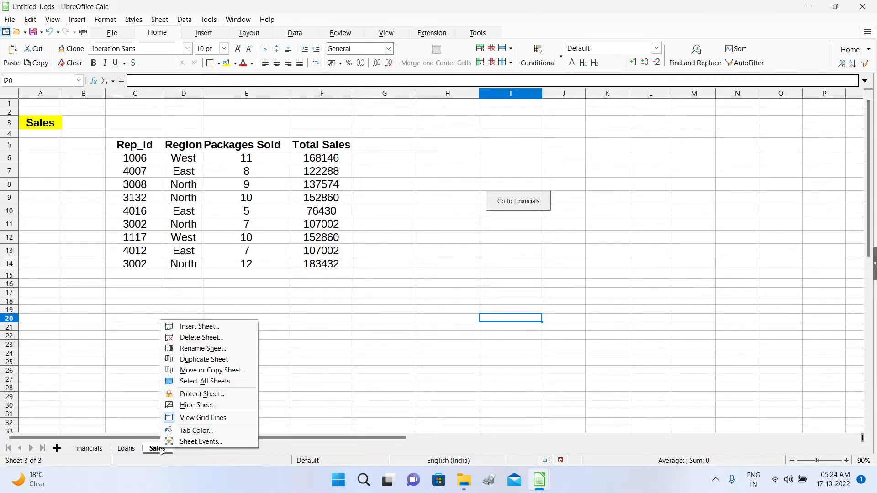
Copy the Sales sheet to '- new document -', creating Untitled 1.
{"action": "left_click", "coordinate": [212, 370]}
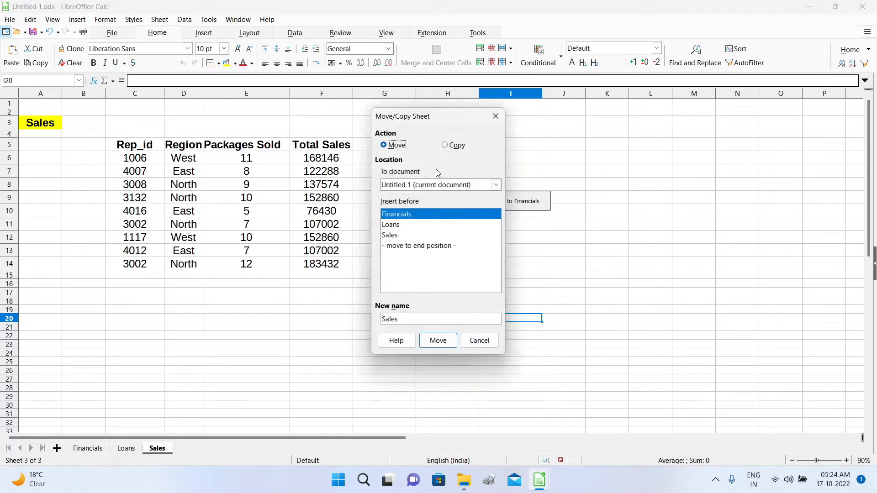
{"action": "left_click_drag", "start_coordinate": [437, 115], "coordinate": [342, 112]}
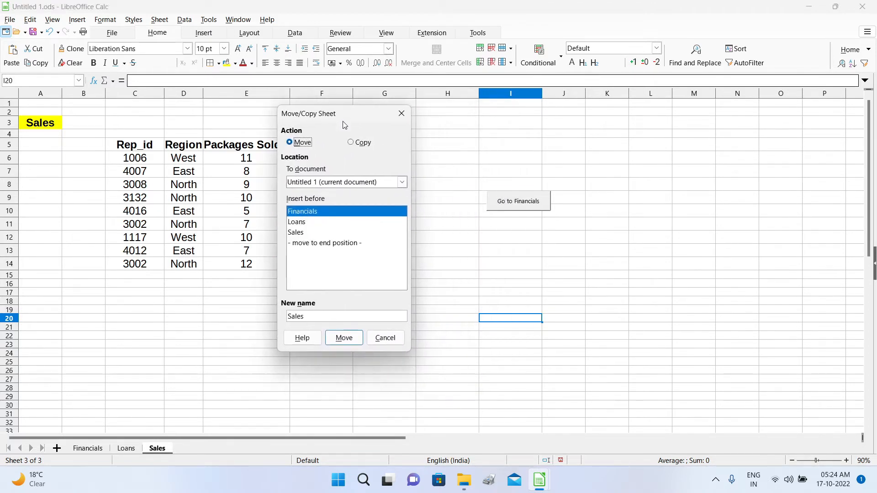
{"action": "left_click", "coordinate": [351, 143]}
{"action": "left_click", "coordinate": [404, 183]}
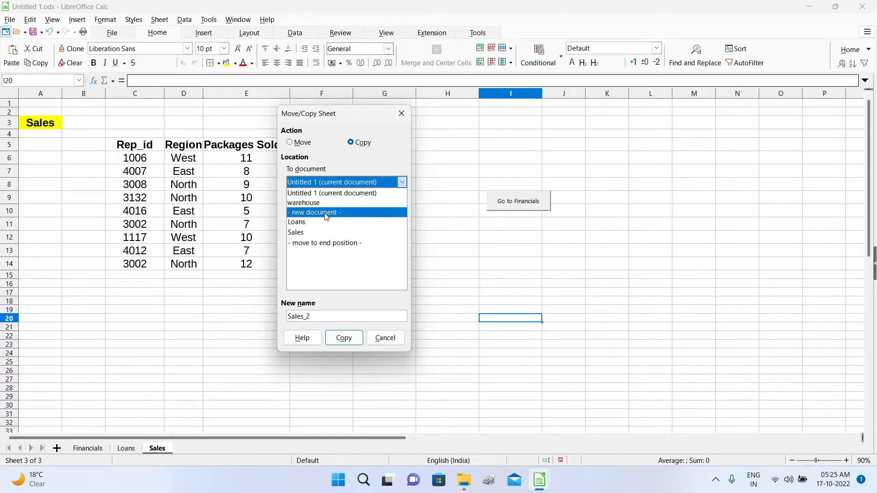
{"action": "left_click", "coordinate": [348, 213]}
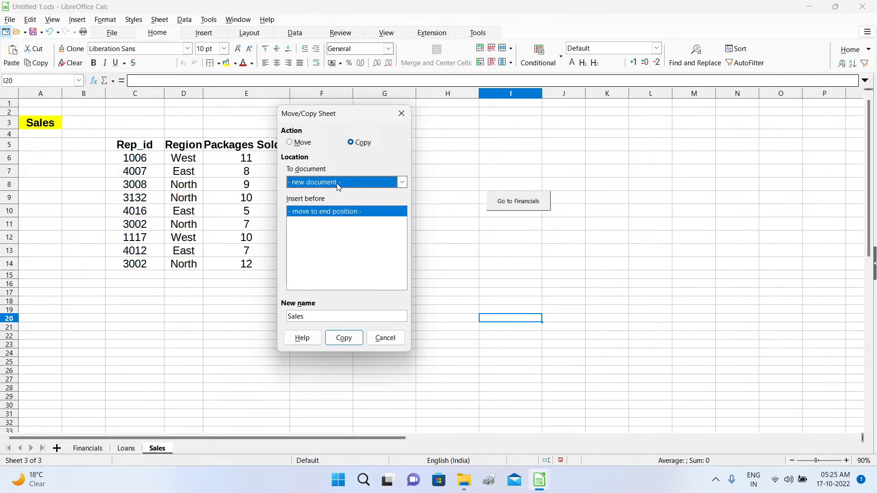
{"action": "left_click", "coordinate": [346, 338]}
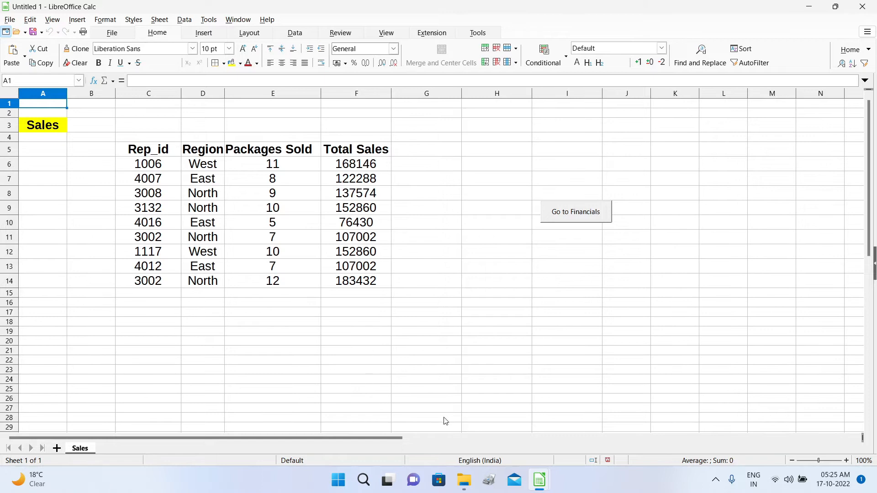
Switch to Untitled 1.ods and open the Sales tab's sheet menu.
{"action": "mouse_move", "coordinate": [542, 485]}
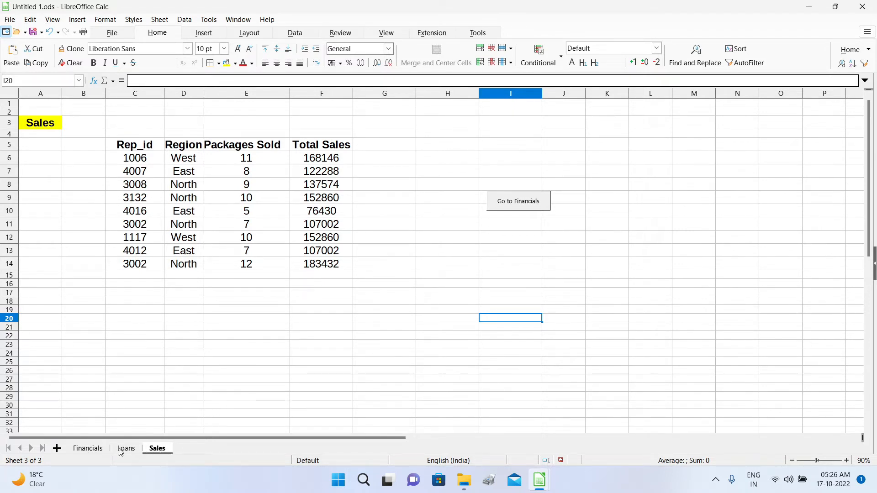
{"action": "right_click", "coordinate": [161, 452]}
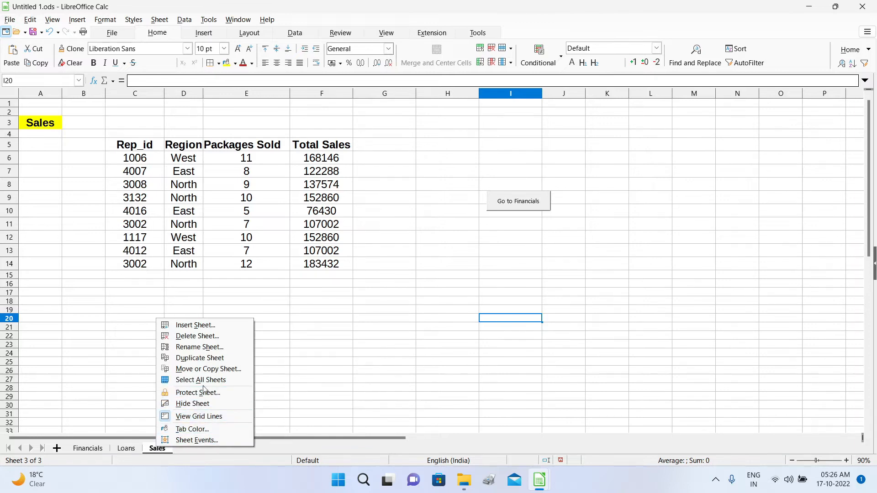
Check the Move/Copy Sheet destination list, then switch to warehouse.ods.
{"action": "left_click", "coordinate": [213, 370]}
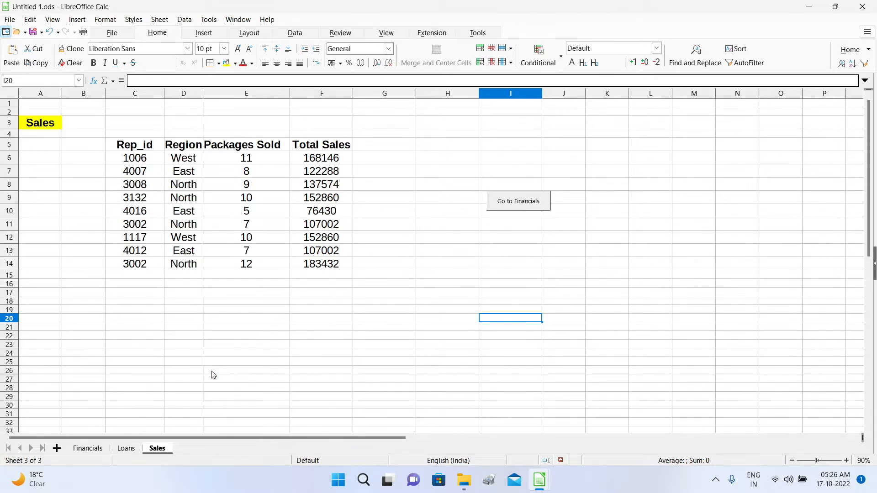
{"action": "left_click", "coordinate": [443, 146]}
{"action": "left_click", "coordinate": [471, 187]}
{"action": "mouse_move", "coordinate": [540, 484]}
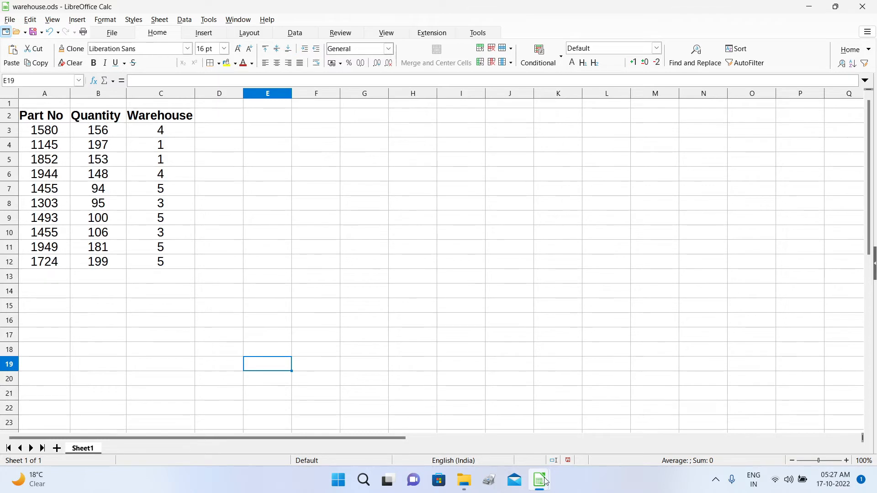
Copy Sales from Untitled 1.ods into warehouse before Sheet1, then view warehouse.ods.
{"action": "mouse_move", "coordinate": [541, 483]}
{"action": "left_click", "coordinate": [414, 427]}
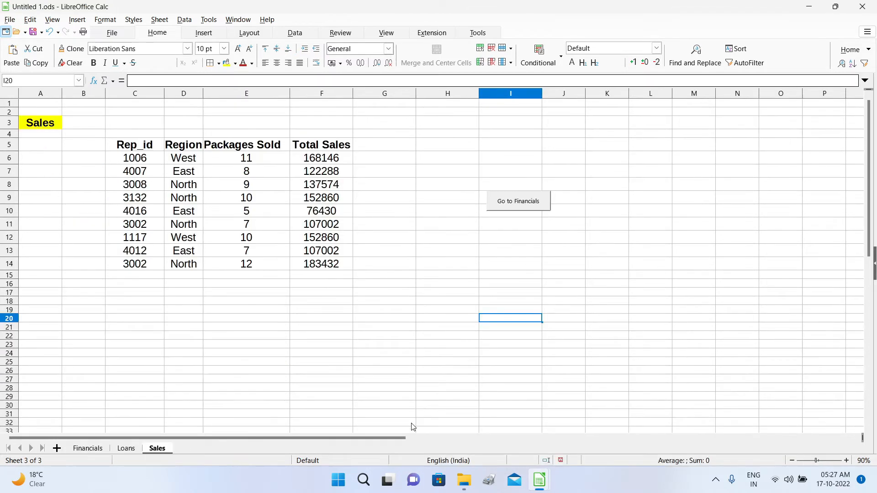
{"action": "right_click", "coordinate": [156, 450]}
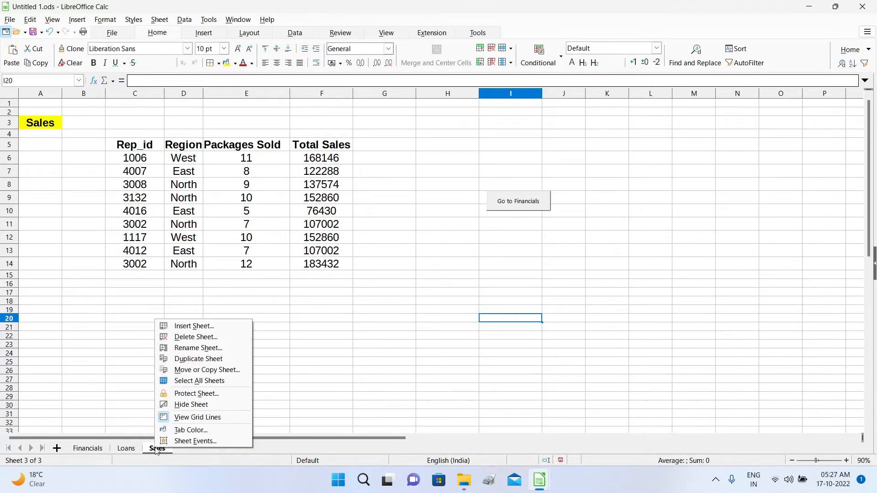
{"action": "left_click", "coordinate": [212, 377]}
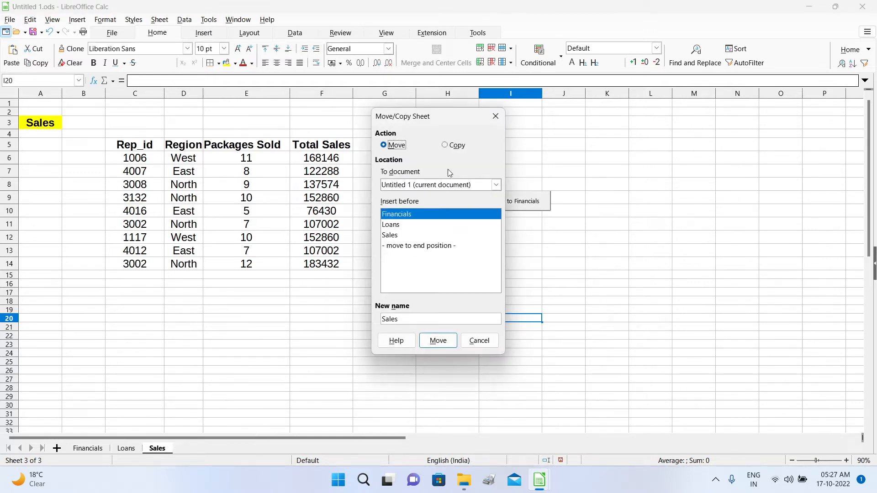
{"action": "left_click", "coordinate": [449, 148]}
{"action": "left_click", "coordinate": [496, 185]}
{"action": "left_click", "coordinate": [428, 205]}
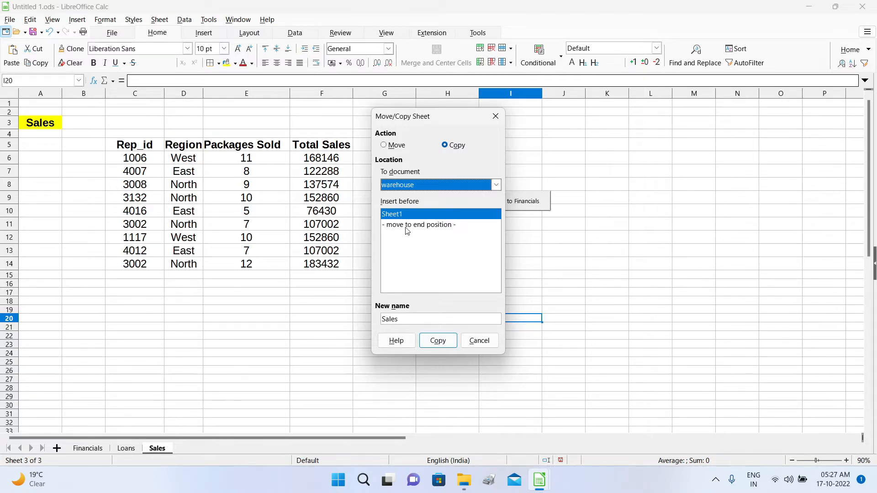
{"action": "left_click", "coordinate": [438, 340]}
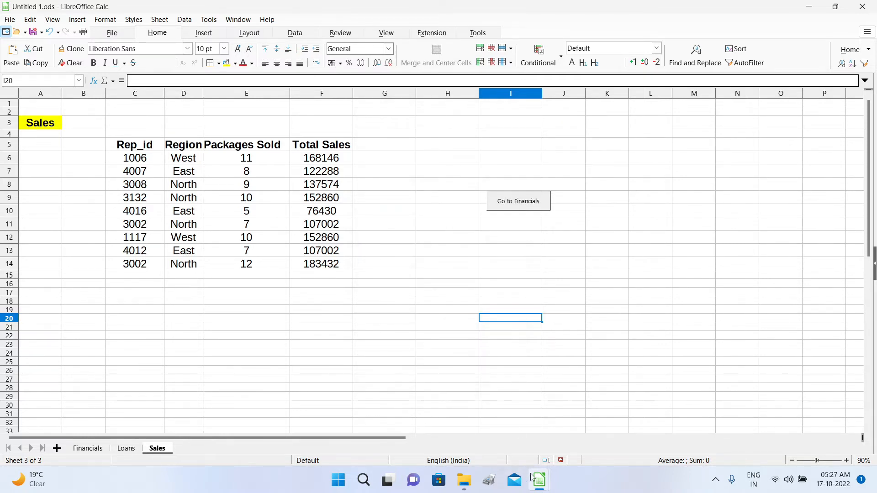
{"action": "mouse_move", "coordinate": [539, 479]}
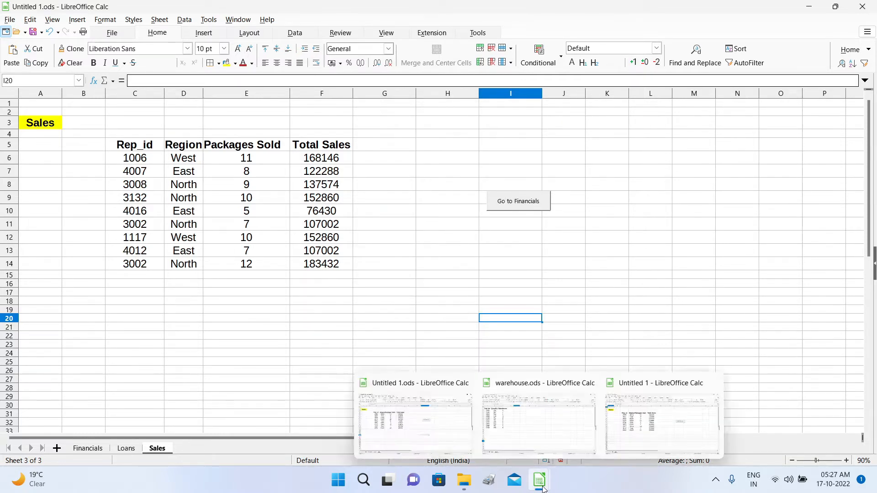
{"action": "left_click", "coordinate": [541, 420]}
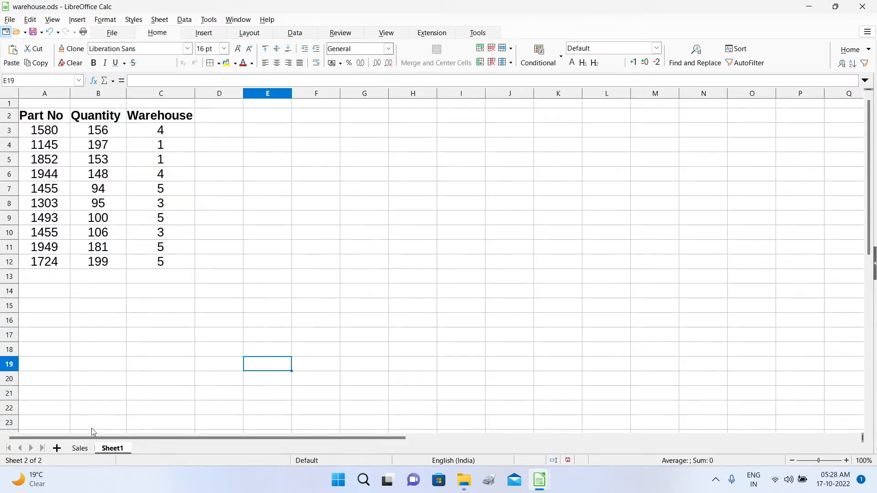
Delete the copied Sales sheet from warehouse.ods and confirm.
{"action": "left_click", "coordinate": [80, 449]}
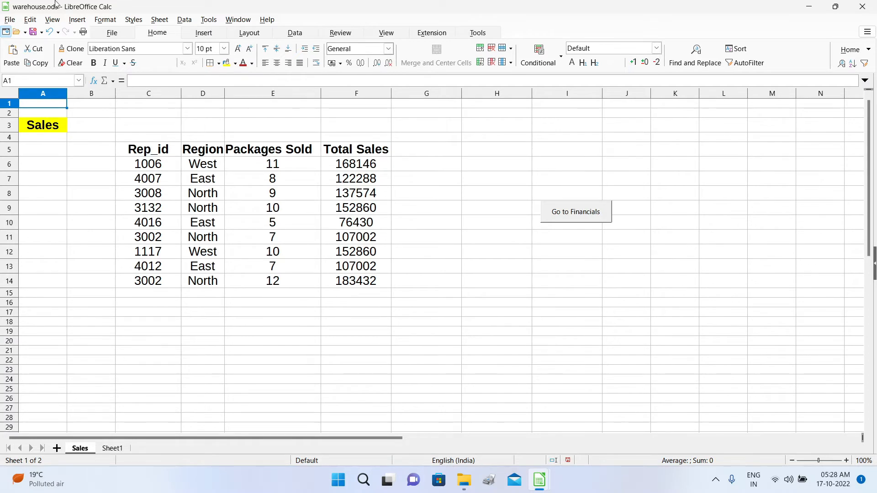
{"action": "right_click", "coordinate": [80, 450]}
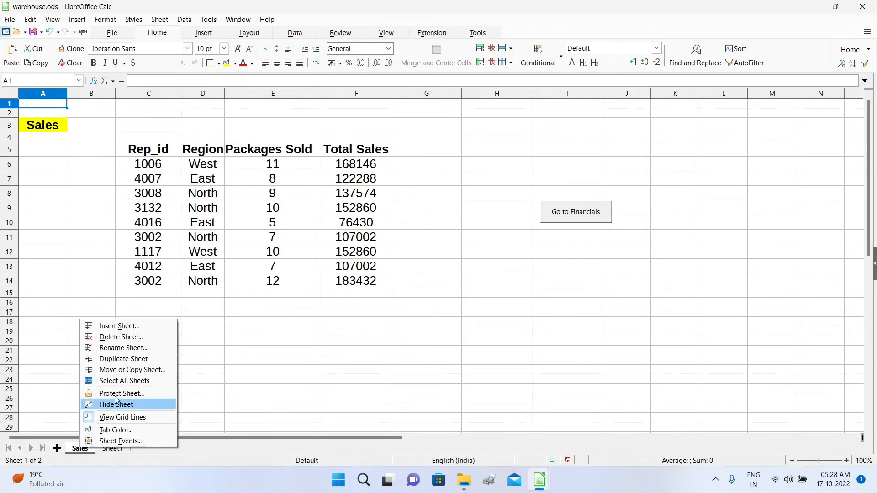
{"action": "left_click", "coordinate": [131, 337]}
{"action": "key", "text": "Return"}
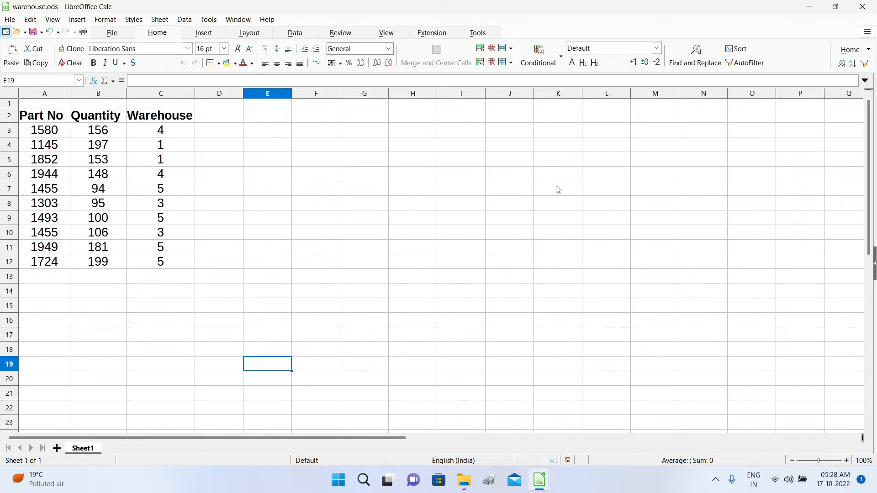
Move the Sales sheet from Untitled 1.ods into warehouse, ahead of Sheet1.
{"action": "left_click", "coordinate": [809, 10]}
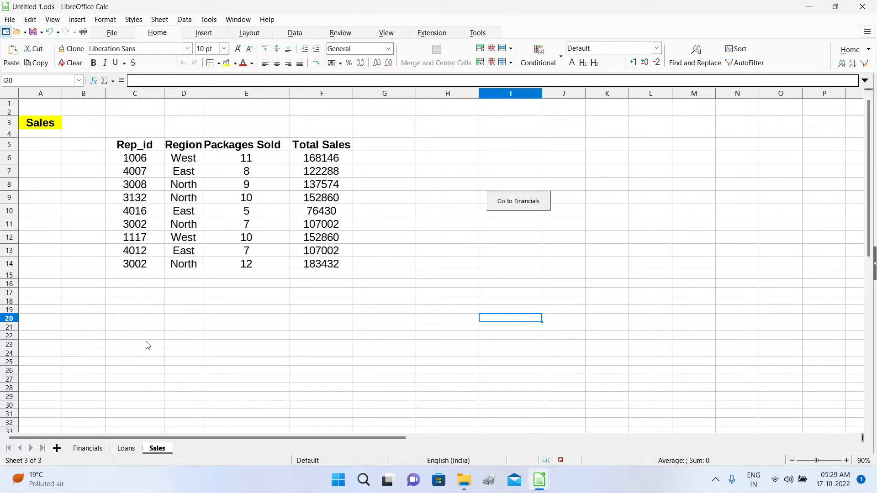
{"action": "right_click", "coordinate": [160, 451]}
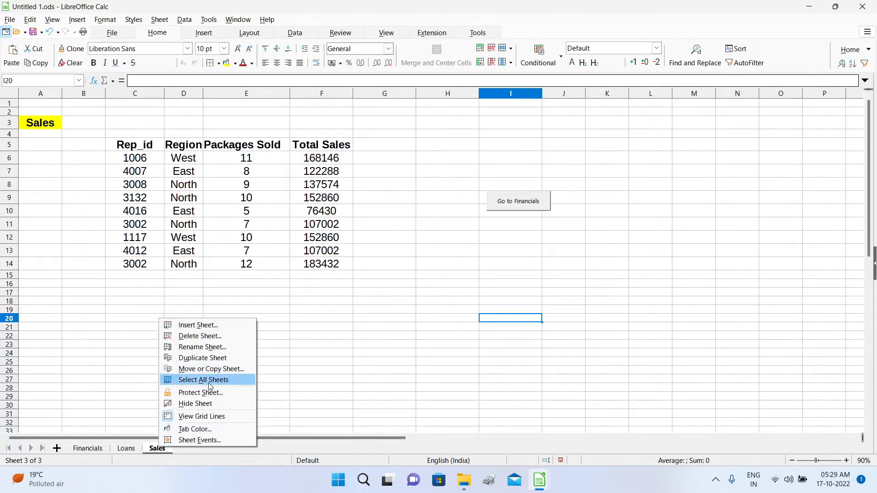
{"action": "left_click", "coordinate": [211, 369]}
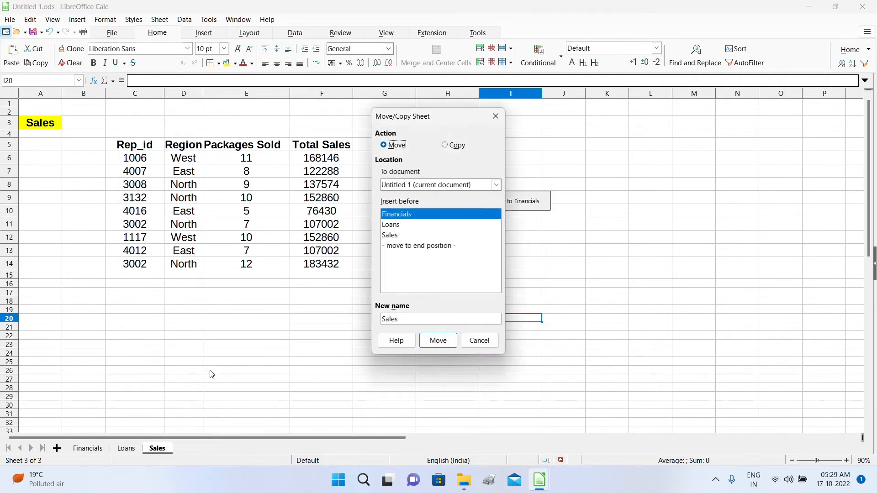
{"action": "left_click", "coordinate": [444, 145]}
{"action": "left_click", "coordinate": [384, 145]}
{"action": "left_click", "coordinate": [496, 186]}
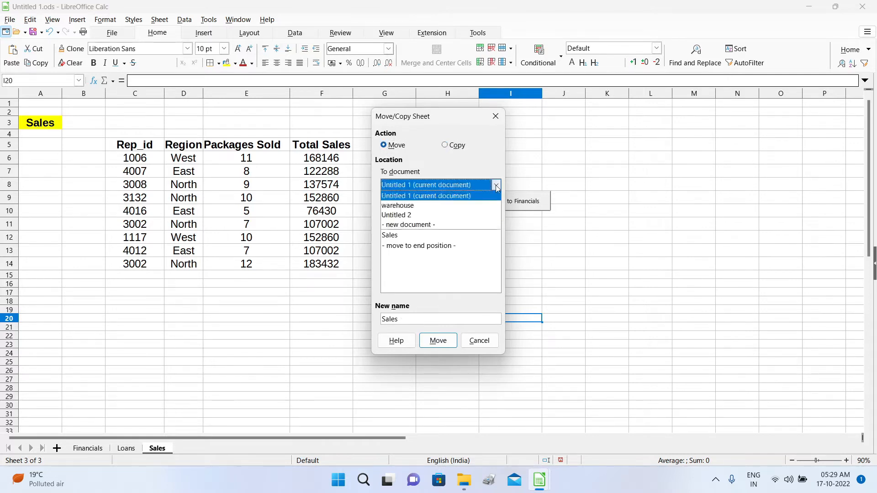
{"action": "left_click", "coordinate": [418, 207]}
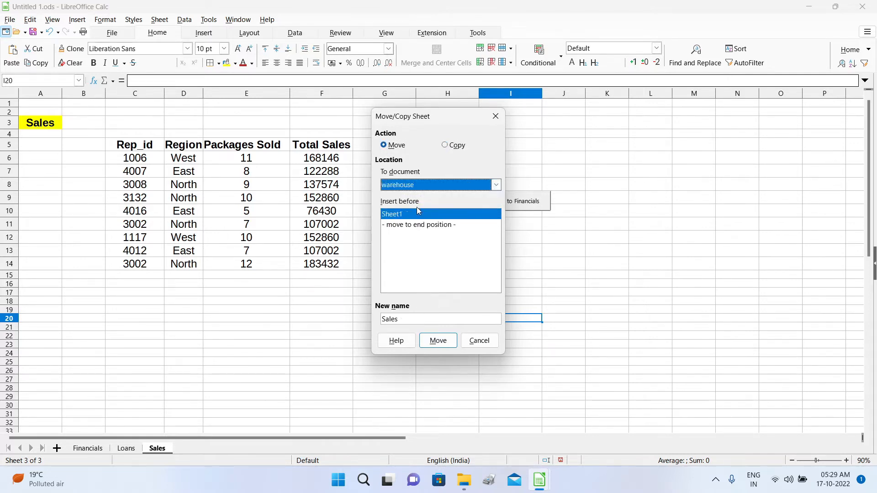
{"action": "left_click", "coordinate": [438, 340]}
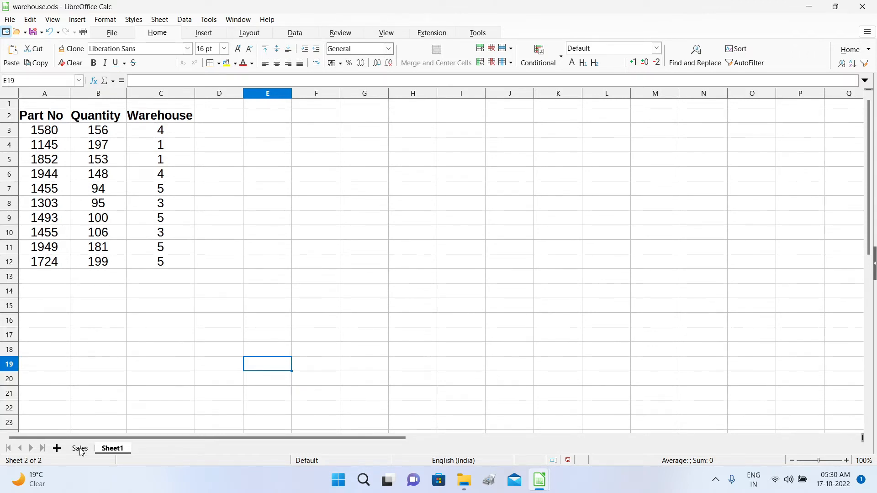
{"action": "left_click", "coordinate": [809, 12]}
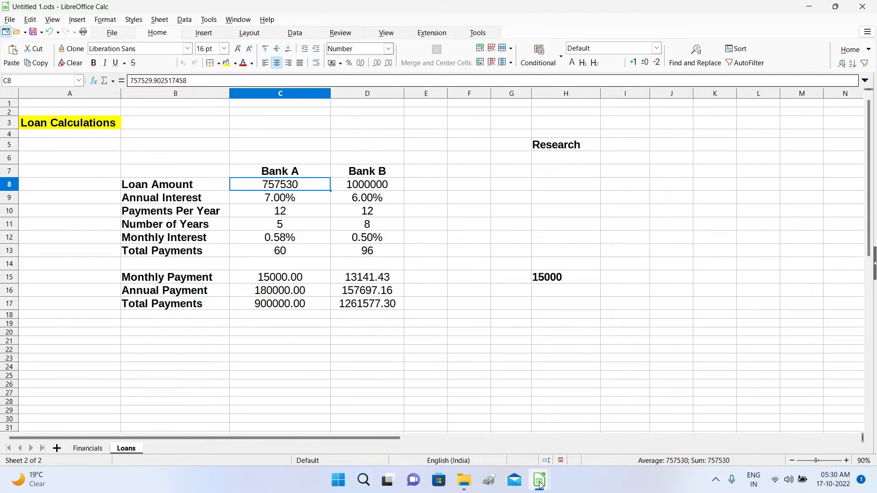
Return to warehouse.ods and select its Sales sheet.
{"action": "mouse_move", "coordinate": [540, 484]}
{"action": "left_click", "coordinate": [526, 380]}
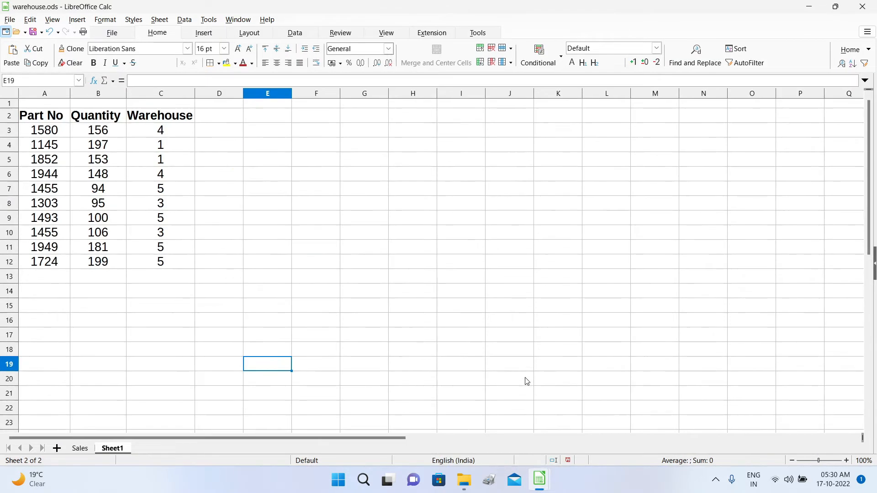
{"action": "left_click", "coordinate": [80, 449]}
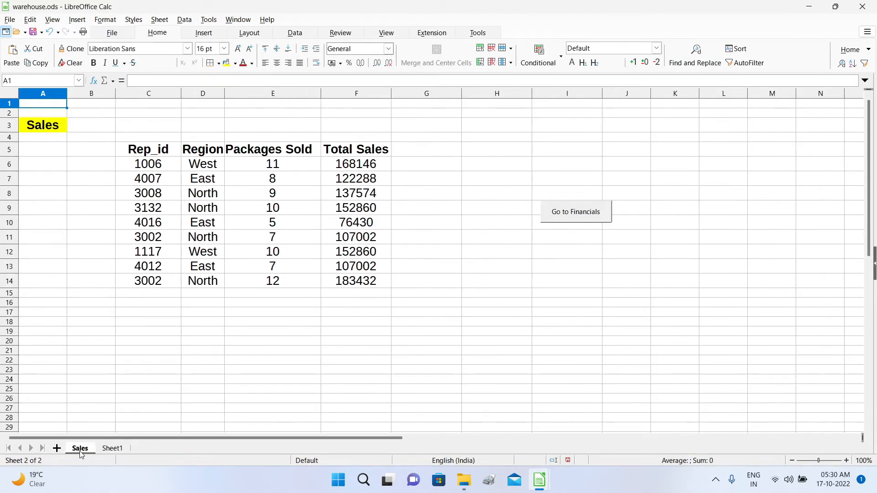
{"action": "right_click", "coordinate": [79, 451]}
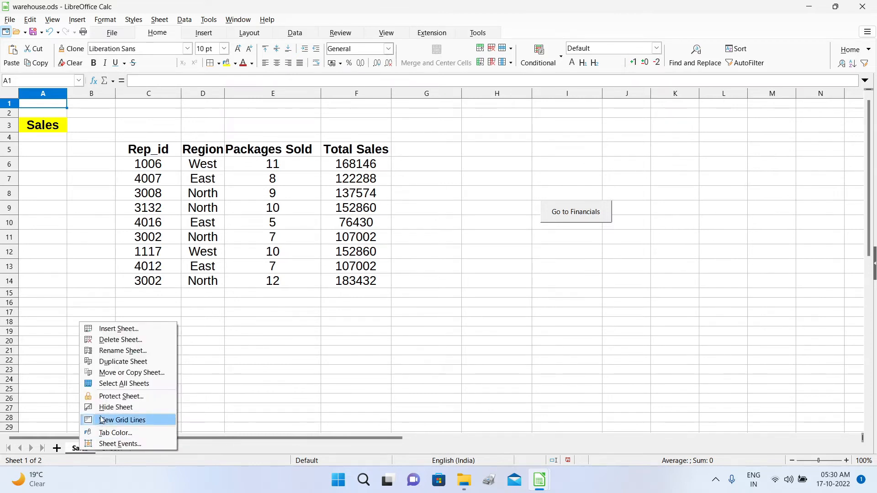
Move the Sales sheet to the end of Untitled 1, after Financials and Loans.
{"action": "left_click", "coordinate": [131, 373]}
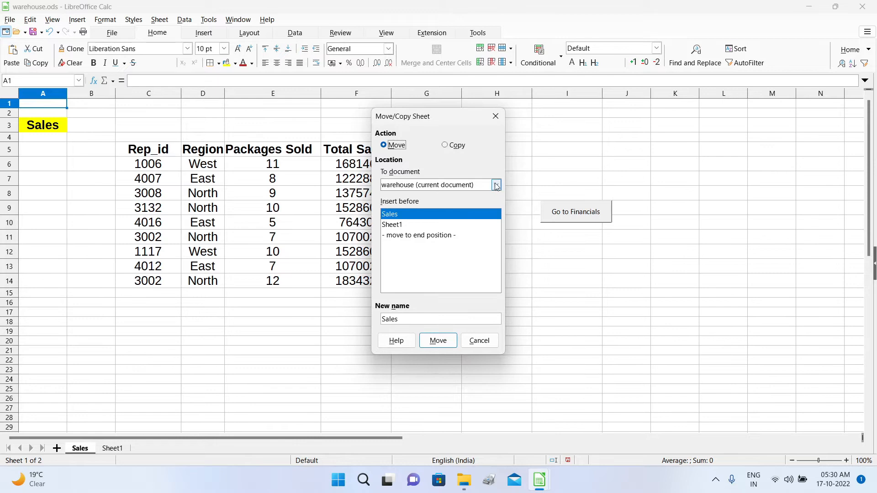
{"action": "left_click", "coordinate": [496, 184]}
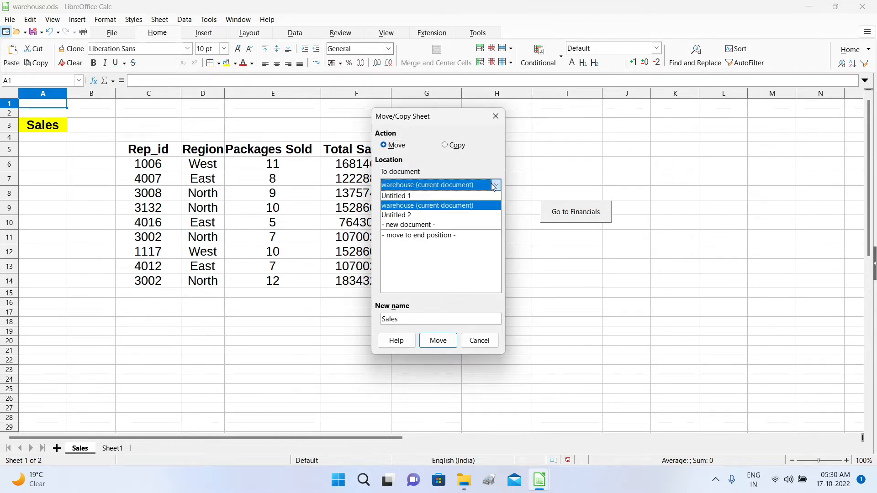
{"action": "left_click", "coordinate": [430, 196]}
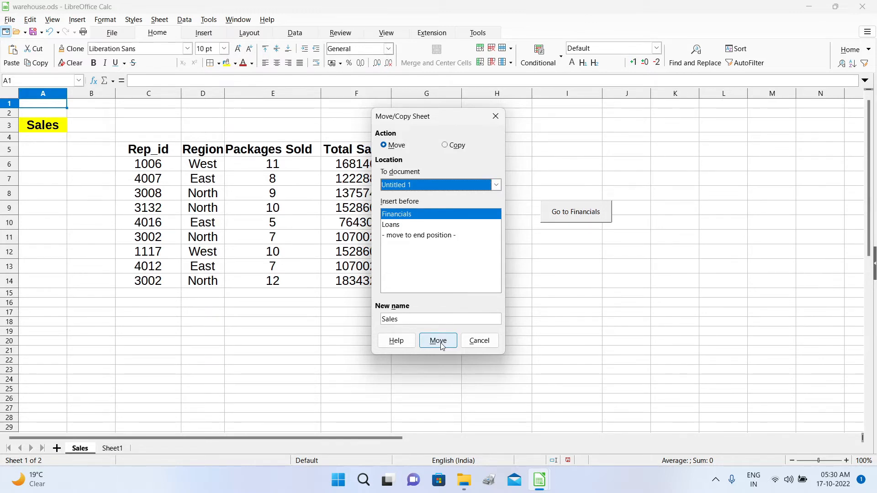
{"action": "left_click", "coordinate": [417, 236]}
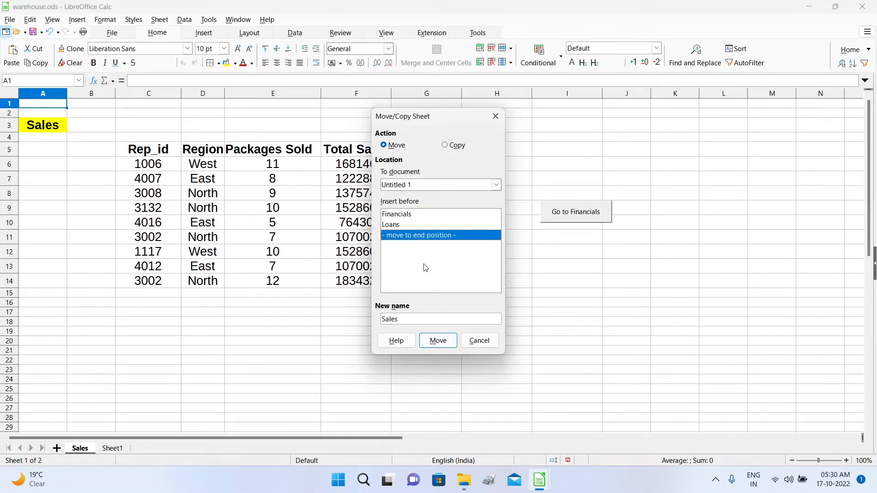
{"action": "left_click", "coordinate": [438, 341]}
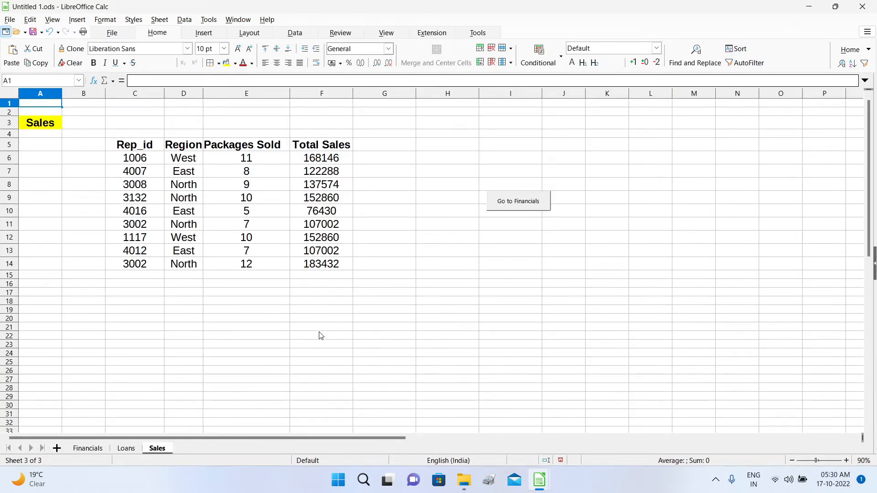
{"action": "right_click", "coordinate": [168, 449]}
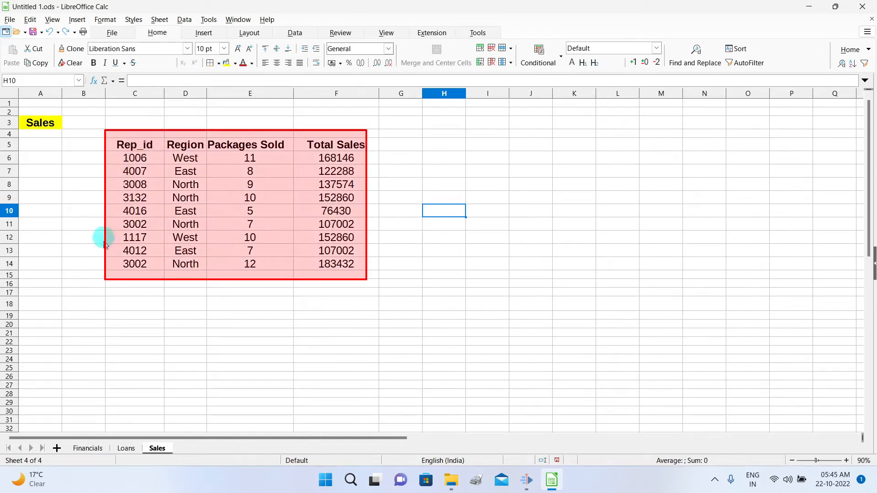
{"action": "left_click", "coordinate": [254, 197]}
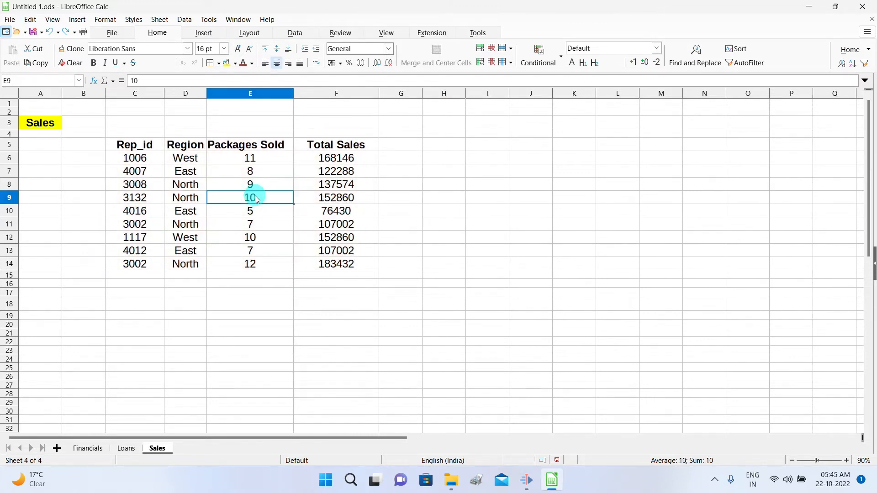
Sort the Sales table by Total Sales in descending order.
{"action": "left_click", "coordinate": [743, 54]}
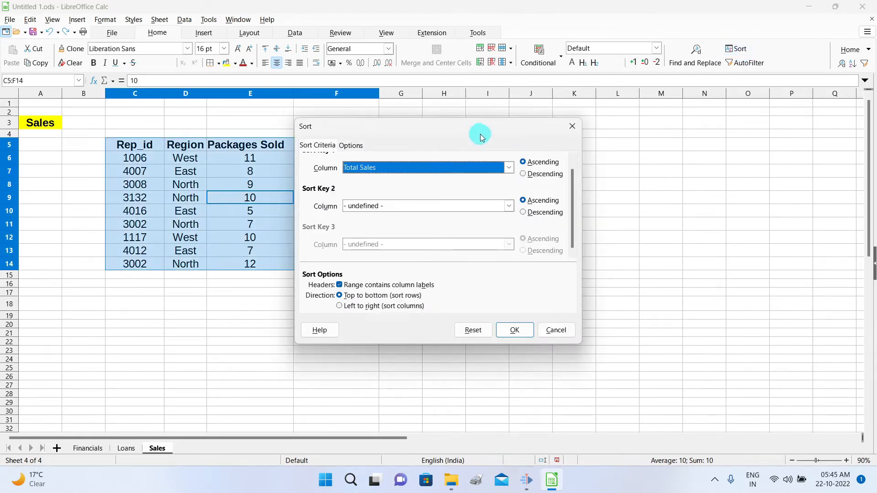
{"action": "left_click_drag", "start_coordinate": [481, 132], "coordinate": [587, 120]}
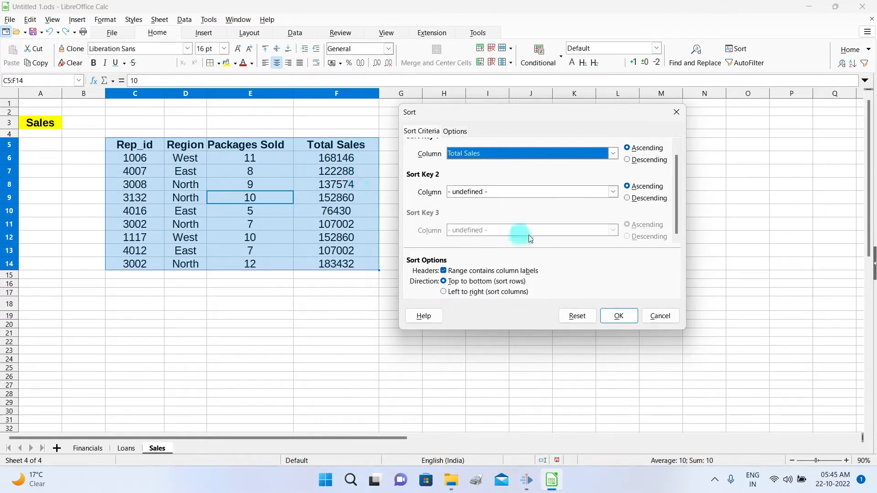
{"action": "left_click_drag", "start_coordinate": [503, 115], "coordinate": [535, 114]}
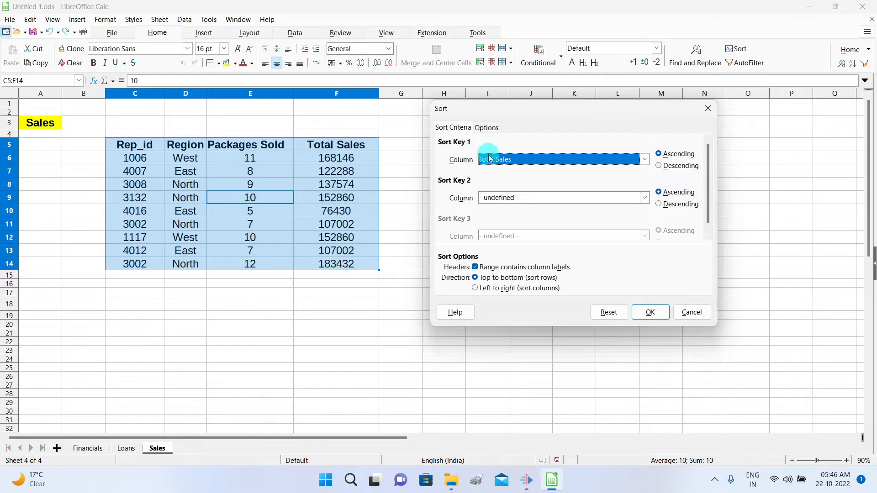
{"action": "left_click", "coordinate": [645, 159]}
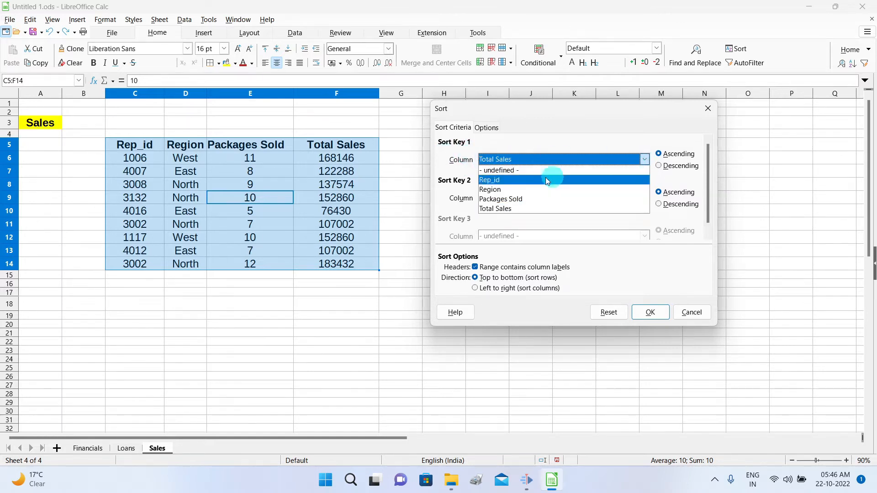
{"action": "left_click", "coordinate": [525, 209]}
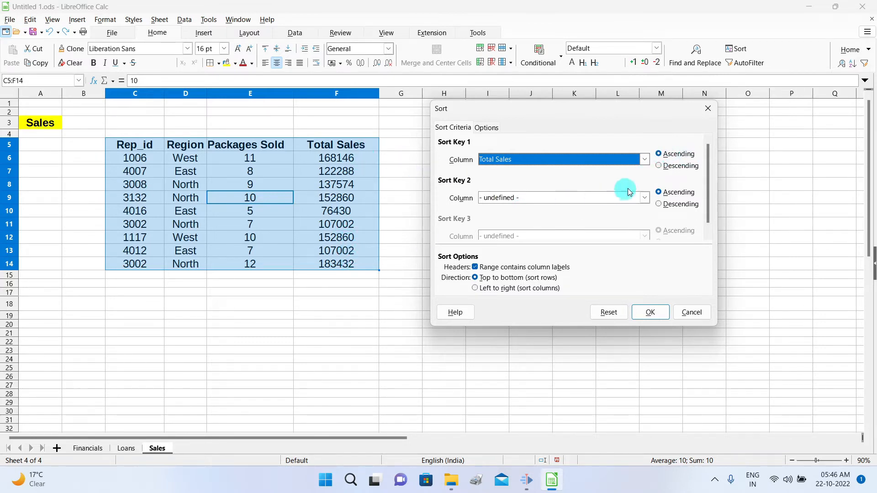
{"action": "left_click", "coordinate": [658, 166]}
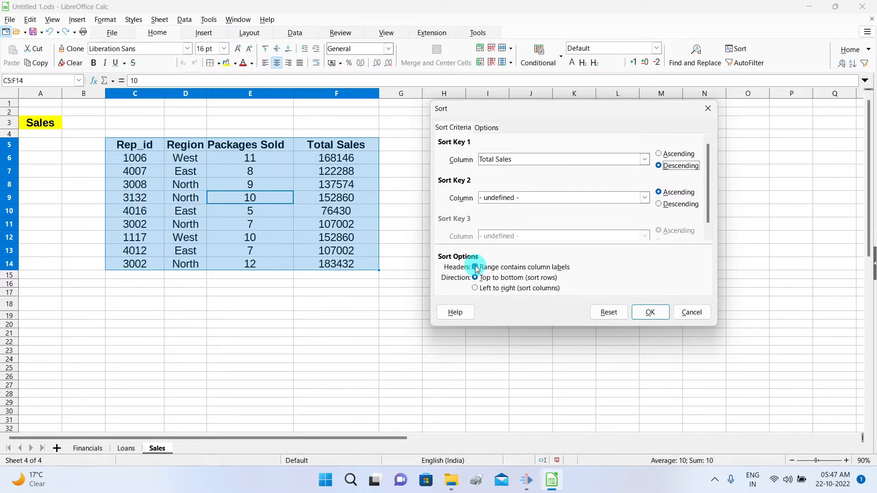
{"action": "left_click", "coordinate": [650, 313]}
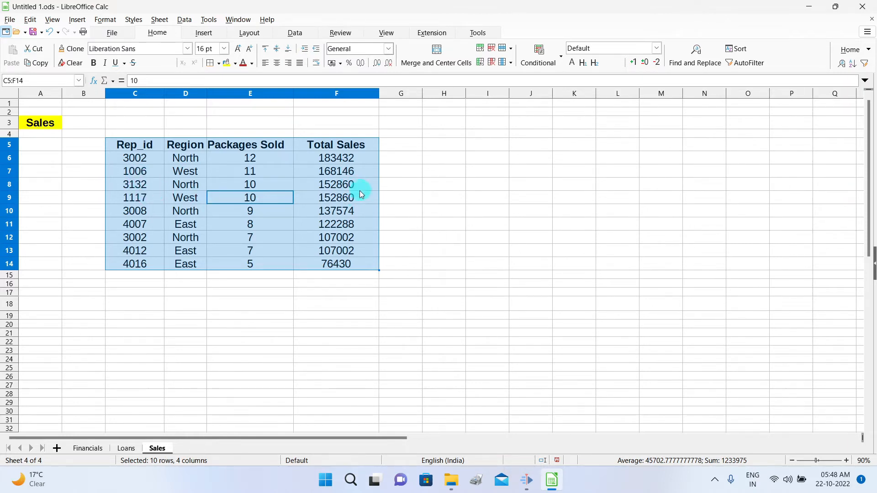
{"action": "left_click", "coordinate": [264, 197]}
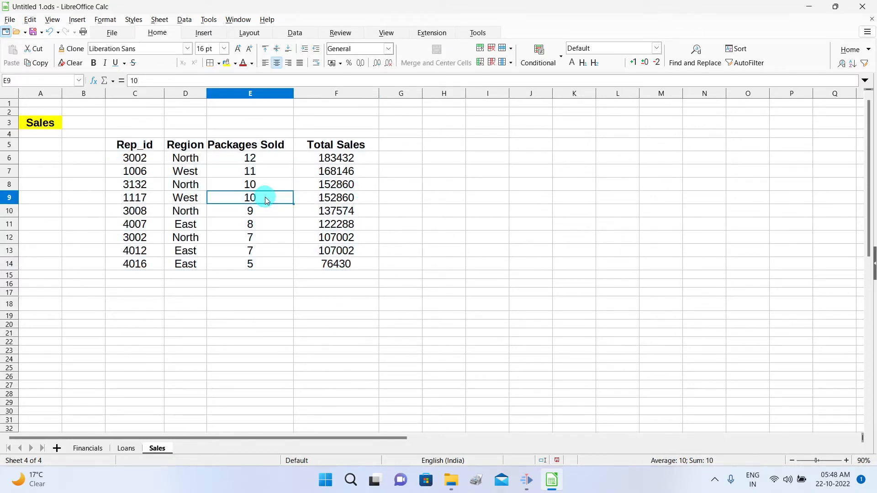
Re-sort with Region descending as the second key after Total Sales.
{"action": "left_click", "coordinate": [735, 49]}
{"action": "left_click_drag", "start_coordinate": [469, 124], "coordinate": [638, 100]}
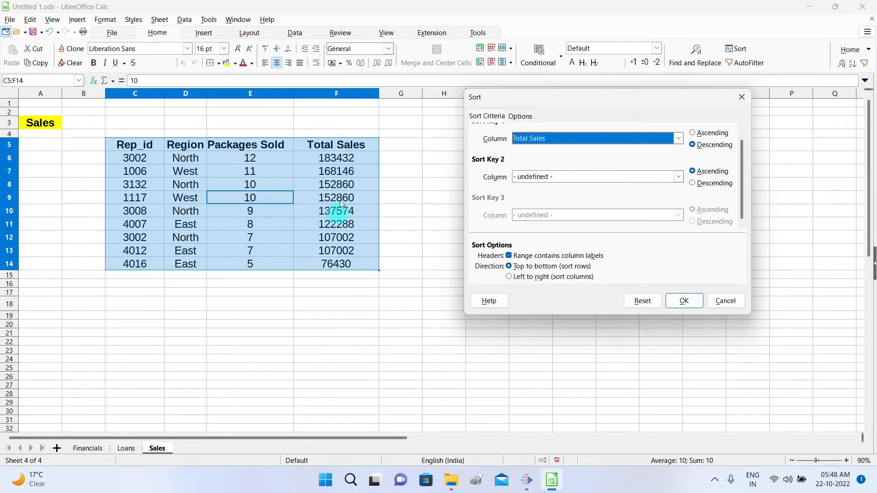
{"action": "left_click", "coordinate": [679, 177]}
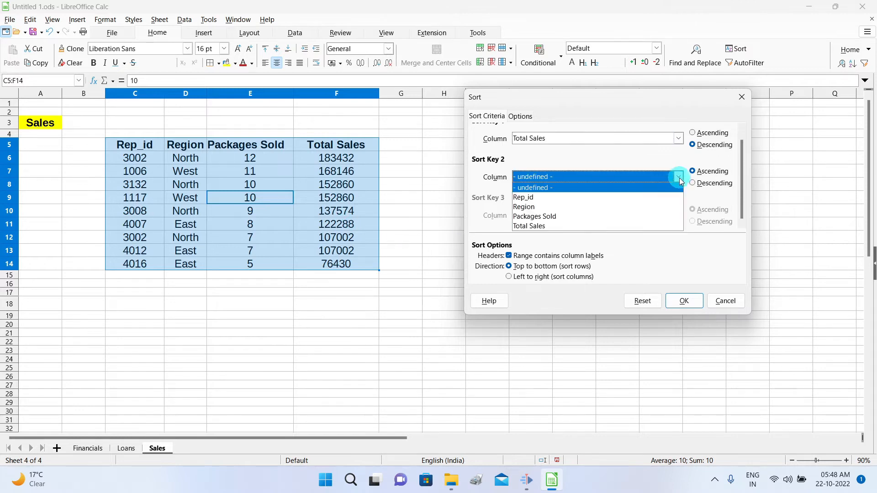
{"action": "left_click", "coordinate": [601, 207]}
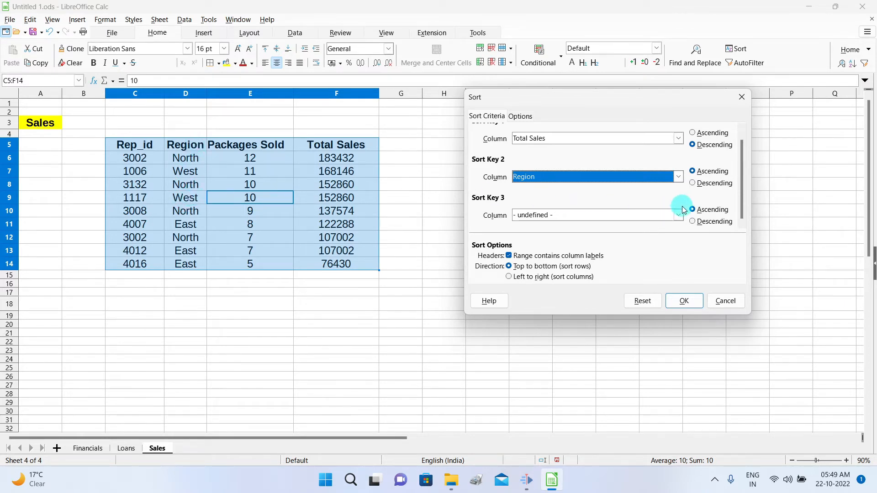
{"action": "left_click", "coordinate": [692, 182]}
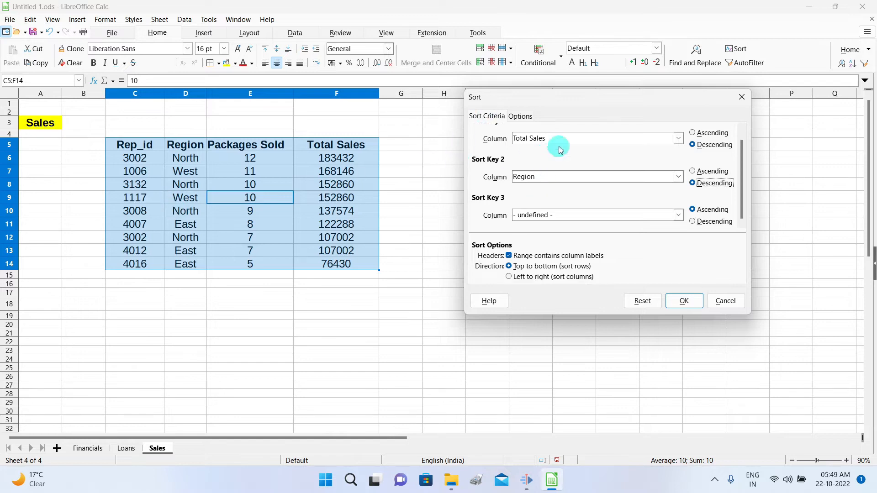
{"action": "left_click", "coordinate": [685, 302]}
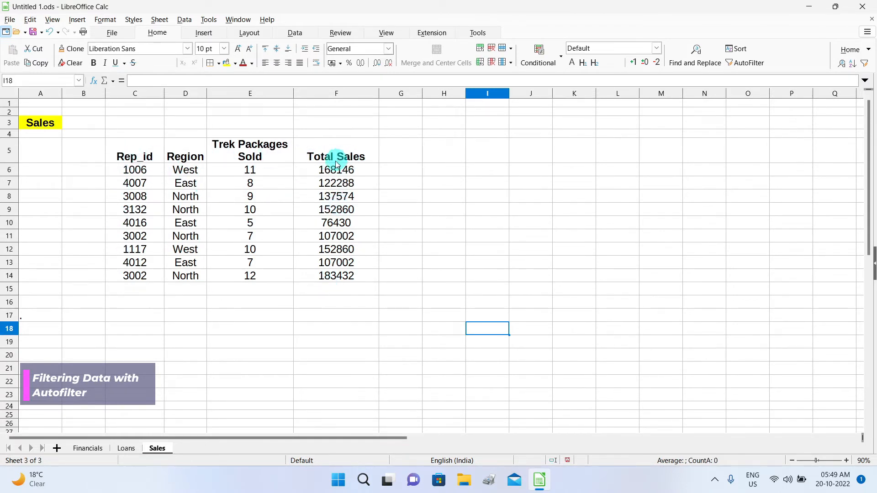
Enable AutoFilter on the Rep_id, Region, Packages Sold and Total Sales headers.
{"action": "left_click", "coordinate": [268, 211]}
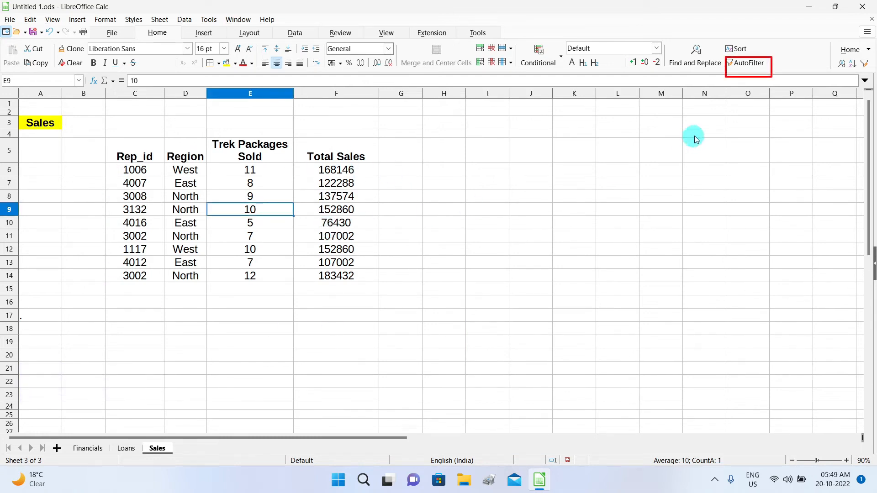
{"action": "left_click", "coordinate": [749, 67]}
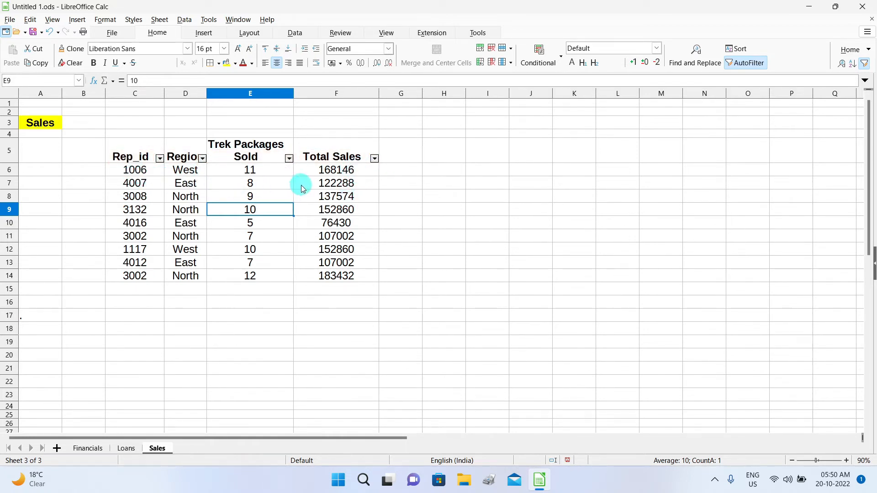
Filter the Region column to show only West rows.
{"action": "left_click", "coordinate": [202, 160]}
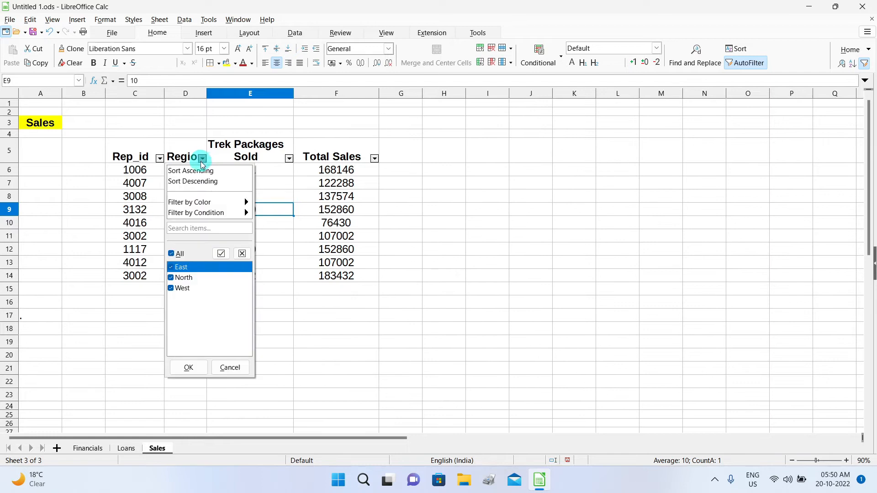
{"action": "left_click", "coordinate": [172, 254]}
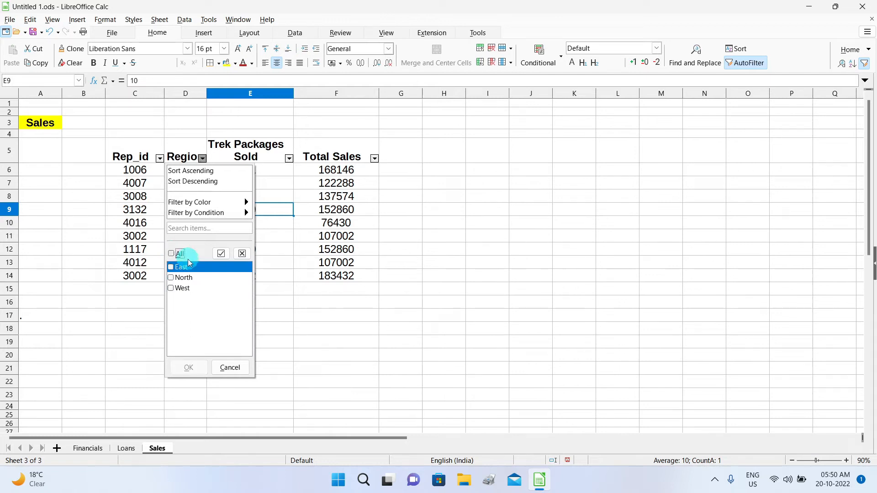
{"action": "left_click", "coordinate": [171, 288]}
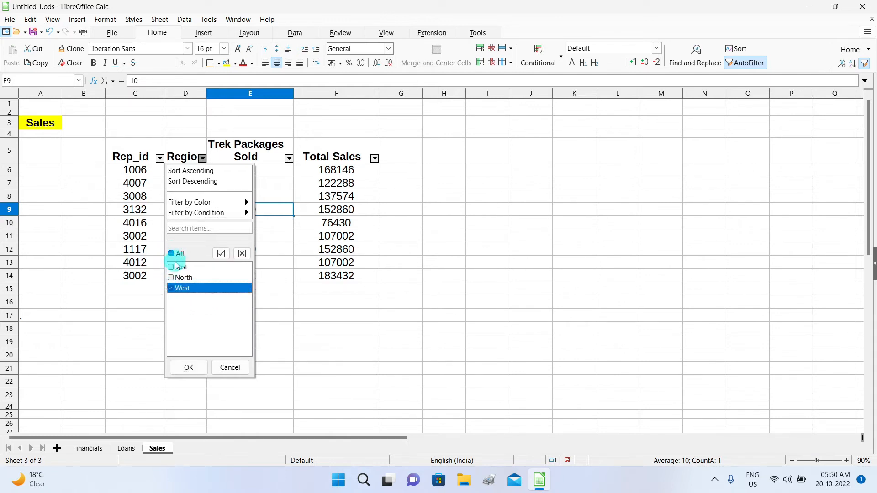
{"action": "left_click", "coordinate": [193, 369]}
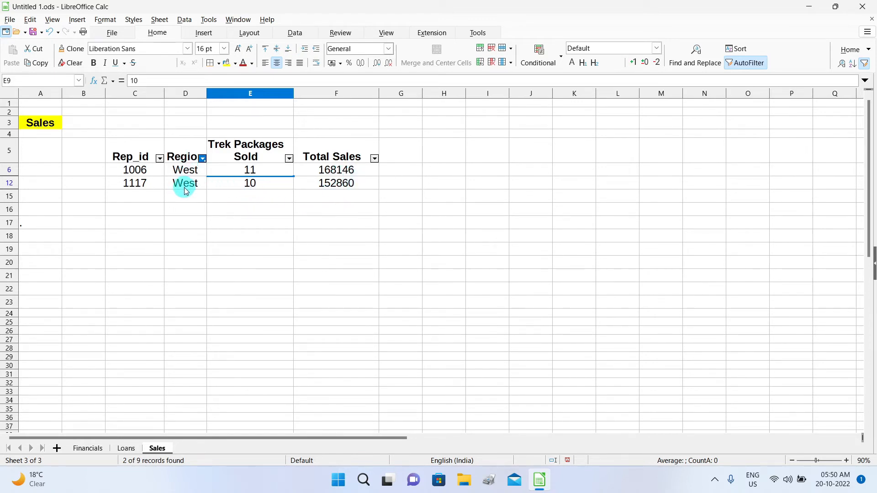
Add East to the Region filter alongside West.
{"action": "left_click", "coordinate": [202, 159]}
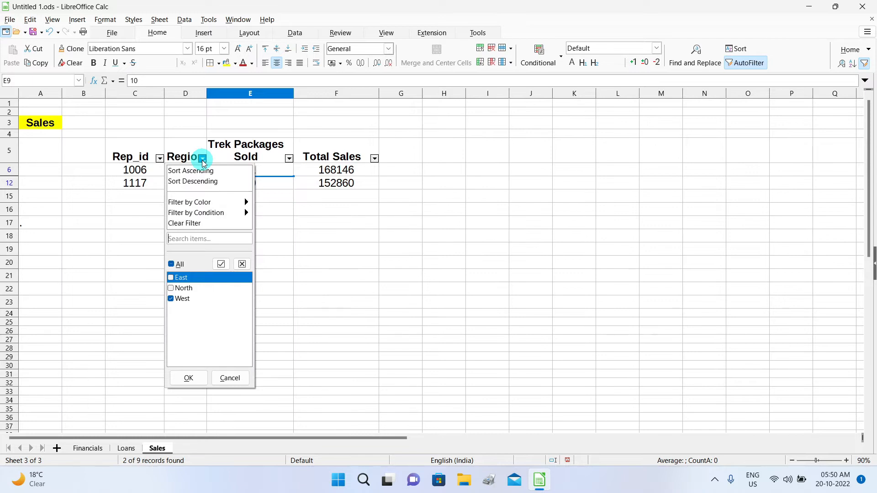
{"action": "left_click", "coordinate": [171, 278]}
{"action": "left_click", "coordinate": [189, 378]}
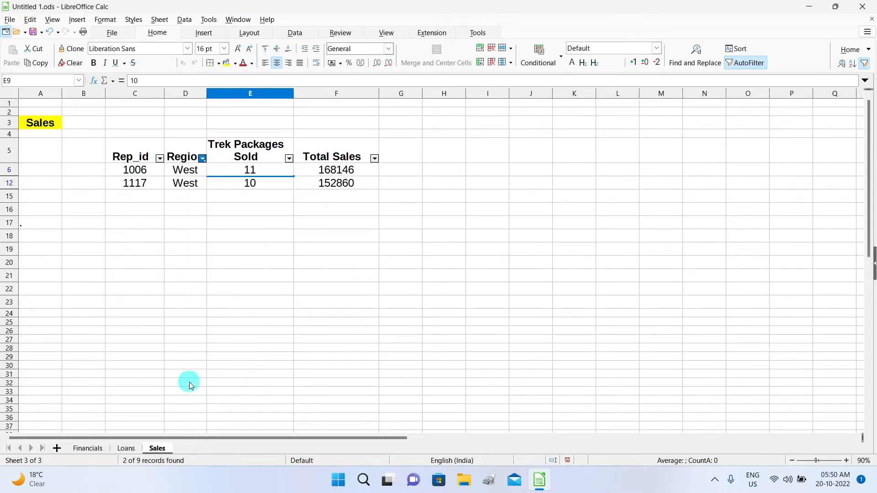
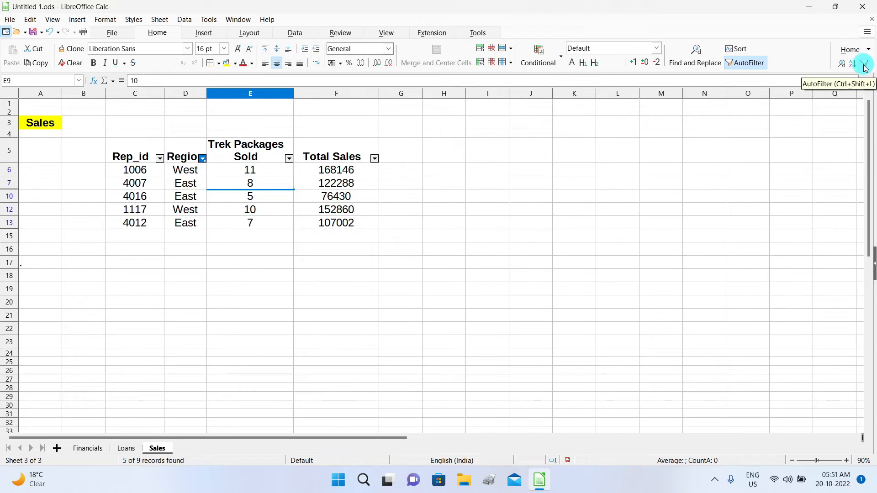
Reset AutoFilter so all nine rows show, then open the Region filter's condition options.
{"action": "left_click", "coordinate": [750, 67]}
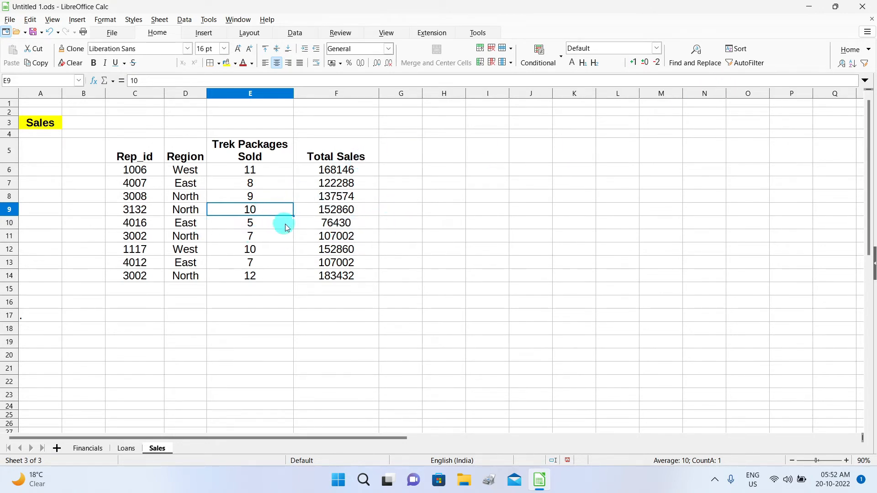
{"action": "left_click", "coordinate": [757, 67]}
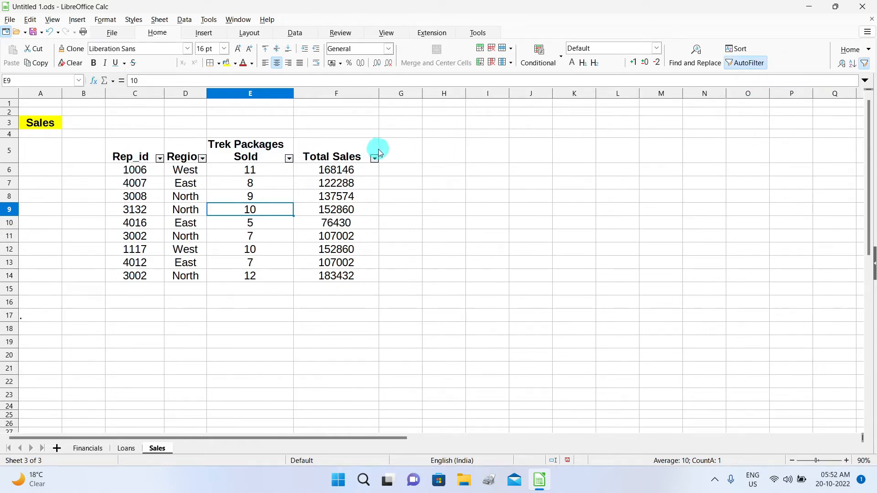
{"action": "left_click", "coordinate": [203, 159]}
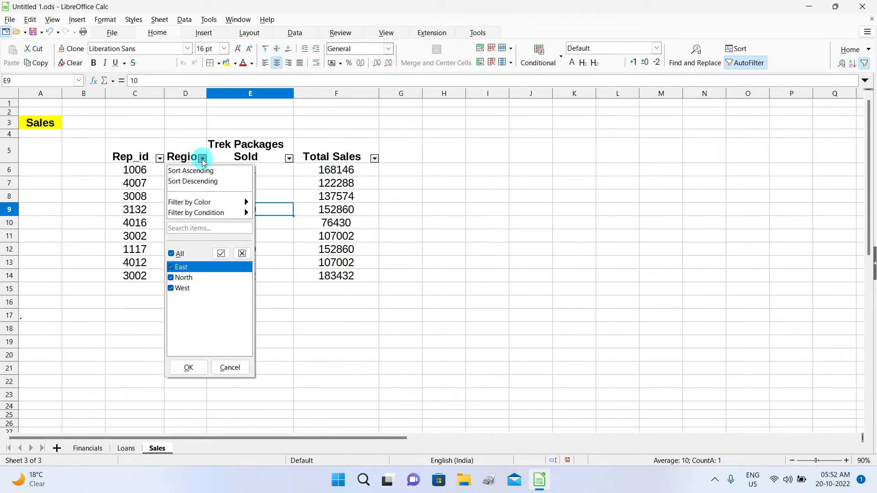
{"action": "mouse_move", "coordinate": [180, 214]}
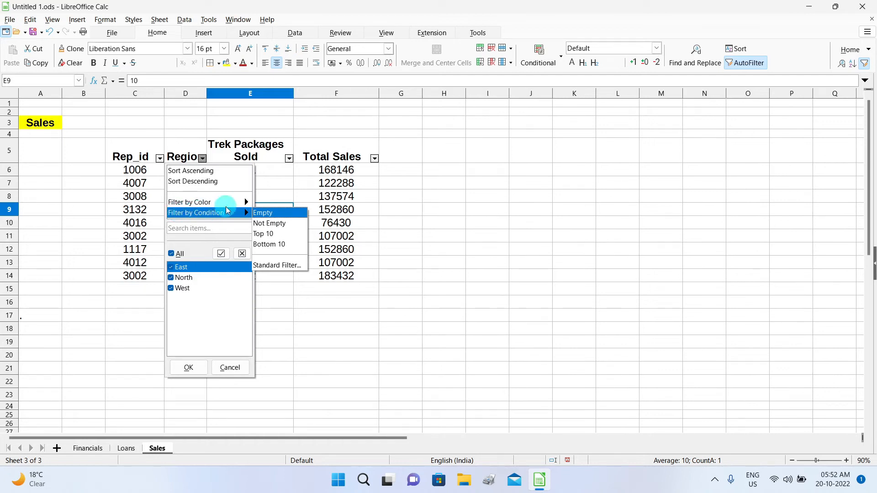
Start a Standard Filter with the condition Region = North.
{"action": "left_click", "coordinate": [273, 266]}
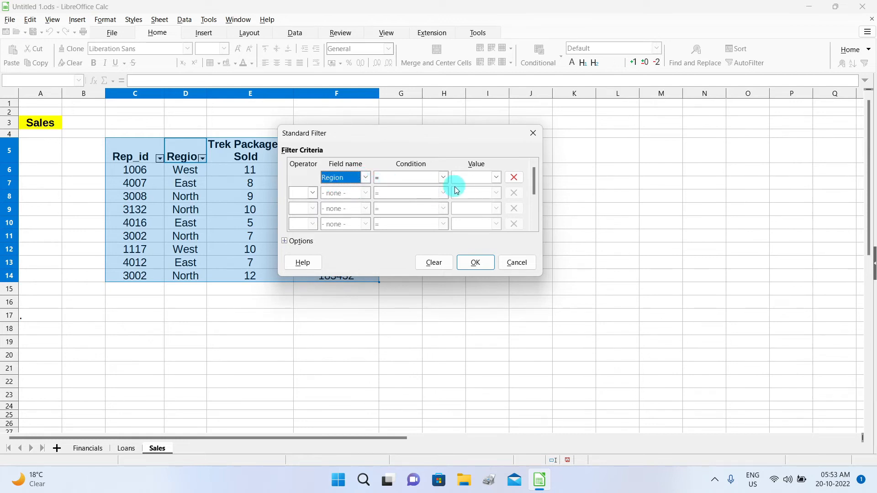
{"action": "left_click", "coordinate": [497, 179]}
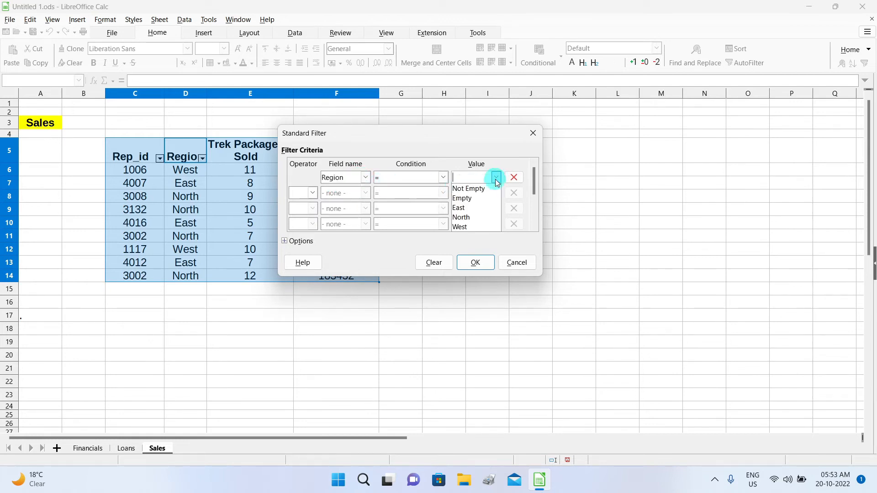
{"action": "left_click", "coordinate": [481, 217]}
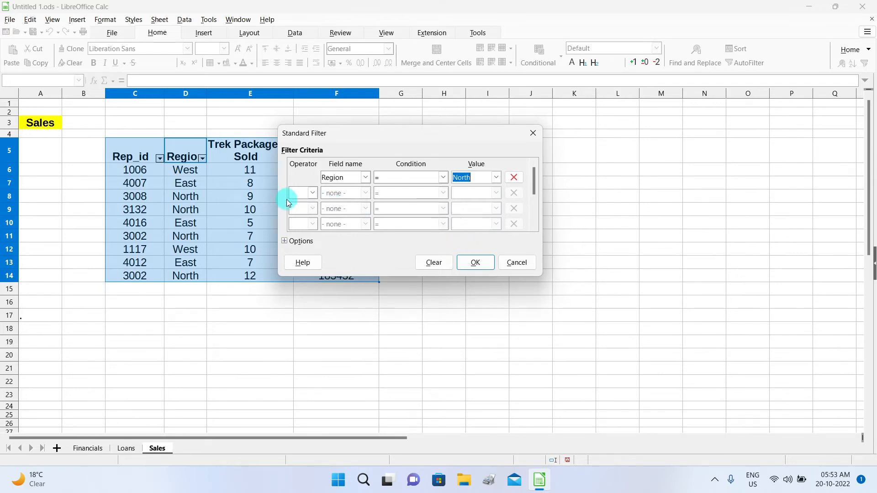
Add an AND condition of Total Sales >= 120000.
{"action": "left_click", "coordinate": [312, 193]}
{"action": "left_click", "coordinate": [305, 204]}
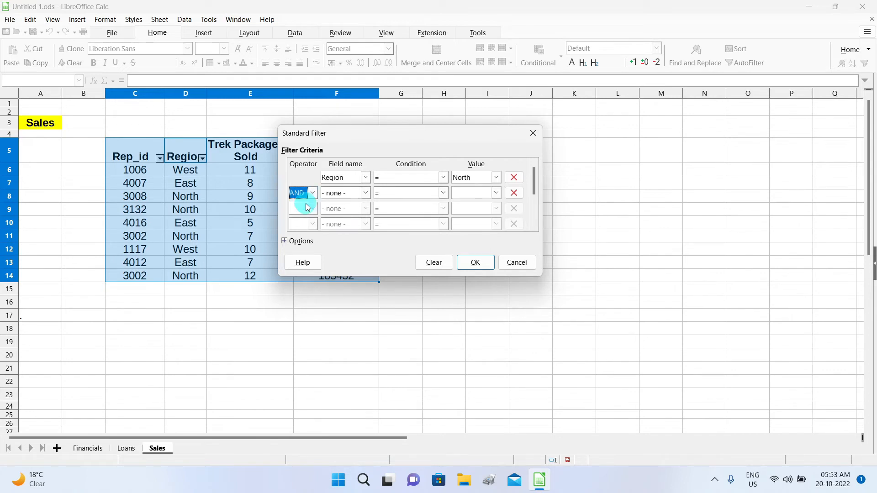
{"action": "left_click", "coordinate": [366, 194]}
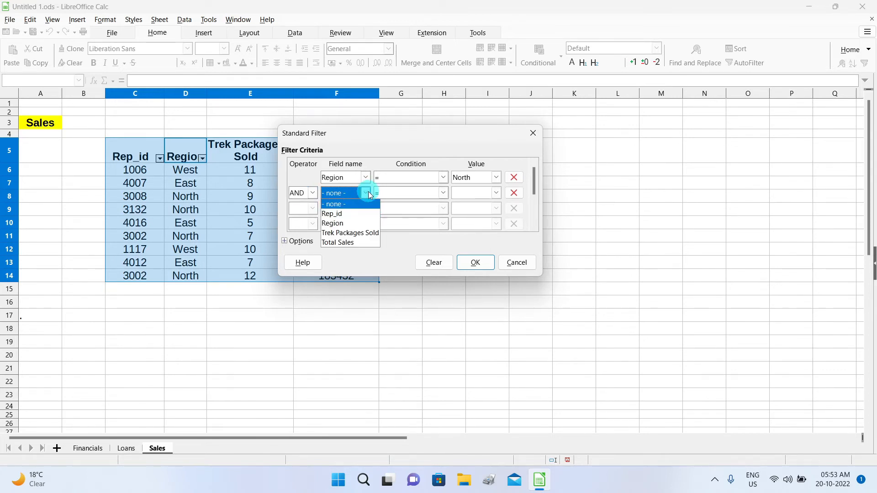
{"action": "left_click", "coordinate": [360, 242]}
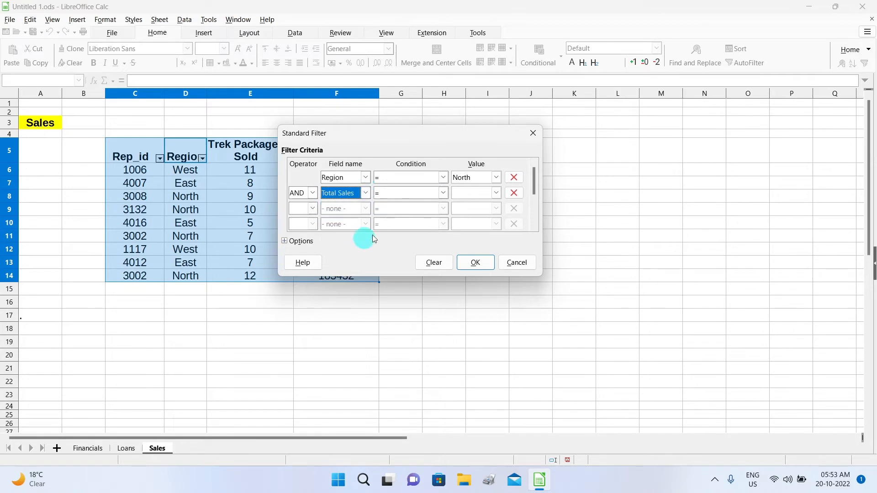
{"action": "left_click", "coordinate": [445, 193]}
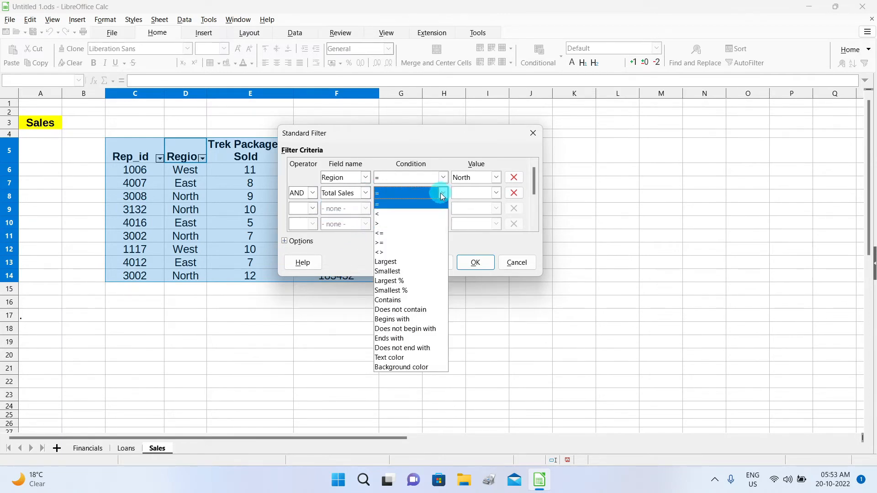
{"action": "left_click", "coordinate": [443, 195]}
{"action": "left_click", "coordinate": [443, 194]}
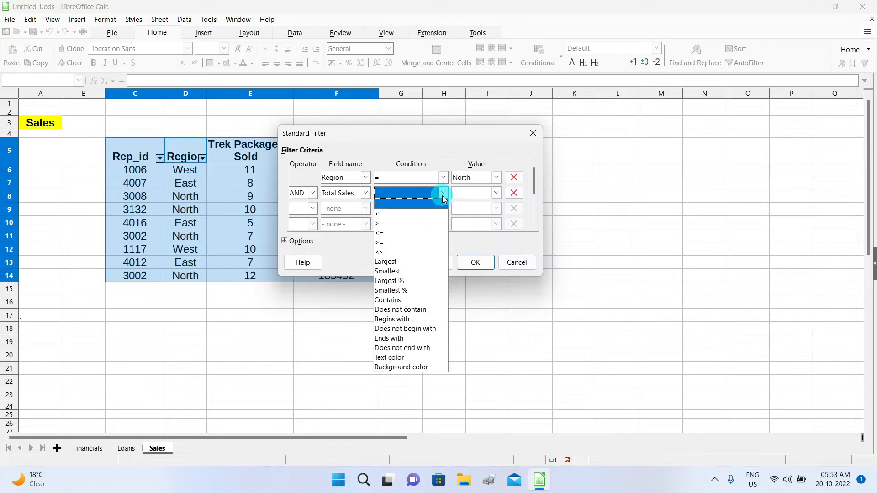
{"action": "left_click", "coordinate": [427, 242]}
{"action": "left_click", "coordinate": [474, 192]}
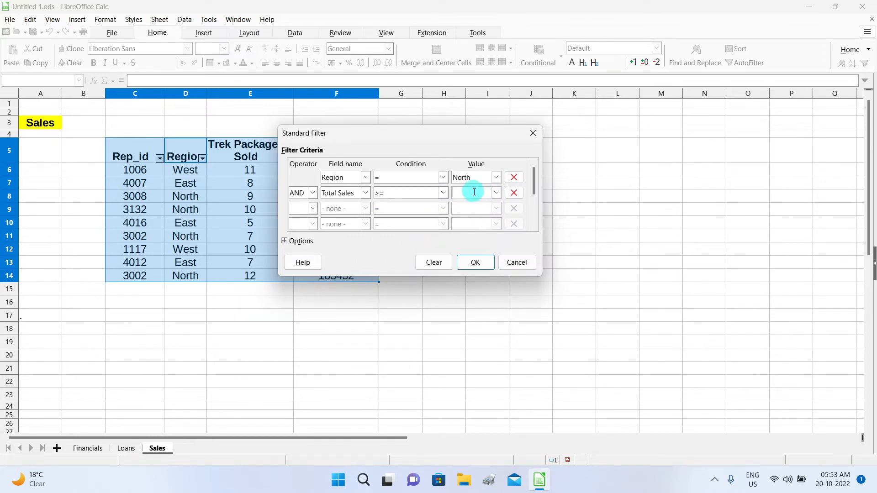
{"action": "type", "text": "120000"}
Add an AND condition of Trek Packages Sold >= 10 and apply the filter.
{"action": "left_click", "coordinate": [313, 208]}
{"action": "left_click", "coordinate": [298, 219]}
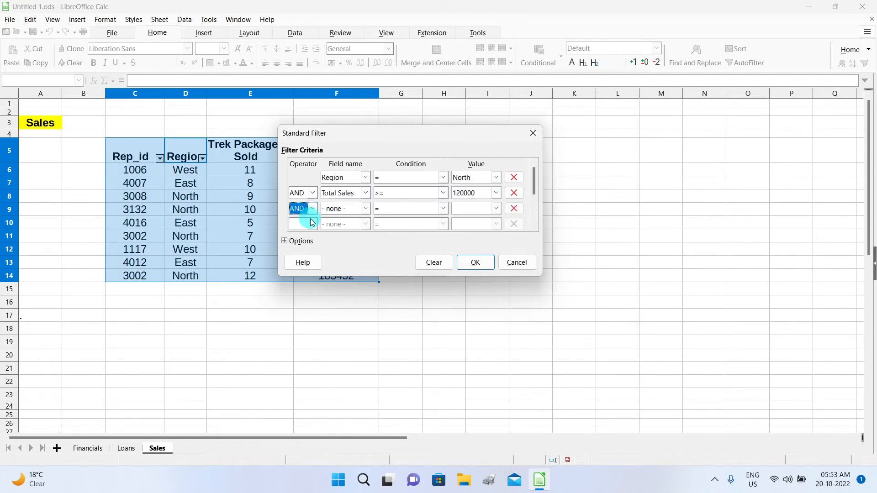
{"action": "left_click", "coordinate": [368, 211]}
{"action": "left_click", "coordinate": [361, 248]}
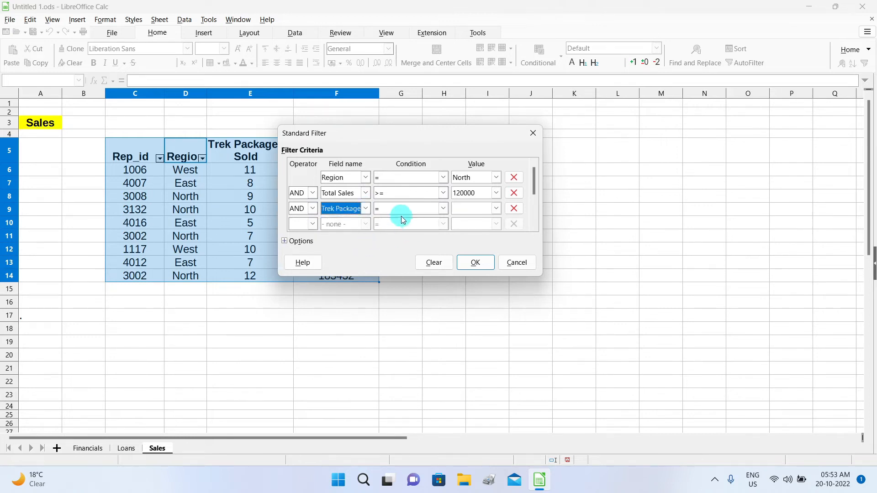
{"action": "left_click", "coordinate": [442, 208]}
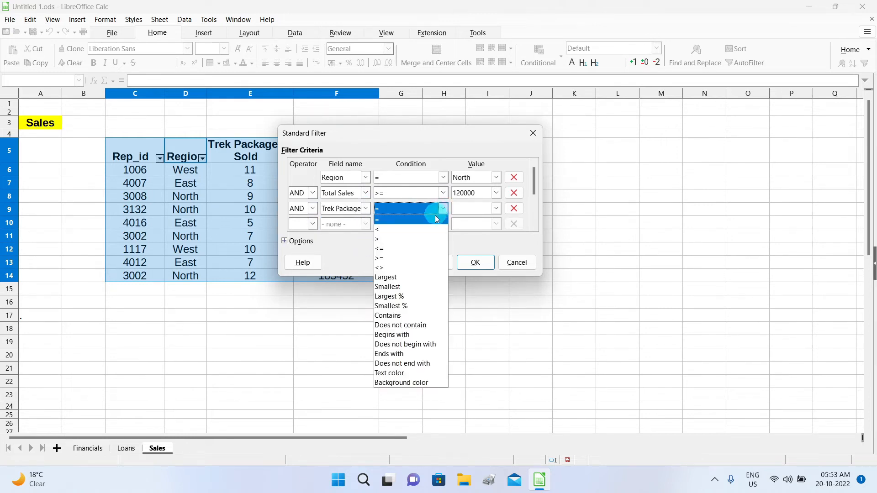
{"action": "left_click", "coordinate": [421, 258]}
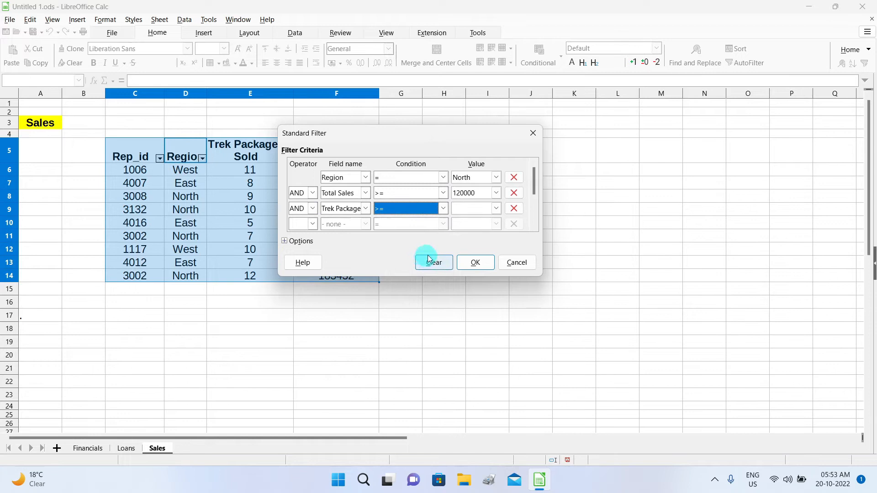
{"action": "left_click", "coordinate": [479, 210]}
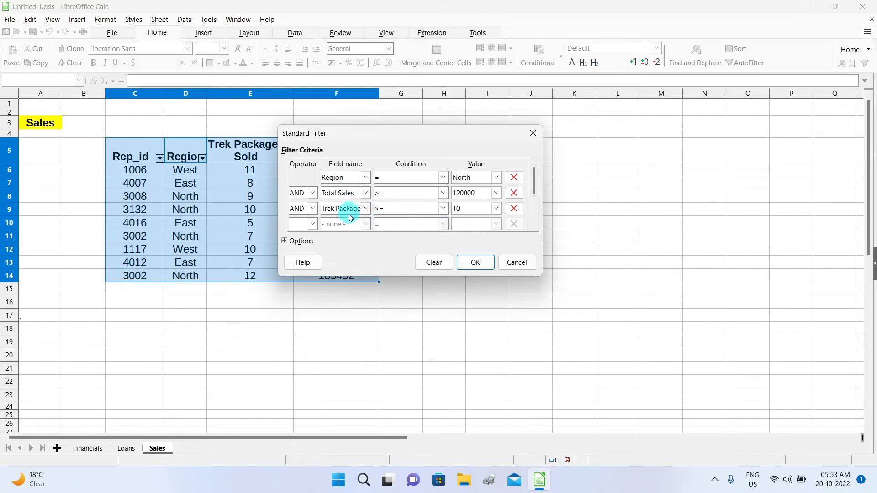
{"action": "left_click", "coordinate": [476, 264]}
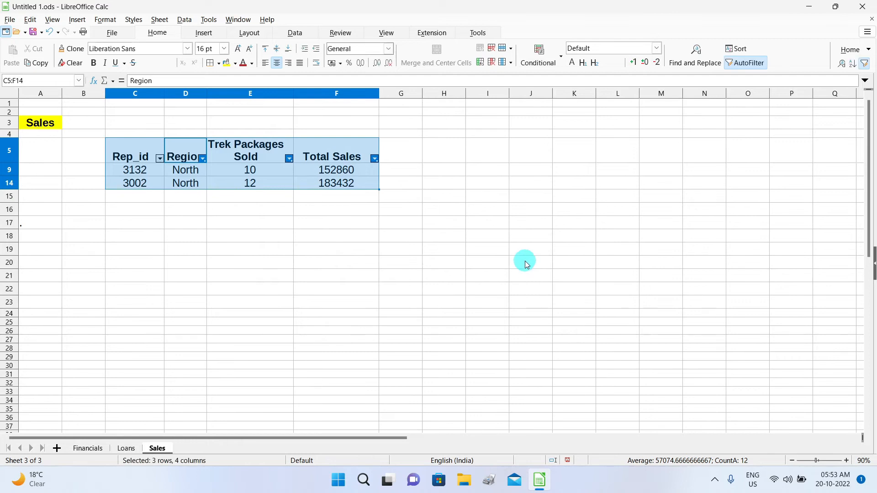
Switch AutoFilter off on the sales table, restoring all nine rows without filter arrows.
{"action": "left_click", "coordinate": [526, 261]}
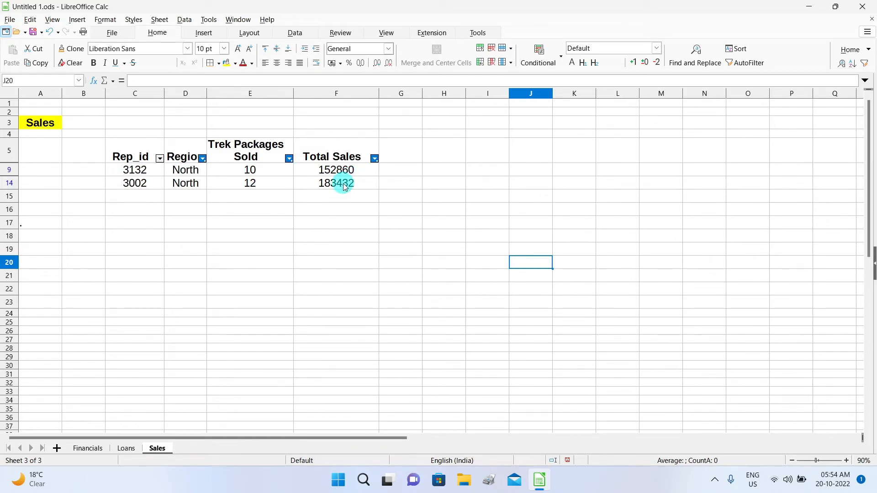
{"action": "left_click", "coordinate": [254, 172]}
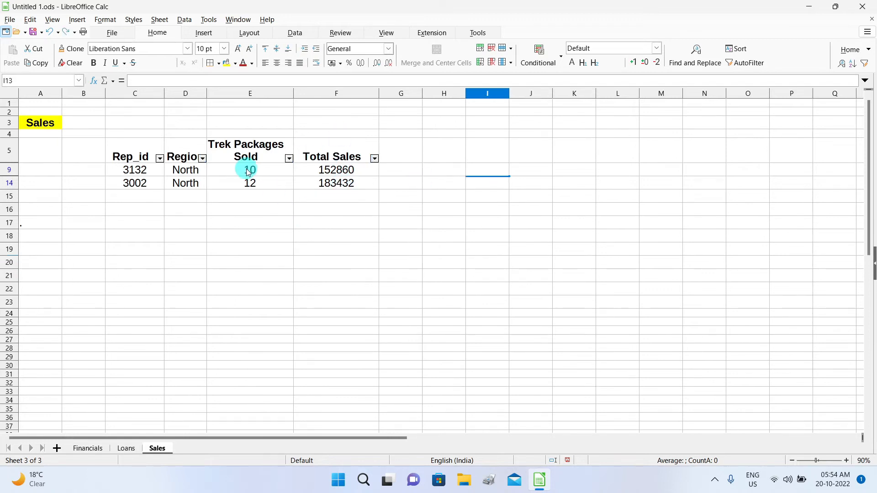
{"action": "left_click", "coordinate": [742, 64]}
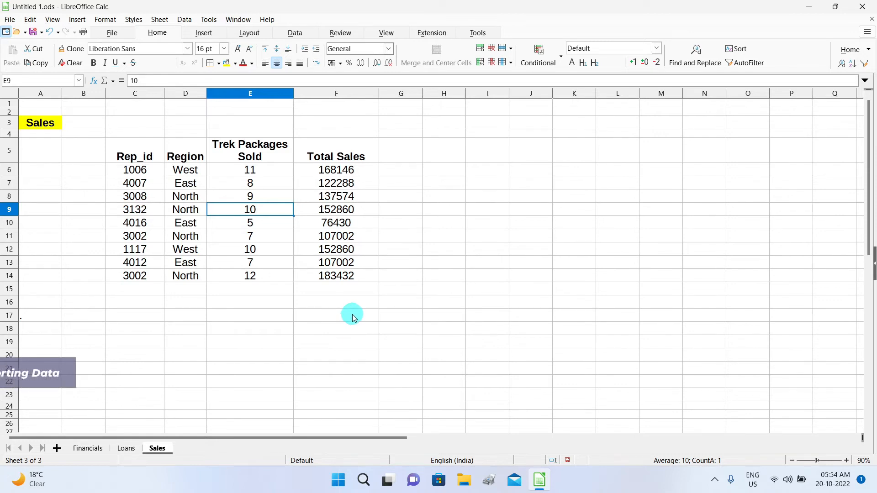
{"action": "left_click", "coordinate": [188, 151]}
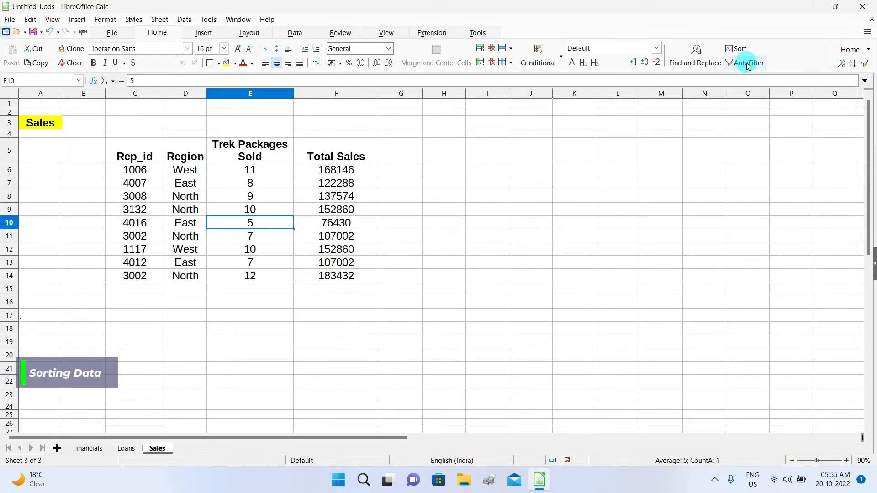
{"action": "left_click", "coordinate": [748, 67]}
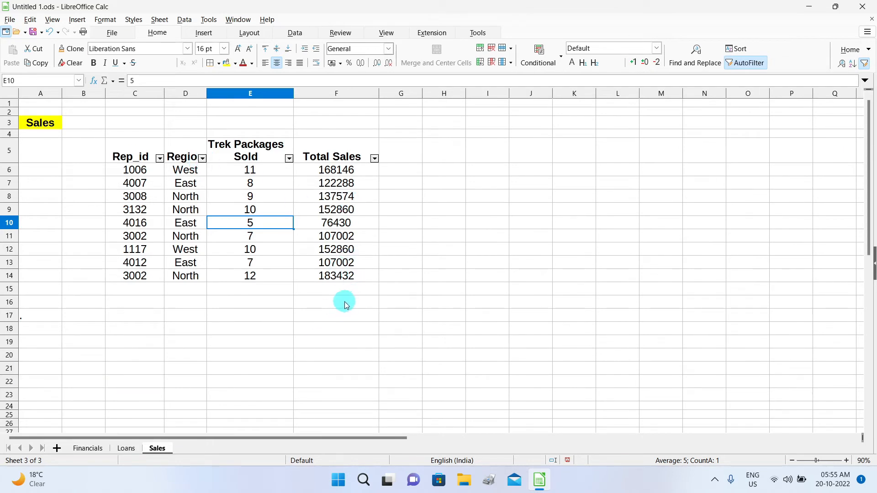
{"action": "left_click", "coordinate": [356, 305]}
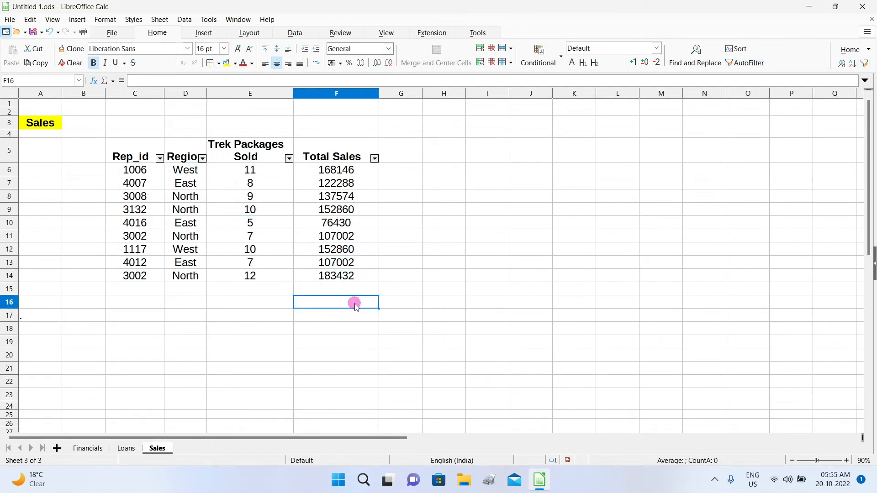
{"action": "left_click", "coordinate": [113, 80]}
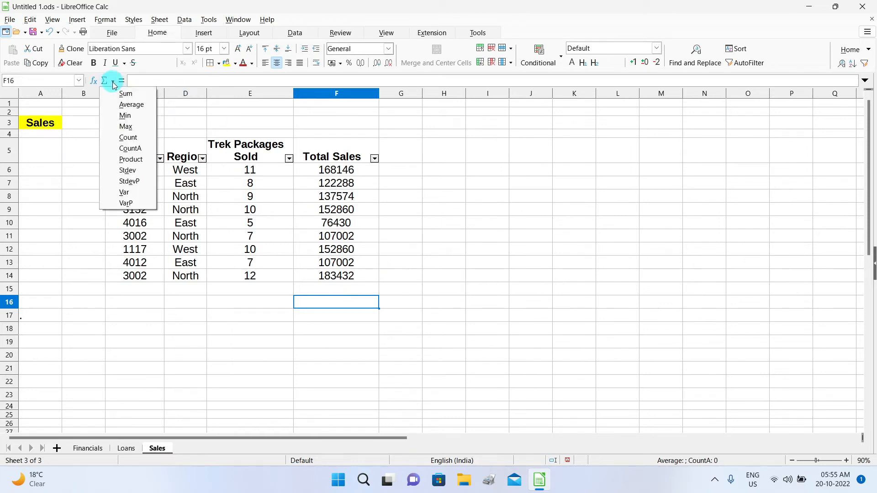
{"action": "left_click", "coordinate": [143, 98]}
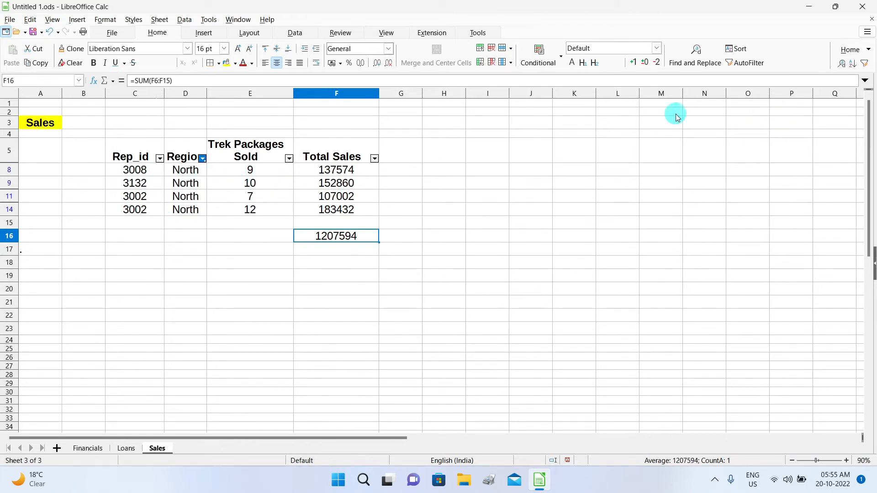
{"action": "left_click", "coordinate": [249, 183]}
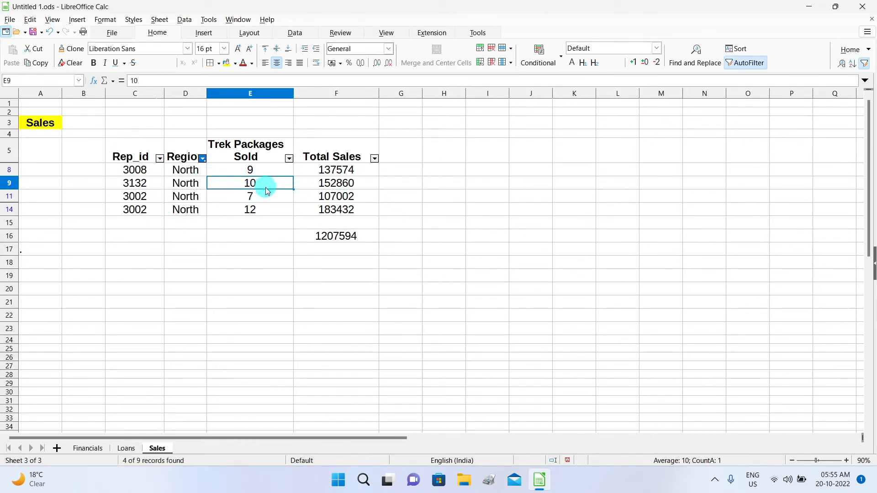
{"action": "left_click", "coordinate": [750, 64]}
{"action": "left_click", "coordinate": [347, 303]}
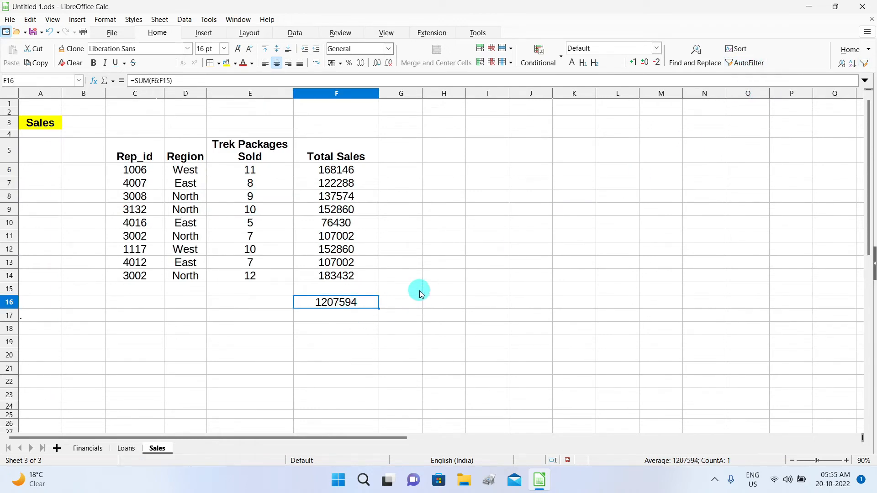
{"action": "key", "text": "Delete"}
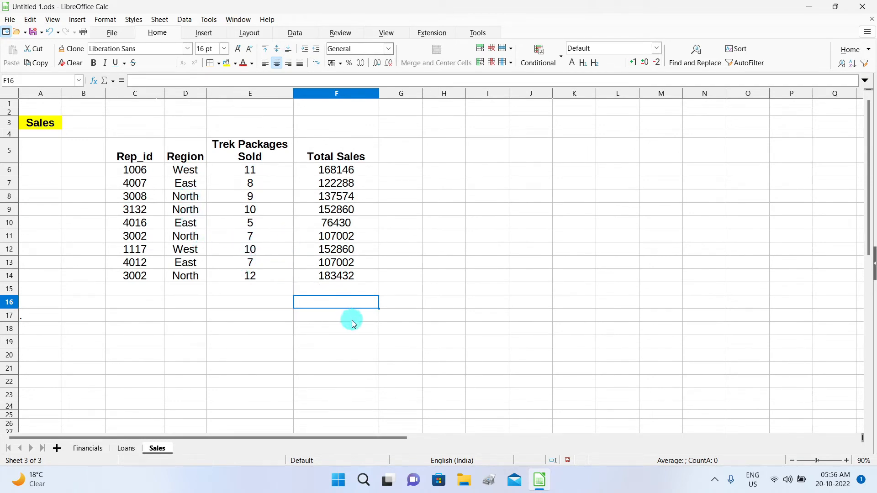
{"action": "left_click", "coordinate": [269, 211]}
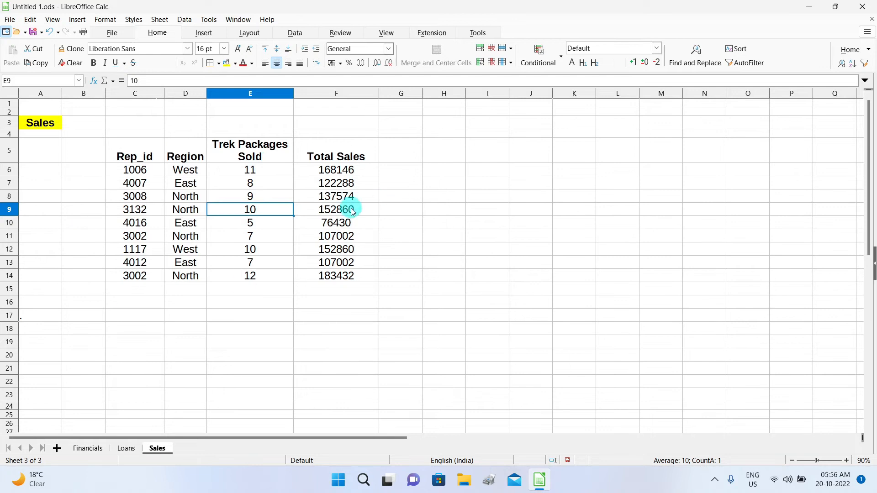
Turn AutoFilter on and enter =SUBTOTAL(9,F6:F14) in F18, giving 1207594.
{"action": "left_click", "coordinate": [760, 64]}
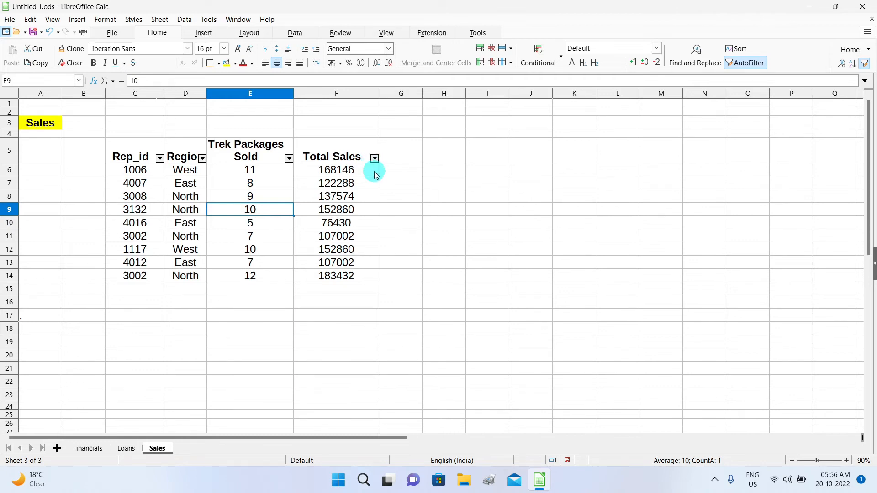
{"action": "left_click", "coordinate": [343, 329]}
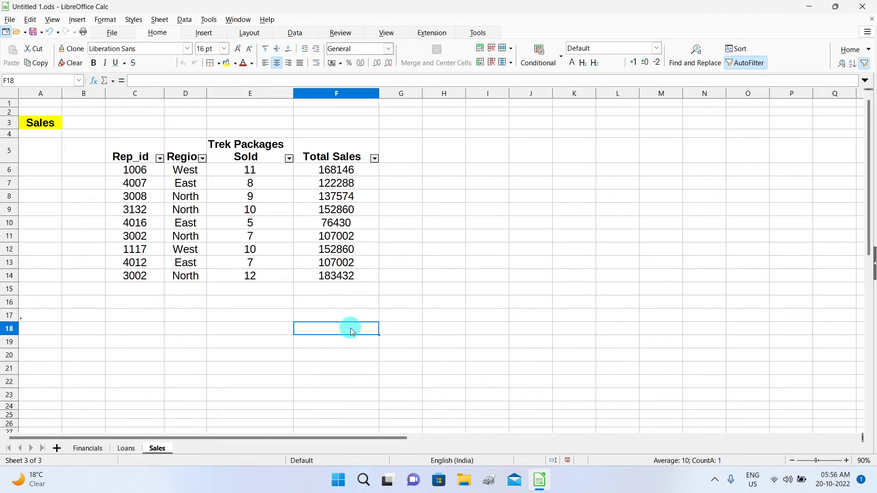
{"action": "left_click", "coordinate": [121, 81]}
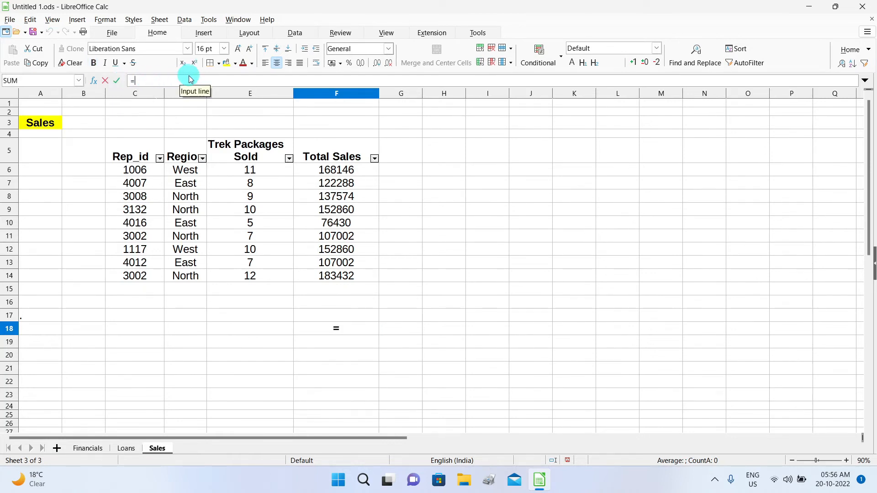
{"action": "type", "text": "subtotal"}
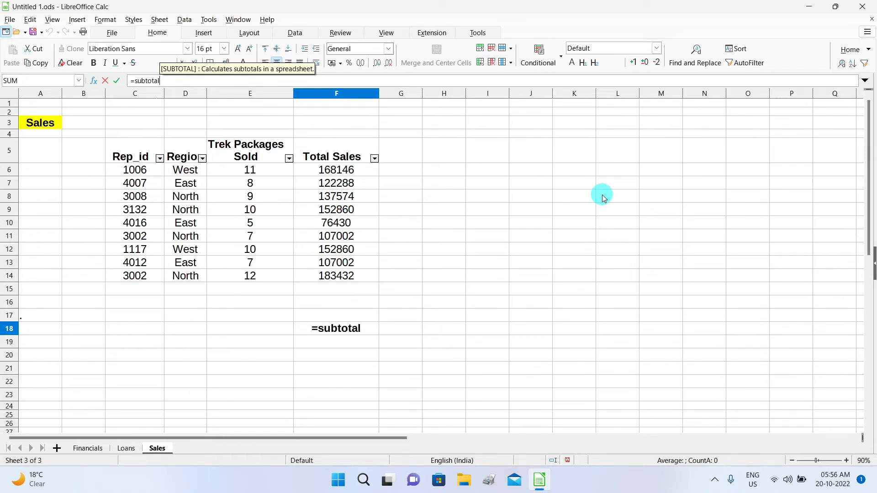
{"action": "type", "text": "("}
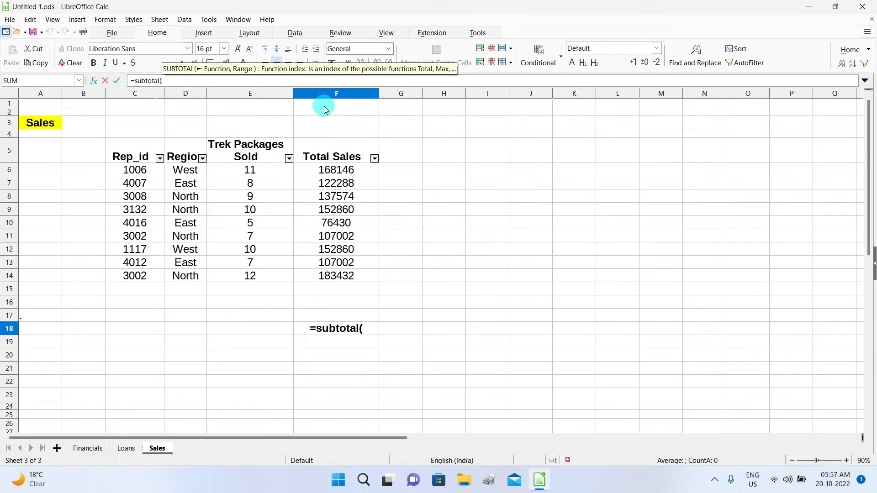
{"action": "type", "text": "9"}
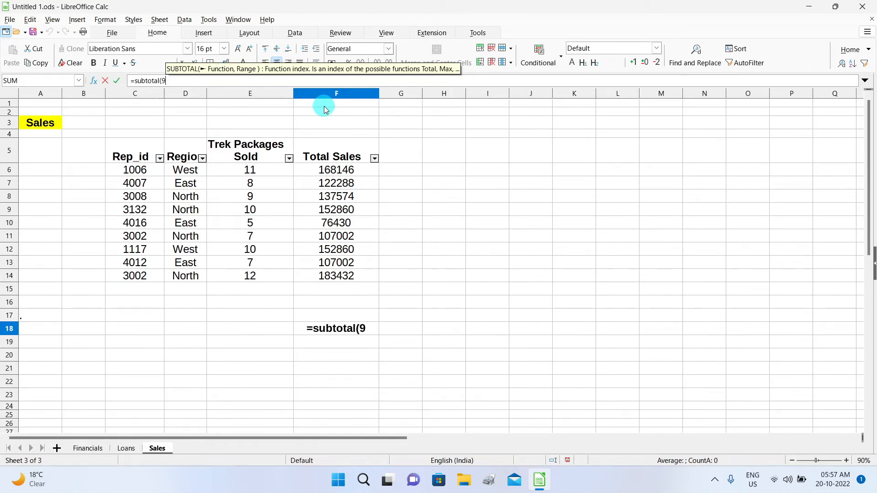
{"action": "type", "text": ","}
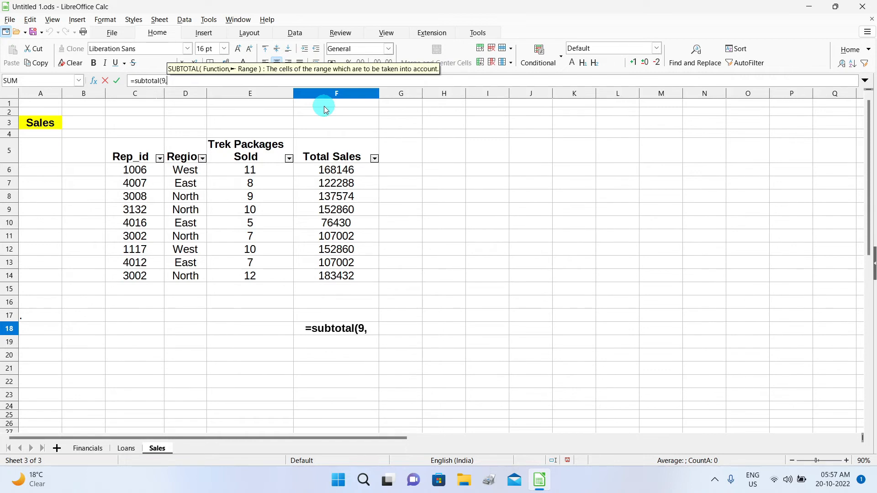
{"action": "left_click", "coordinate": [352, 174]}
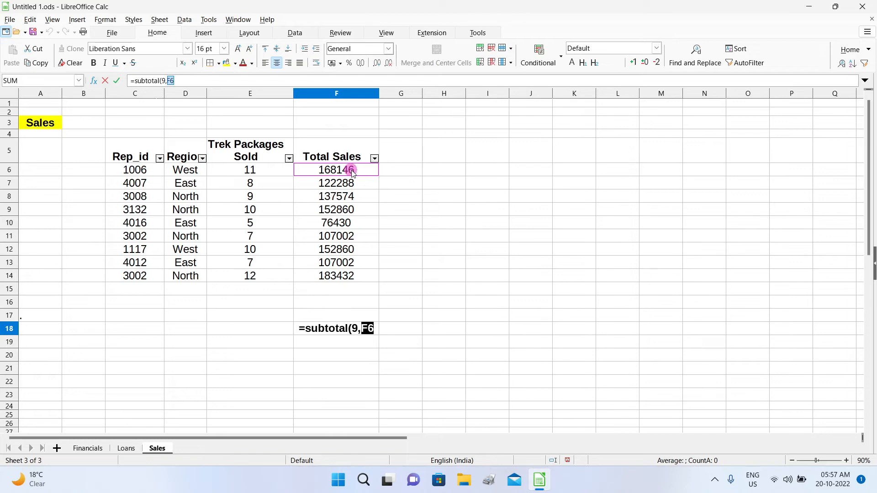
{"action": "left_click_drag", "start_coordinate": [365, 171], "coordinate": [359, 284]}
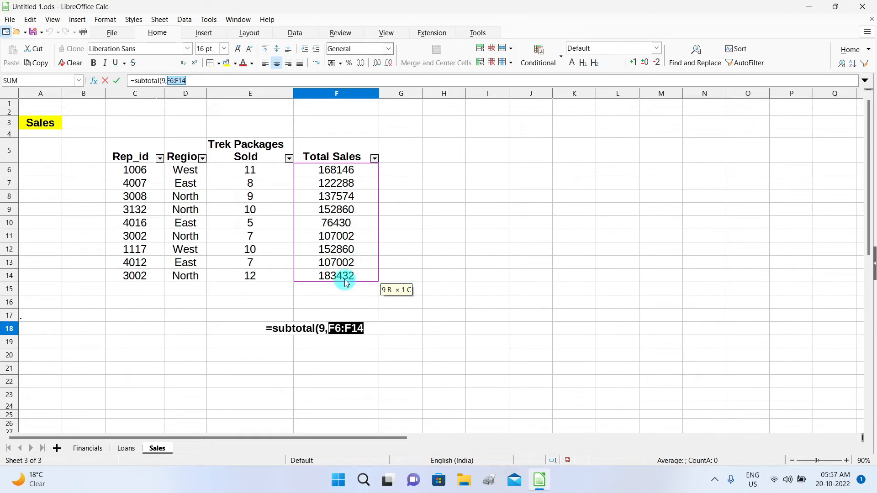
{"action": "left_click", "coordinate": [202, 81]}
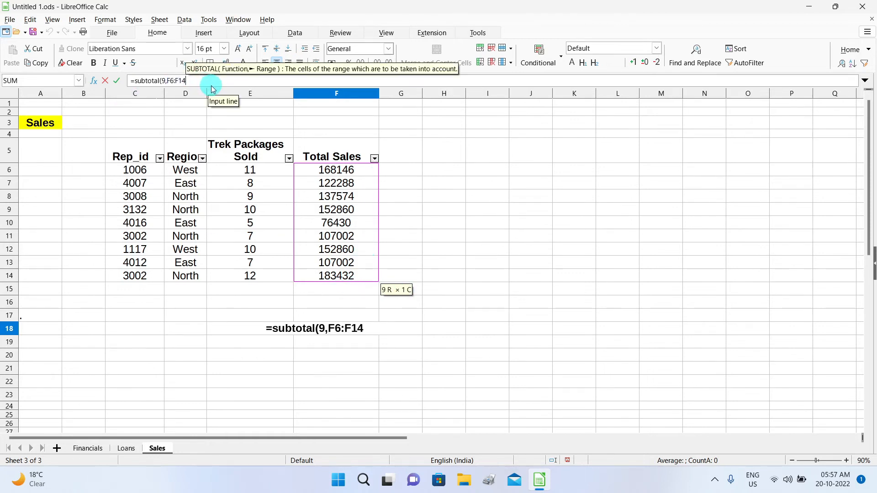
{"action": "type", "text": ")"}
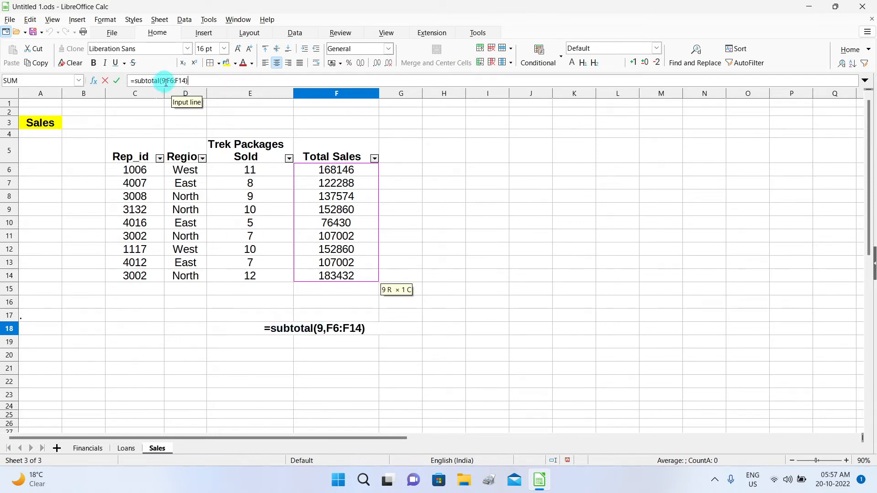
{"action": "left_click", "coordinate": [116, 81]}
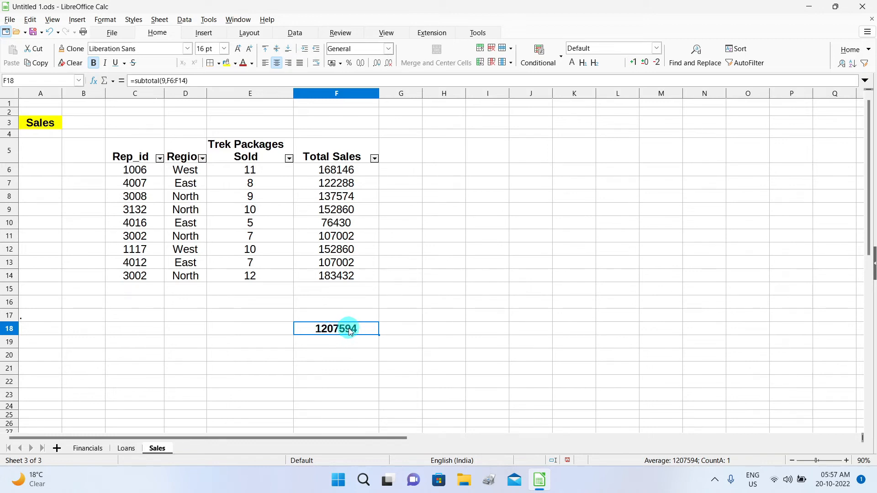
{"action": "left_click", "coordinate": [202, 158]}
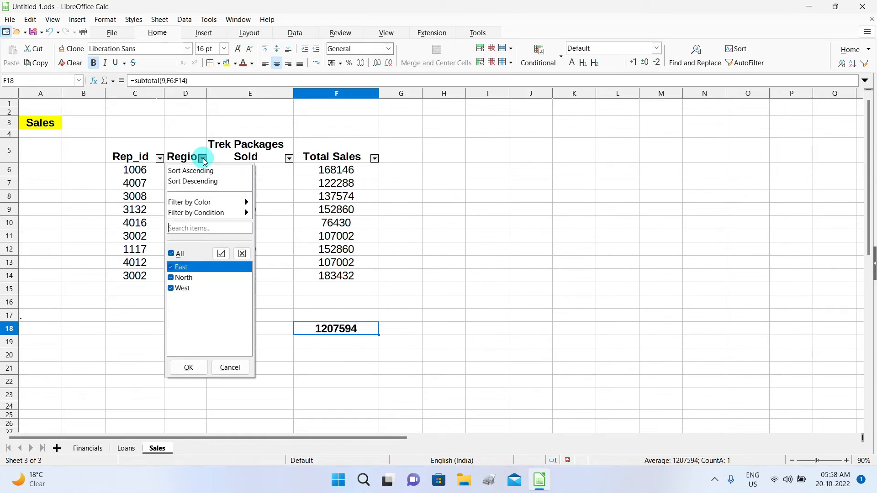
{"action": "left_click", "coordinate": [172, 253]}
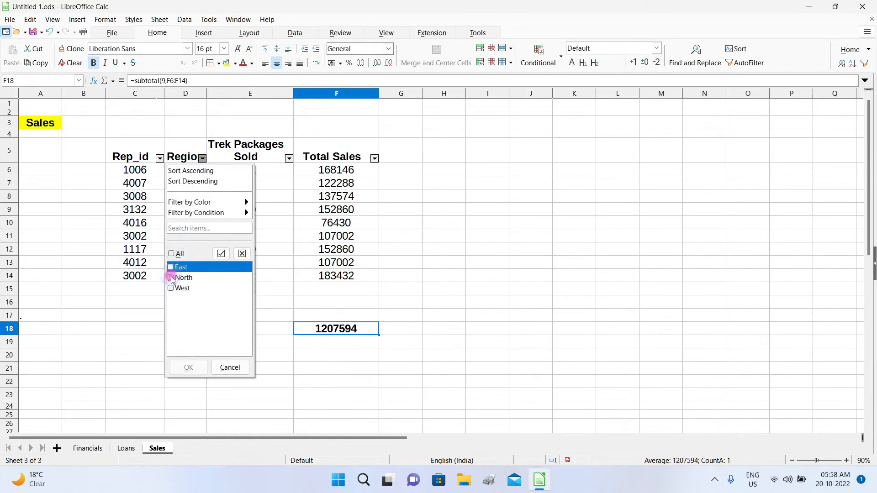
{"action": "left_click", "coordinate": [171, 278]}
{"action": "left_click", "coordinate": [188, 368]}
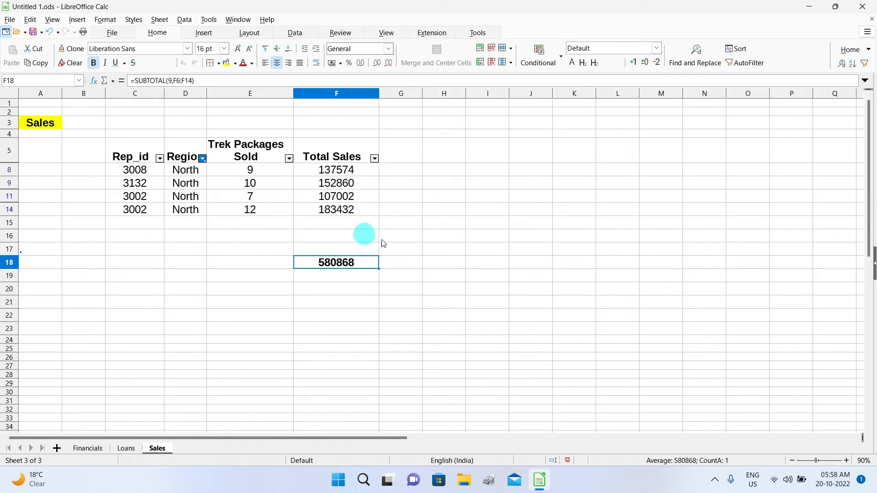
{"action": "left_click", "coordinate": [204, 158]}
{"action": "left_click", "coordinate": [171, 278]}
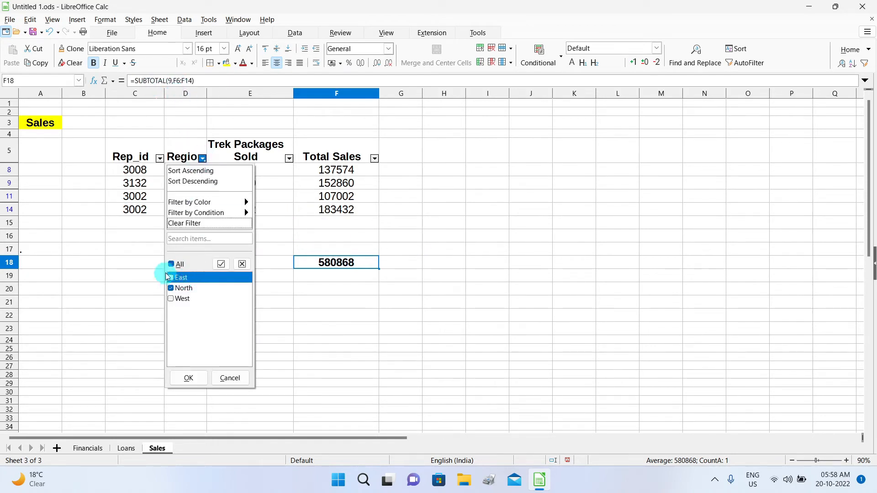
{"action": "left_click", "coordinate": [188, 378]}
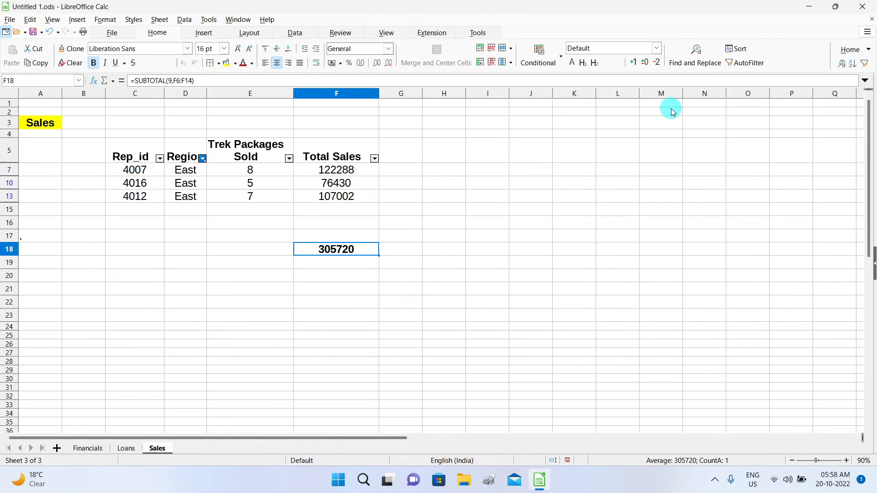
{"action": "left_click", "coordinate": [745, 63]}
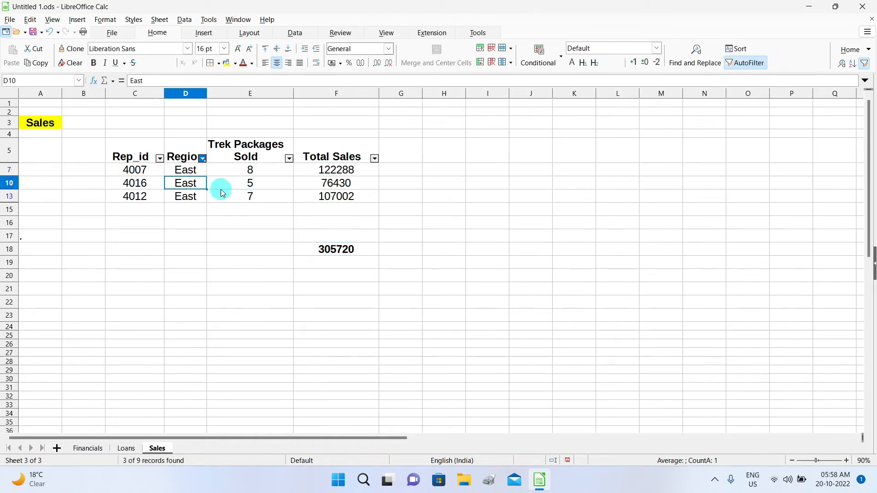
{"action": "left_click", "coordinate": [747, 66]}
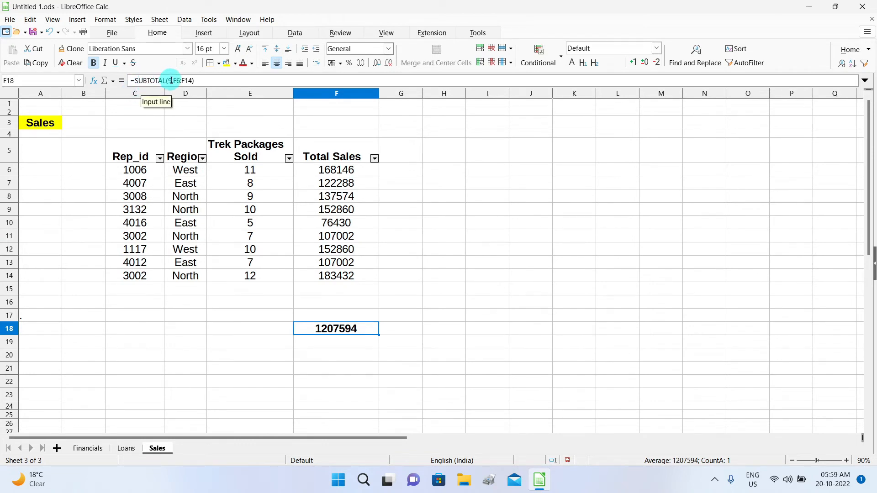
Open LibreOffice Help and search its index for 'subtotal'.
{"action": "left_click", "coordinate": [273, 24]}
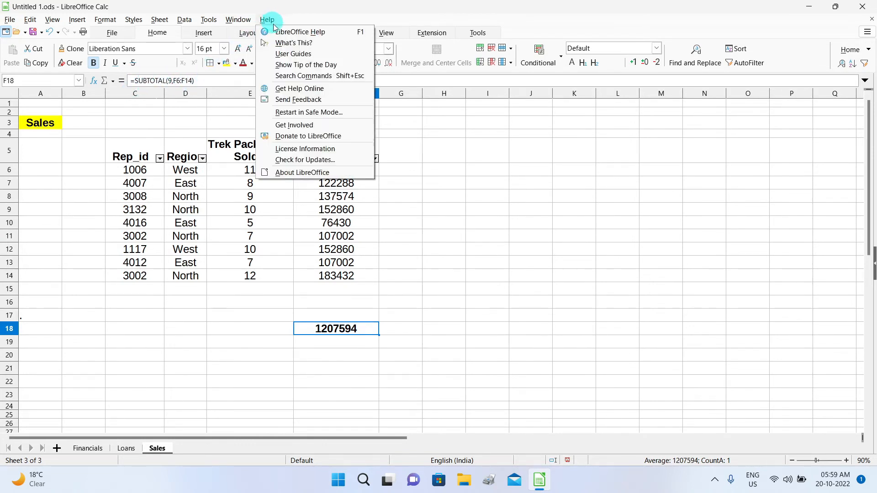
{"action": "left_click", "coordinate": [291, 35]}
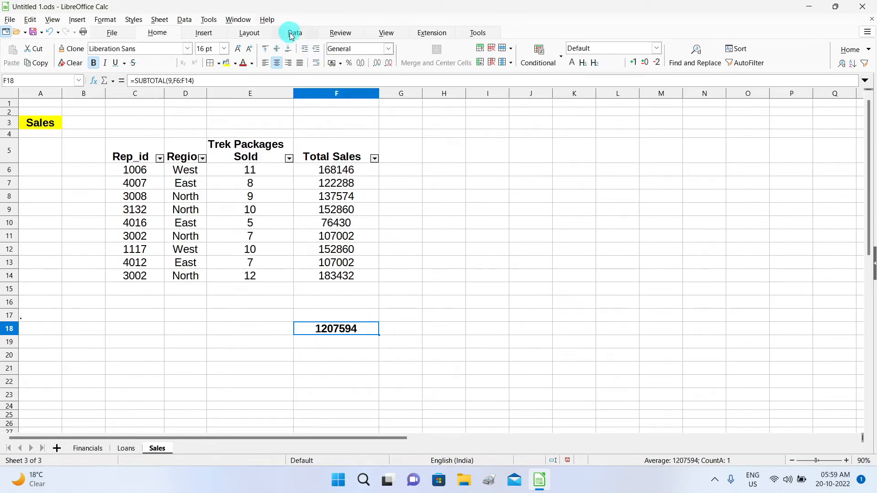
{"action": "left_click", "coordinate": [108, 133]}
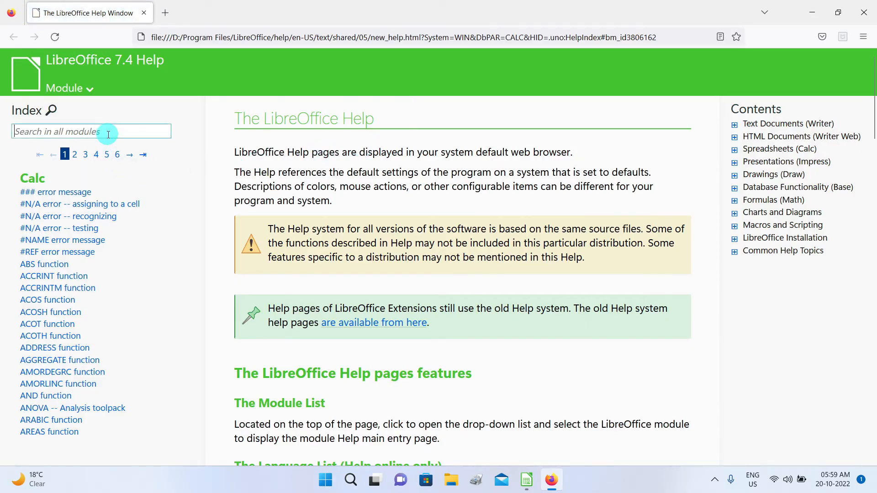
{"action": "type", "text": "sub"}
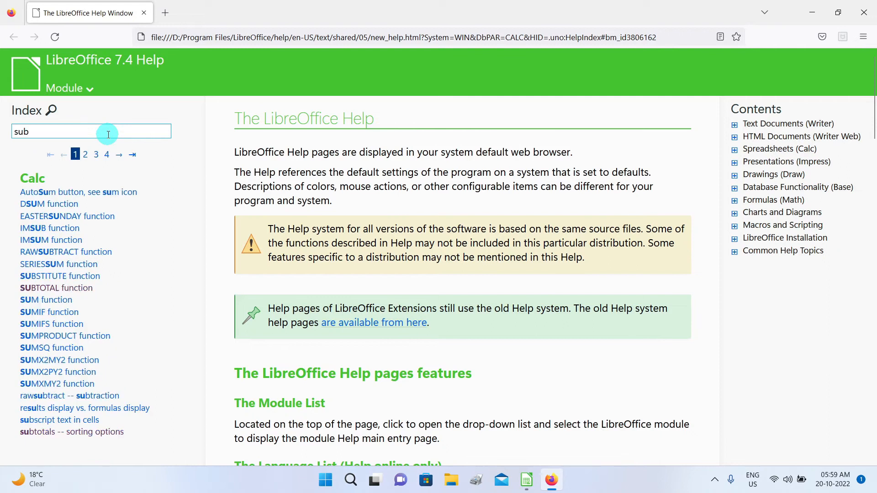
{"action": "type", "text": "total"}
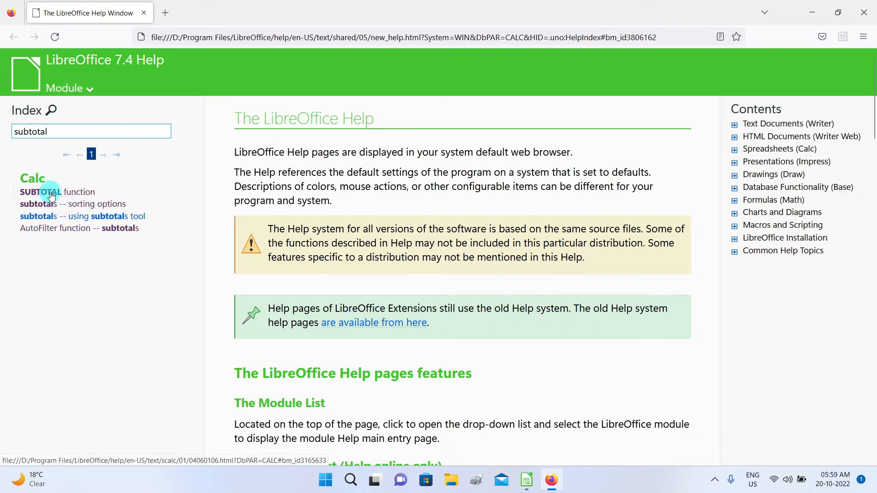
Read the SUBTOTAL function help page, then close the help window with Alt+F4.
{"action": "left_click", "coordinate": [84, 195]}
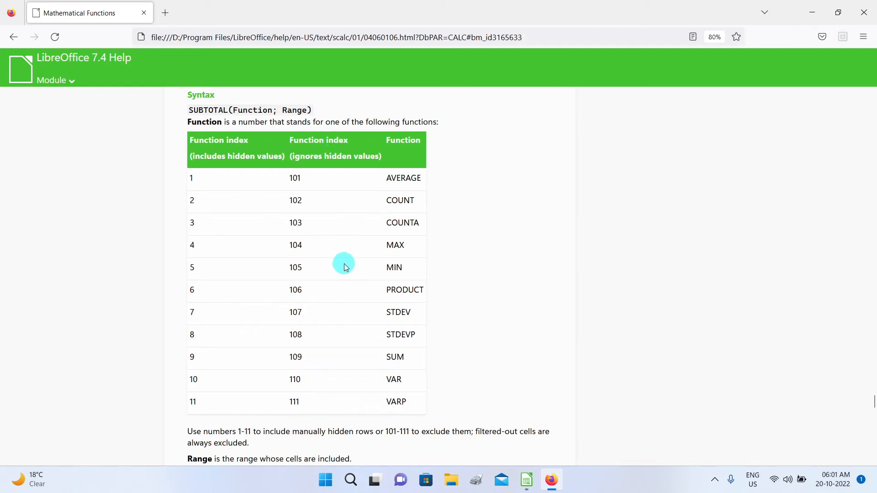
{"action": "key", "text": "alt+F4"}
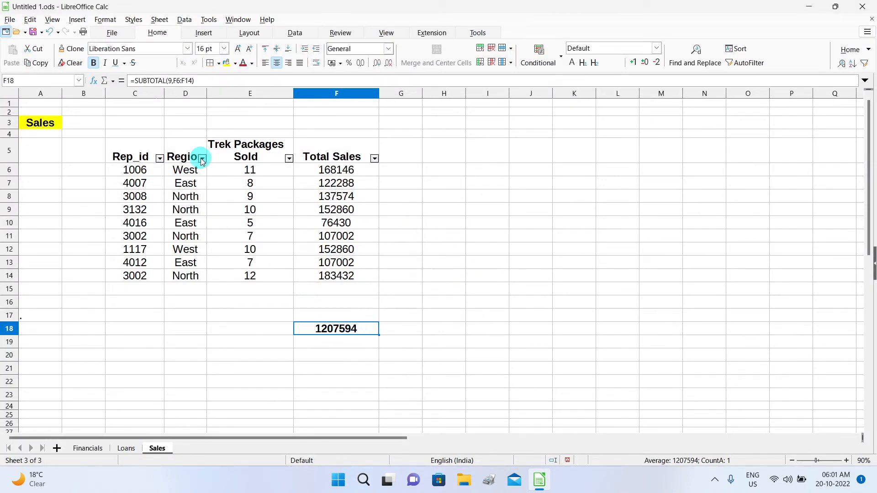
{"action": "left_click", "coordinate": [574, 209]}
{"action": "left_click", "coordinate": [635, 288]}
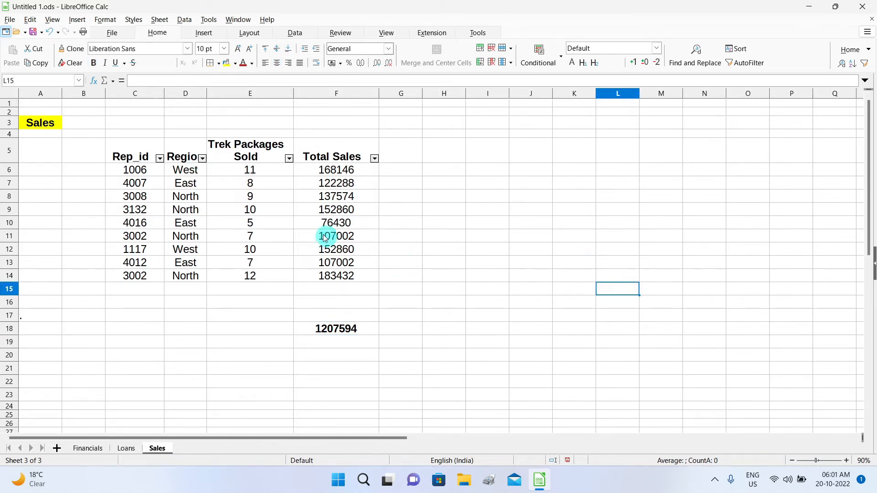
{"action": "left_click", "coordinate": [284, 211]}
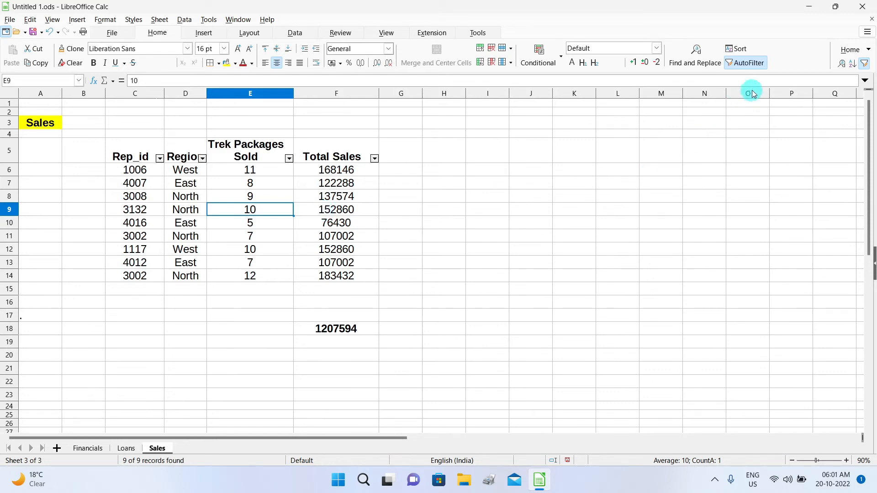
{"action": "left_click_drag", "start_coordinate": [419, 197], "coordinate": [420, 210]}
{"action": "left_click", "coordinate": [353, 329]}
{"action": "left_click", "coordinate": [402, 223]}
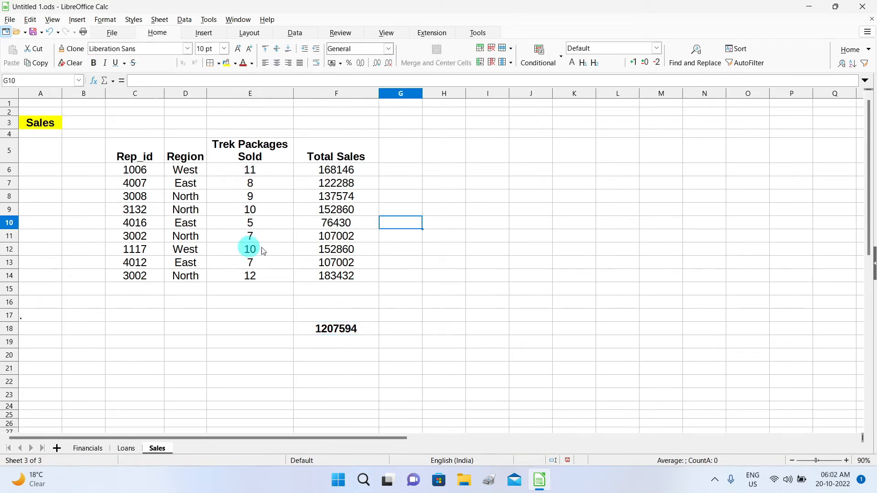
{"action": "left_click", "coordinate": [661, 289]}
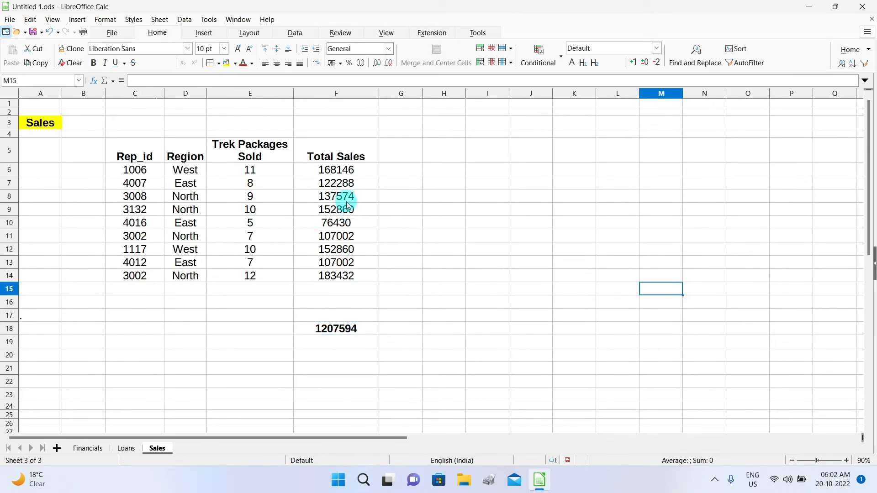
{"action": "left_click_drag", "start_coordinate": [344, 197], "coordinate": [344, 226]}
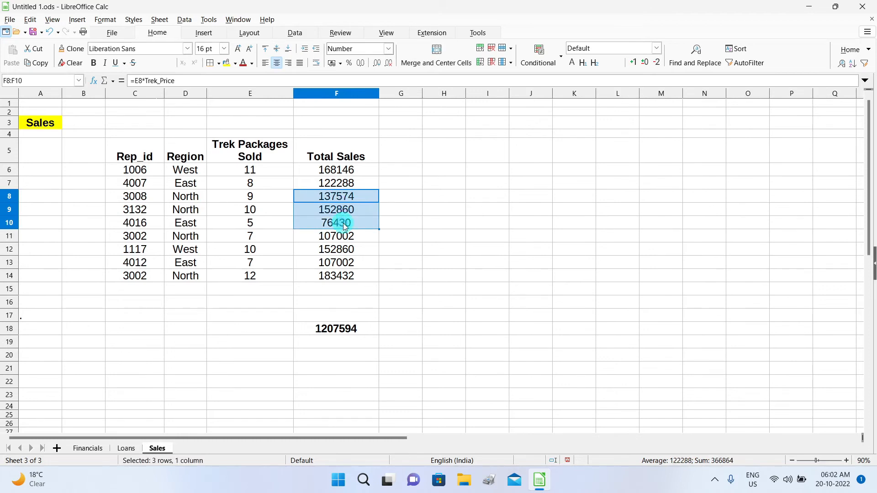
Read status-bar sum and average for F8:F10, F7:F10 and F13:F14 (290434).
{"action": "left_click", "coordinate": [450, 223]}
{"action": "left_click_drag", "start_coordinate": [337, 197], "coordinate": [332, 223]}
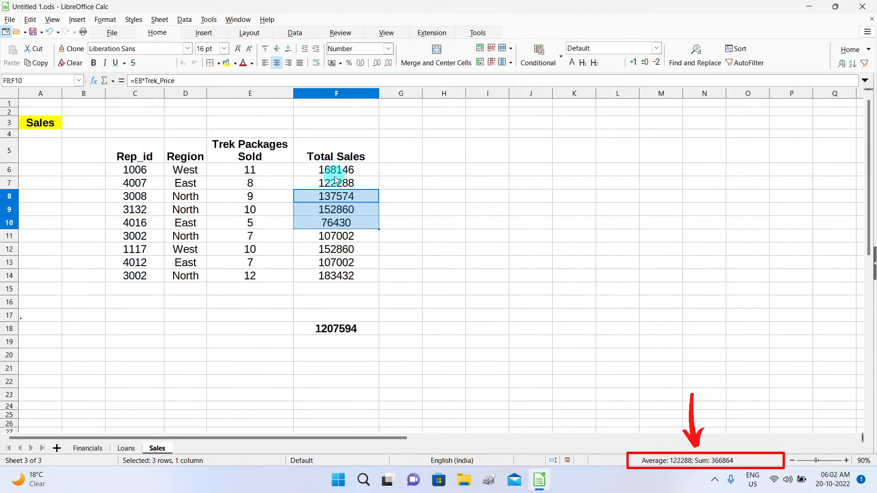
{"action": "left_click_drag", "start_coordinate": [333, 183], "coordinate": [326, 222]}
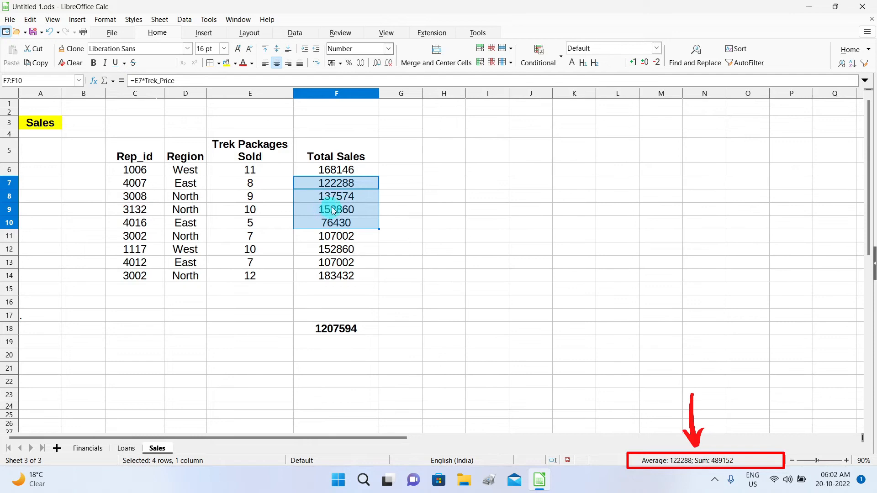
{"action": "left_click_drag", "start_coordinate": [357, 263], "coordinate": [358, 275]}
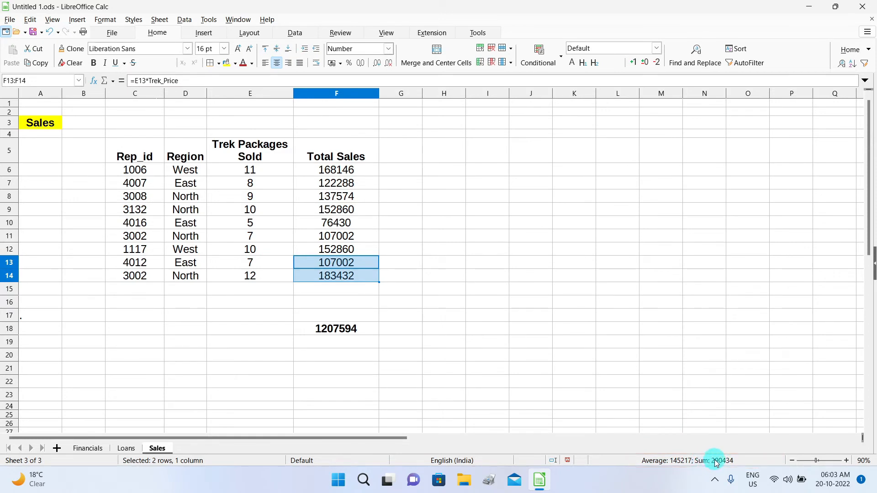
{"action": "right_click", "coordinate": [753, 459]}
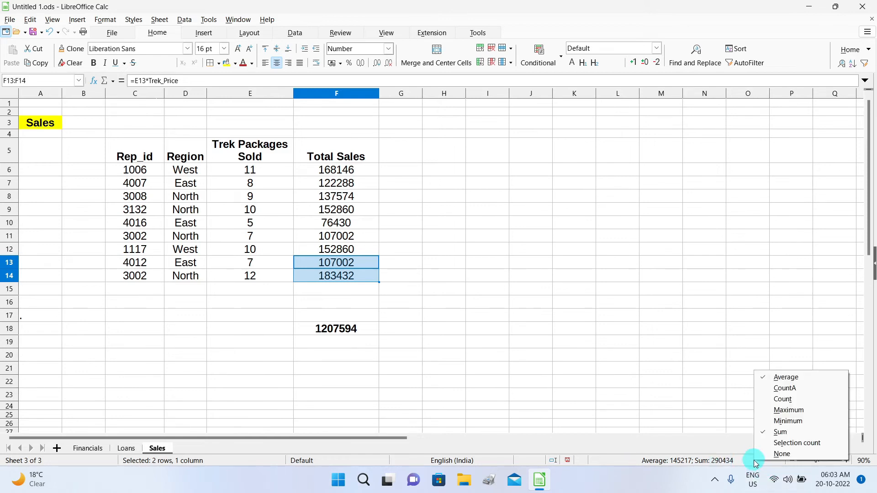
{"action": "left_click", "coordinate": [814, 413]}
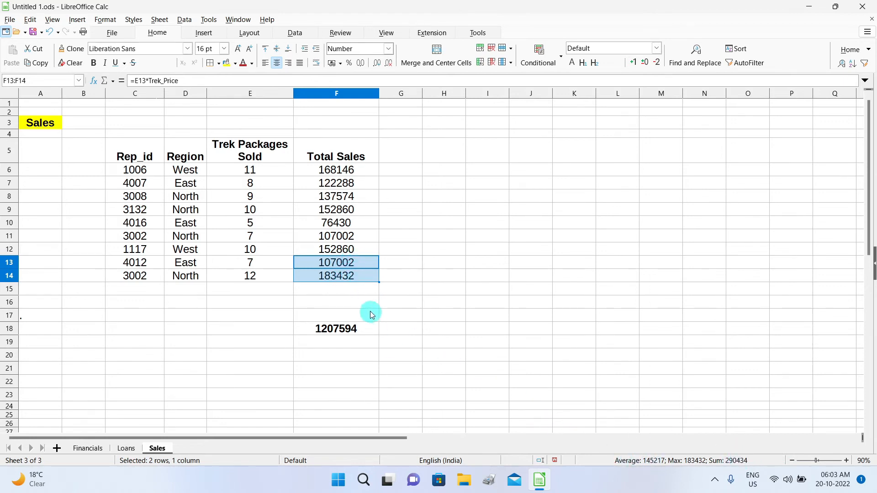
{"action": "right_click", "coordinate": [761, 461]}
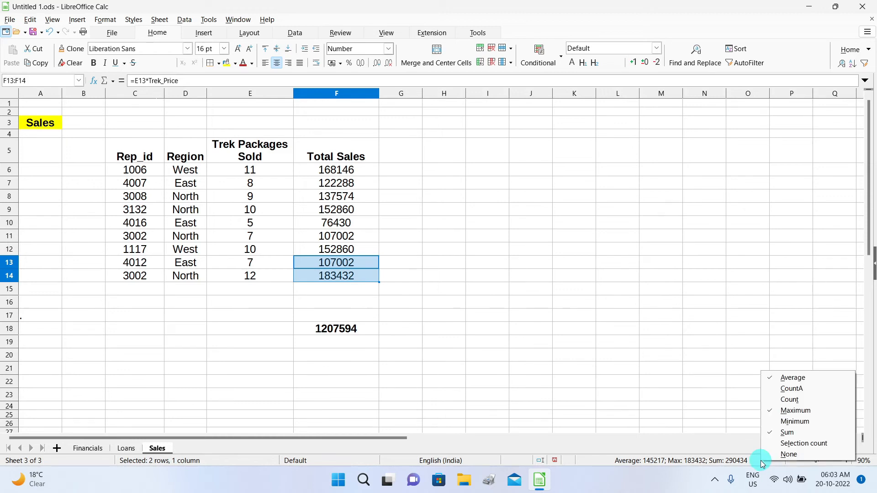
{"action": "left_click", "coordinate": [796, 421]}
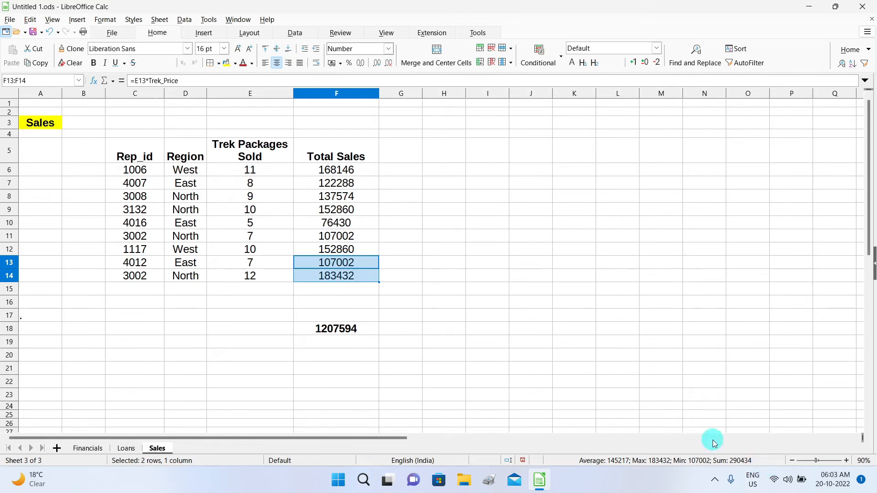
{"action": "right_click", "coordinate": [764, 458]}
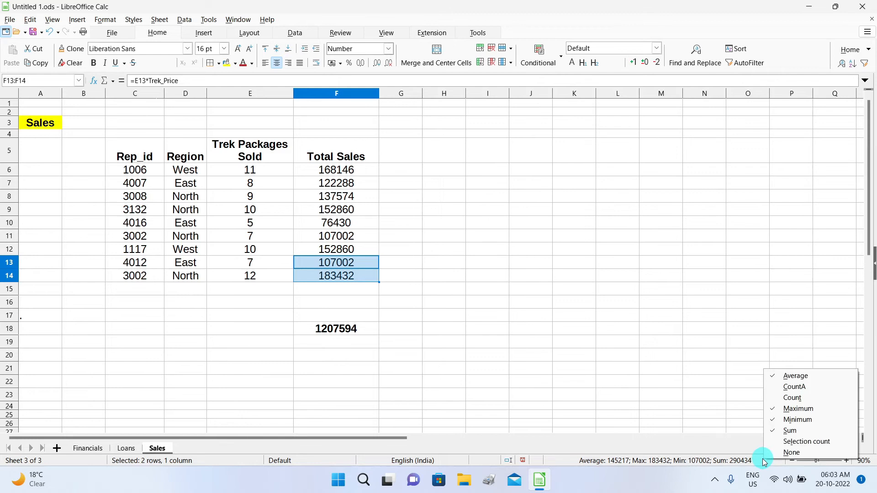
{"action": "left_click", "coordinate": [828, 411]}
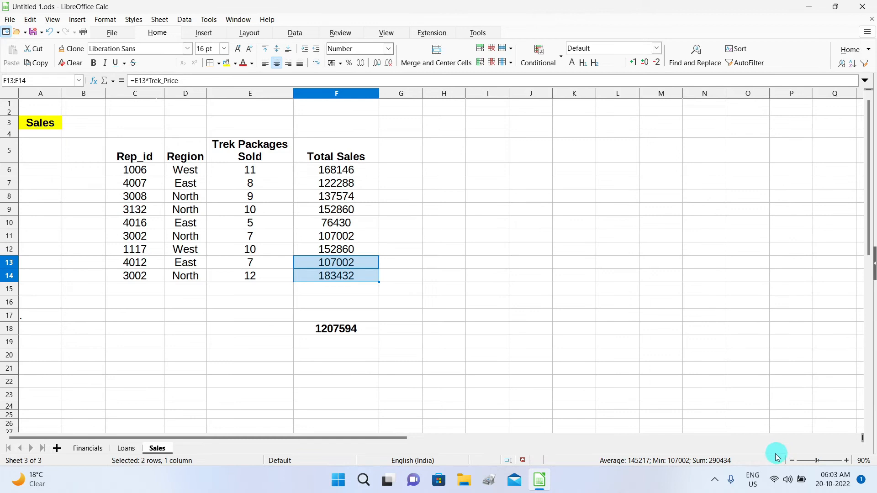
{"action": "right_click", "coordinate": [752, 461]}
{"action": "left_click", "coordinate": [789, 431]}
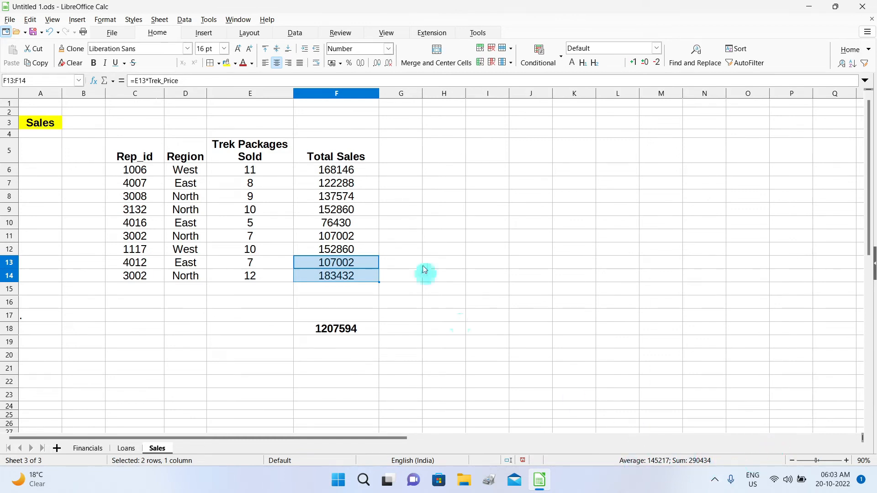
{"action": "left_click_drag", "start_coordinate": [327, 197], "coordinate": [328, 227]}
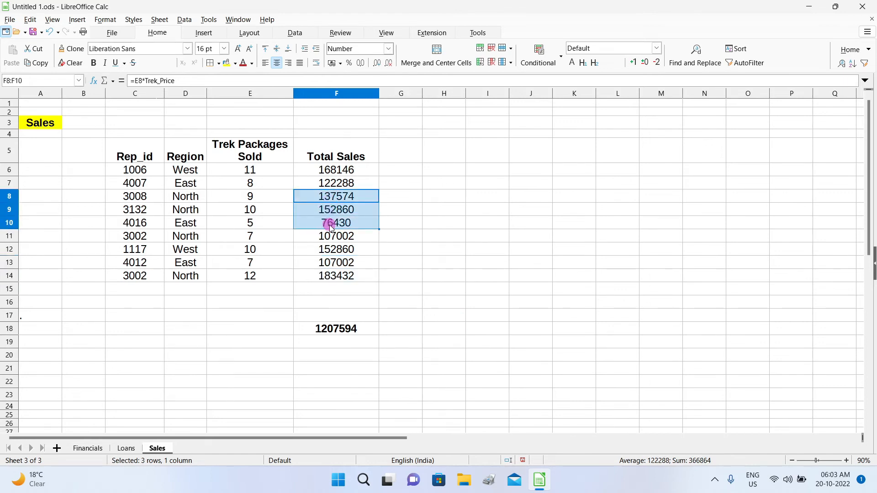
{"action": "left_click", "coordinate": [391, 234]}
{"action": "left_click_drag", "start_coordinate": [338, 200], "coordinate": [328, 246]}
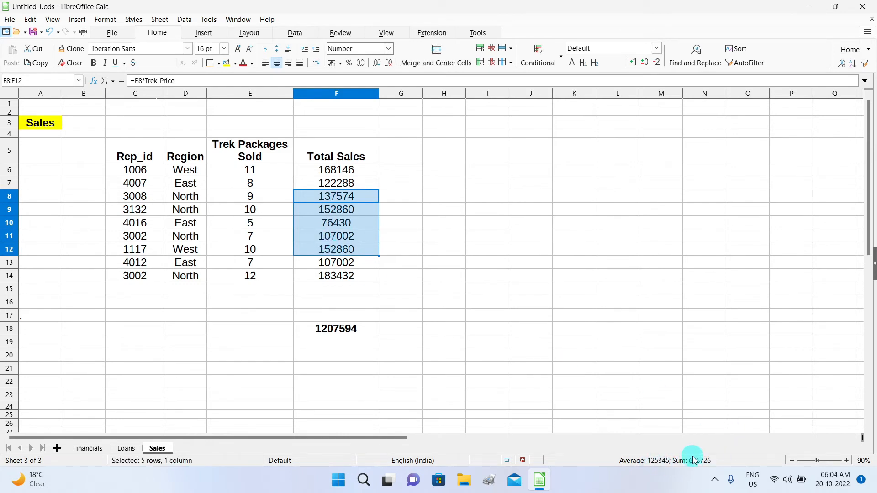
{"action": "left_click", "coordinate": [274, 210]}
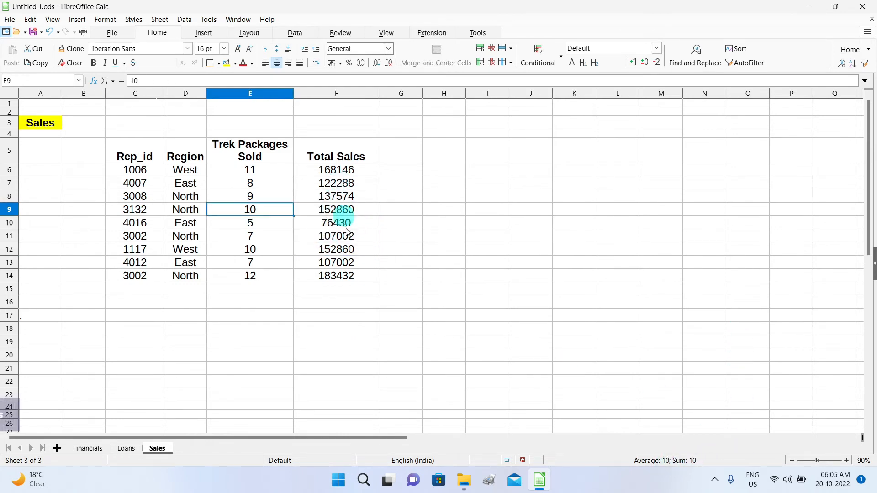
Turn on Value Highlighting and Show Formula, then switch both off again.
{"action": "left_click", "coordinate": [386, 33]}
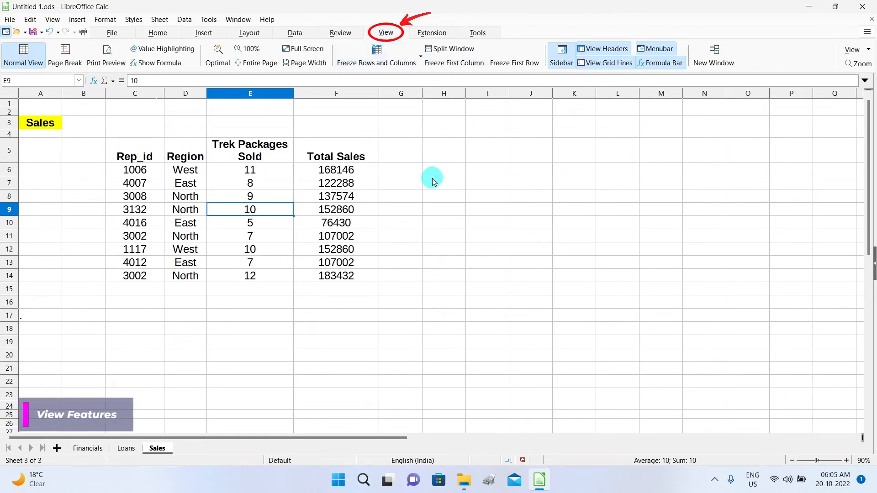
{"action": "left_click", "coordinate": [163, 50]}
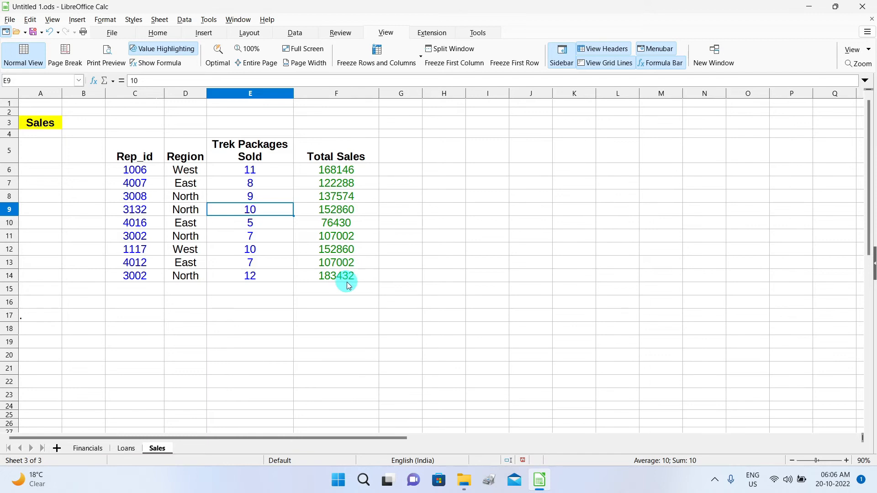
{"action": "left_click", "coordinate": [163, 67]}
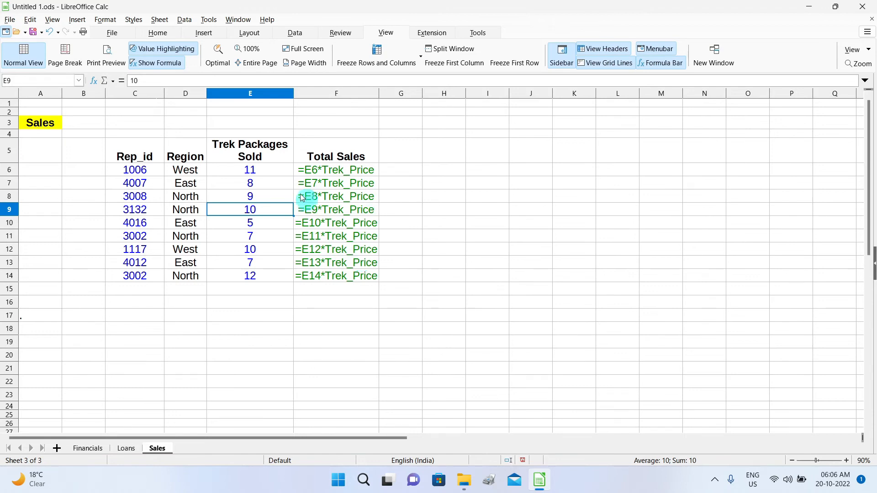
{"action": "left_click", "coordinate": [159, 64]}
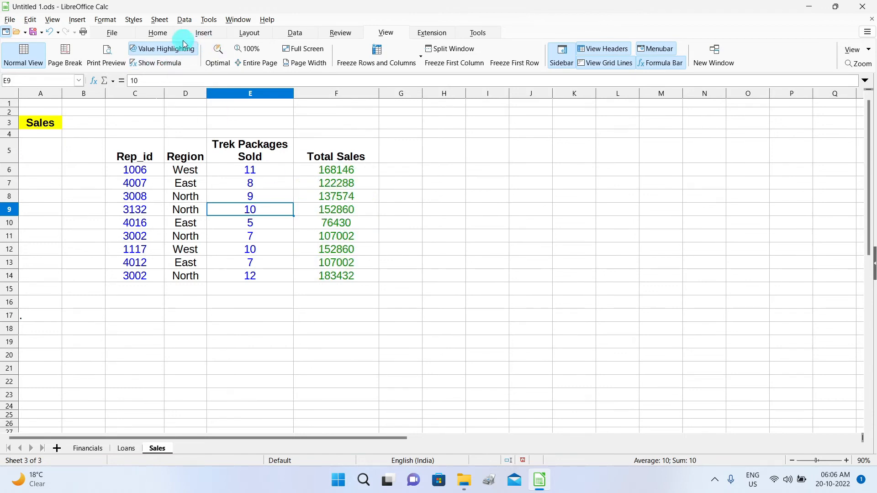
{"action": "left_click", "coordinate": [174, 52]}
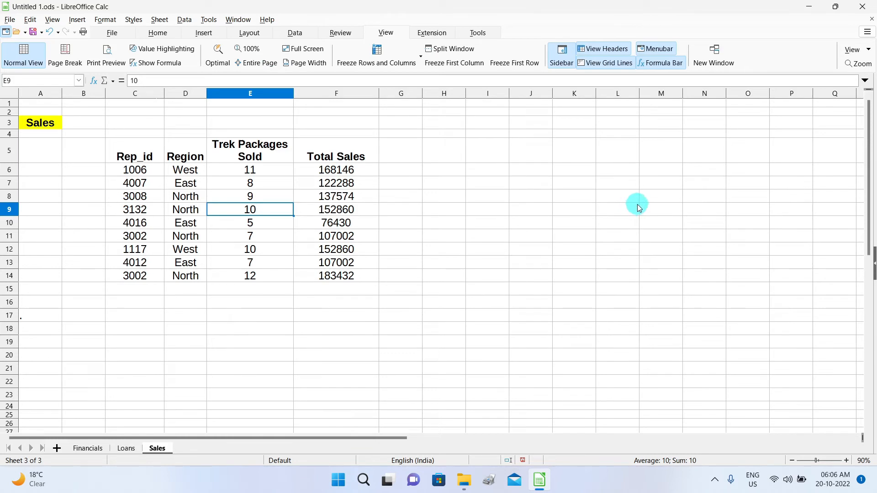
{"action": "left_click", "coordinate": [604, 64]}
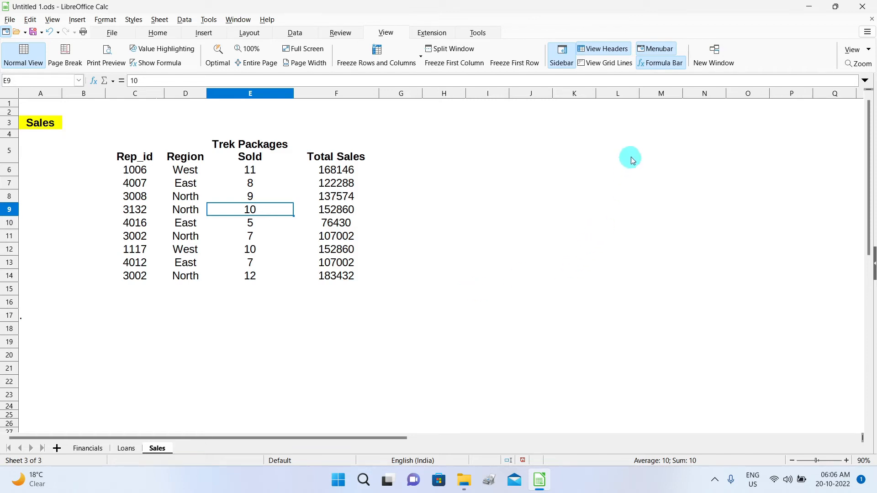
{"action": "left_click", "coordinate": [596, 66]}
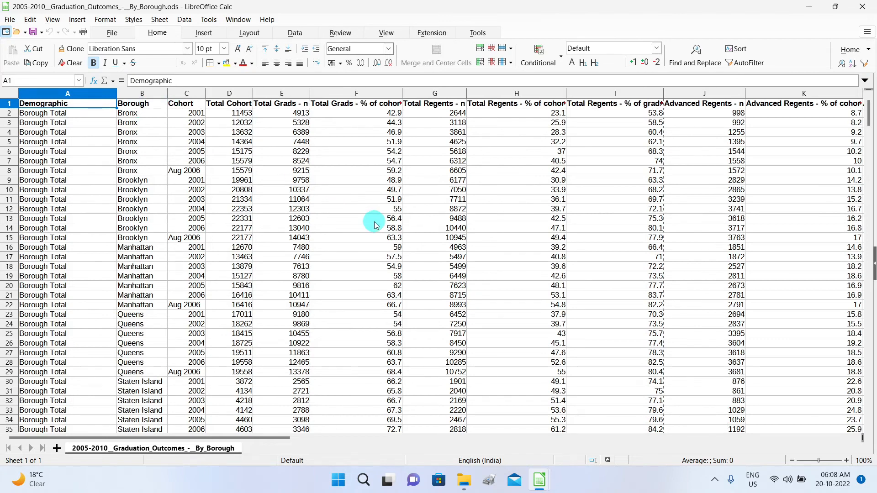
Scroll through the graduation outcomes sheet, then drag the scrollbar back up to row 1.
{"action": "scroll", "coordinate": [374, 221], "scroll_direction": "down", "scroll_amount": 20}
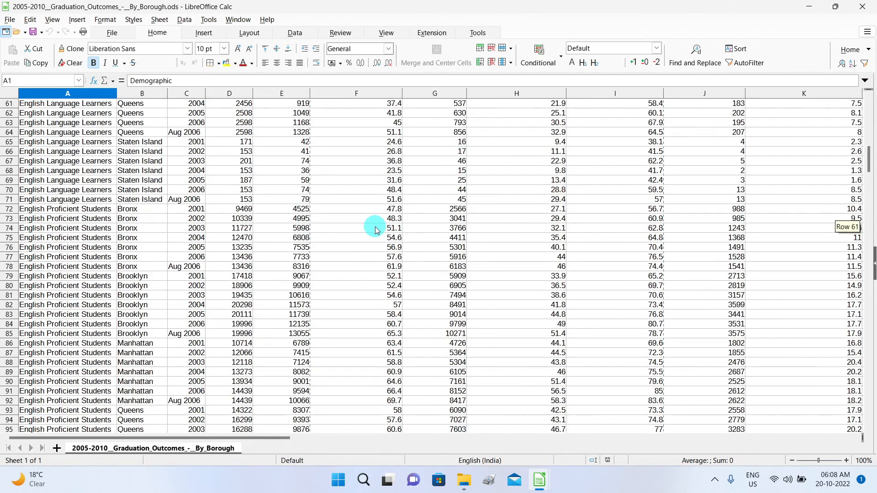
{"action": "scroll", "coordinate": [375, 230], "scroll_direction": "down", "scroll_amount": 17}
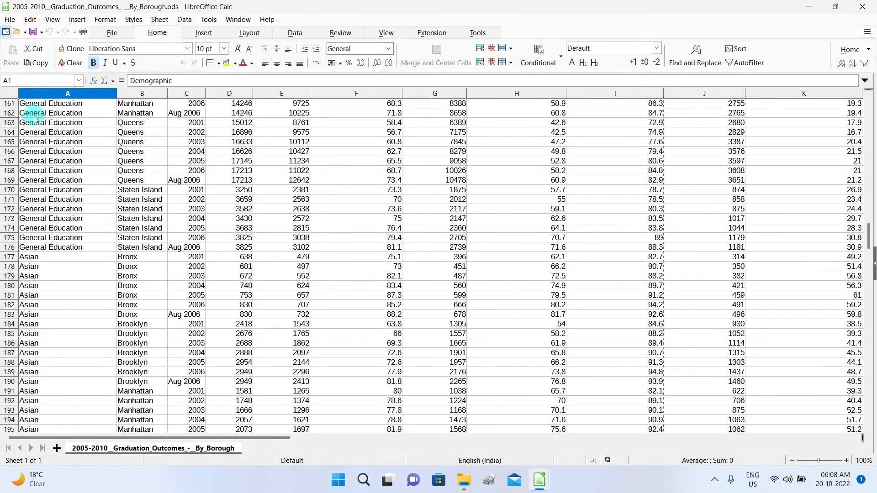
{"action": "scroll", "coordinate": [380, 159], "scroll_direction": "down", "scroll_amount": 13}
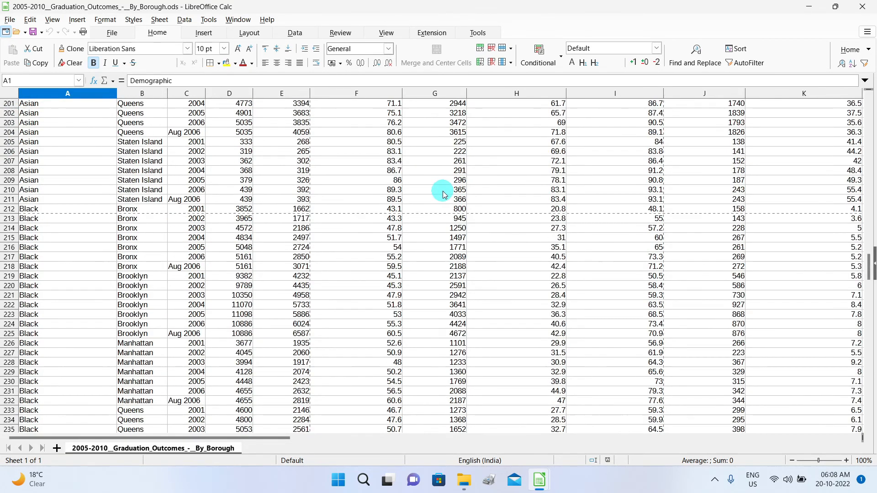
{"action": "scroll", "coordinate": [444, 195], "scroll_direction": "down", "scroll_amount": 7}
{"action": "scroll", "coordinate": [444, 197], "scroll_direction": "down", "scroll_amount": 7}
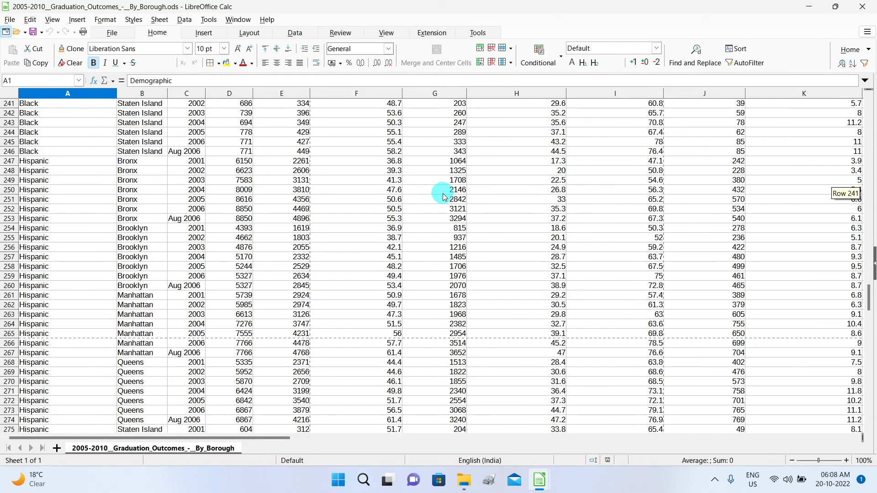
{"action": "scroll", "coordinate": [444, 197], "scroll_direction": "down", "scroll_amount": 4}
{"action": "scroll", "coordinate": [444, 196], "scroll_direction": "up", "scroll_amount": 20}
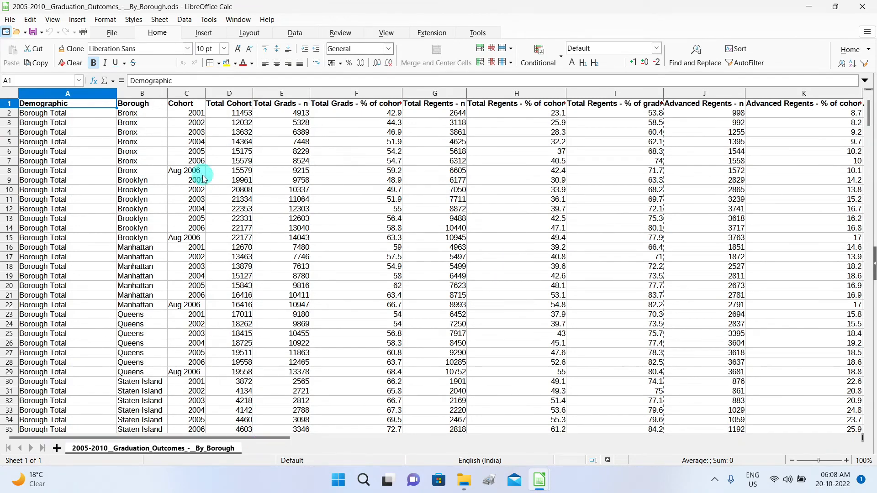
{"action": "left_click_drag", "start_coordinate": [254, 438], "coordinate": [252, 461]}
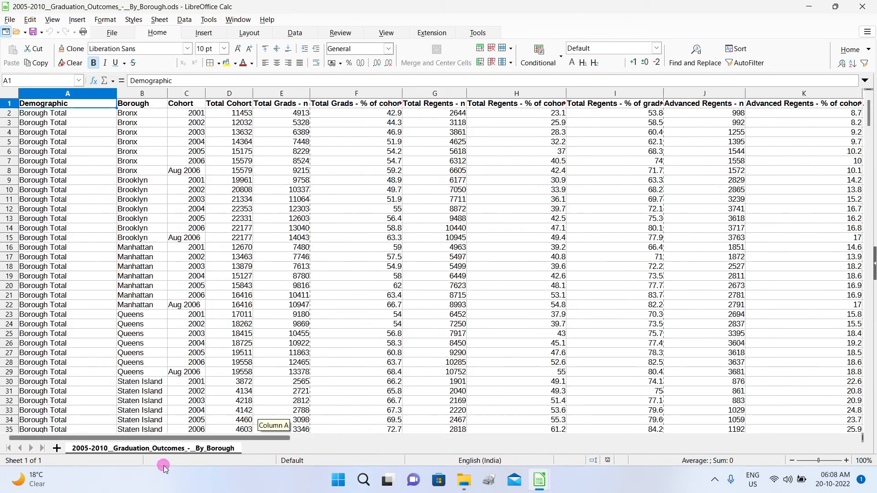
{"action": "left_click_drag", "start_coordinate": [164, 467], "coordinate": [164, 467]}
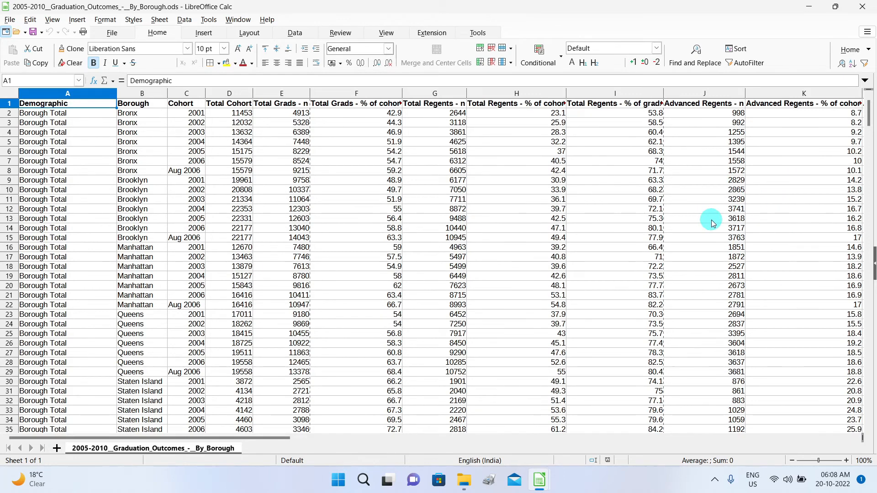
{"action": "mouse_move", "coordinate": [872, 98]}
{"action": "left_mouse_down"}
{"action": "mouse_move", "coordinate": [857, 160]}
{"action": "mouse_move", "coordinate": [865, 111]}
{"action": "left_mouse_up"}
{"action": "left_click_drag", "start_coordinate": [868, 112], "coordinate": [868, 190]}
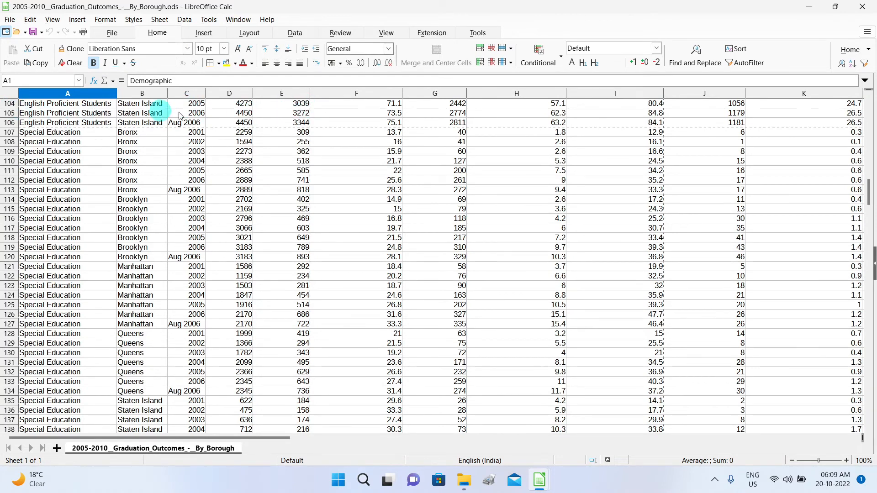
{"action": "left_click_drag", "start_coordinate": [869, 190], "coordinate": [868, 109]}
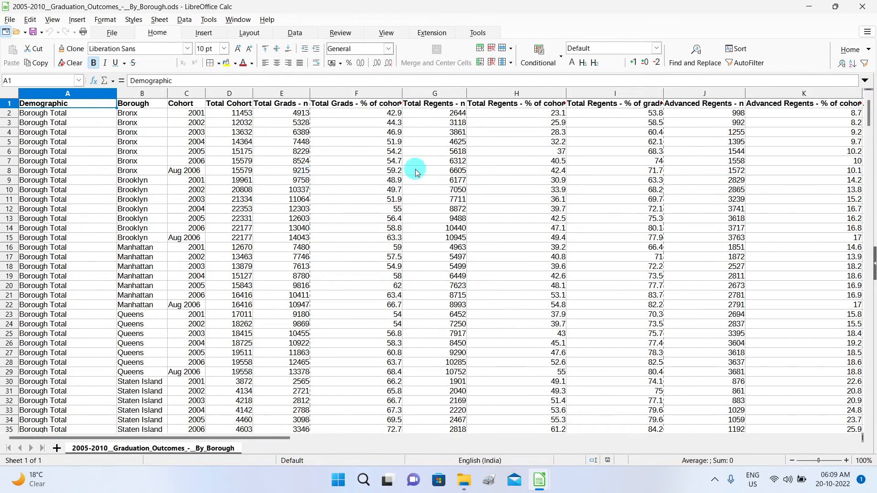
Freeze the first row, test it by scrolling, then unfreeze it.
{"action": "left_click", "coordinate": [385, 33]}
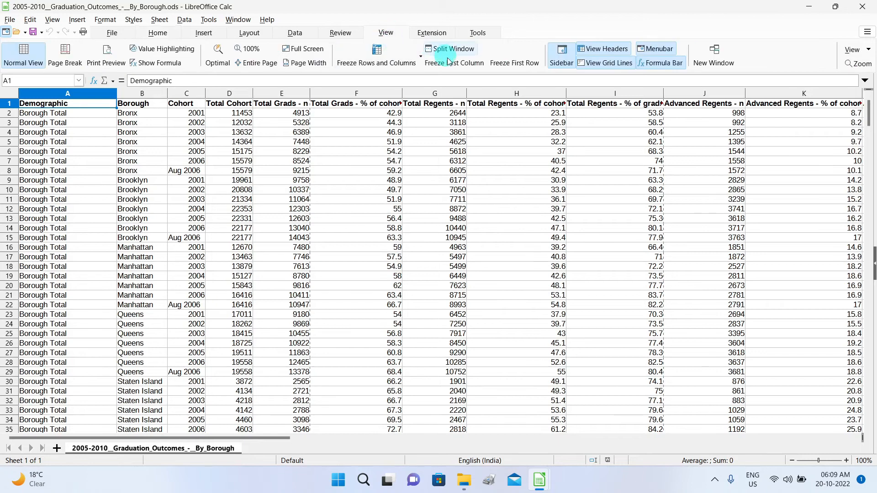
{"action": "left_click", "coordinate": [421, 60]}
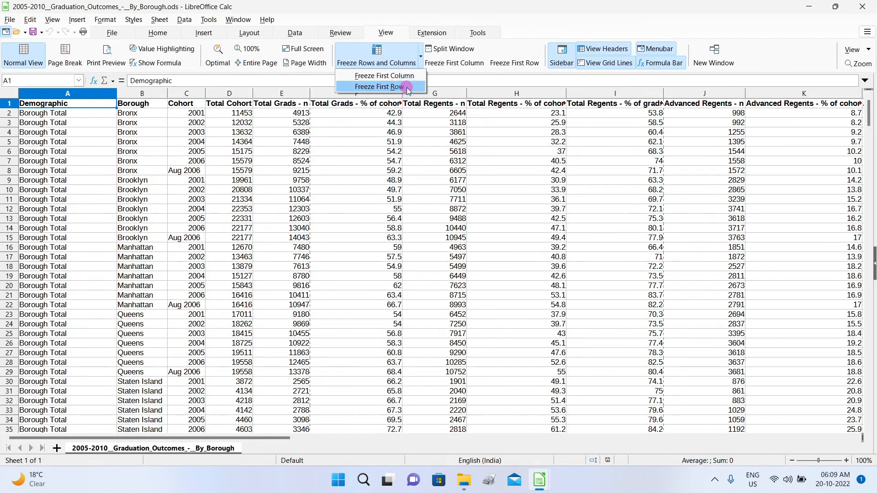
{"action": "left_click", "coordinate": [406, 87]}
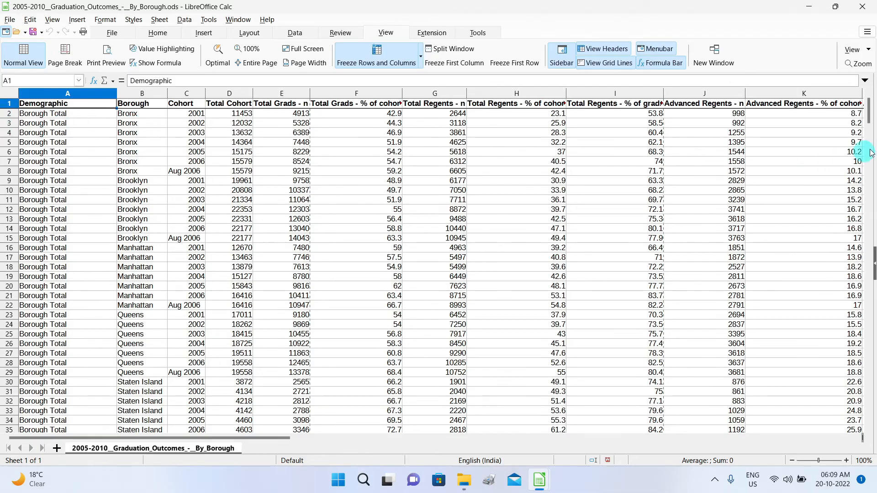
{"action": "mouse_move", "coordinate": [870, 115]}
{"action": "left_mouse_down"}
{"action": "mouse_move", "coordinate": [872, 343]}
{"action": "mouse_move", "coordinate": [872, 99]}
{"action": "left_mouse_up"}
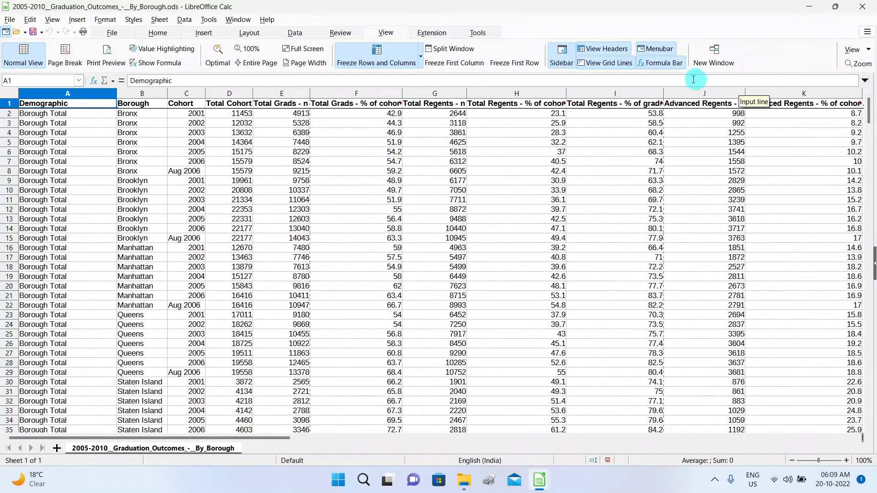
{"action": "left_click", "coordinate": [371, 58]}
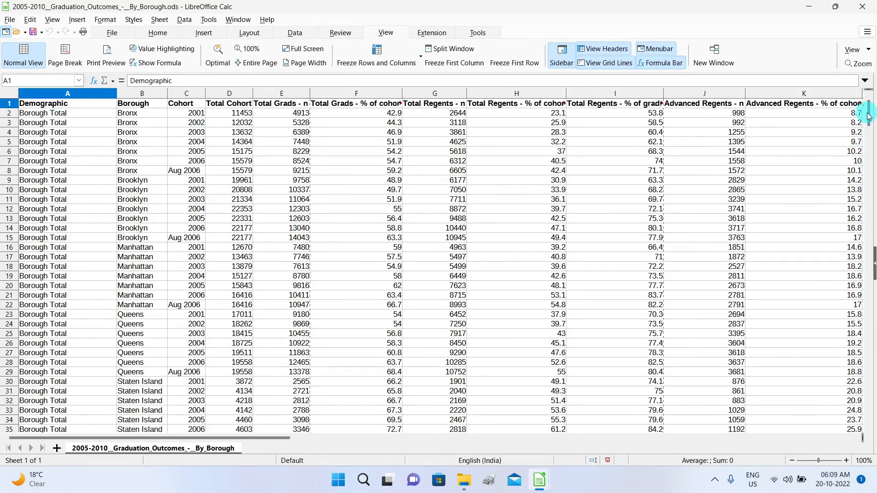
{"action": "left_click_drag", "start_coordinate": [870, 118], "coordinate": [873, 99]}
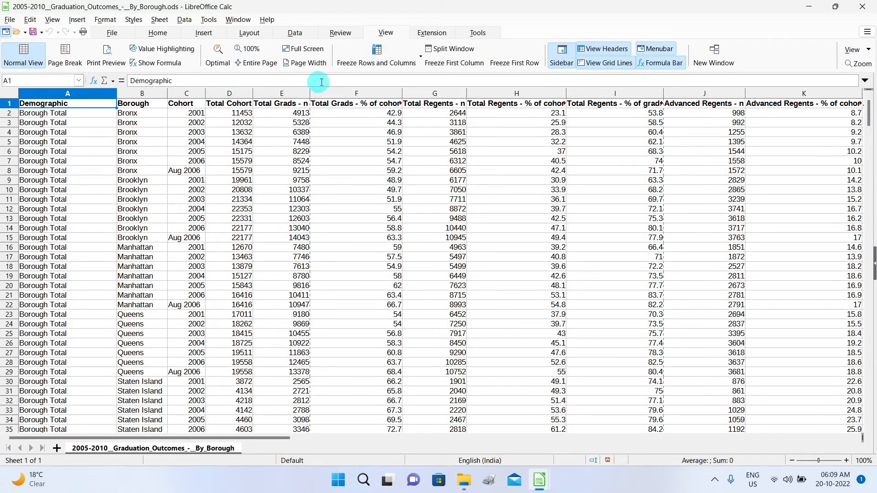
Freeze the first row once more, check it while scrolling, and unfreeze the sheet again.
{"action": "left_click", "coordinate": [420, 61]}
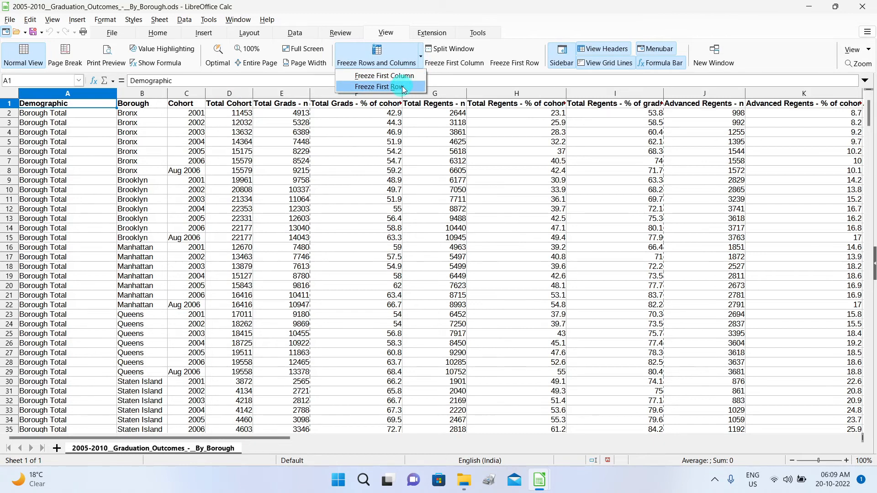
{"action": "left_click", "coordinate": [405, 76]}
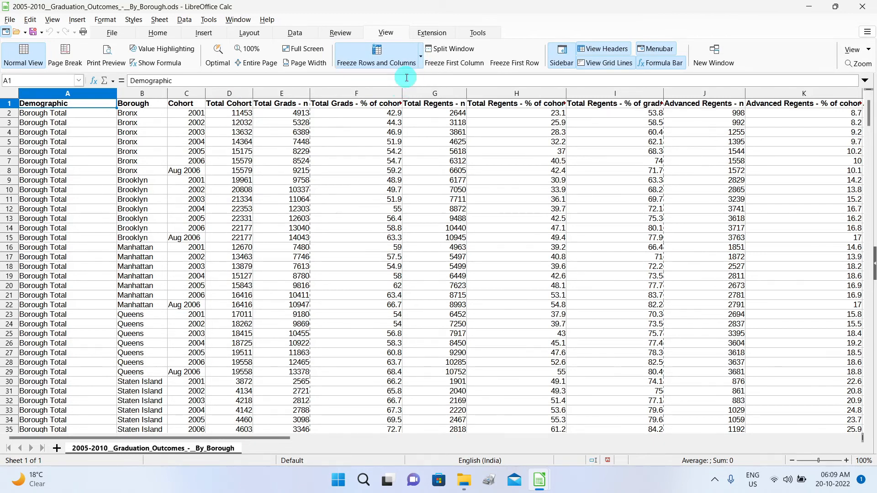
{"action": "left_click_drag", "start_coordinate": [196, 438], "coordinate": [165, 455]}
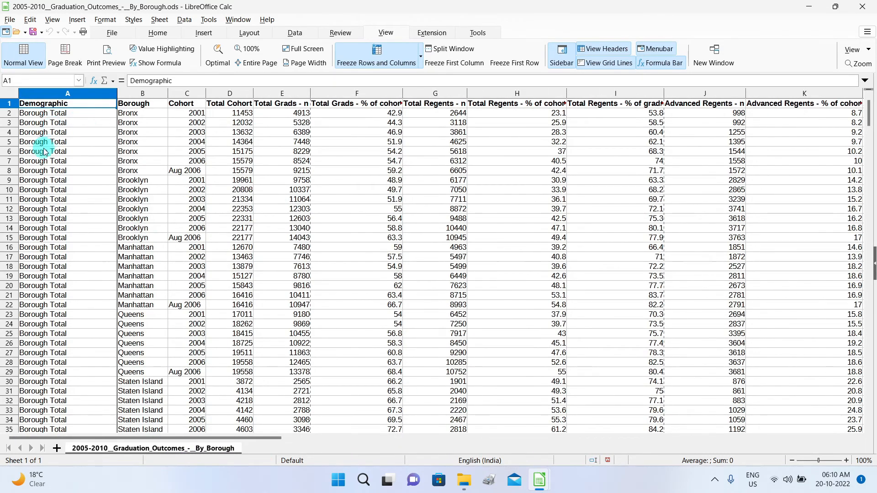
{"action": "left_click", "coordinate": [373, 64]}
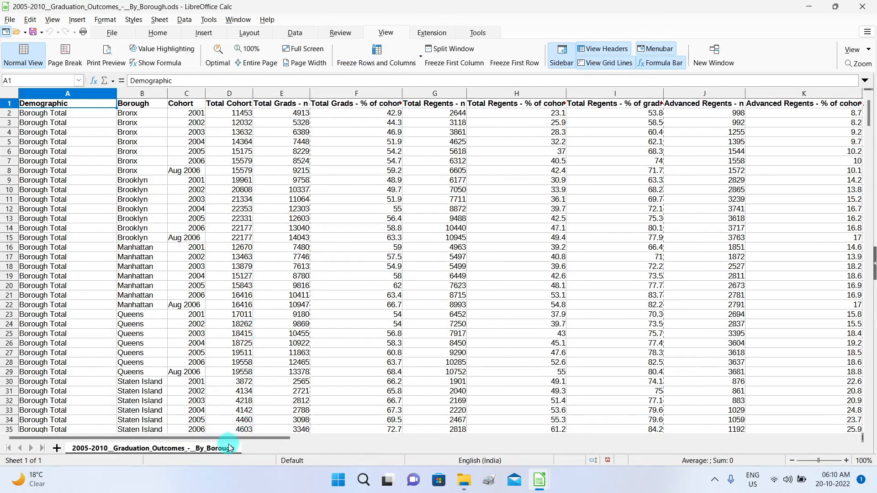
{"action": "left_click_drag", "start_coordinate": [229, 440], "coordinate": [164, 461]}
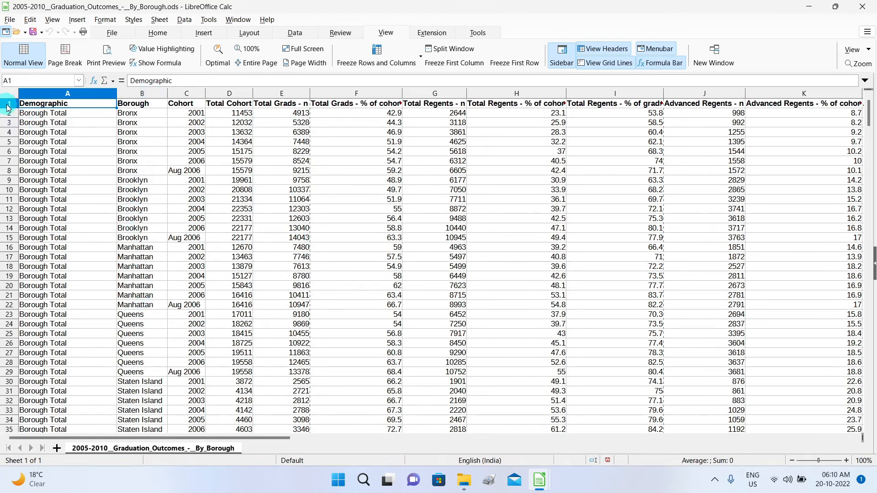
{"action": "left_click_drag", "start_coordinate": [83, 95], "coordinate": [132, 96]}
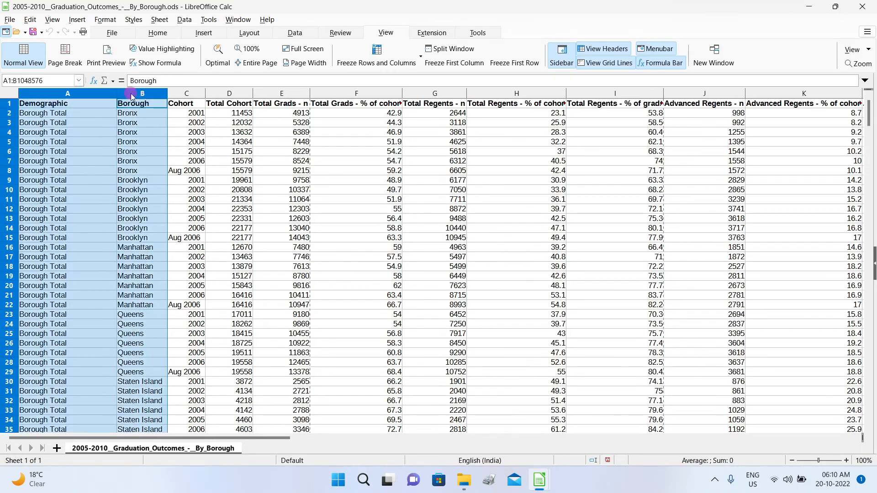
{"action": "left_click", "coordinate": [168, 152]}
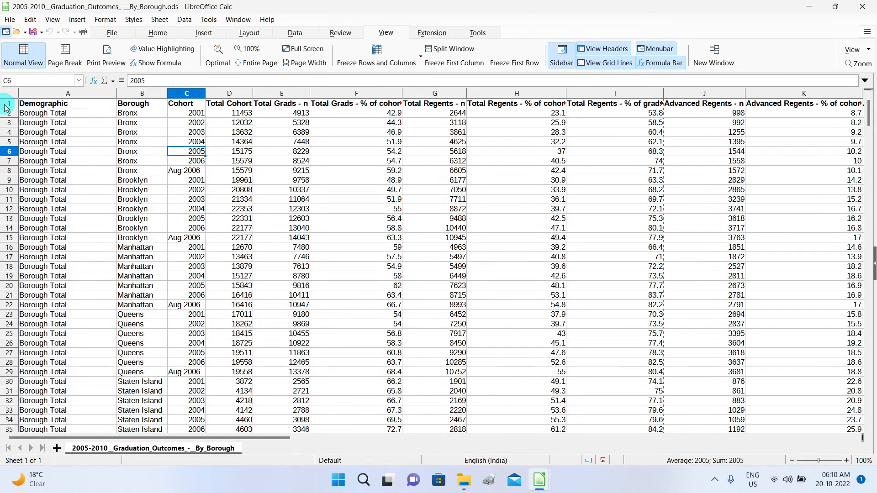
{"action": "left_click", "coordinate": [8, 105]}
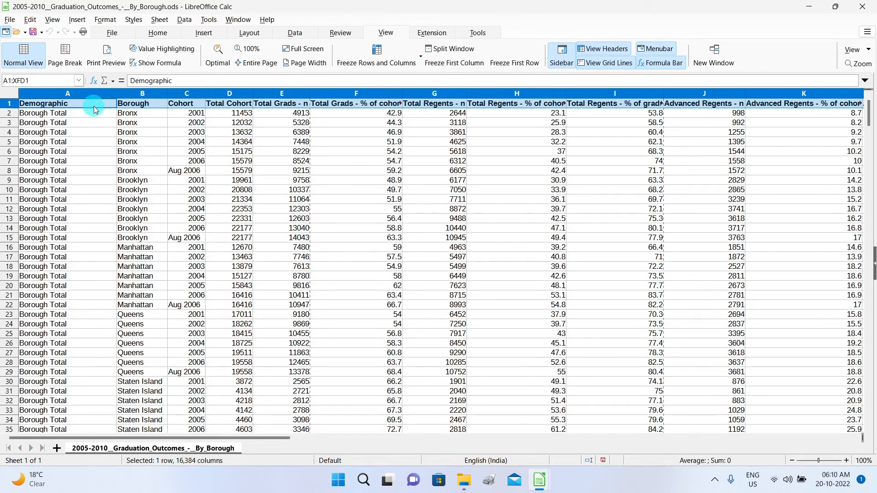
{"action": "left_click_drag", "start_coordinate": [48, 97], "coordinate": [137, 95]}
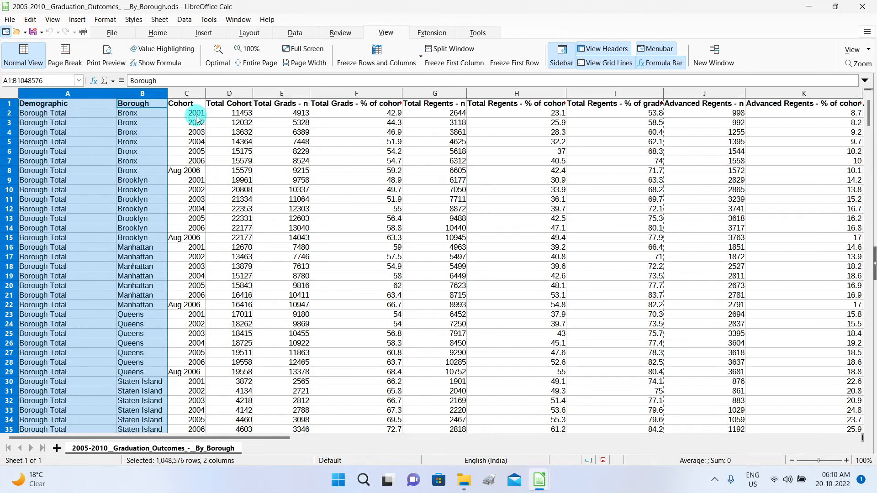
{"action": "left_click", "coordinate": [9, 103]}
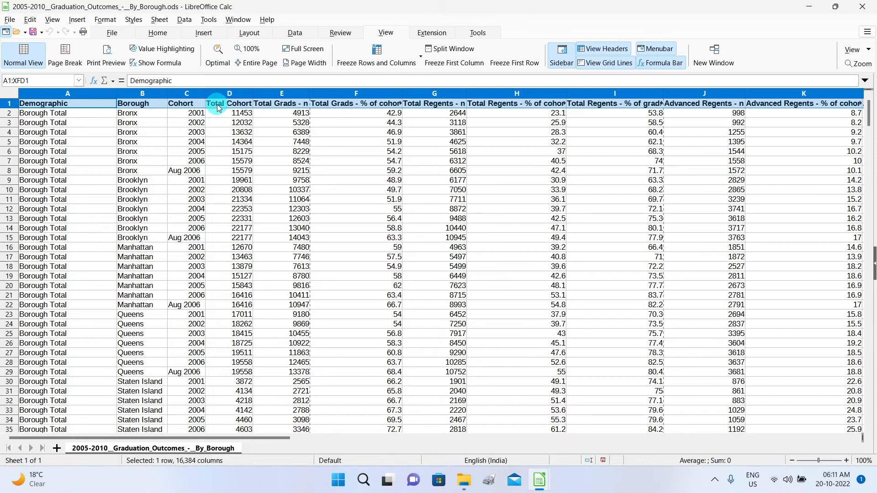
{"action": "left_click", "coordinate": [201, 116]}
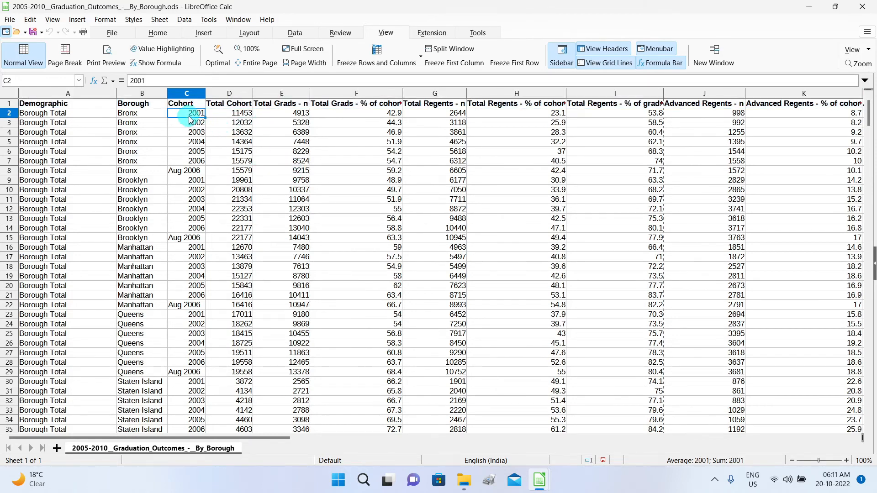
{"action": "left_click", "coordinate": [452, 53]}
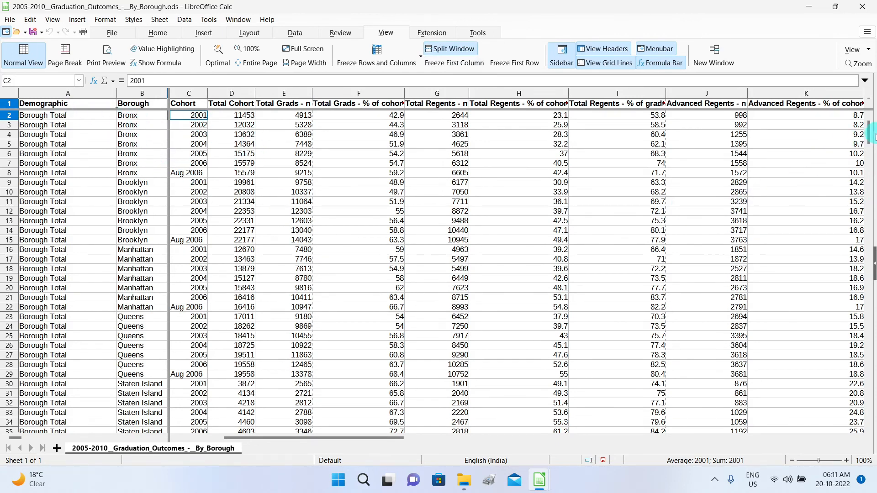
{"action": "left_click_drag", "start_coordinate": [869, 138], "coordinate": [871, 118]}
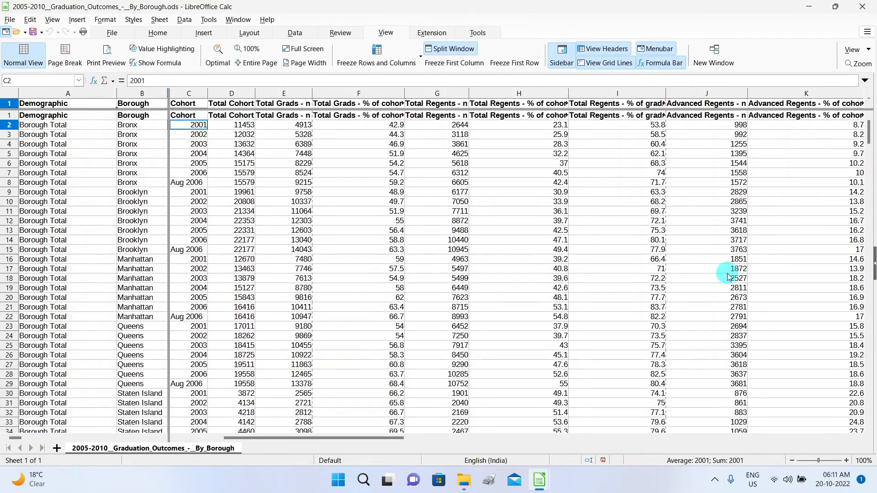
{"action": "left_click_drag", "start_coordinate": [358, 438], "coordinate": [314, 470]}
{"action": "left_click_drag", "start_coordinate": [258, 466], "coordinate": [256, 465]}
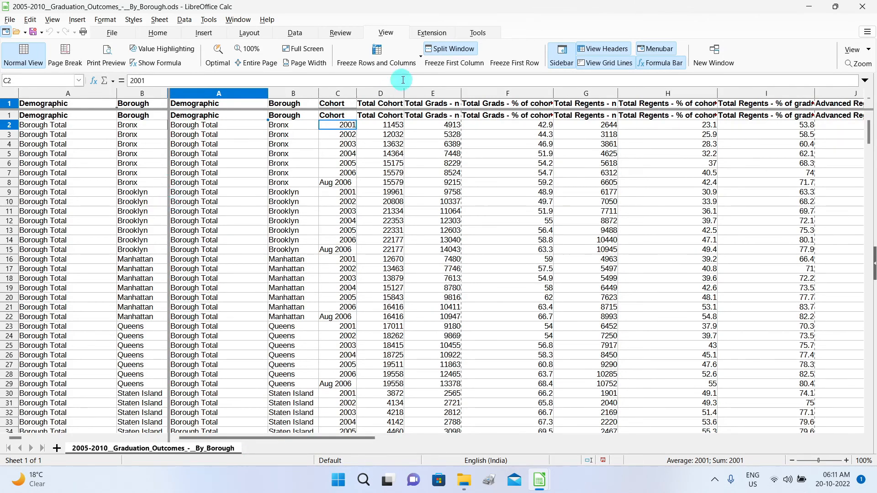
{"action": "left_click", "coordinate": [451, 51]}
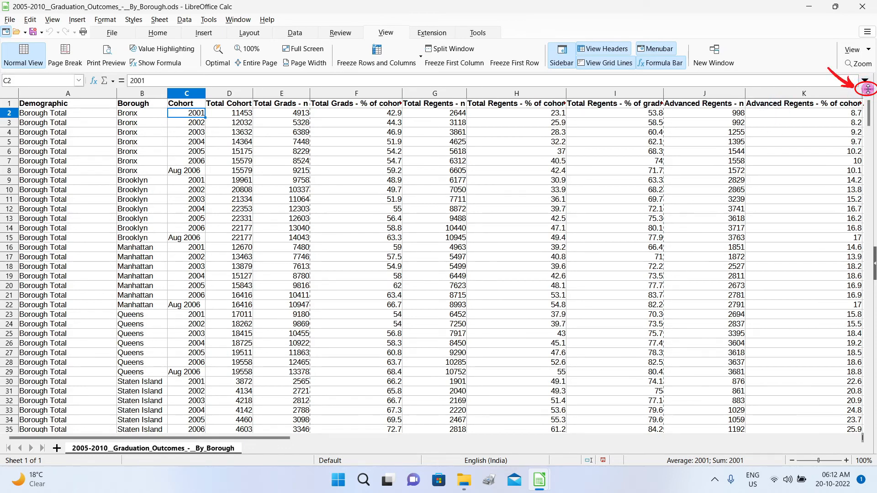
{"action": "left_click_drag", "start_coordinate": [867, 89], "coordinate": [794, 173]}
{"action": "left_click_drag", "start_coordinate": [797, 183], "coordinate": [796, 196]}
{"action": "scroll", "coordinate": [799, 215], "scroll_direction": "down", "scroll_amount": 20}
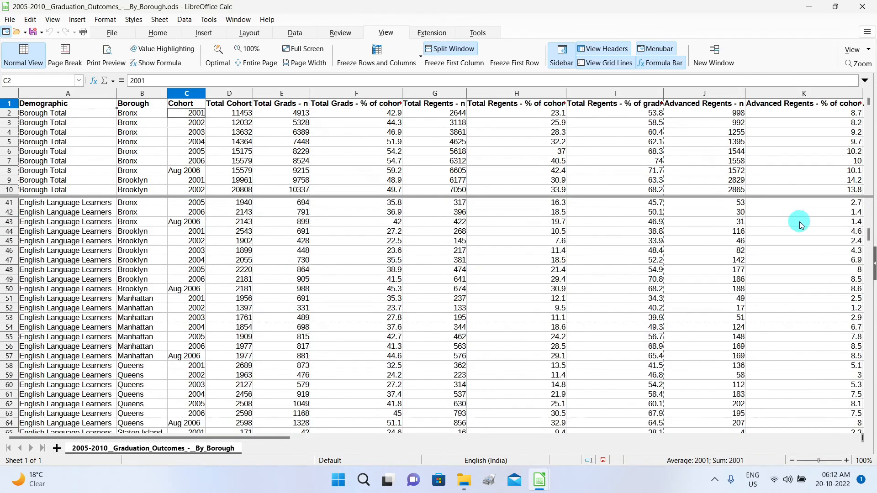
{"action": "scroll", "coordinate": [533, 153], "scroll_direction": "down", "scroll_amount": 3}
{"action": "scroll", "coordinate": [533, 154], "scroll_direction": "down", "scroll_amount": 3}
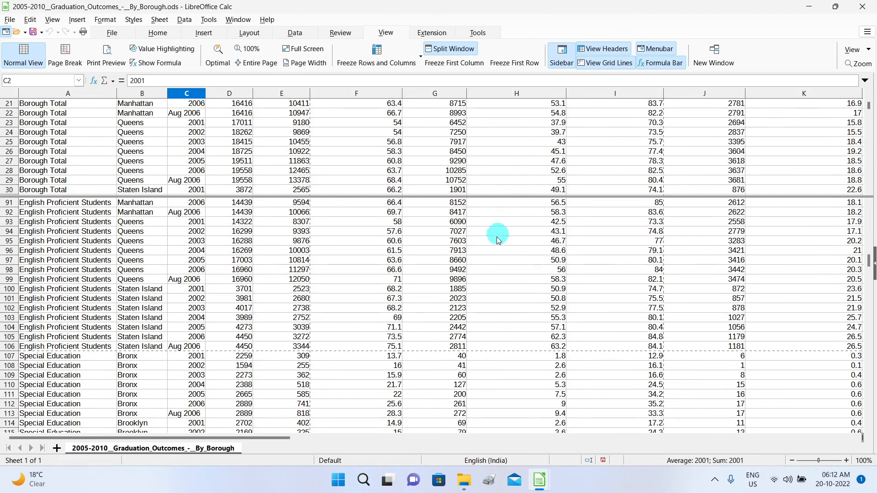
{"action": "scroll", "coordinate": [486, 256], "scroll_direction": "down", "scroll_amount": 20}
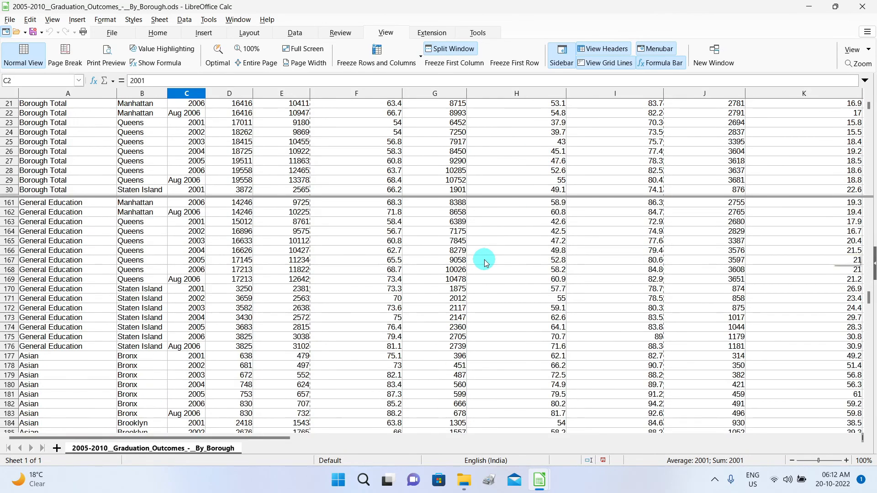
{"action": "scroll", "coordinate": [484, 259], "scroll_direction": "down", "scroll_amount": 20}
{"action": "scroll", "coordinate": [484, 260], "scroll_direction": "up", "scroll_amount": 3}
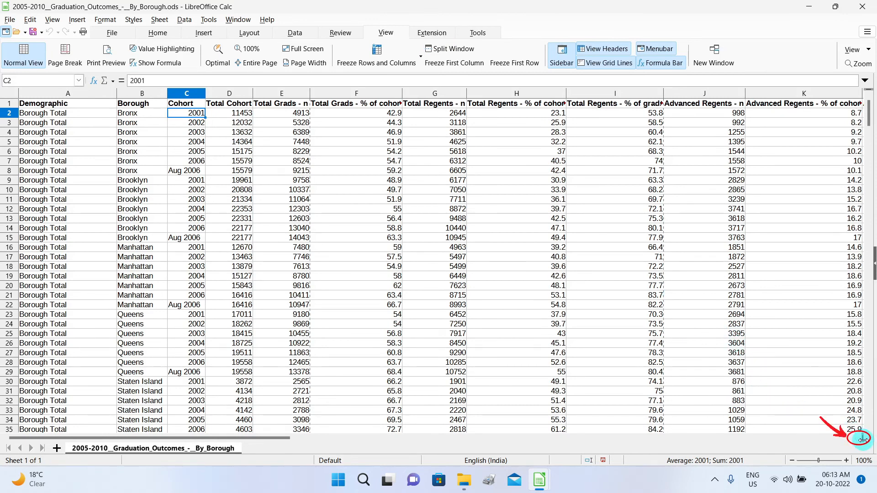
{"action": "left_click_drag", "start_coordinate": [862, 438], "coordinate": [263, 425]}
{"action": "left_click_drag", "start_coordinate": [521, 441], "coordinate": [620, 445]}
{"action": "scroll", "coordinate": [440, 248], "scroll_direction": "down", "scroll_amount": 7}
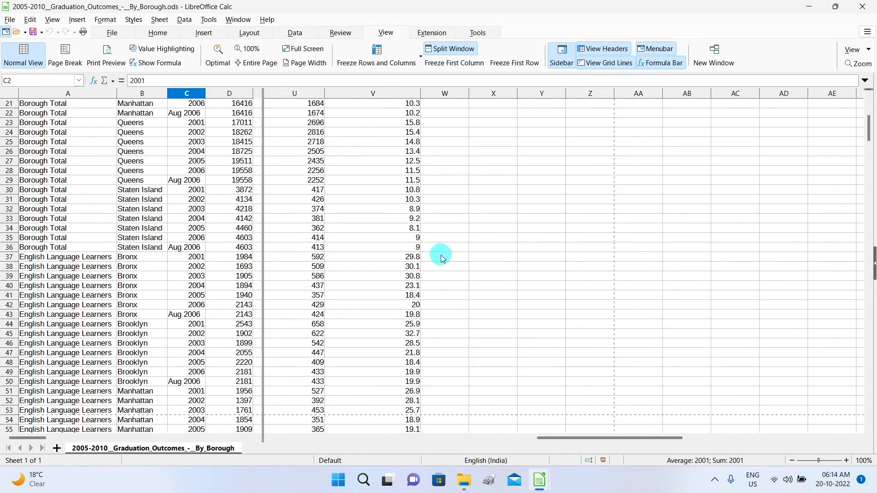
{"action": "scroll", "coordinate": [440, 255], "scroll_direction": "up", "scroll_amount": 7}
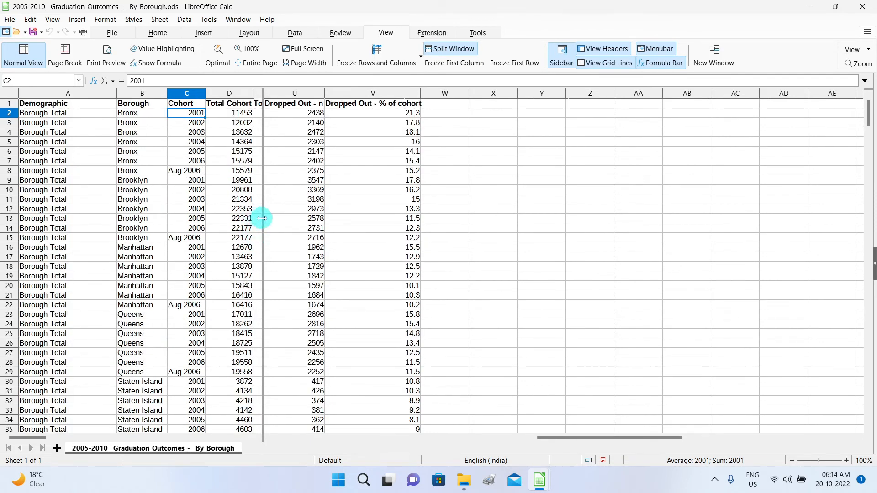
{"action": "double_click", "coordinate": [263, 133]}
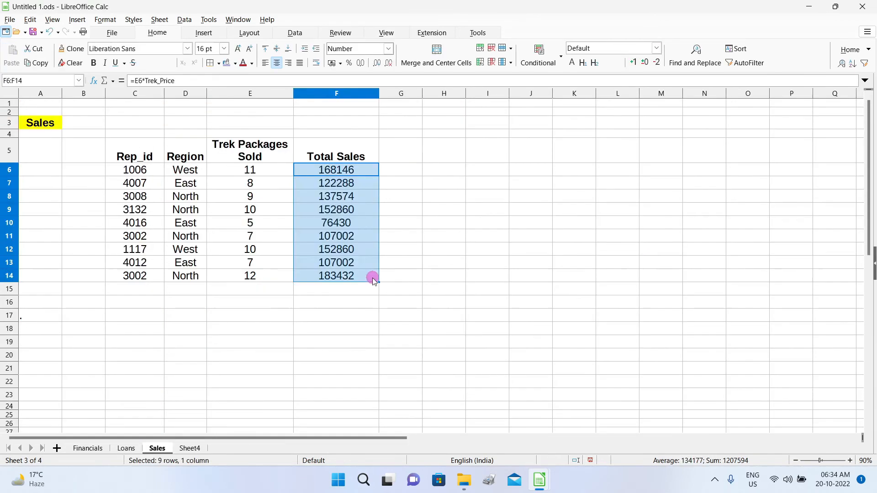
{"action": "left_click", "coordinate": [443, 276]}
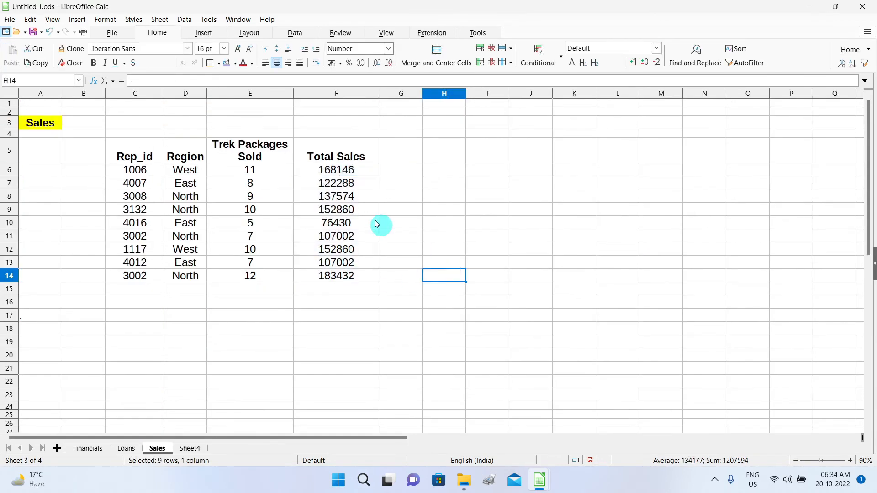
Apply Currency format to F6:F14 so sales read ₹1,68,146.00 through ₹1,83,432.00.
{"action": "left_click_drag", "start_coordinate": [321, 169], "coordinate": [363, 277]}
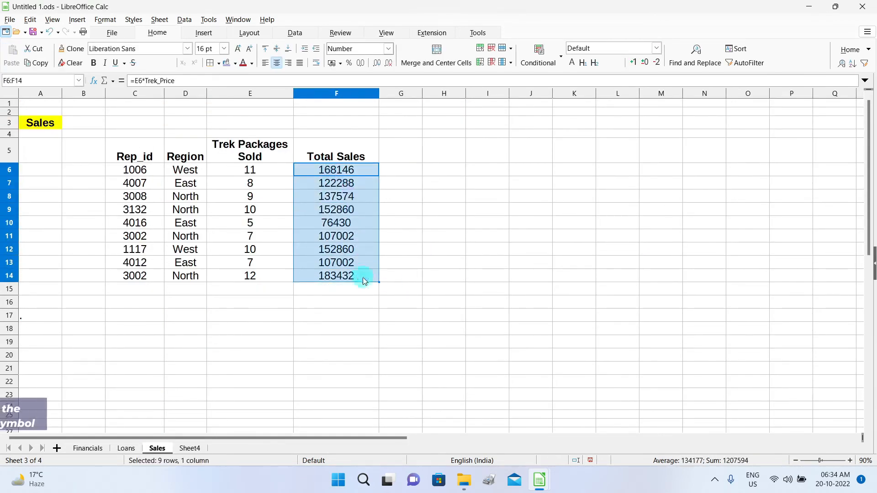
{"action": "left_click", "coordinate": [470, 299]}
{"action": "left_click_drag", "start_coordinate": [309, 171], "coordinate": [359, 278]}
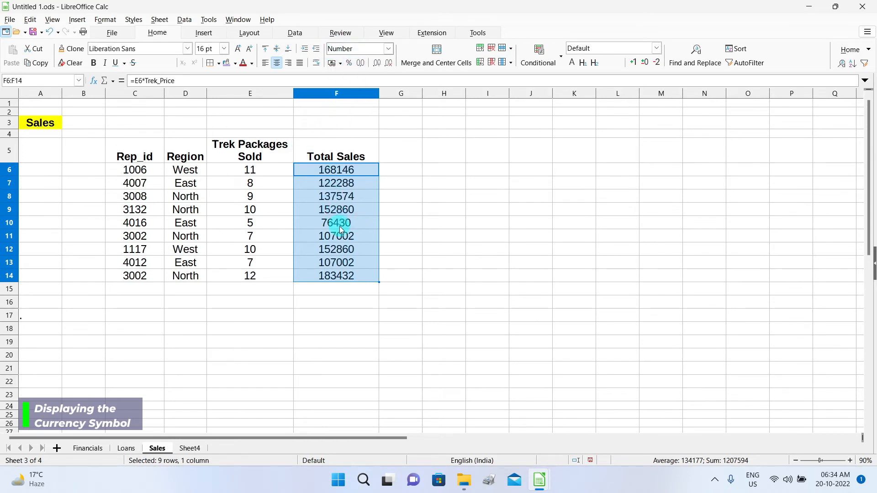
{"action": "left_click", "coordinate": [388, 49]}
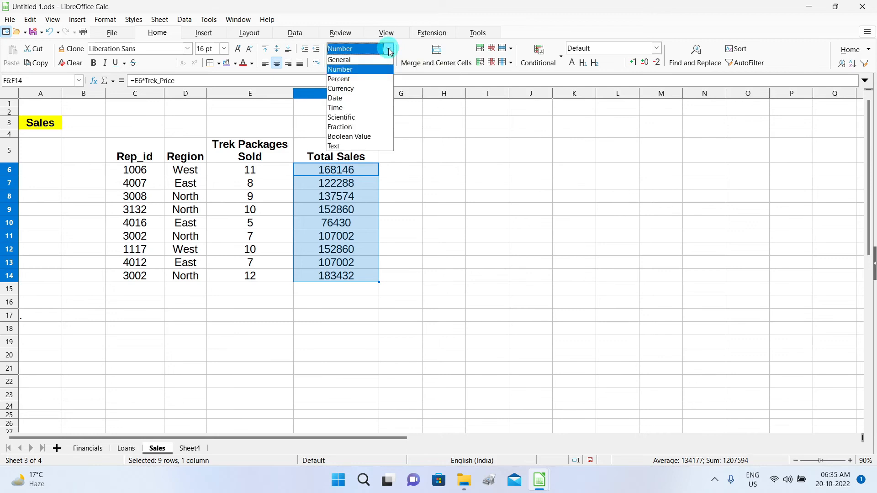
{"action": "left_click", "coordinate": [366, 89]}
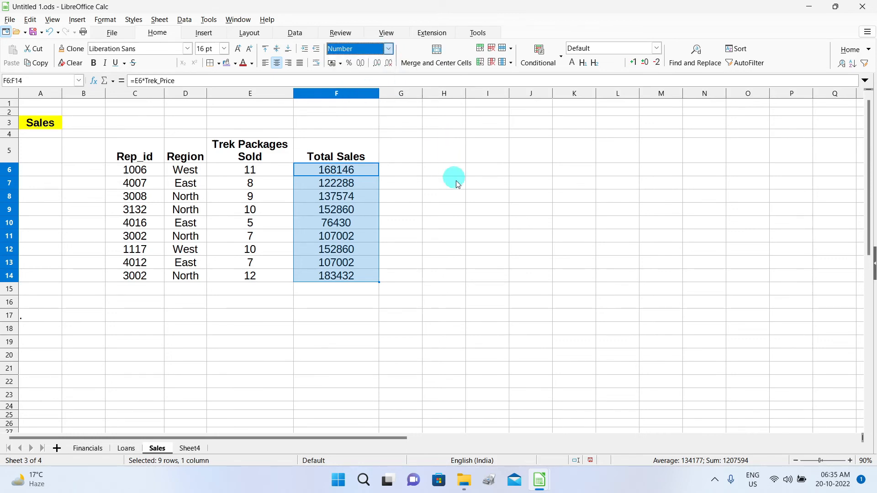
{"action": "left_click", "coordinate": [457, 240]}
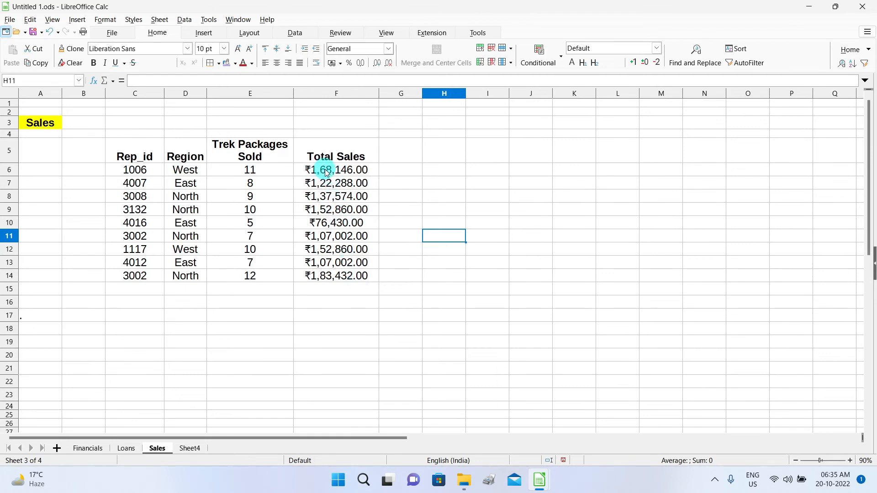
Show the Options page Language Settings > Languages, with locale English (India) and currency INR.
{"action": "left_click", "coordinate": [210, 23]}
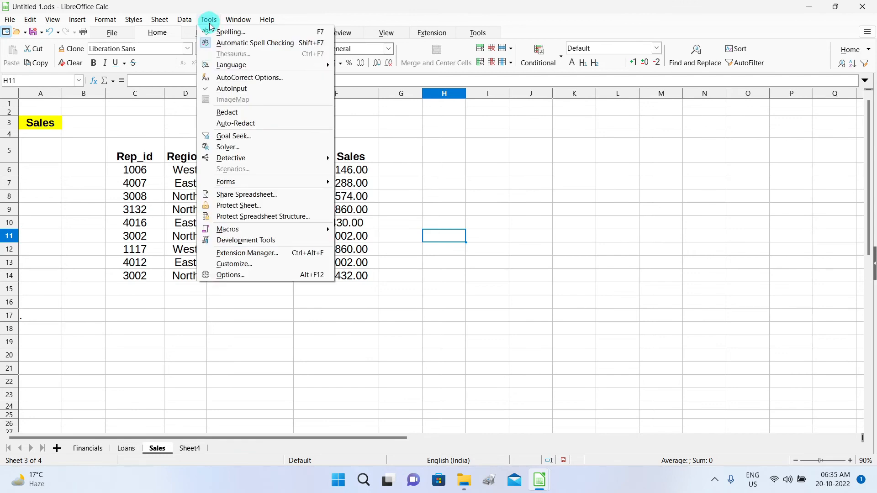
{"action": "left_click", "coordinate": [267, 275]}
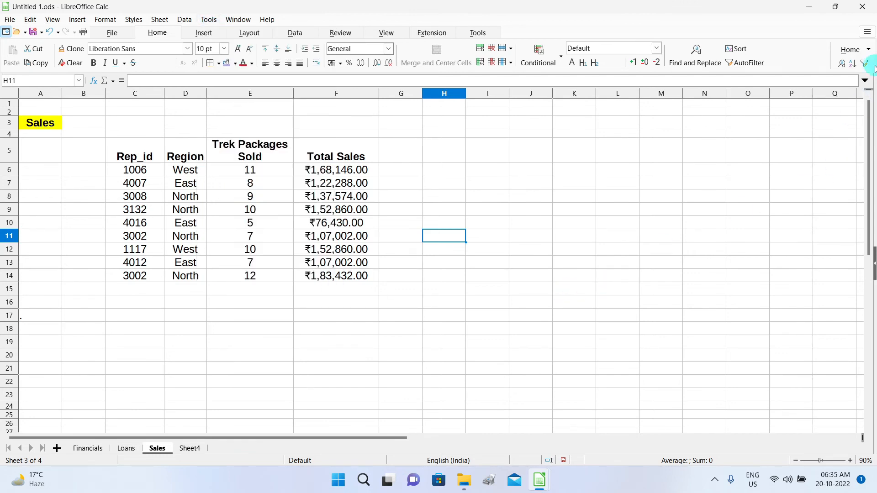
{"action": "left_click", "coordinate": [867, 33]}
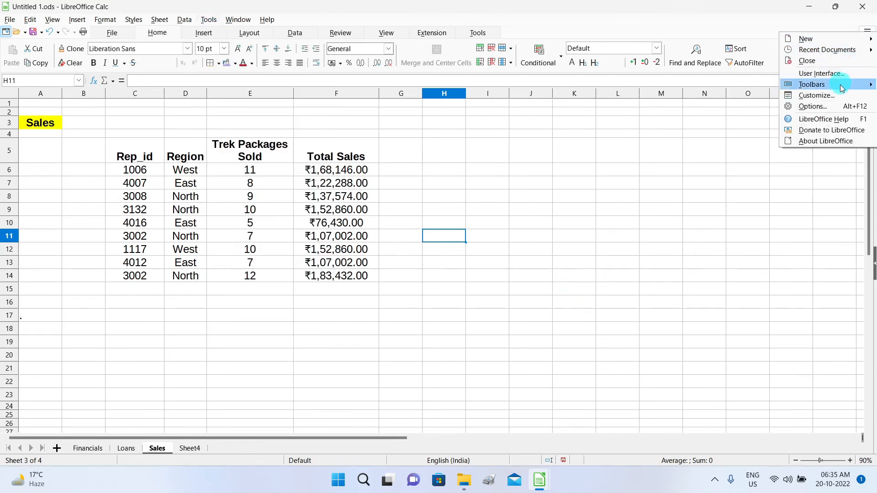
{"action": "left_click", "coordinate": [824, 104]}
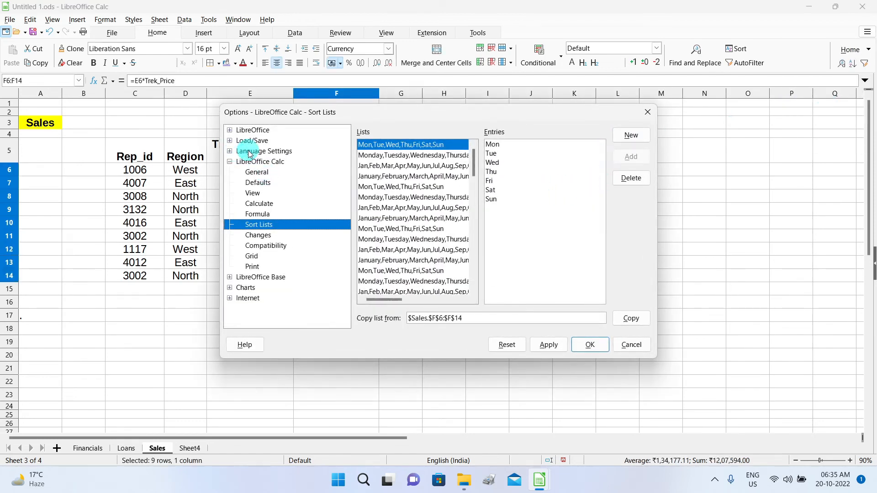
{"action": "left_click", "coordinate": [250, 152]}
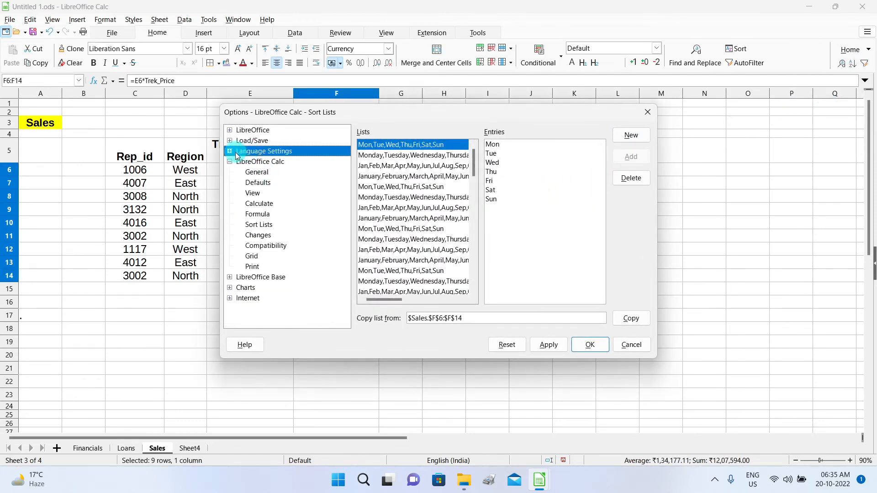
{"action": "left_click", "coordinate": [228, 152]}
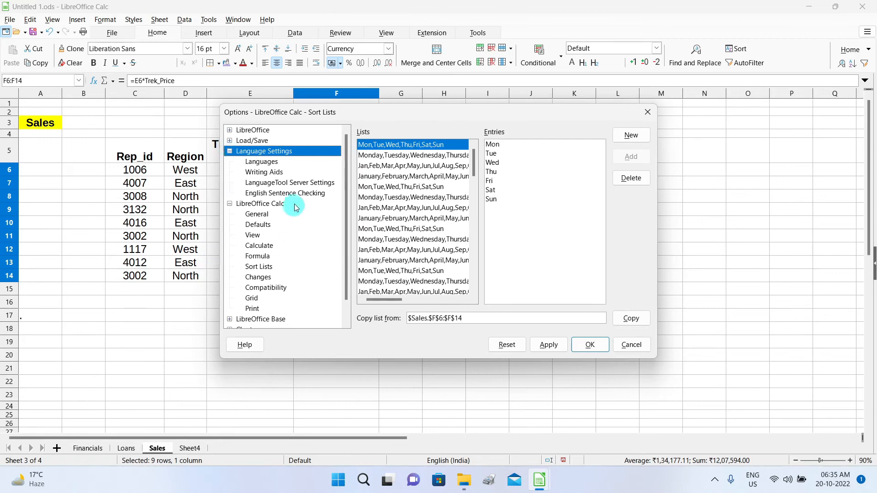
{"action": "left_click", "coordinate": [272, 168]}
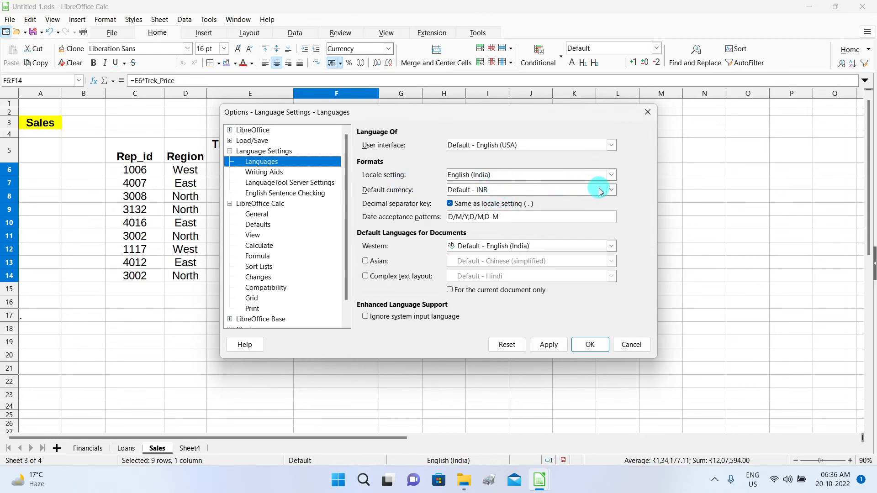
Set the default currency to AUD $ English (Australia) and apply it.
{"action": "left_click", "coordinate": [610, 191]}
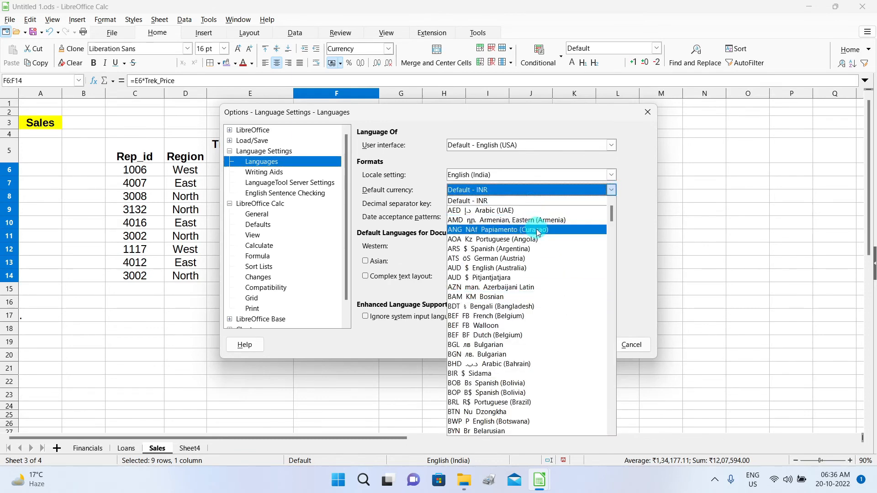
{"action": "left_click", "coordinate": [541, 268]}
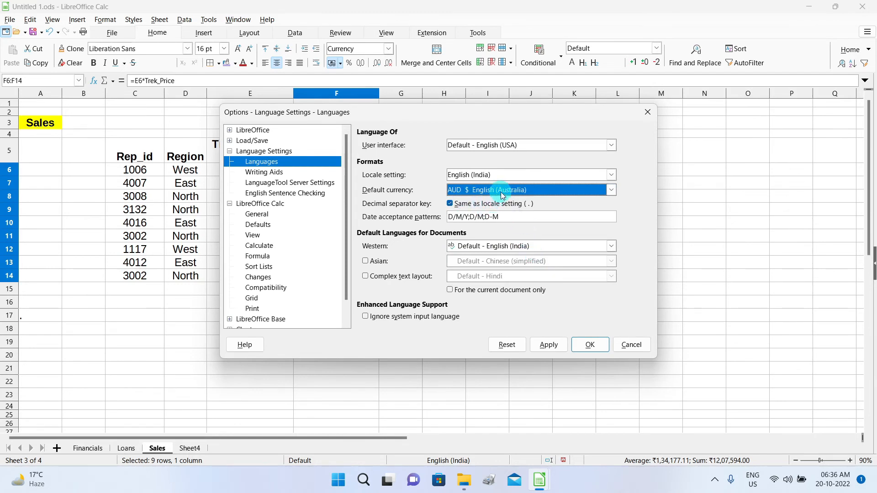
{"action": "left_click", "coordinate": [562, 345]}
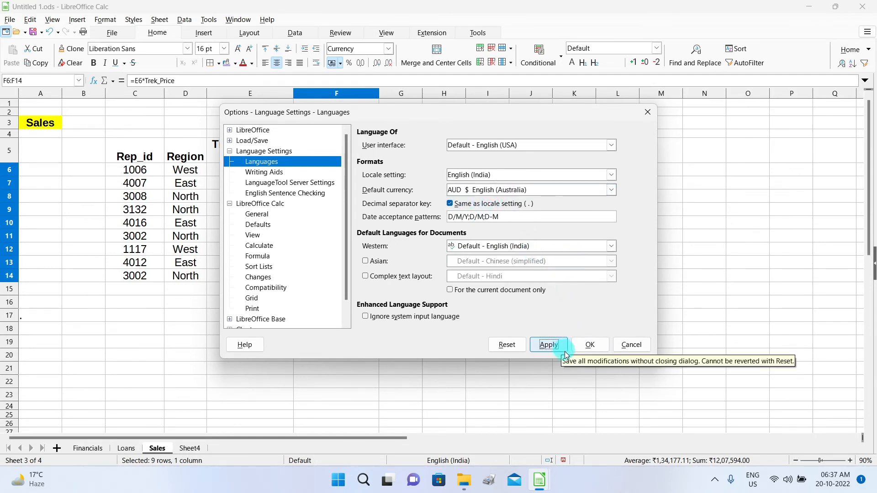
{"action": "left_click", "coordinate": [590, 346]}
Reformat F6:F14 so Total Sales show dollar amounts, $1,68,146.00 through $1,83,432.00.
{"action": "left_click_drag", "start_coordinate": [337, 171], "coordinate": [370, 261]}
{"action": "left_click_drag", "start_coordinate": [336, 170], "coordinate": [345, 280]}
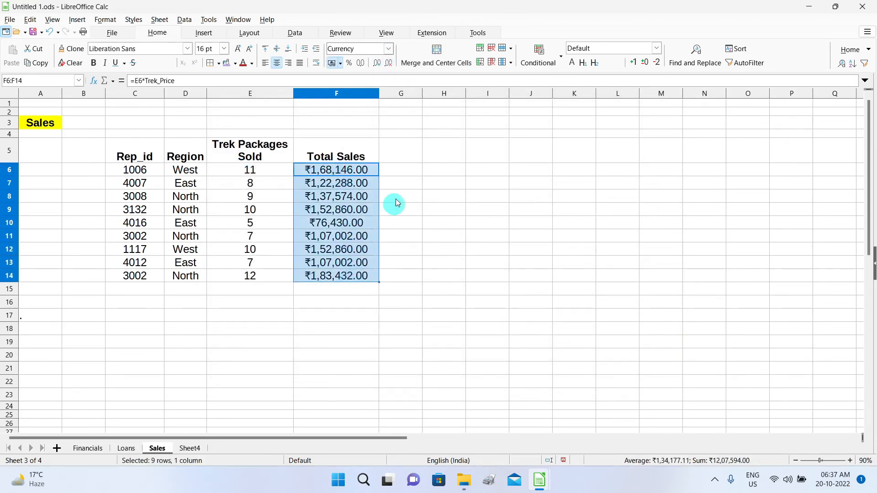
{"action": "left_click", "coordinate": [387, 49]}
{"action": "left_click", "coordinate": [369, 73]}
{"action": "left_click", "coordinate": [388, 49]}
{"action": "key", "text": "Escape"}
{"action": "key", "text": "ctrl+z"}
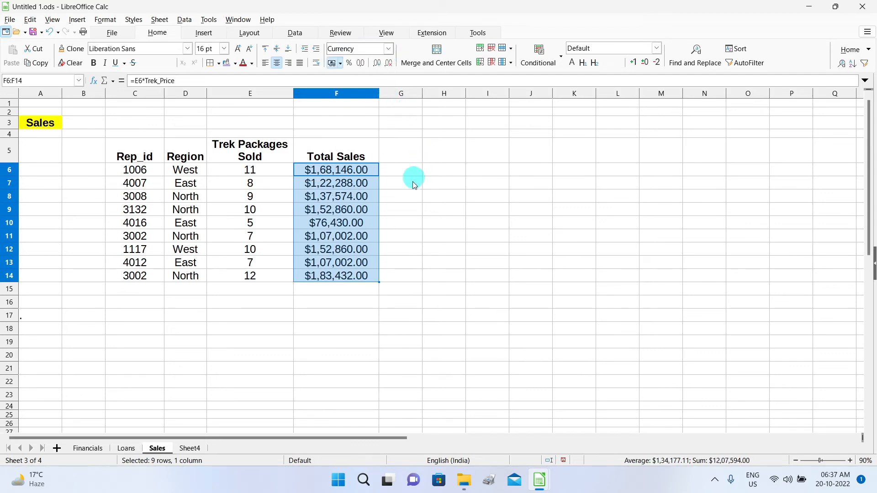
{"action": "left_click", "coordinate": [425, 224]}
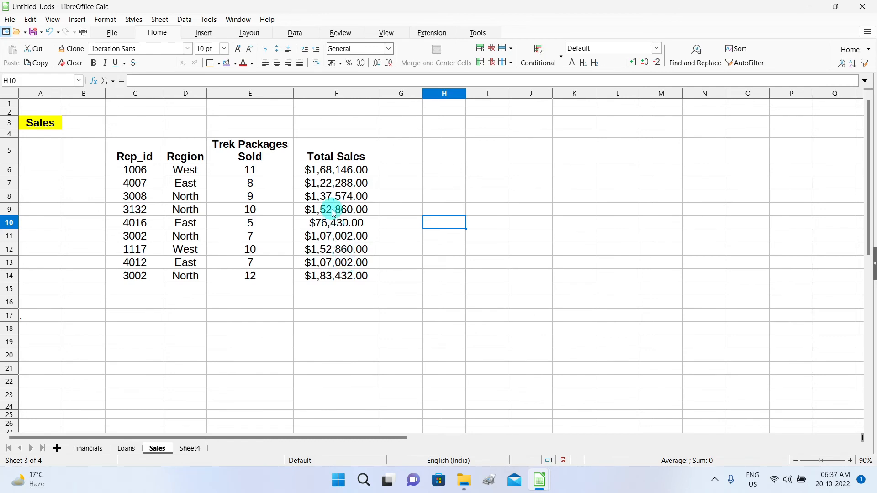
Set the default currency back to Default - INR and confirm F6:F14 shows rupees again.
{"action": "left_click", "coordinate": [206, 20]}
{"action": "left_click", "coordinate": [268, 273]}
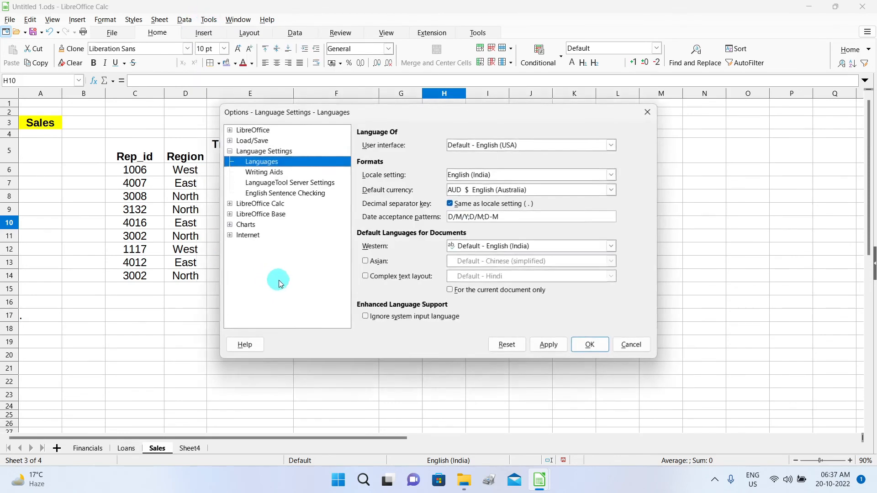
{"action": "left_click", "coordinate": [611, 192]}
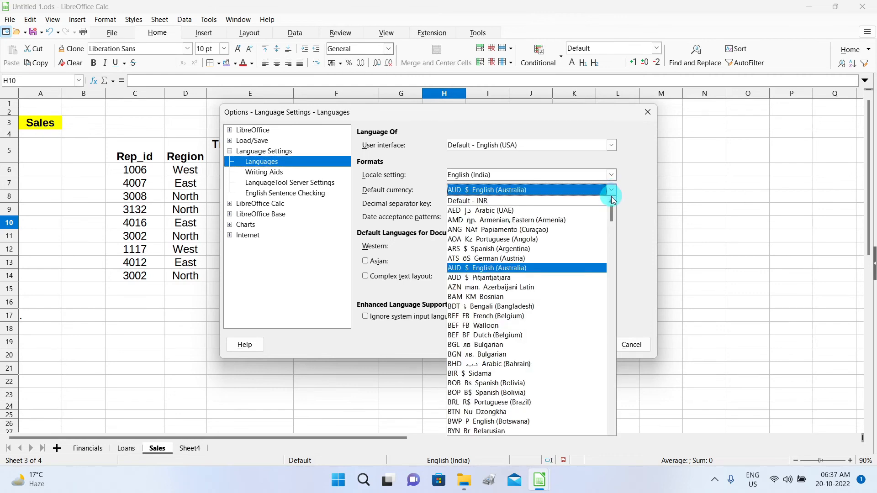
{"action": "left_click", "coordinate": [484, 201]}
{"action": "left_click", "coordinate": [591, 345]}
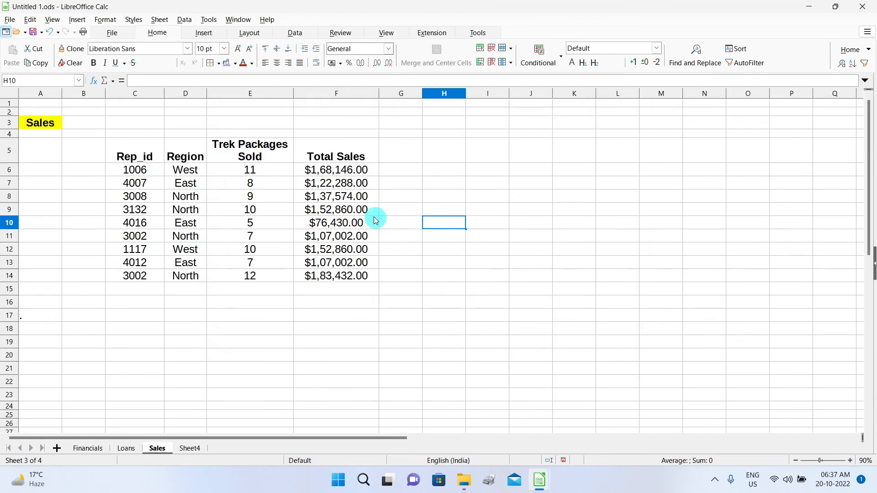
{"action": "left_click_drag", "start_coordinate": [343, 173], "coordinate": [348, 277]}
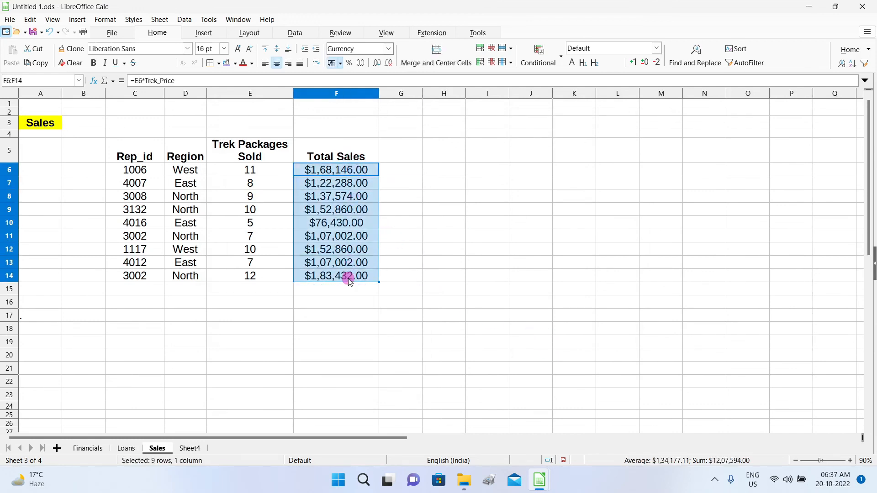
{"action": "left_click_drag", "start_coordinate": [411, 221], "coordinate": [402, 210]}
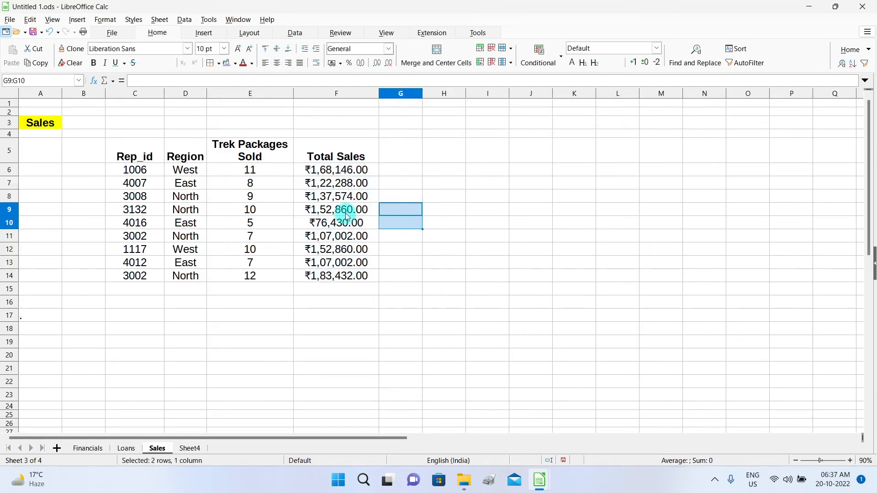
{"action": "left_click", "coordinate": [519, 301]}
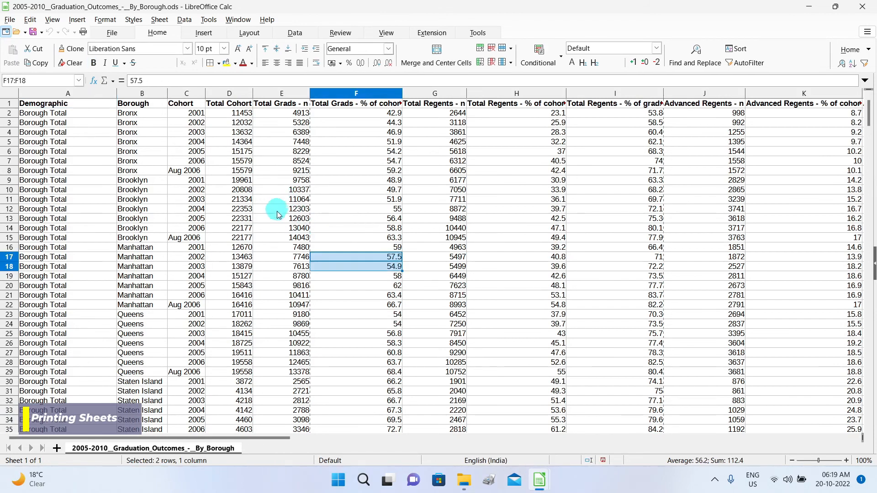
Open Print Preview of the Graduation Outcomes by Borough sheet, spanning 48 pages.
{"action": "scroll", "coordinate": [278, 219], "scroll_direction": "down", "scroll_amount": 10}
{"action": "scroll", "coordinate": [287, 226], "scroll_direction": "up", "scroll_amount": 10}
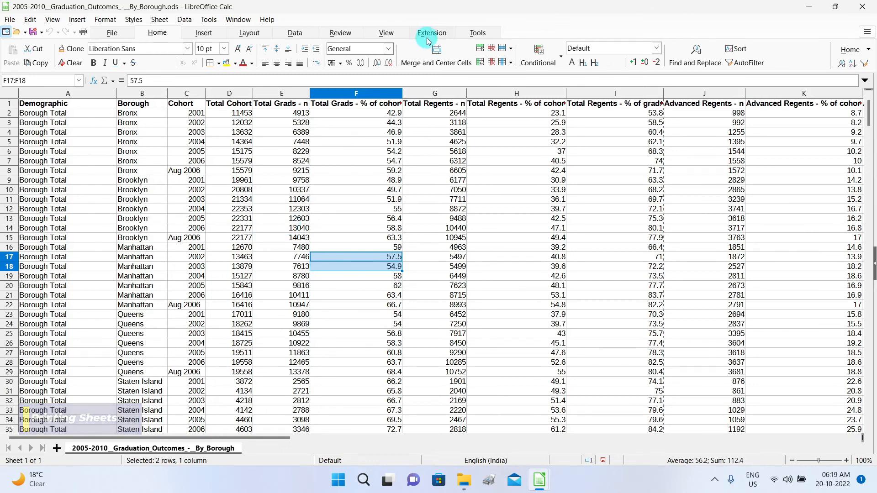
{"action": "left_click", "coordinate": [387, 35]}
{"action": "left_click", "coordinate": [26, 64]}
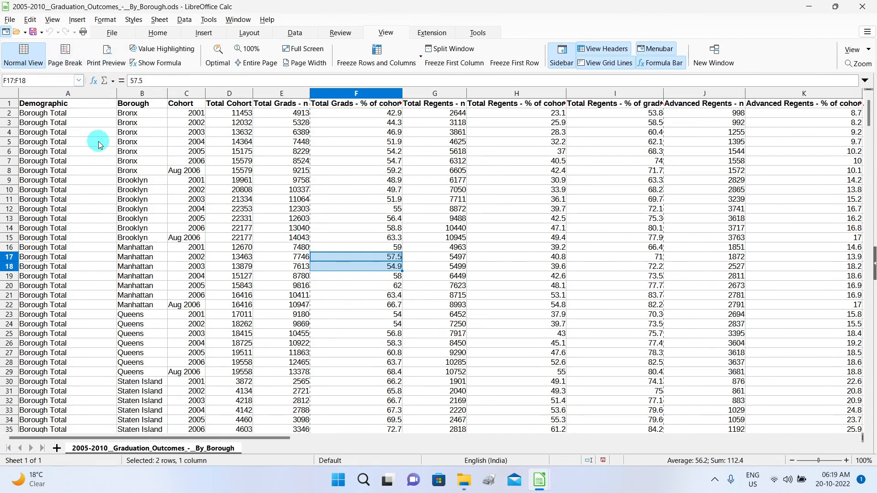
{"action": "left_click", "coordinate": [112, 66]}
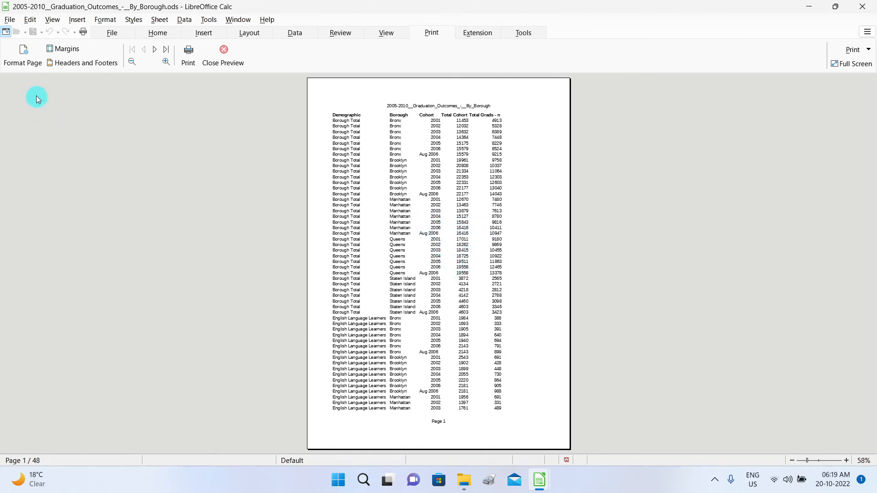
Set the page style's paper orientation to Landscape.
{"action": "left_click", "coordinate": [22, 64]}
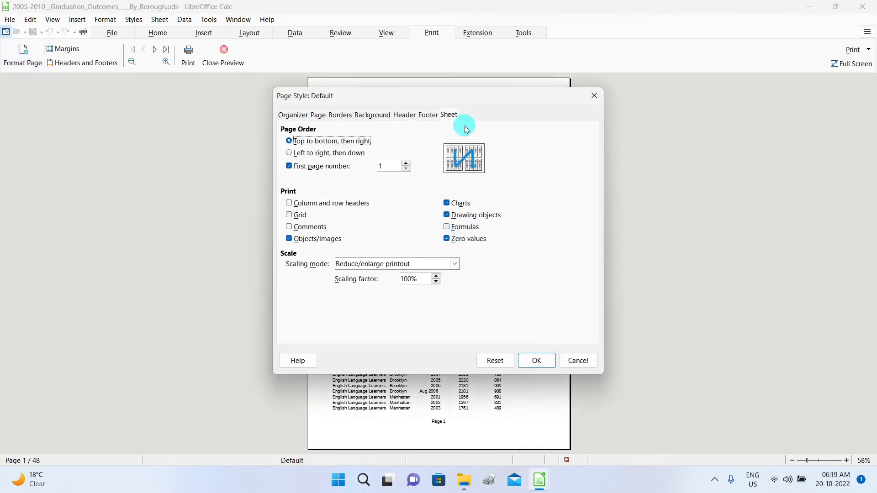
{"action": "left_click", "coordinate": [324, 121]}
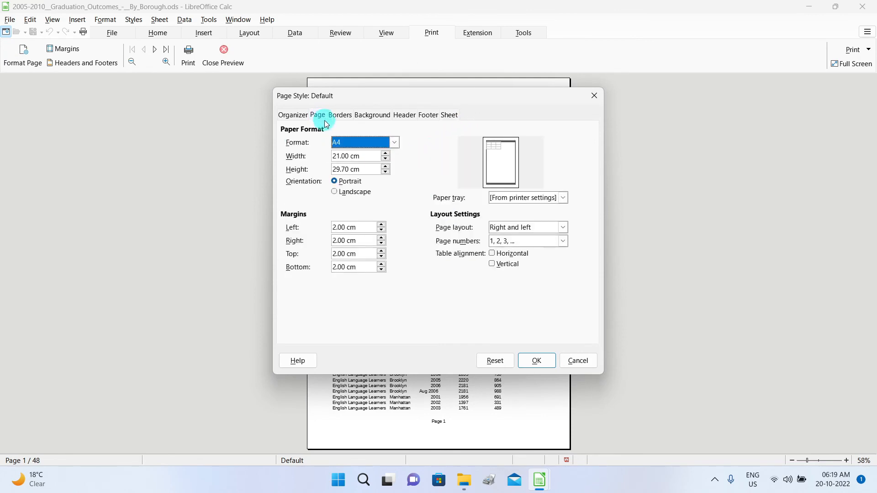
{"action": "left_click", "coordinate": [336, 195]}
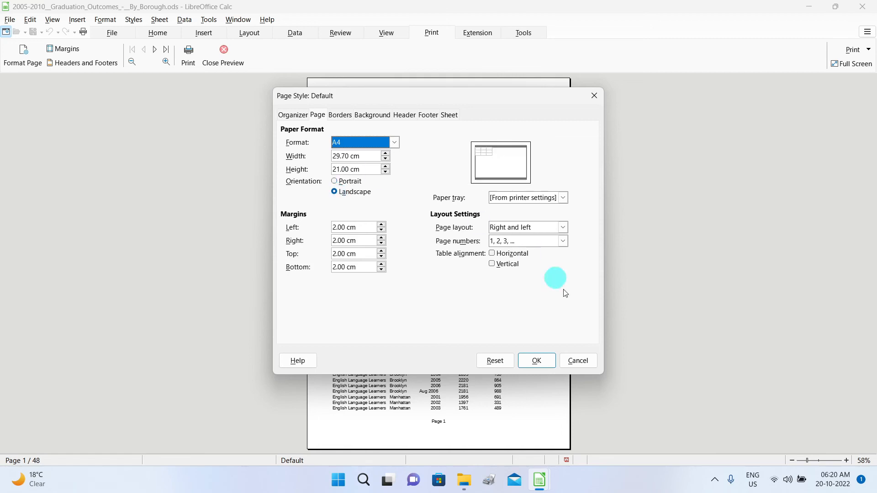
{"action": "left_click", "coordinate": [533, 362]}
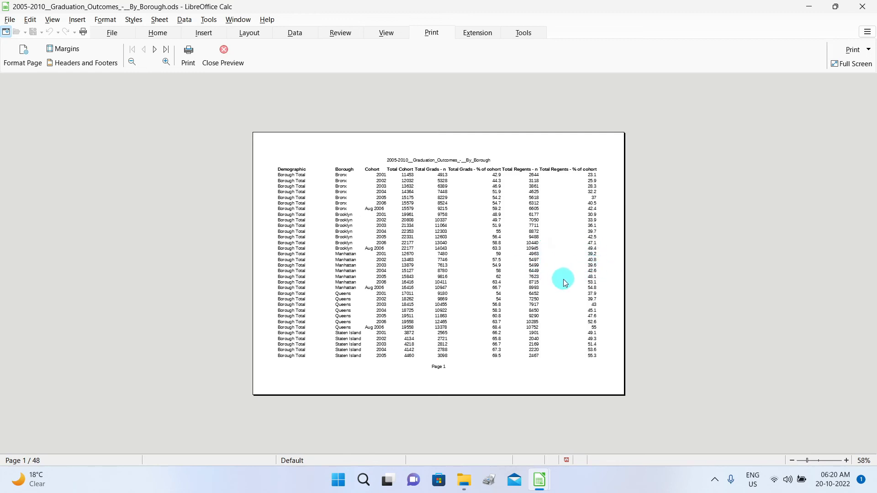
Scale the printout to fit 1 page wide with no height limit, cutting it to 3 pages.
{"action": "left_click", "coordinate": [17, 66]}
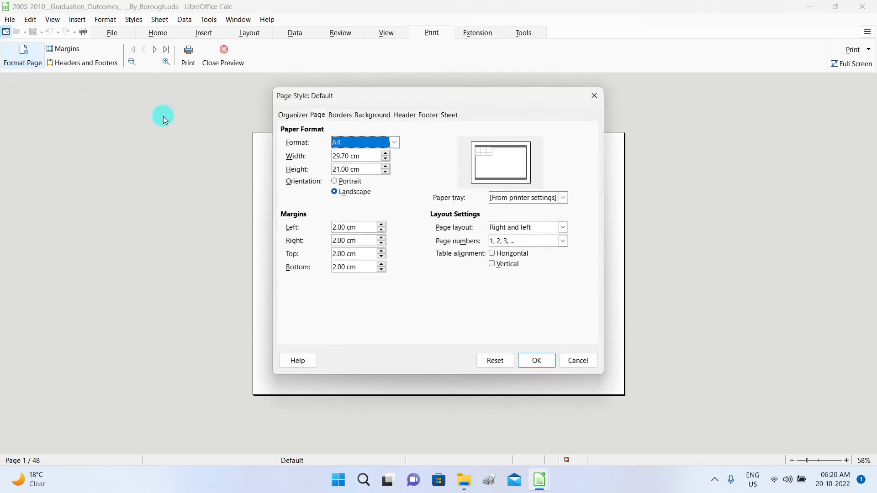
{"action": "left_click", "coordinate": [449, 115]}
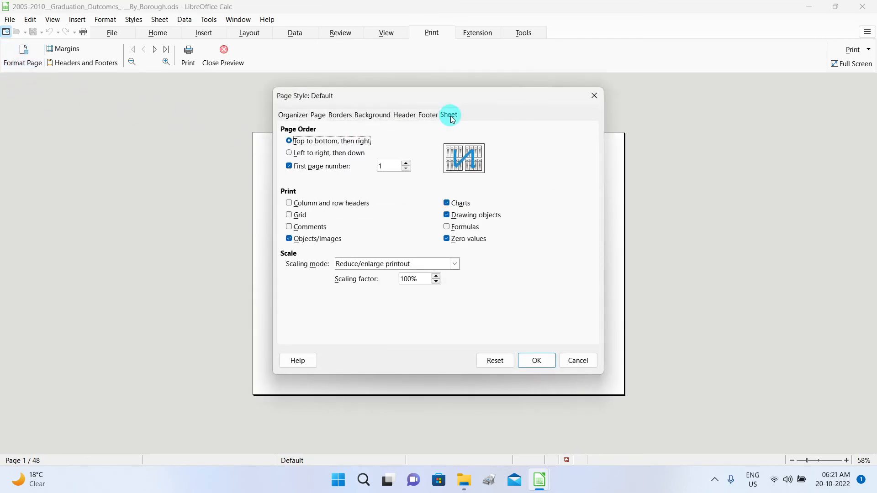
{"action": "left_click", "coordinate": [455, 264]}
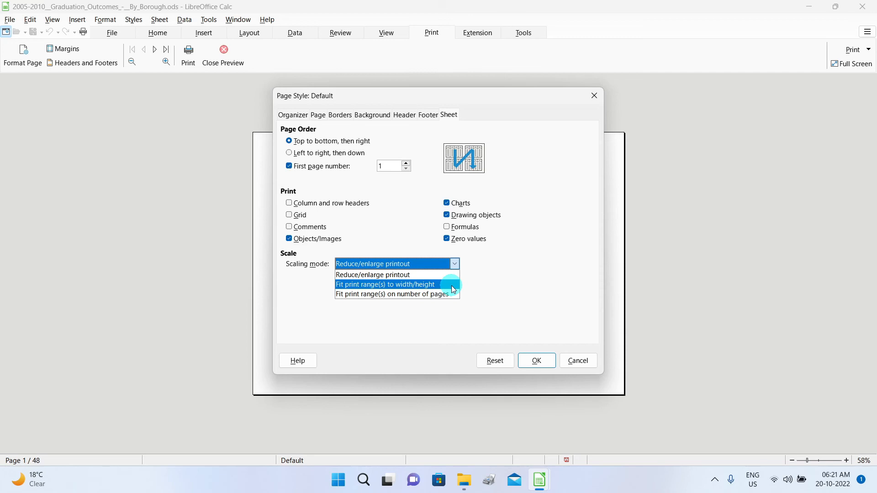
{"action": "left_click", "coordinate": [452, 285]}
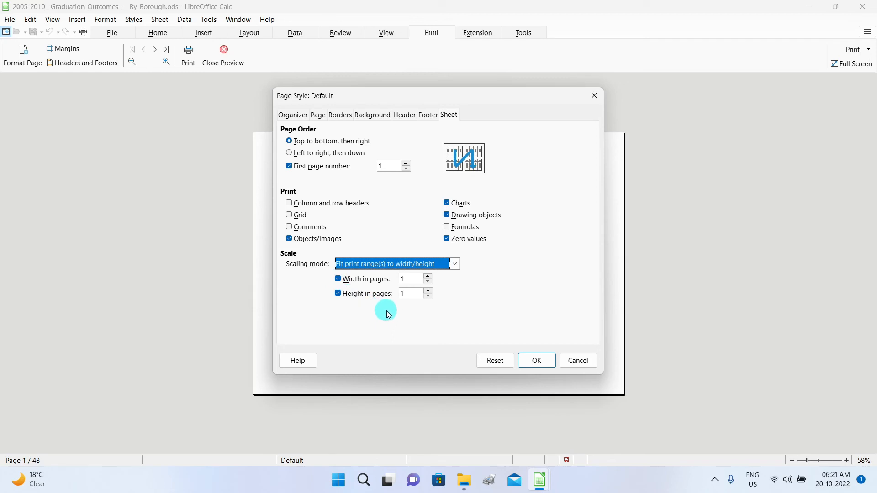
{"action": "left_click", "coordinate": [339, 293]}
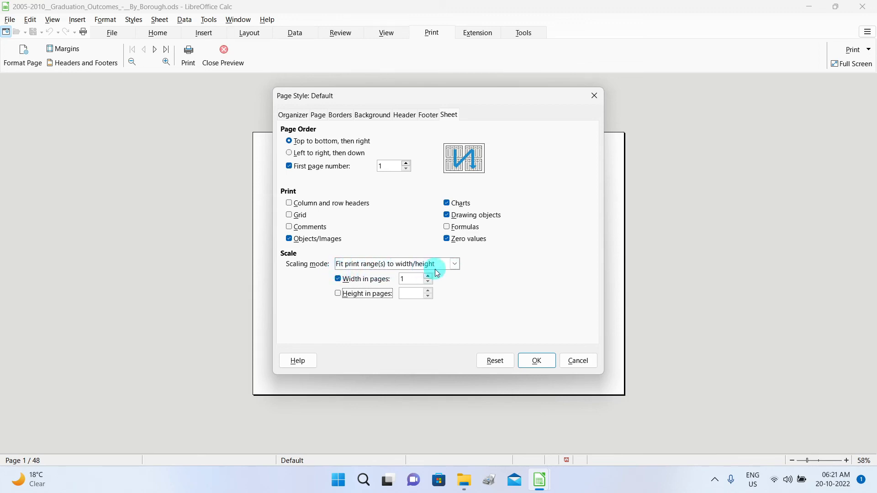
{"action": "left_click", "coordinate": [338, 294]}
{"action": "left_click", "coordinate": [340, 294]}
{"action": "left_click", "coordinate": [536, 362]}
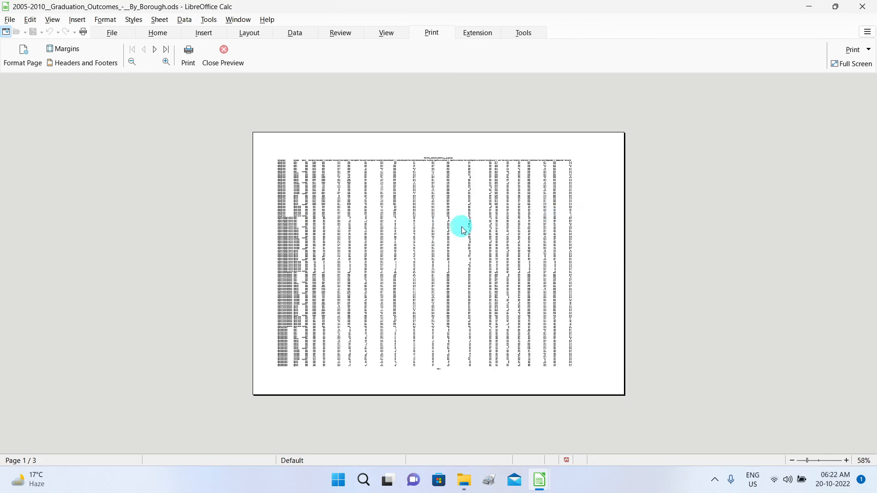
Switch the Sheet scaling mode back to Reduce/enlarge printout at 100%.
{"action": "left_click", "coordinate": [23, 56]}
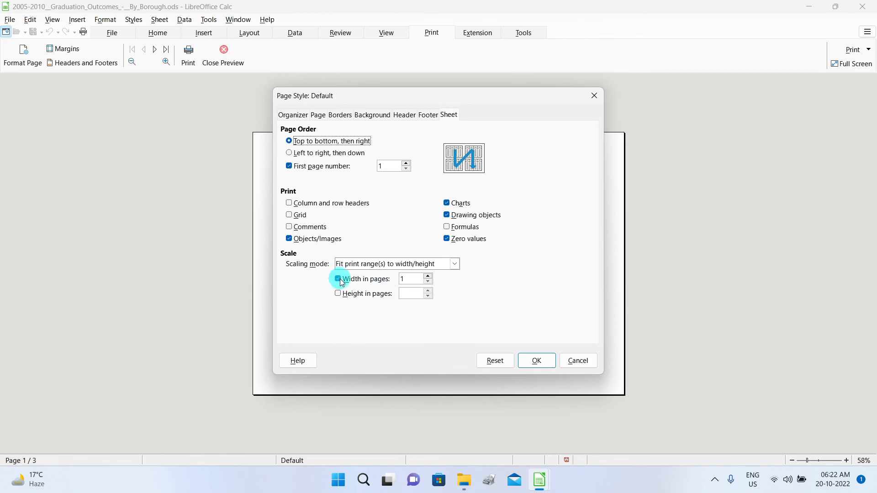
{"action": "left_click", "coordinate": [455, 265]}
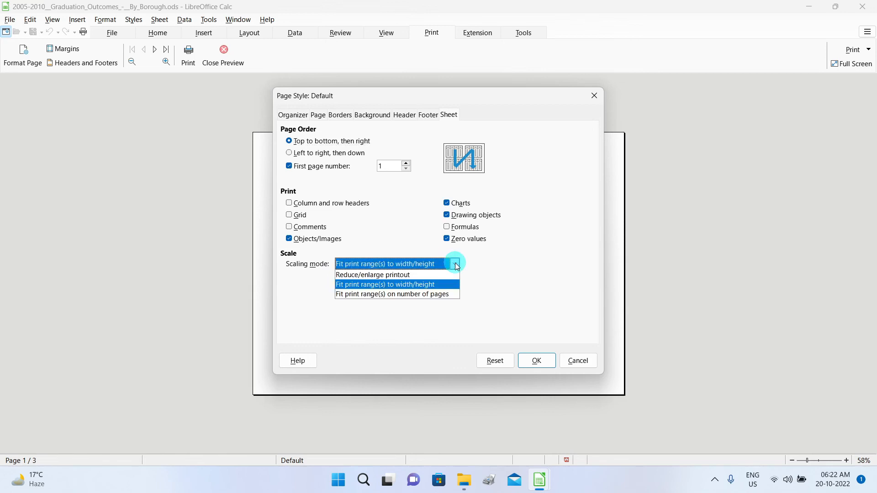
{"action": "left_click", "coordinate": [417, 275]}
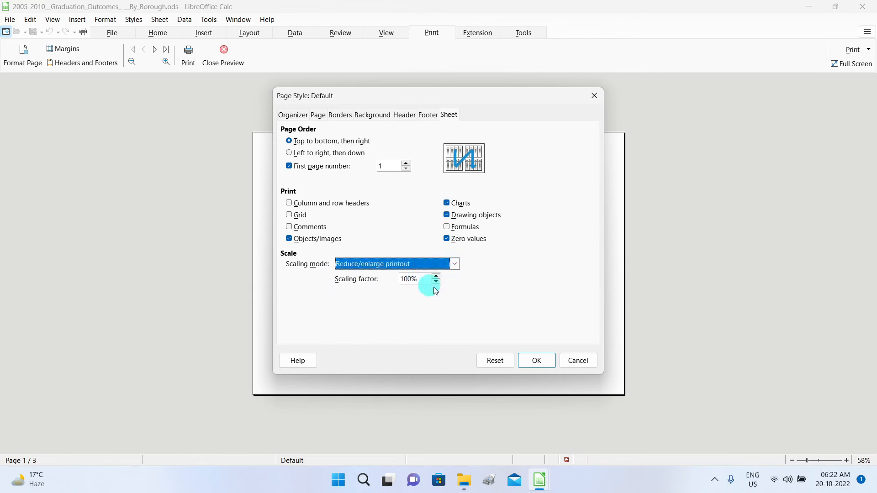
{"action": "left_click", "coordinate": [539, 364]}
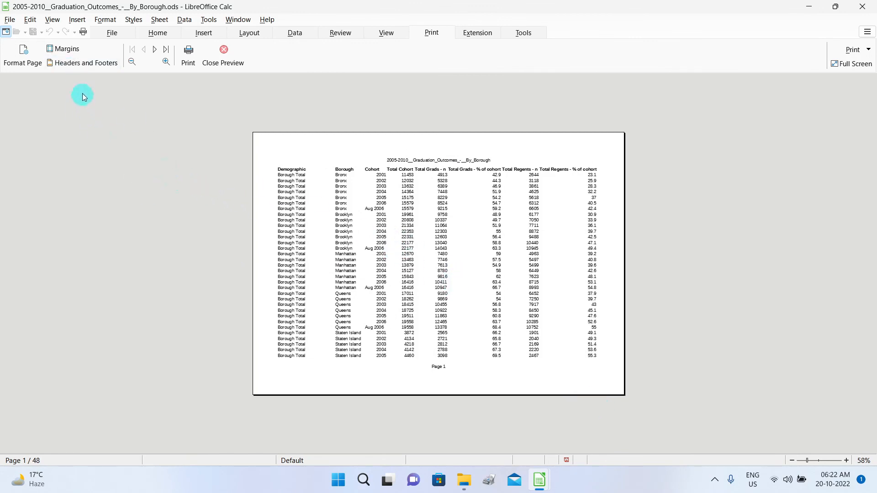
Enter ABC Corp in the header's Left area, keeping the centred file name.
{"action": "left_click", "coordinate": [82, 64]}
{"action": "left_click_drag", "start_coordinate": [447, 111], "coordinate": [676, 133]}
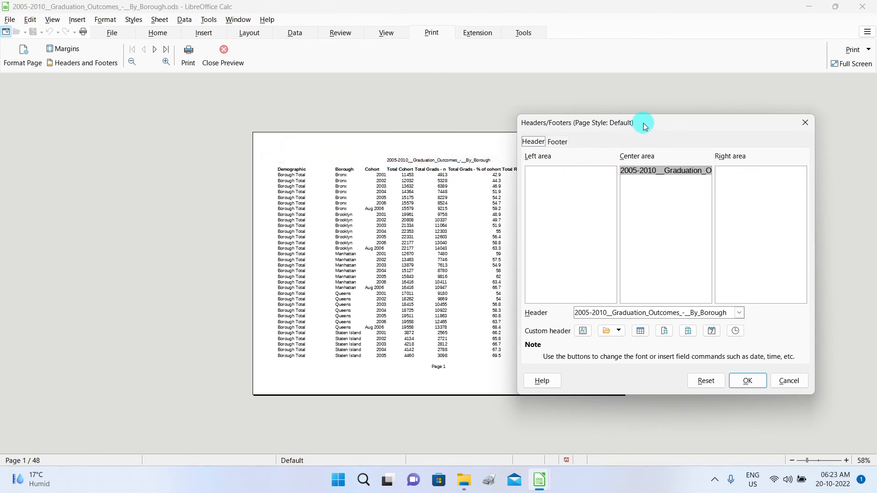
{"action": "left_click_drag", "start_coordinate": [644, 126], "coordinate": [706, 124]}
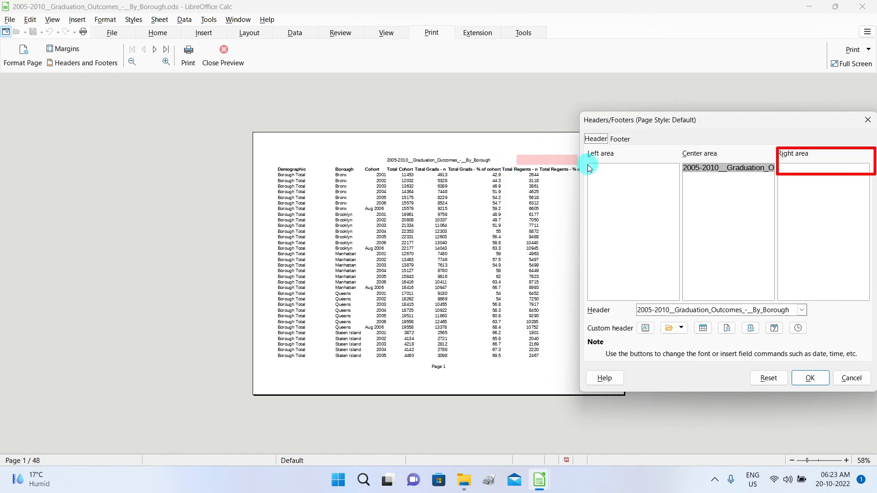
{"action": "left_click_drag", "start_coordinate": [715, 125], "coordinate": [697, 119]}
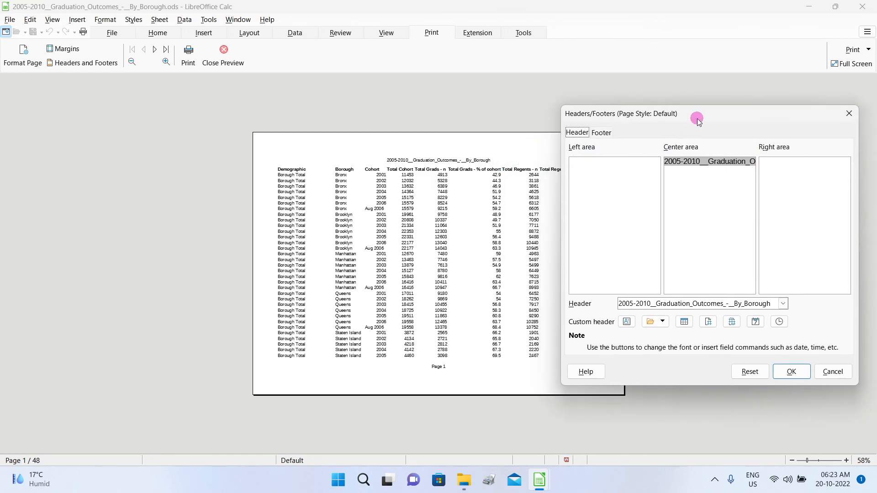
{"action": "left_click", "coordinate": [596, 168]}
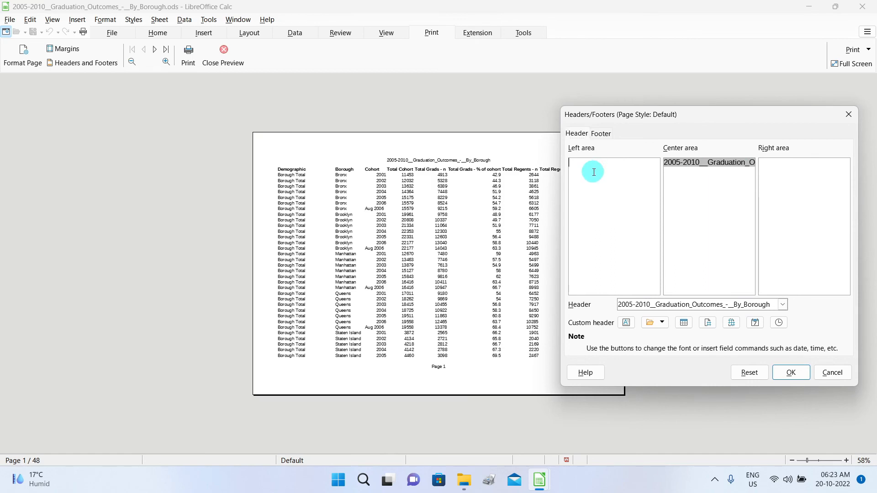
{"action": "type", "text": "ABC Corp"}
{"action": "key", "text": "Tab"}
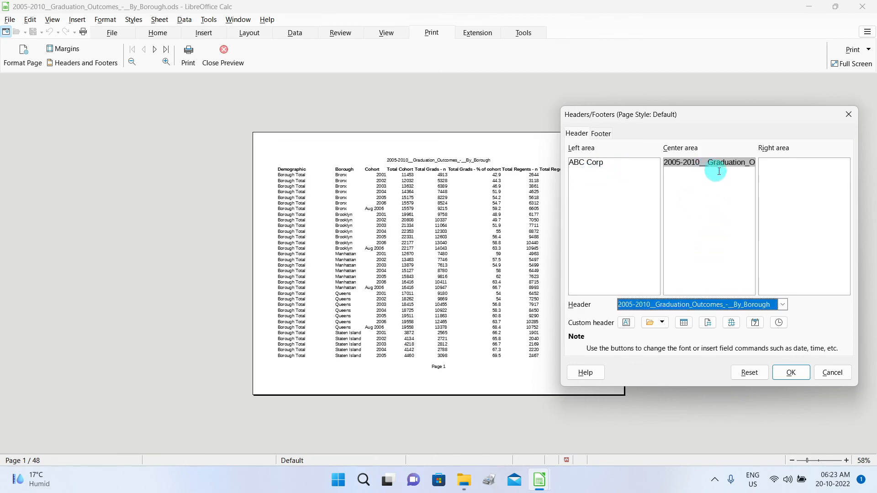
{"action": "left_click", "coordinate": [783, 304]}
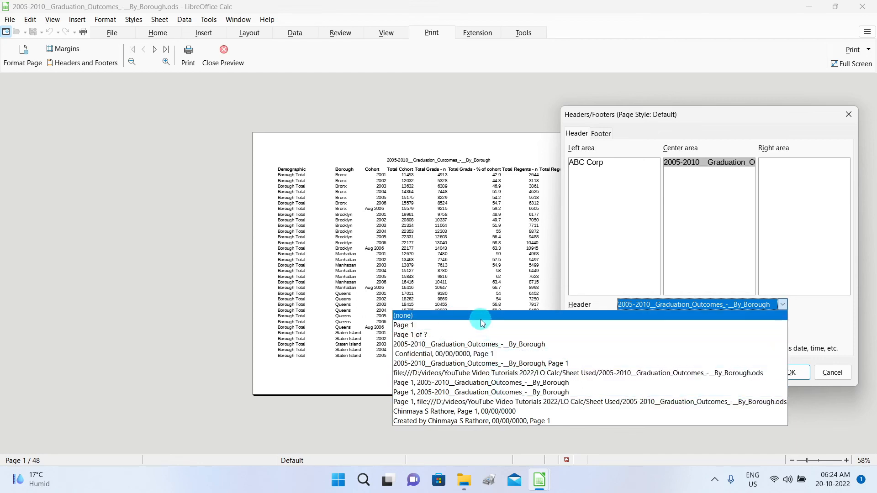
{"action": "left_click", "coordinate": [527, 119]}
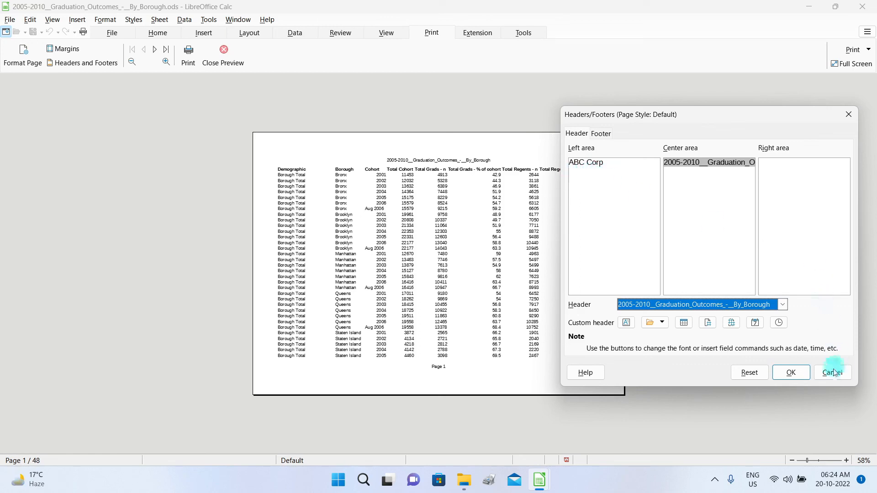
{"action": "left_click", "coordinate": [794, 372]}
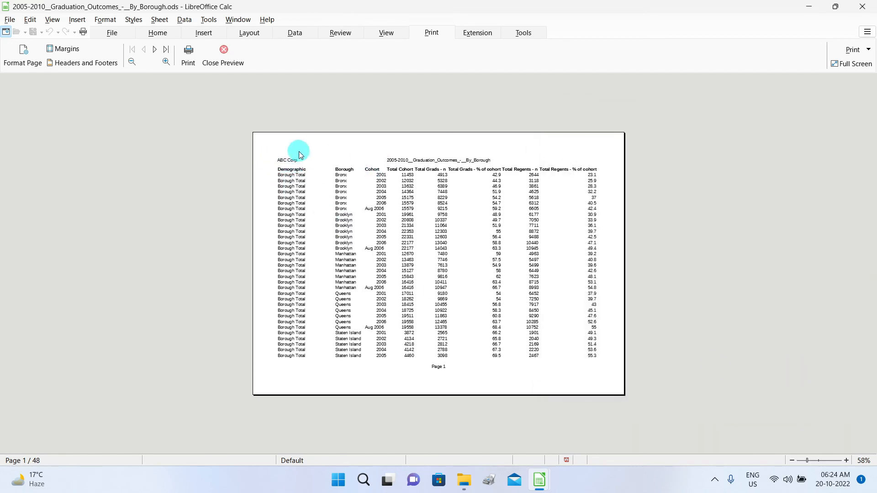
Enter ABC Corp in the footer's Right area beside the centred Page number.
{"action": "left_click", "coordinate": [70, 63]}
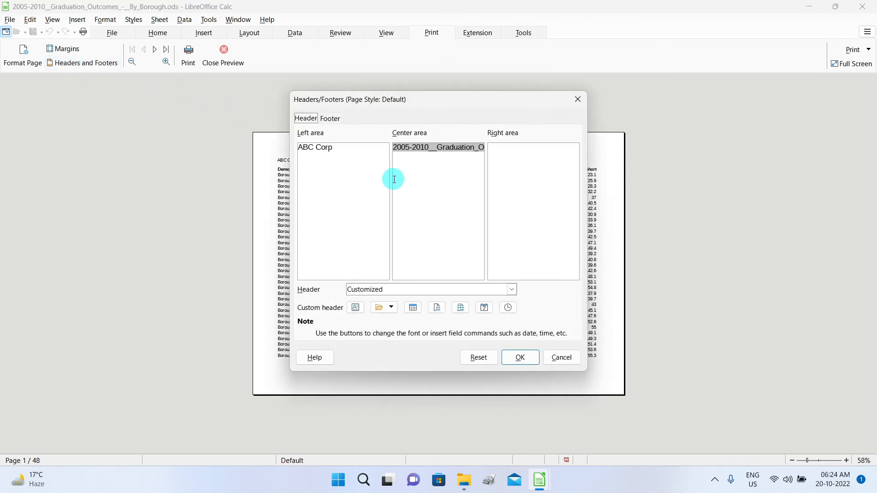
{"action": "left_click", "coordinate": [331, 118]}
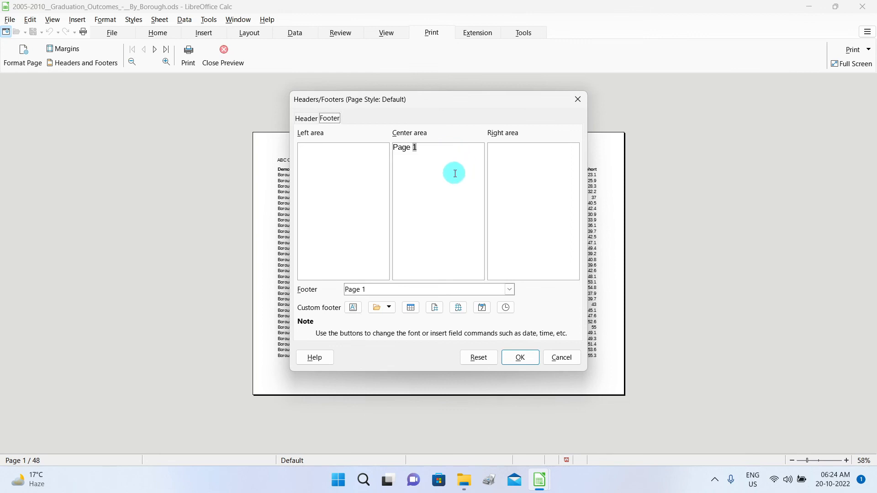
{"action": "left_click_drag", "start_coordinate": [475, 104], "coordinate": [594, 56]}
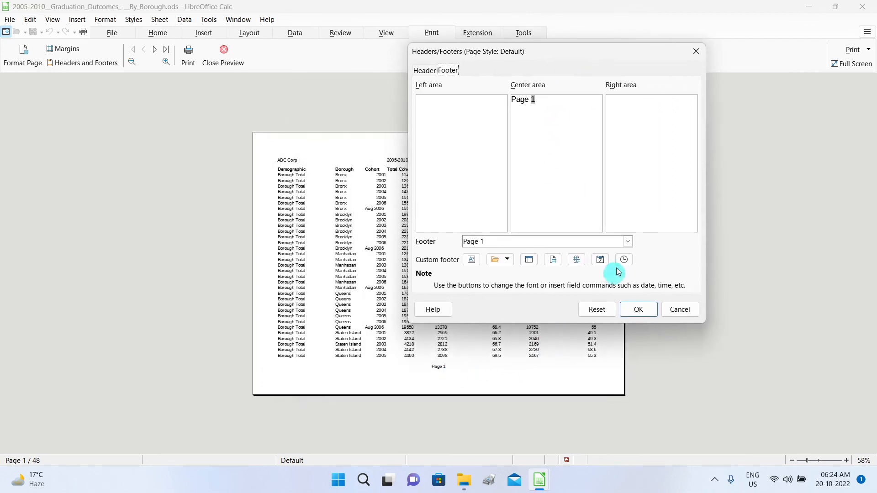
{"action": "left_click", "coordinate": [631, 108]}
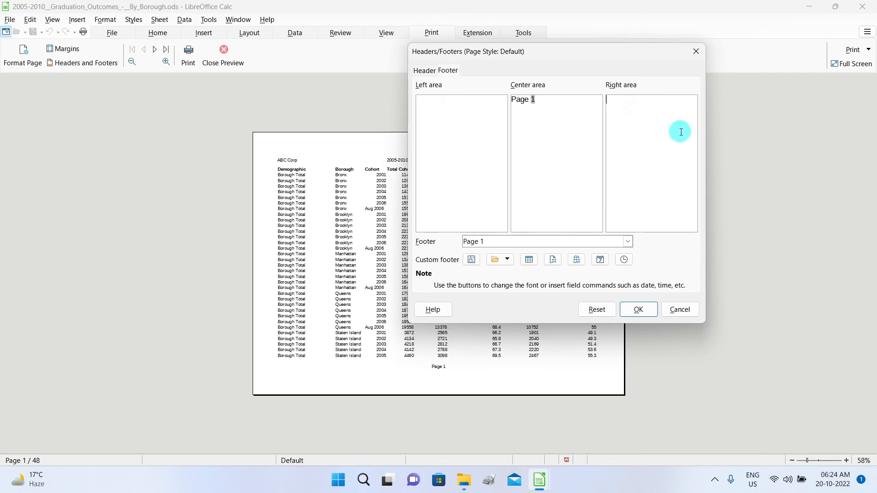
{"action": "type", "text": "ABC"}
{"action": "type", "text": "rp"}
{"action": "left_click", "coordinate": [648, 310]}
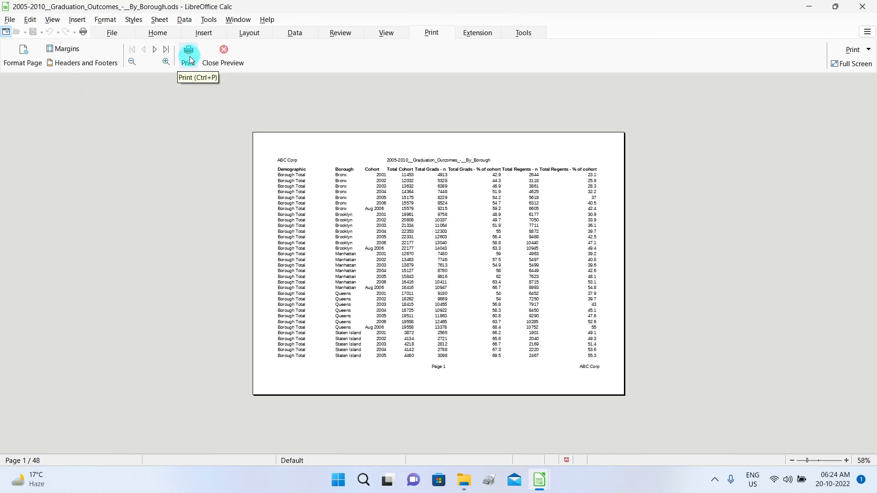
Recheck the print preview, then return to the normal sheet view.
{"action": "left_click", "coordinate": [225, 54]}
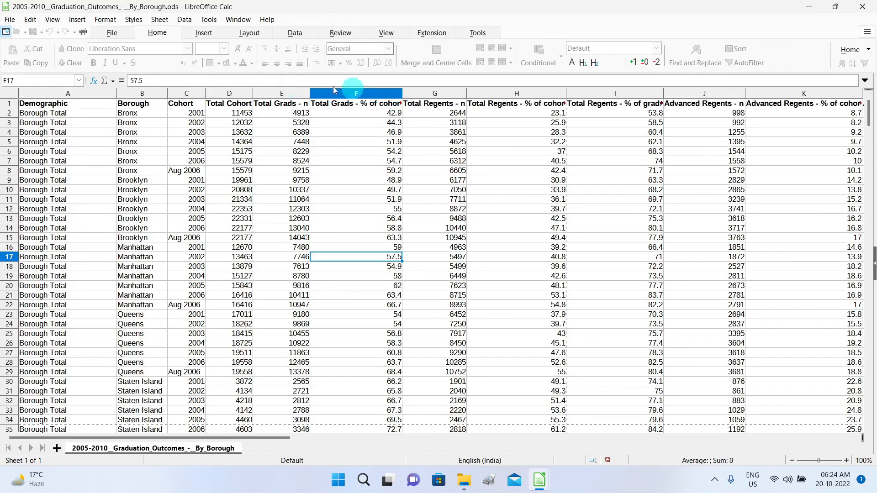
{"action": "left_click", "coordinate": [387, 32]}
{"action": "left_click", "coordinate": [109, 58]}
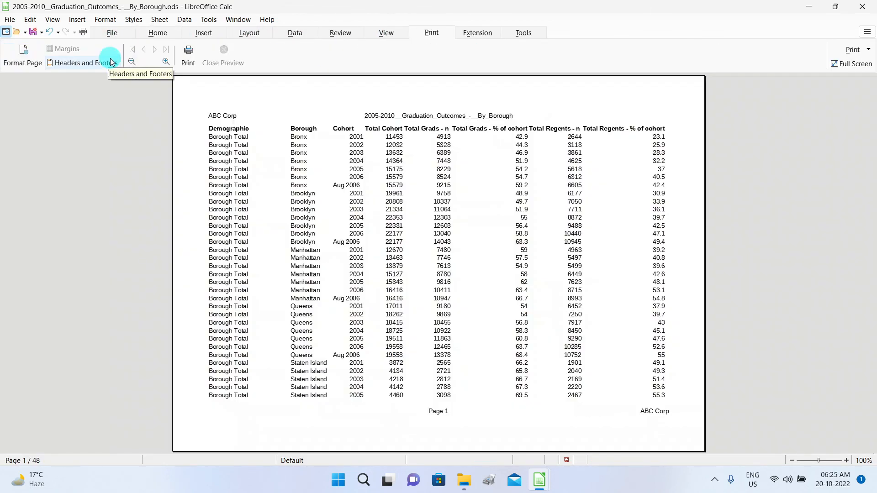
{"action": "left_click", "coordinate": [229, 69]}
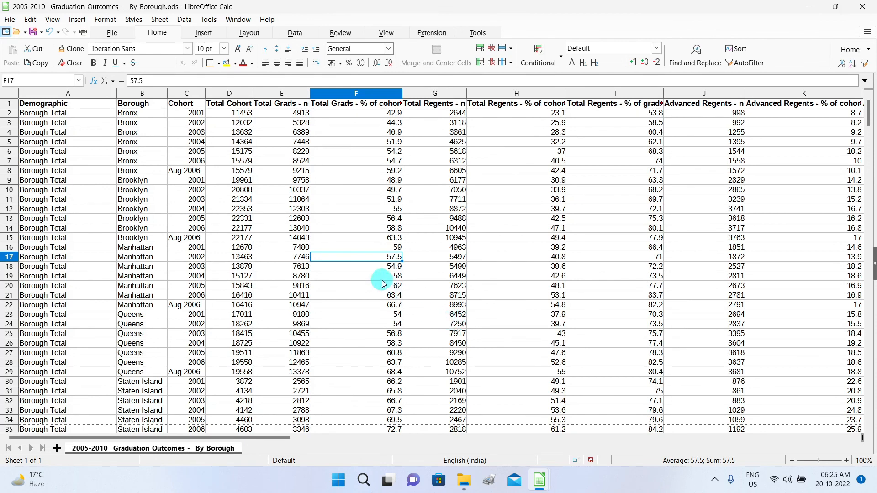
Select cells A1:G31 and add them as the sheet's print range.
{"action": "left_click", "coordinate": [248, 32]}
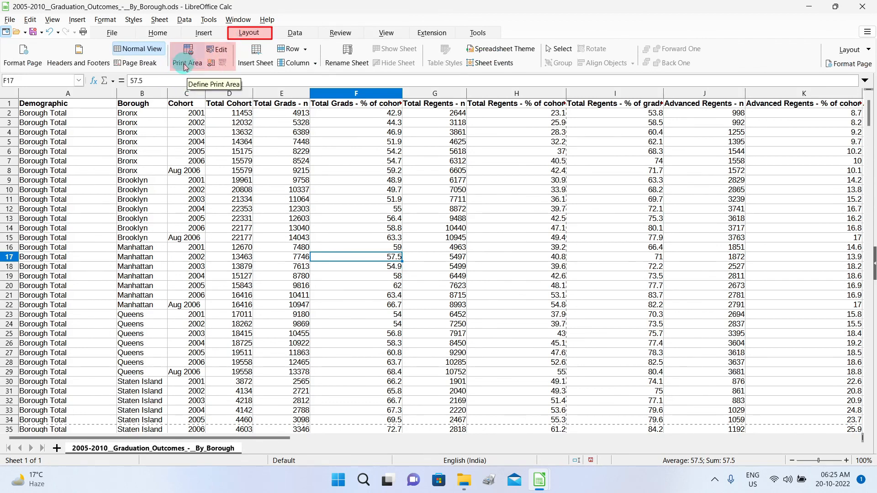
{"action": "left_click_drag", "start_coordinate": [37, 105], "coordinate": [412, 390]}
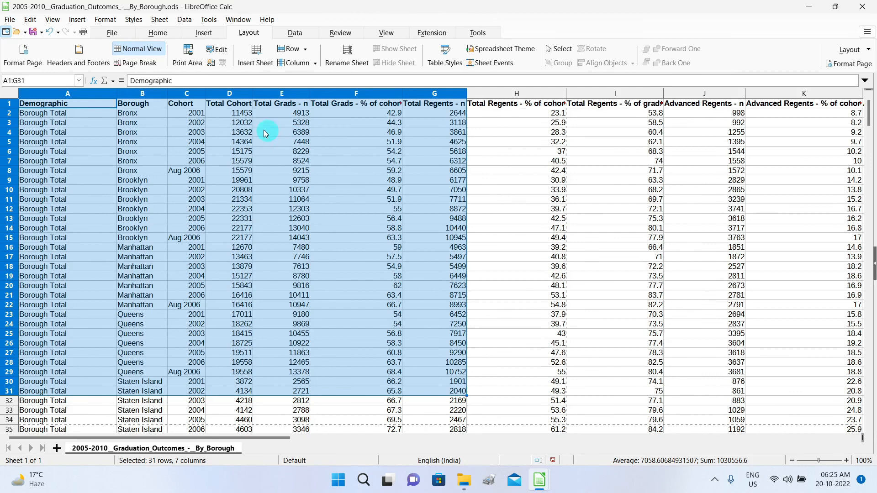
{"action": "left_click", "coordinate": [212, 64]}
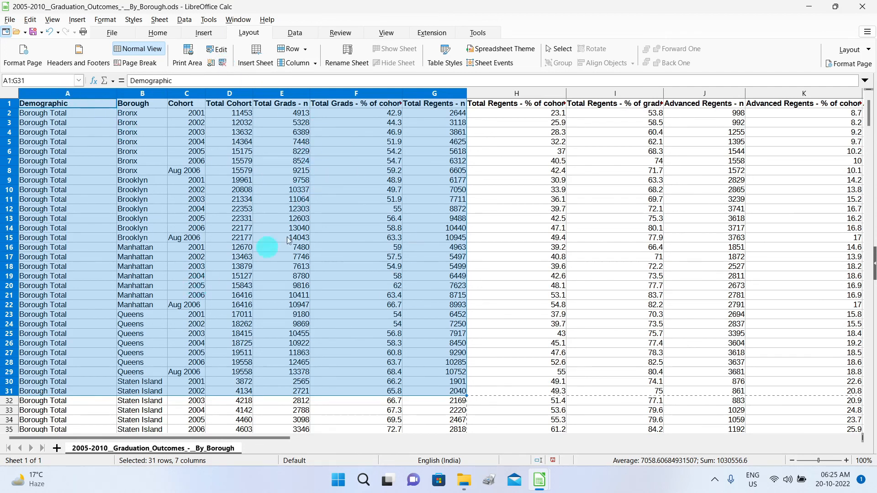
{"action": "left_click", "coordinate": [387, 32]}
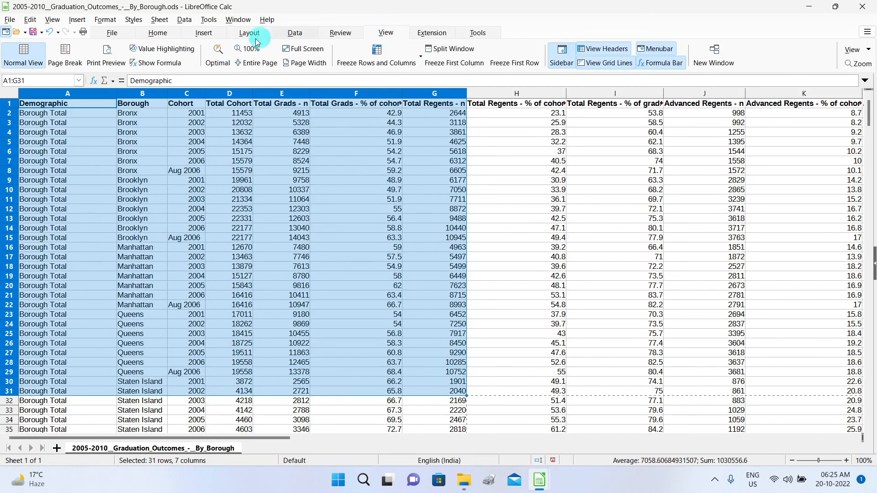
{"action": "left_click", "coordinate": [106, 58]}
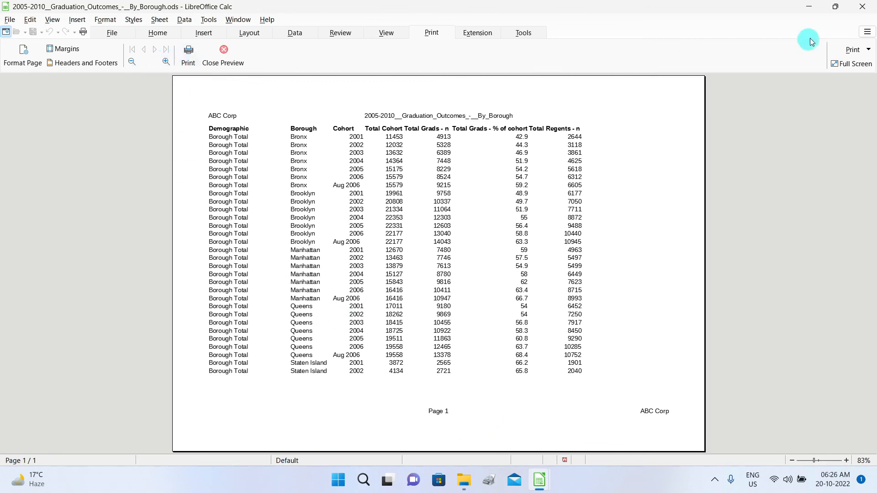
{"action": "left_click", "coordinate": [862, 7]}
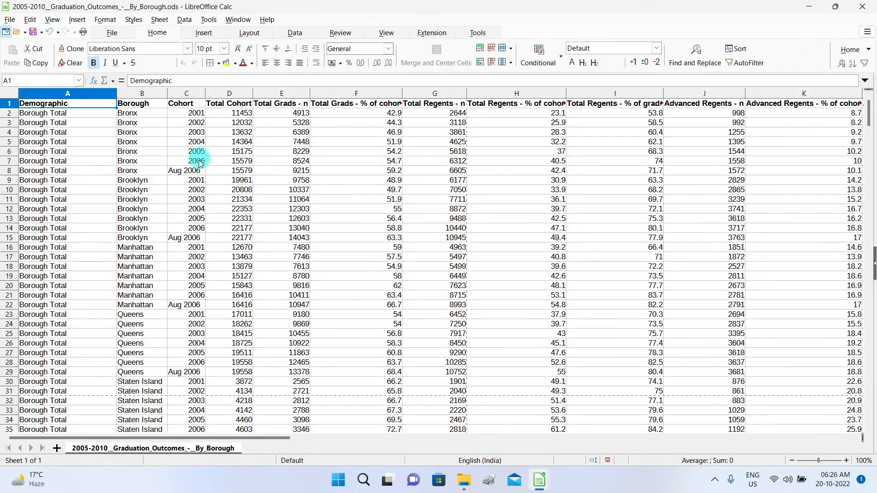
Clear the print range and page through the 48-page print preview of the whole sheet.
{"action": "left_click", "coordinate": [247, 33]}
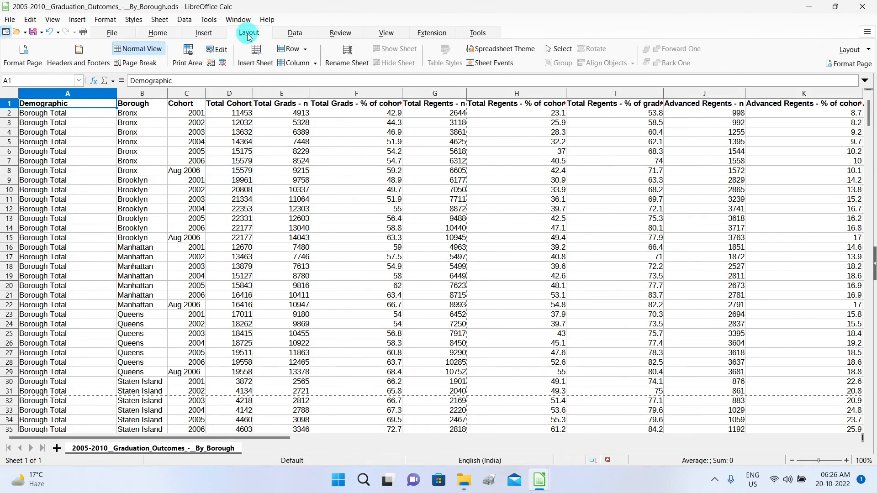
{"action": "left_click", "coordinate": [223, 65]}
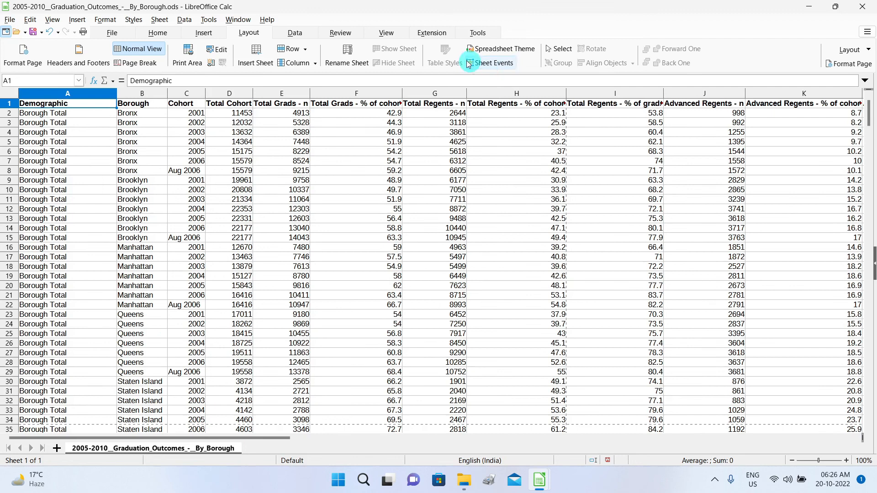
{"action": "left_click", "coordinate": [383, 32]}
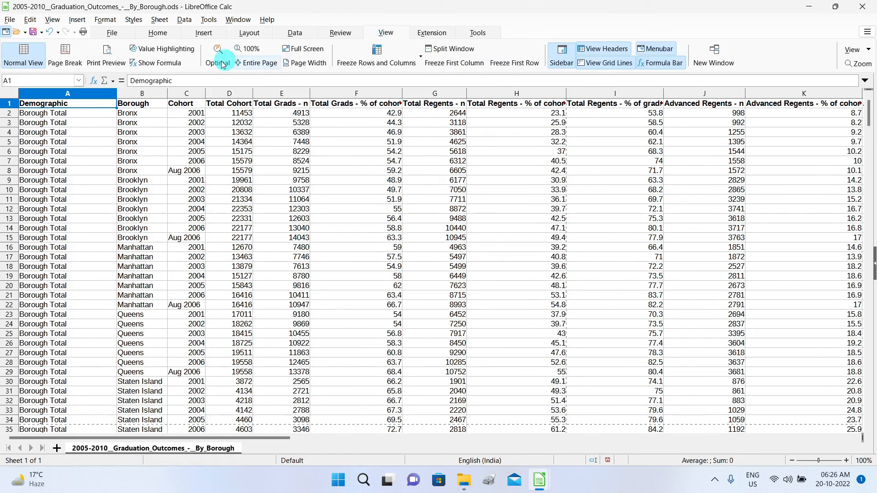
{"action": "left_click", "coordinate": [105, 57]}
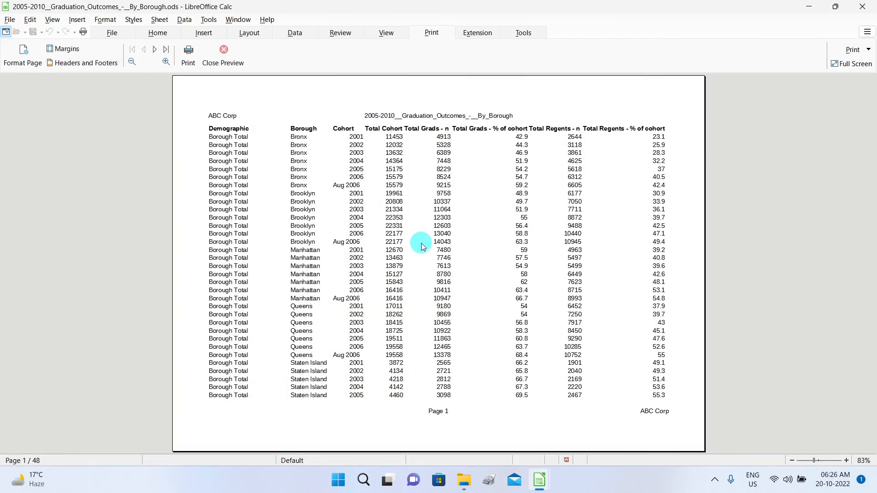
{"action": "scroll", "coordinate": [421, 246], "scroll_direction": "down", "scroll_amount": 4}
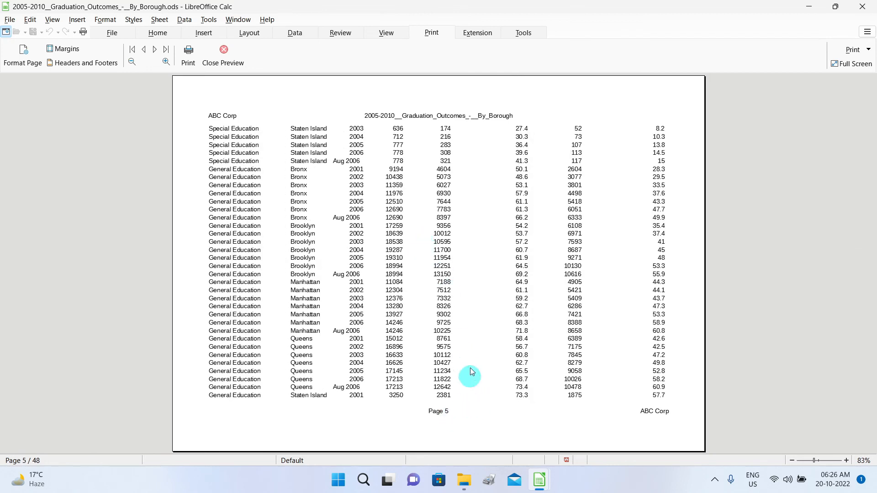
{"action": "scroll", "coordinate": [470, 368], "scroll_direction": "down", "scroll_amount": 2}
{"action": "scroll", "coordinate": [488, 304], "scroll_direction": "up", "scroll_amount": 5}
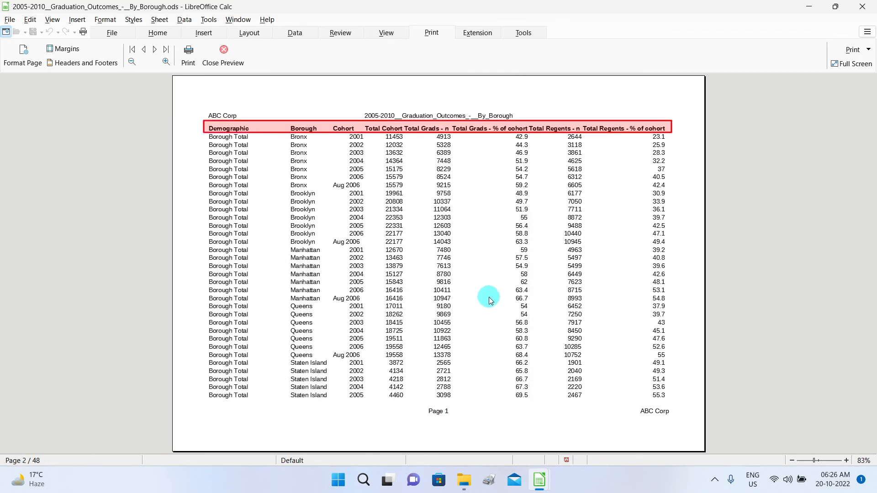
{"action": "scroll", "coordinate": [368, 168], "scroll_direction": "down", "scroll_amount": 1}
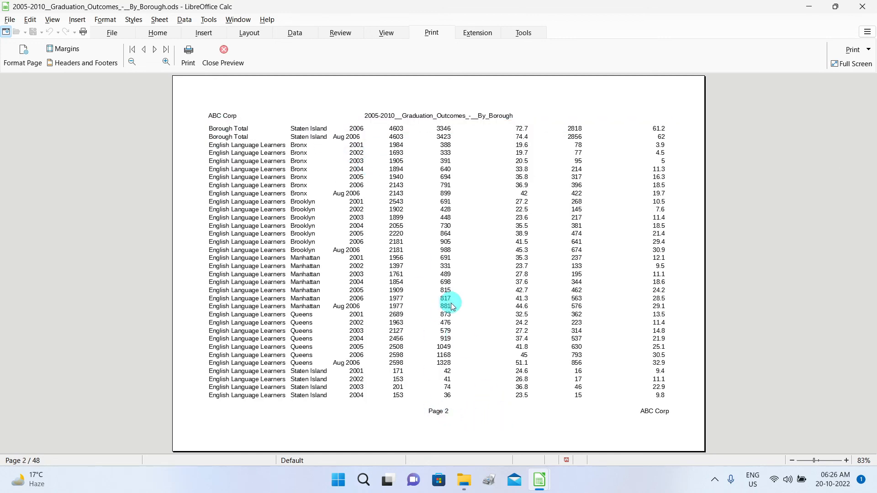
{"action": "scroll", "coordinate": [451, 303], "scroll_direction": "down", "scroll_amount": 1}
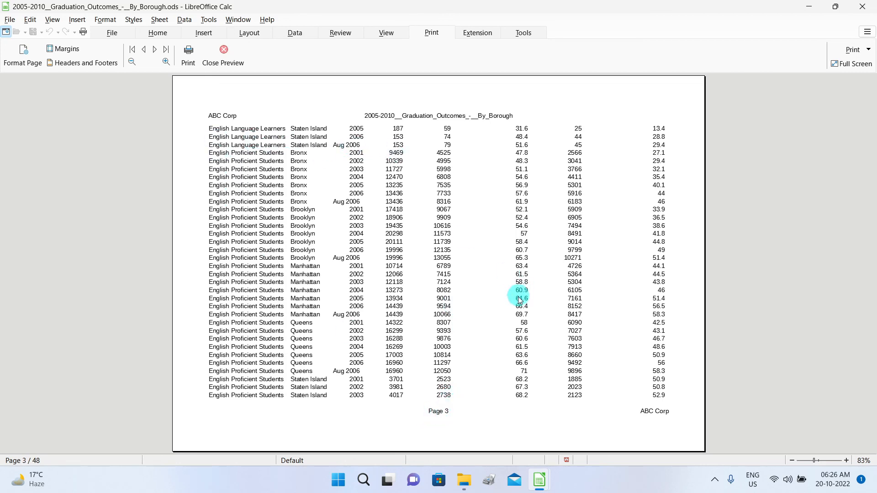
{"action": "scroll", "coordinate": [519, 299], "scroll_direction": "up", "scroll_amount": 2}
{"action": "key", "text": "Escape"}
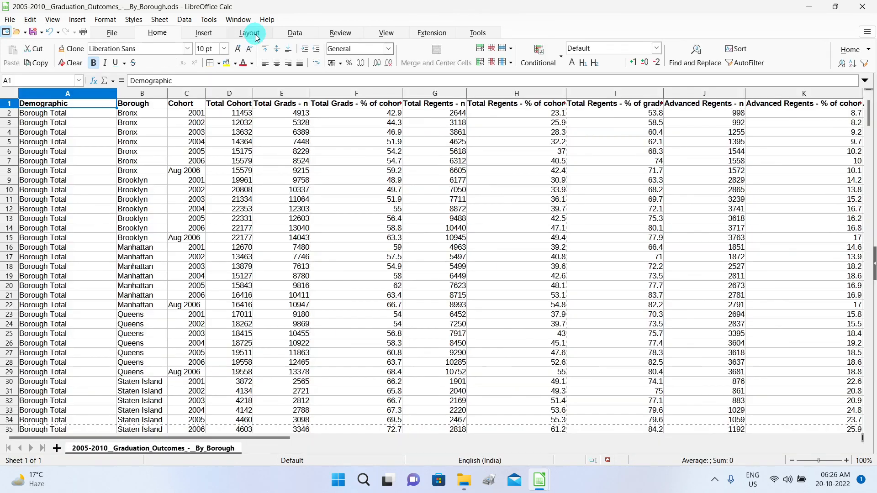
In Edit Print Ranges, set Rows to Repeat to $1 by picking row 1.
{"action": "left_click", "coordinate": [257, 37]}
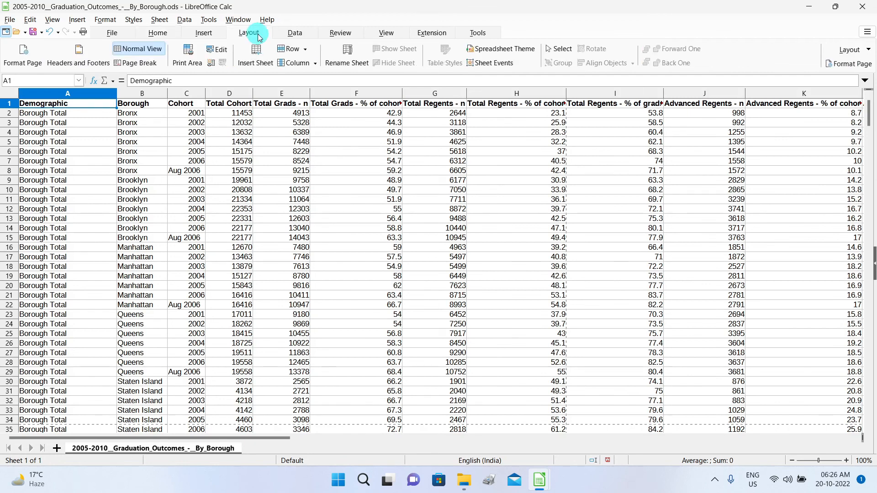
{"action": "left_click", "coordinate": [221, 51]}
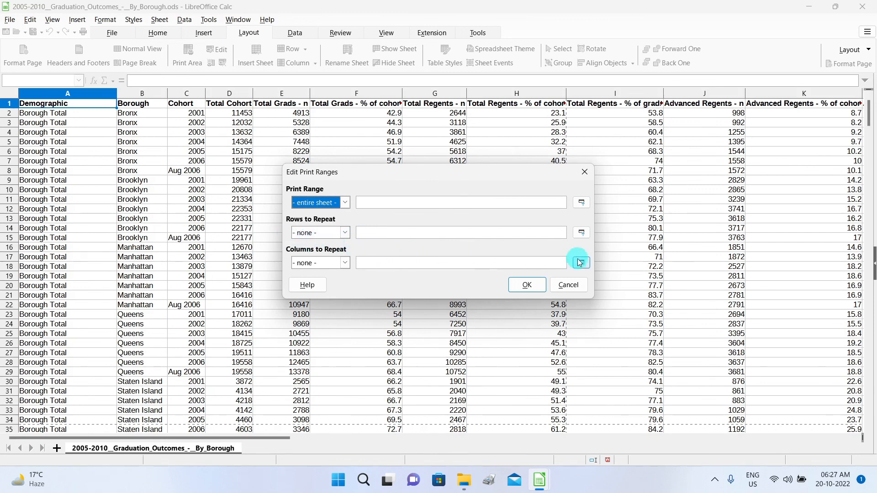
{"action": "left_click", "coordinate": [581, 233]}
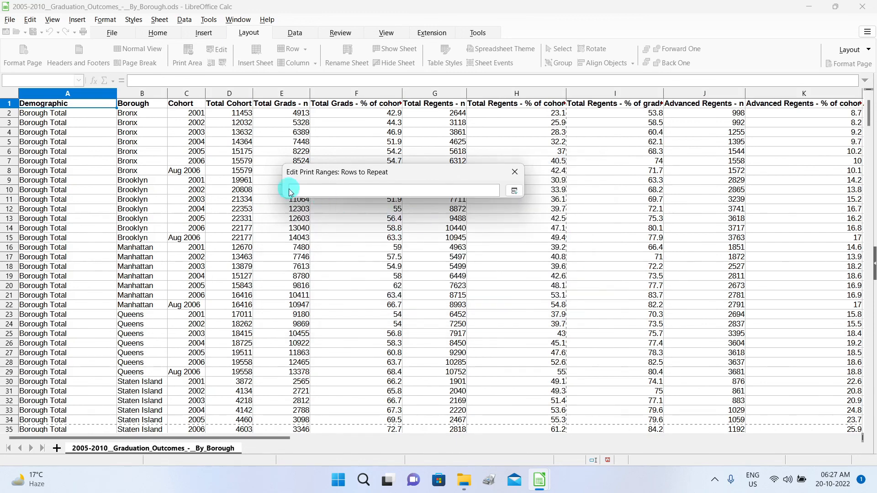
{"action": "left_click", "coordinate": [34, 106]}
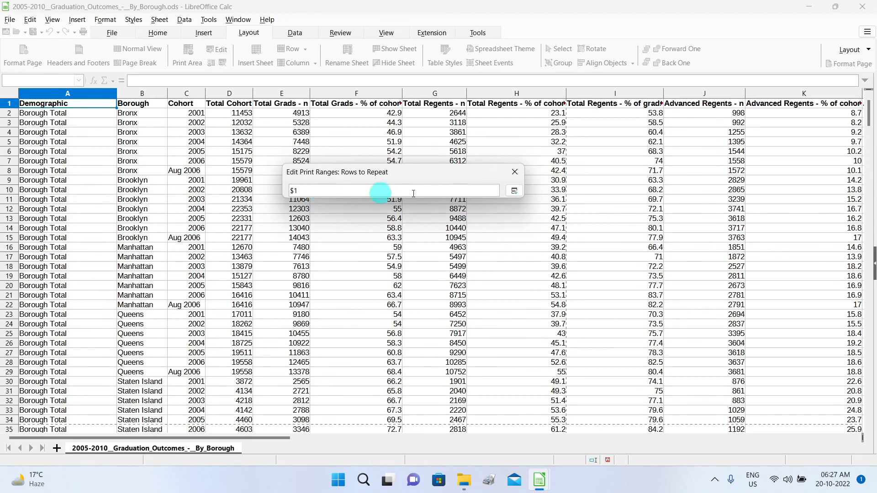
{"action": "left_click", "coordinate": [515, 191]}
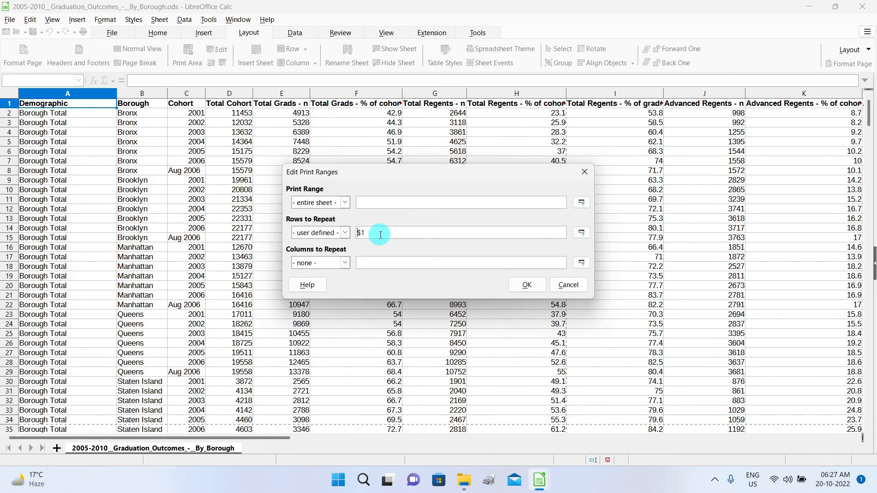
{"action": "left_click", "coordinate": [526, 285]}
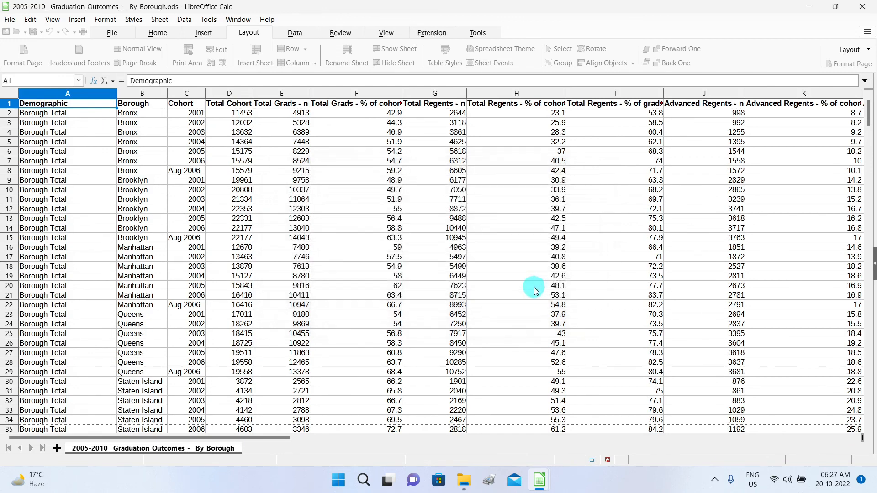
{"action": "left_click", "coordinate": [390, 33]}
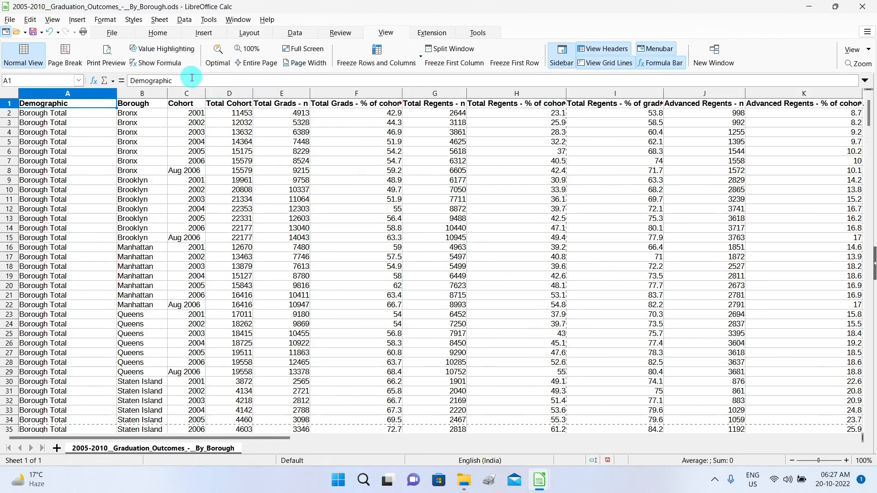
{"action": "left_click", "coordinate": [107, 57]}
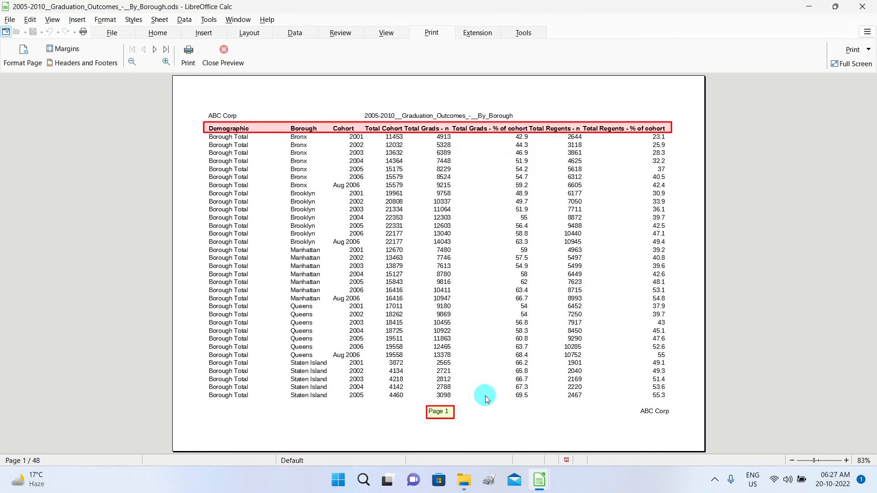
{"action": "scroll", "coordinate": [487, 399], "scroll_direction": "down", "scroll_amount": 1}
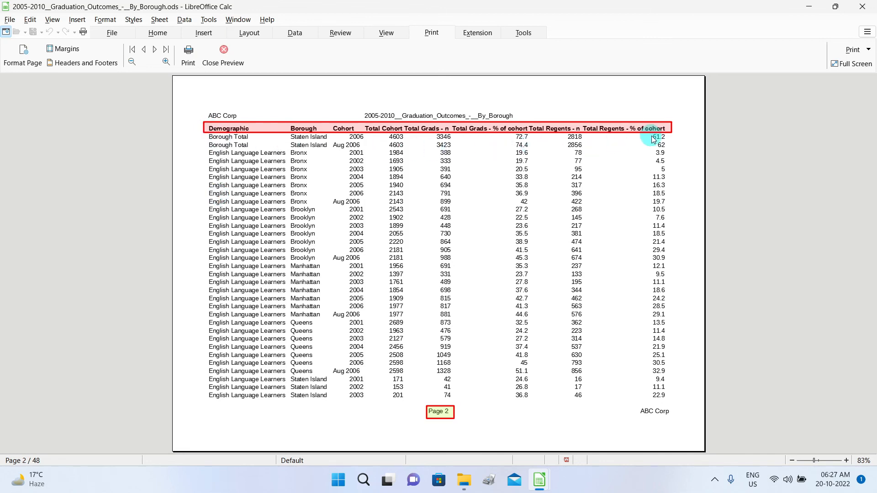
{"action": "scroll", "coordinate": [506, 422], "scroll_direction": "down", "scroll_amount": 1}
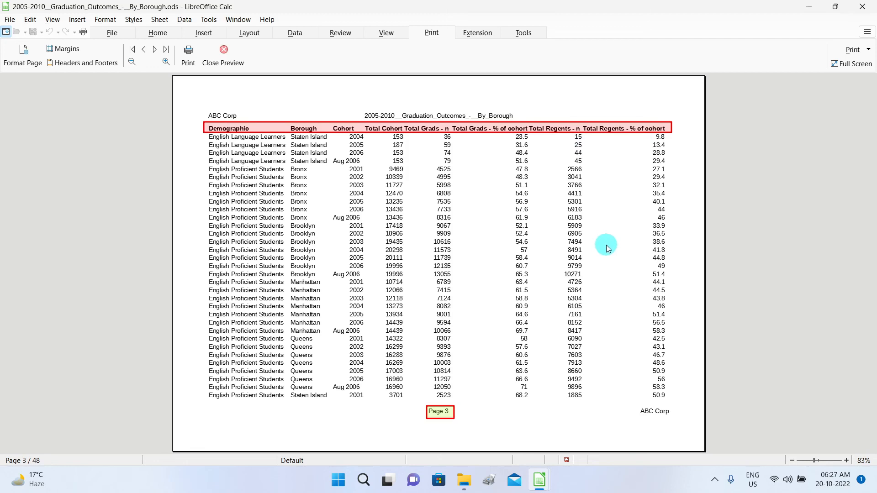
{"action": "scroll", "coordinate": [606, 245], "scroll_direction": "up", "scroll_amount": 2}
{"action": "left_click", "coordinate": [224, 51]}
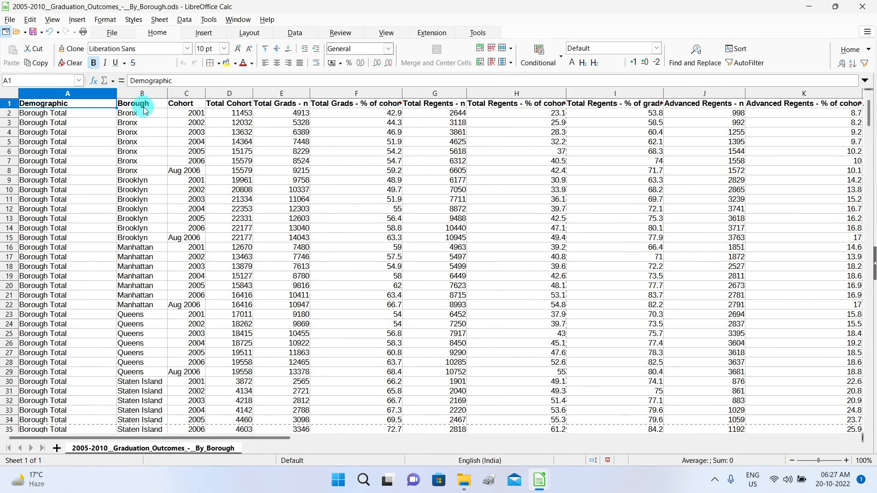
Reopen Edit Print Ranges and select the $1 value in Rows to Repeat.
{"action": "left_click", "coordinate": [249, 33]}
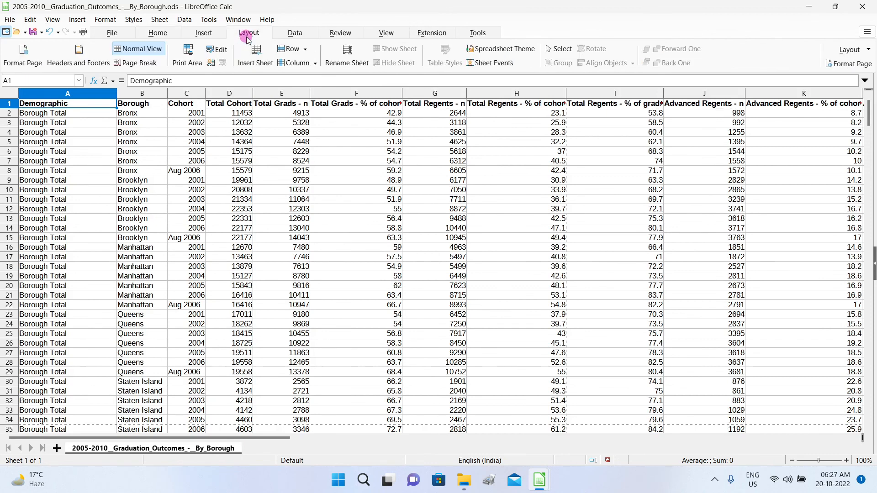
{"action": "left_click", "coordinate": [222, 50]}
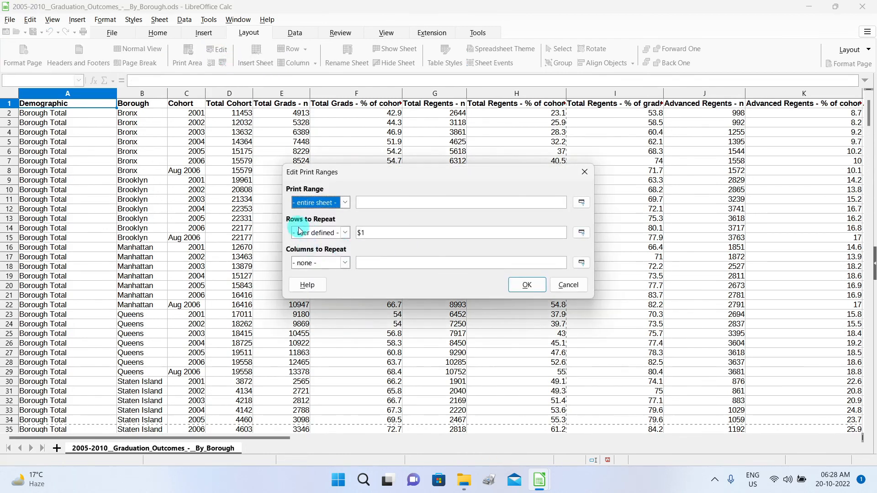
{"action": "double_click", "coordinate": [369, 233]}
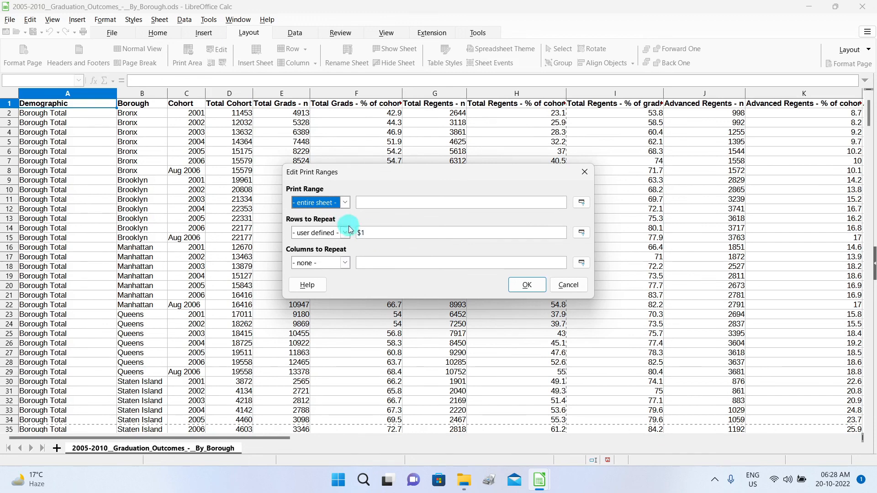